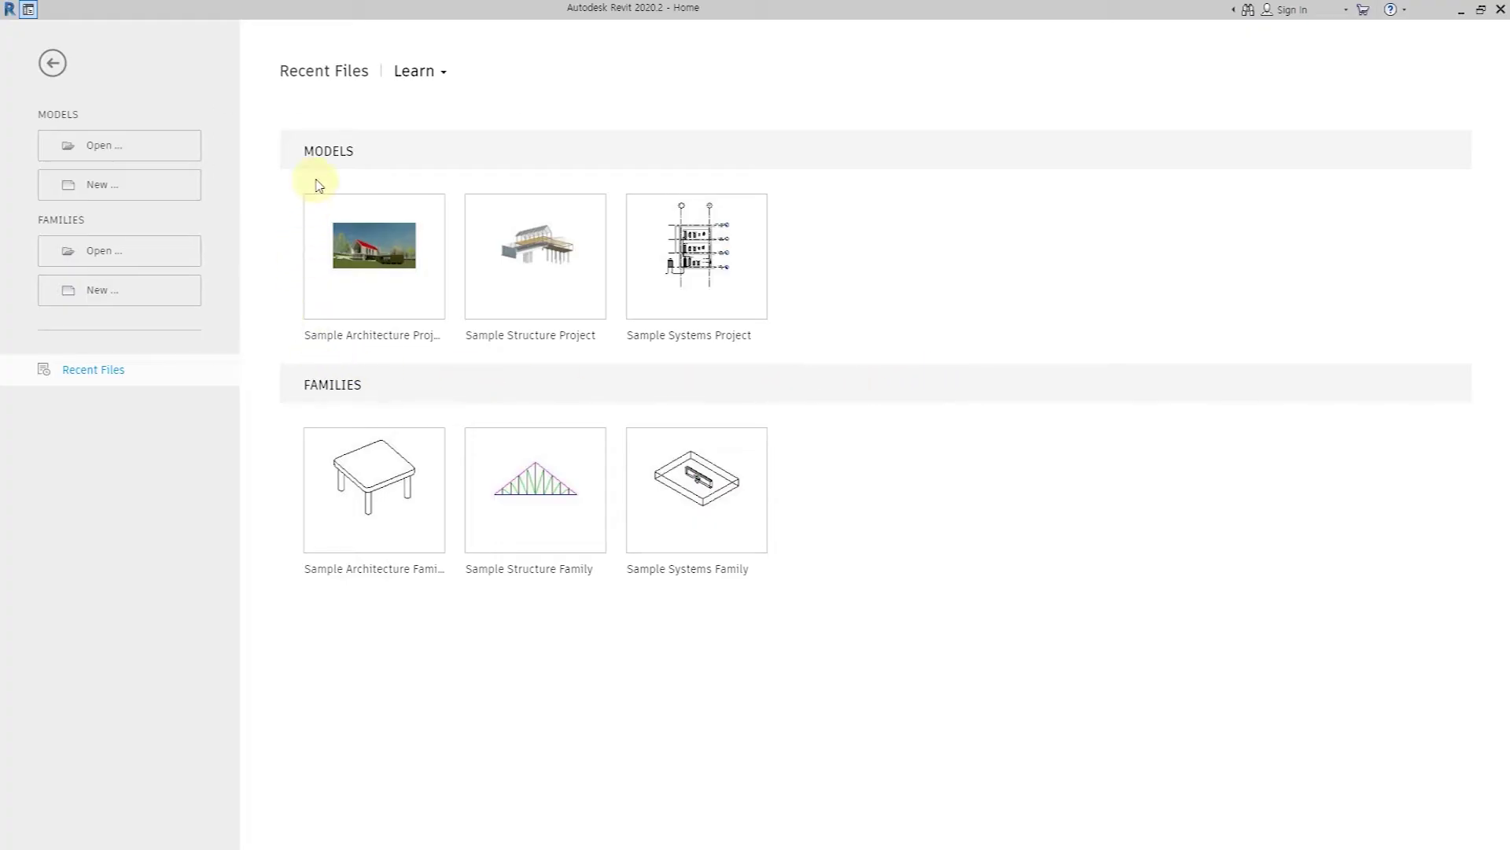
# - Start a new project from the DDF Template 0.0.4.rte template file
pyautogui.click(122, 187)
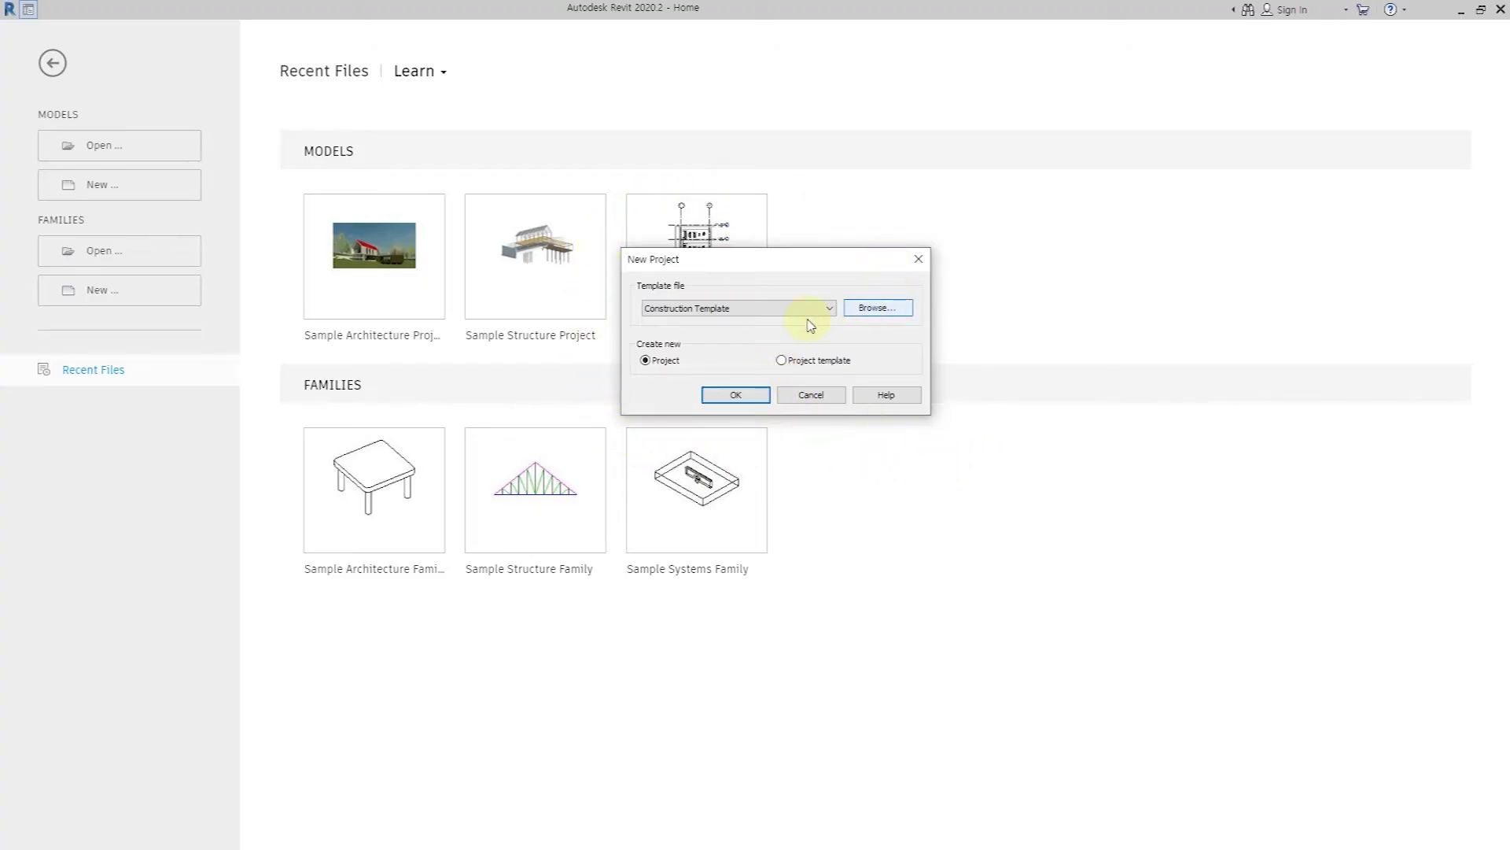
pyautogui.click(874, 312)
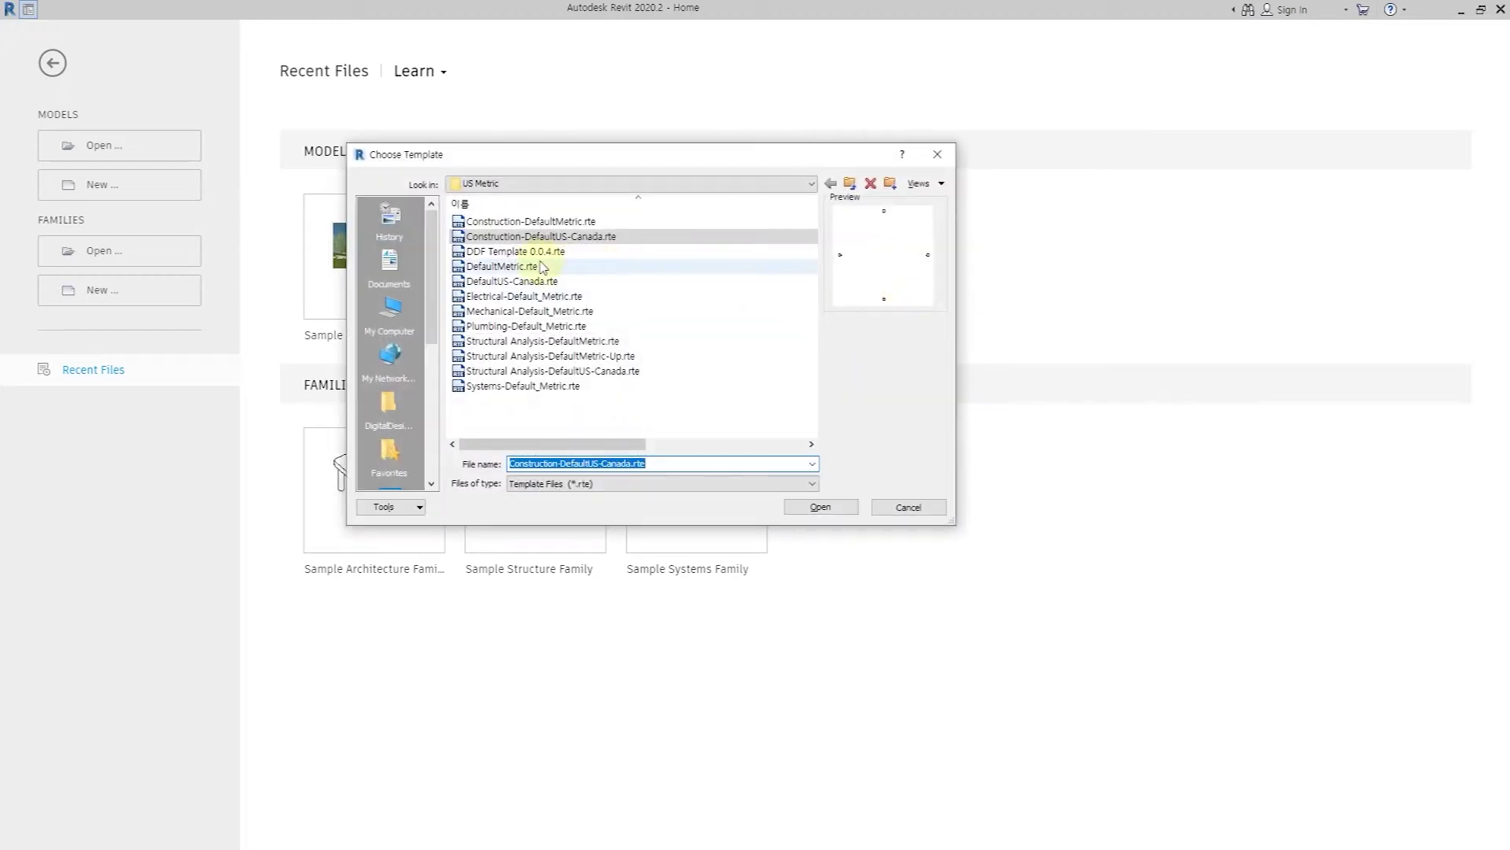
pyautogui.click(523, 255)
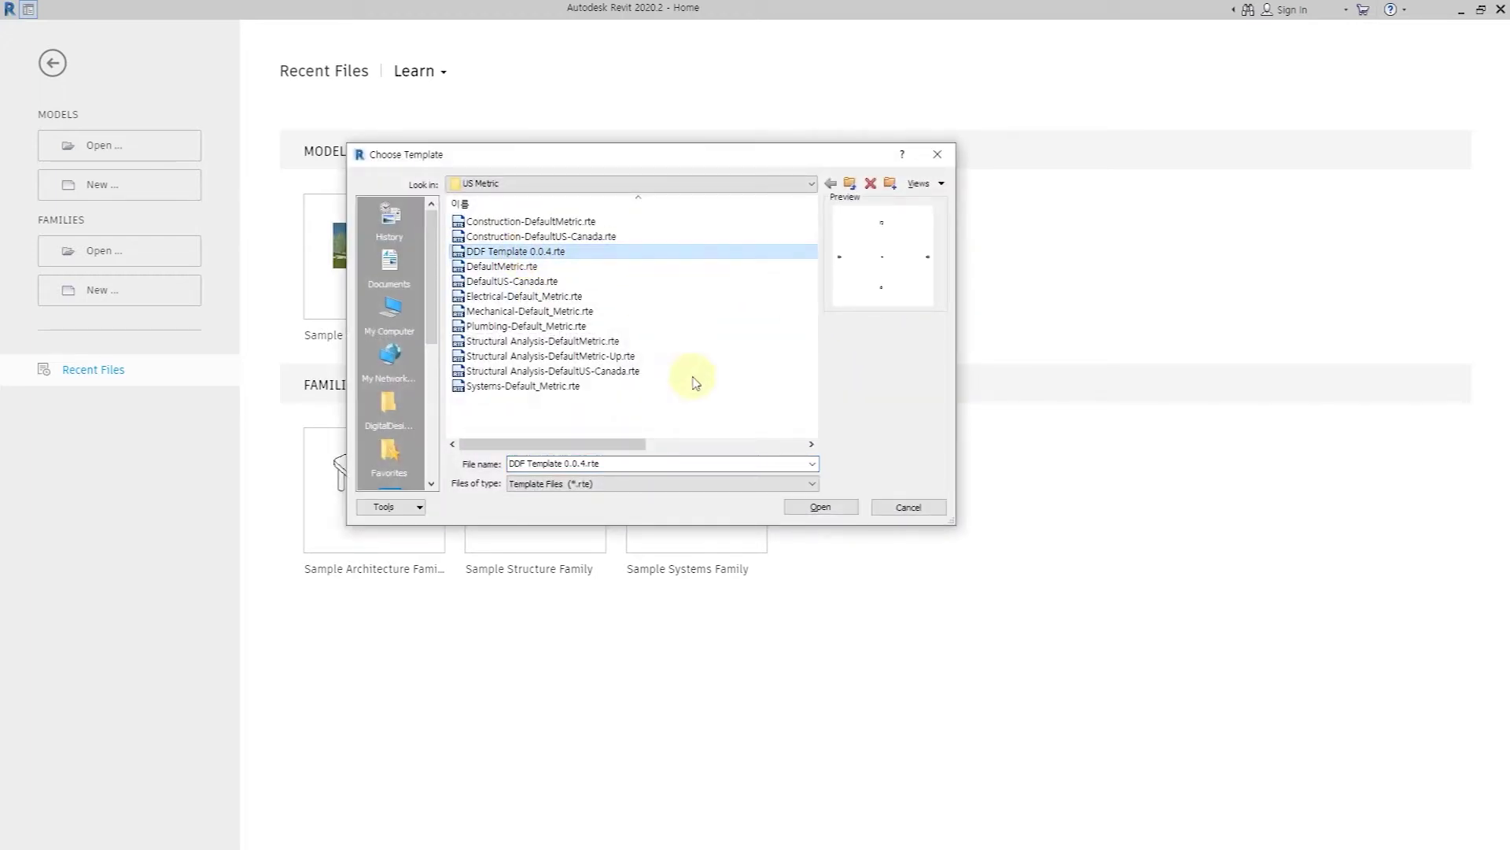
pyautogui.click(822, 508)
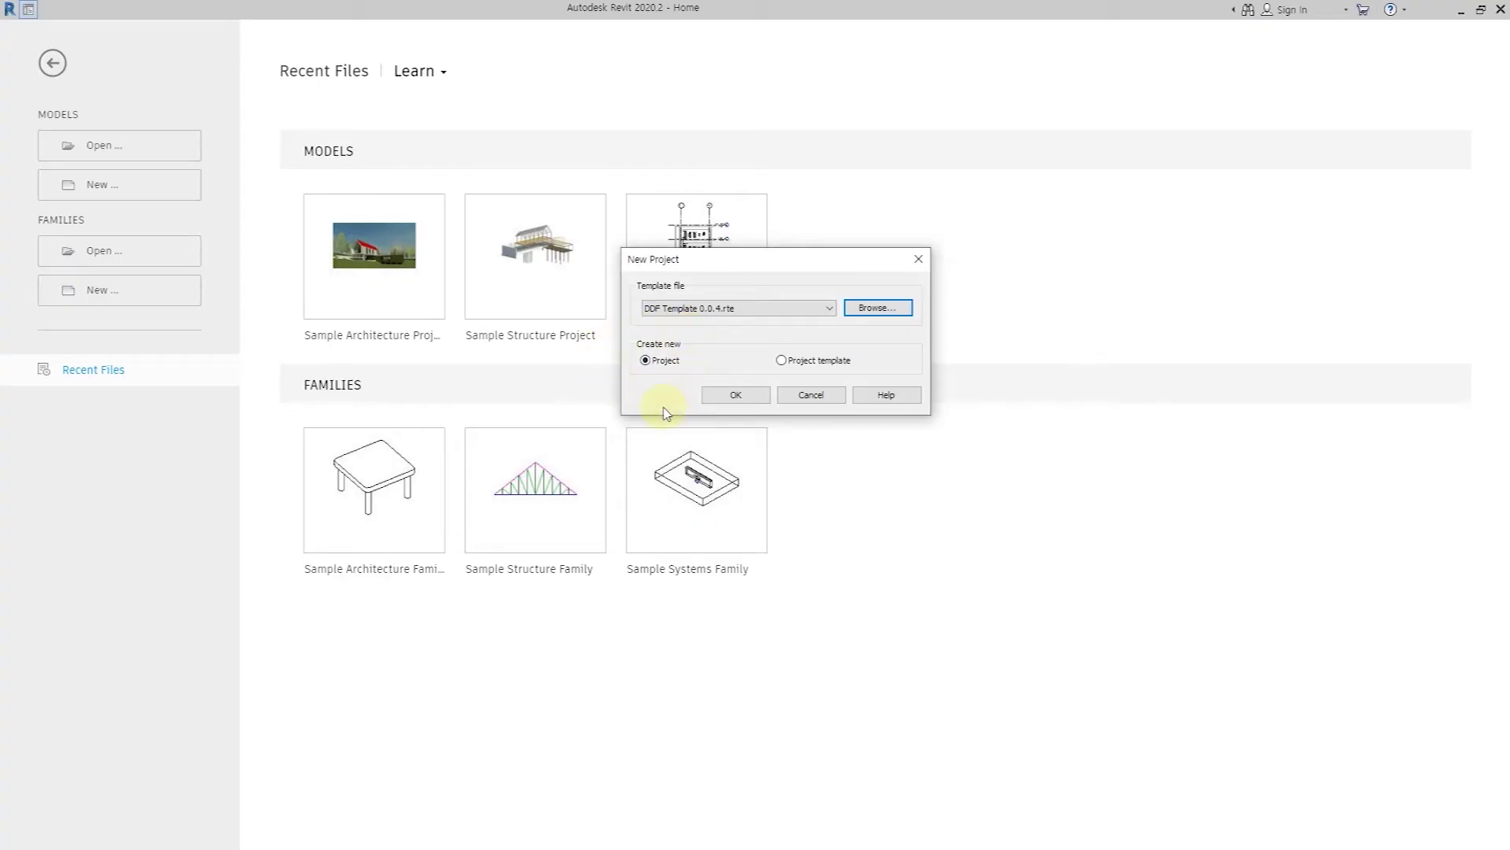
pyautogui.click(744, 402)
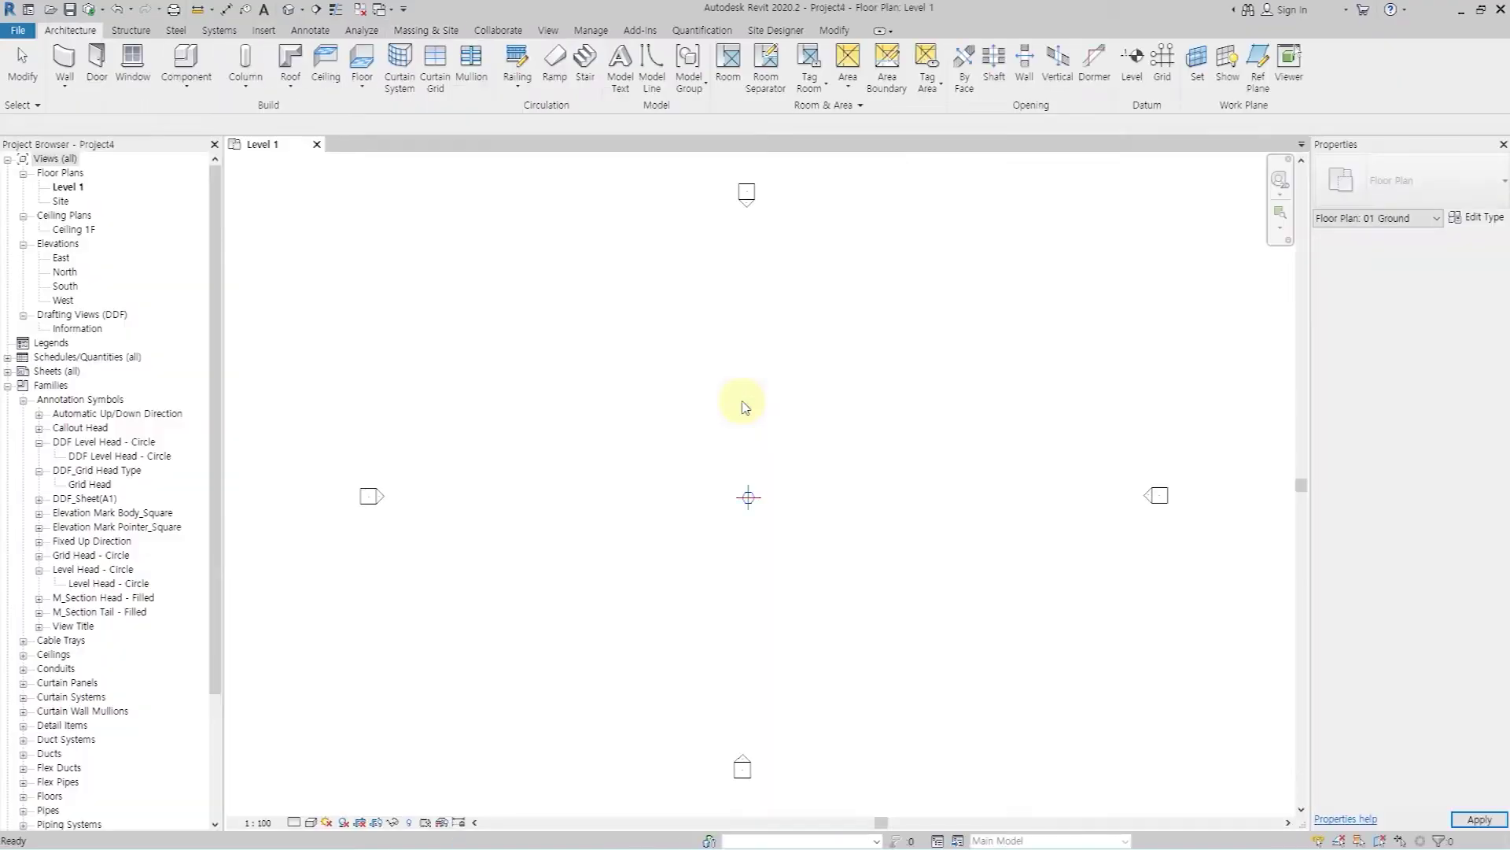
# - Confirm the New Project dialog to create Project4 from the DDF template
pyautogui.click(743, 403)
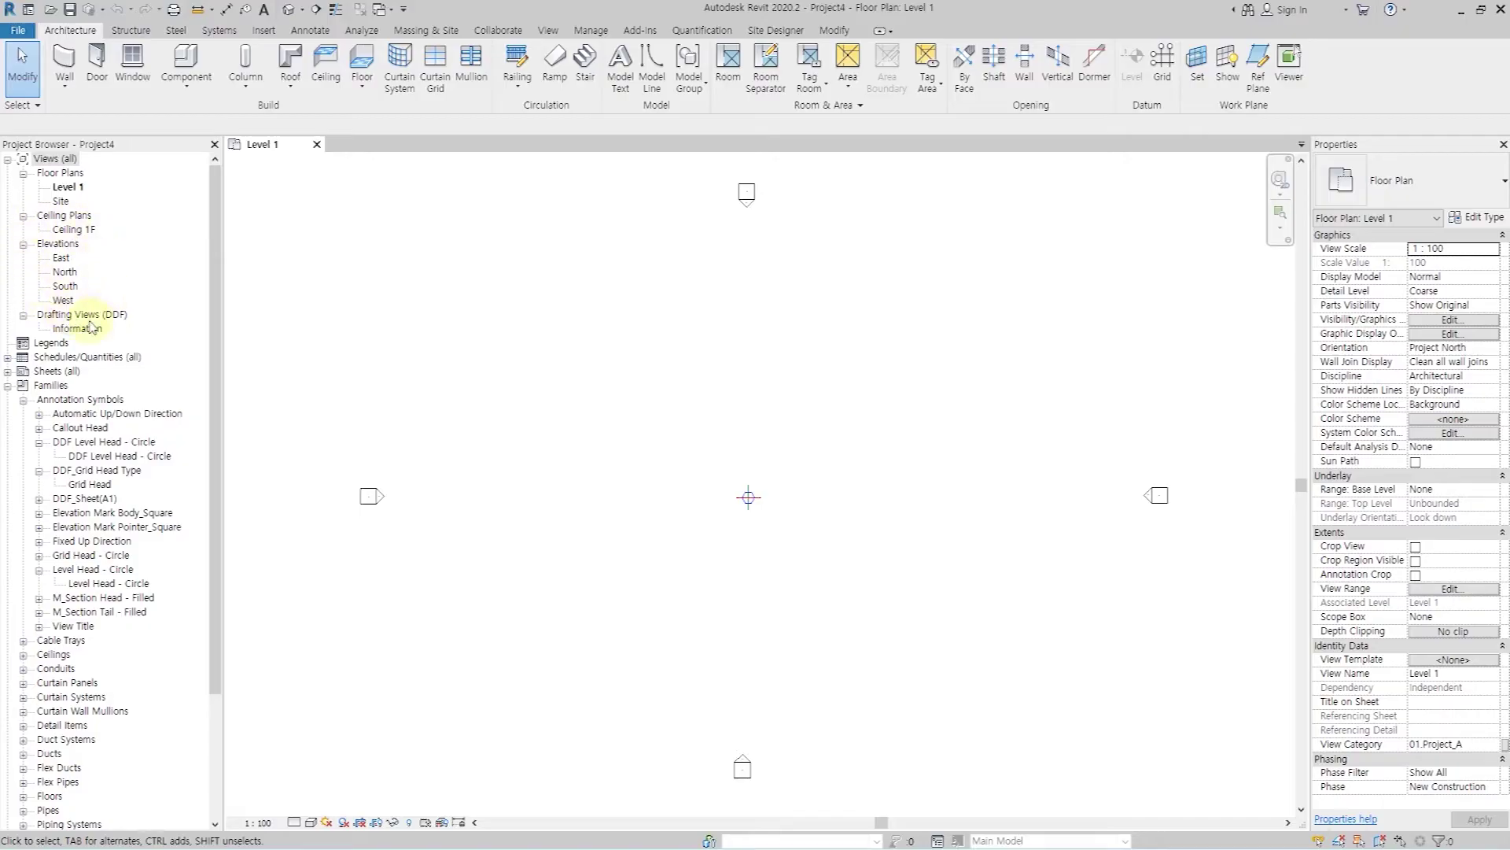
# - Open the East elevation view and select the Level 1 line for copying
pyautogui.doubleClick(61, 259)
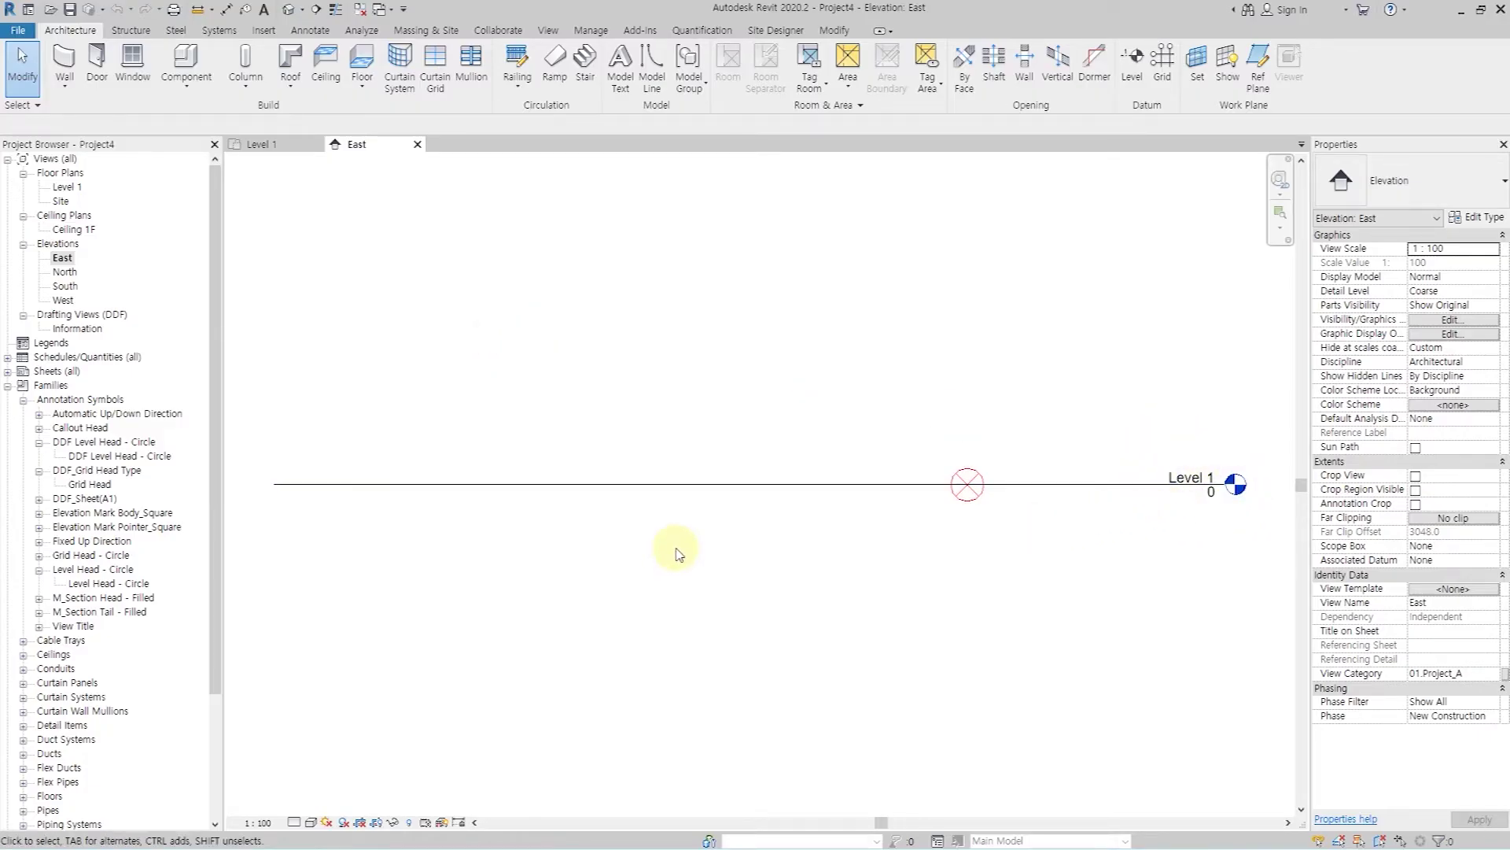
pyautogui.click(696, 485)
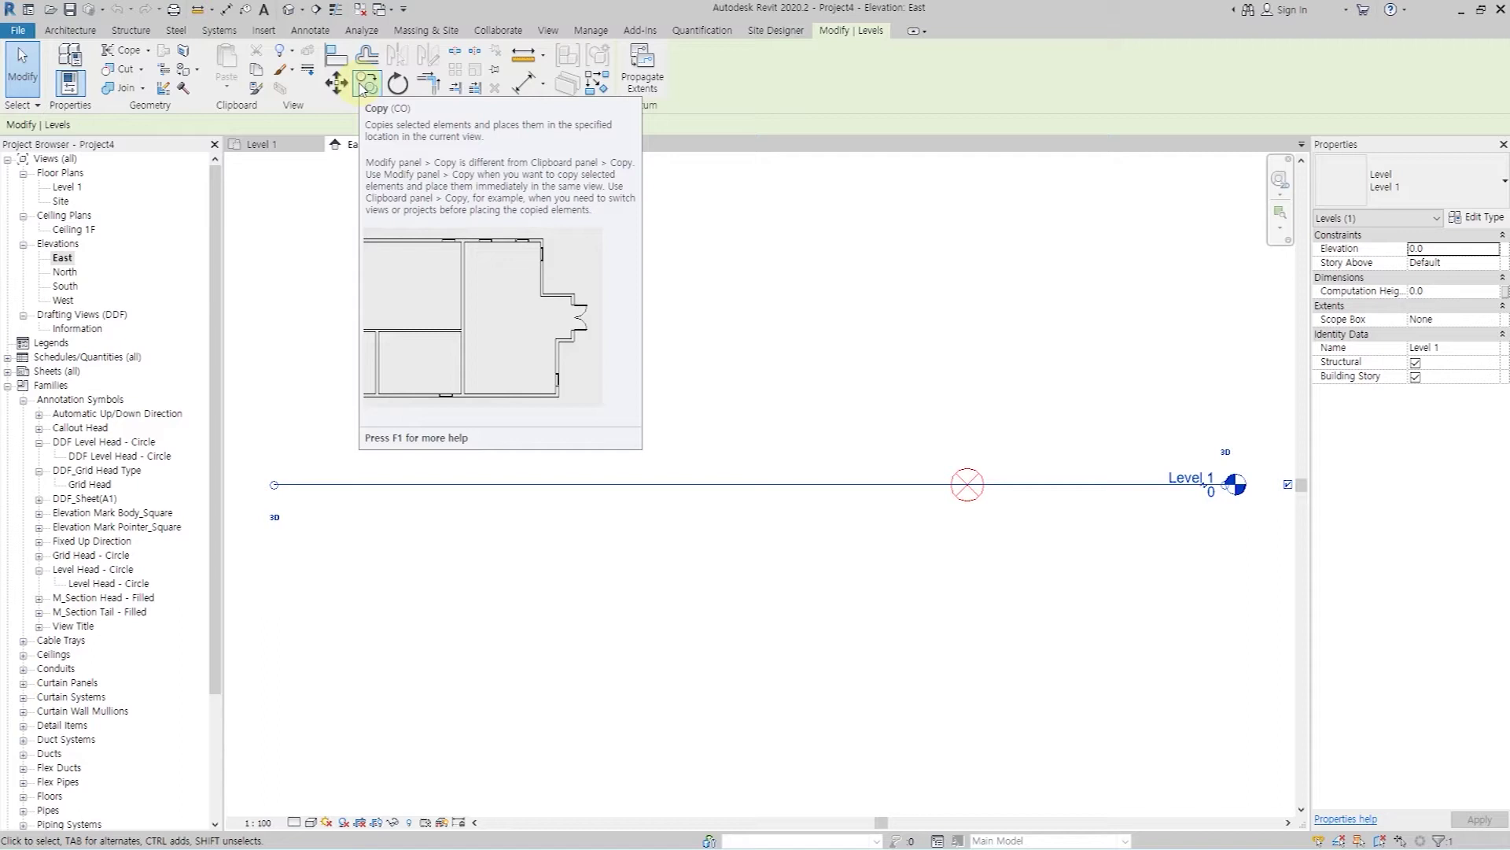
pyautogui.click(364, 84)
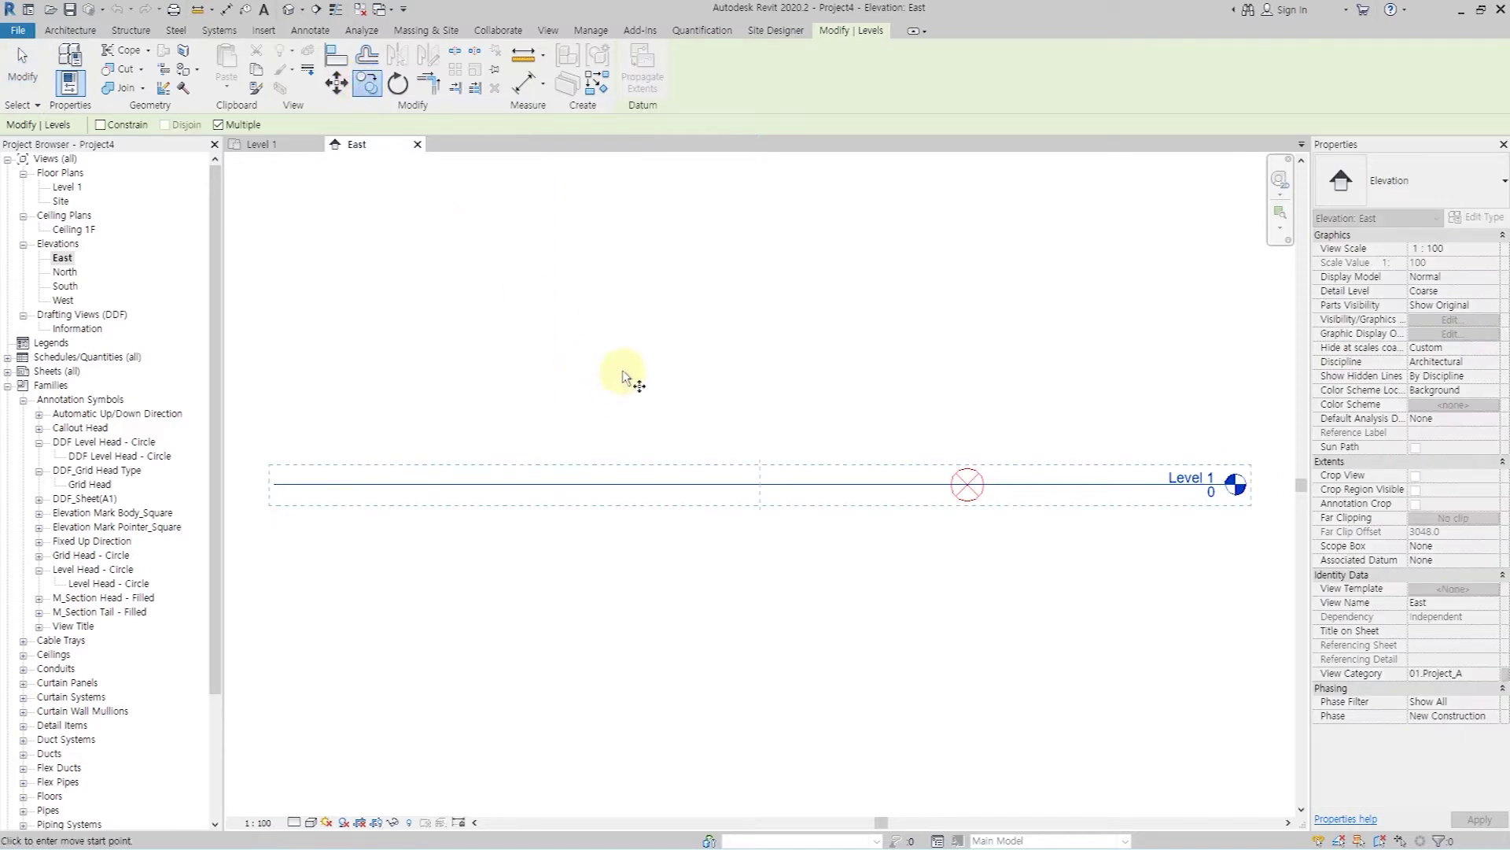
# - Copy Level 1 upward four times at 1000 spacing, creating Levels 2–5 up to 4000
pyautogui.click(638, 485)
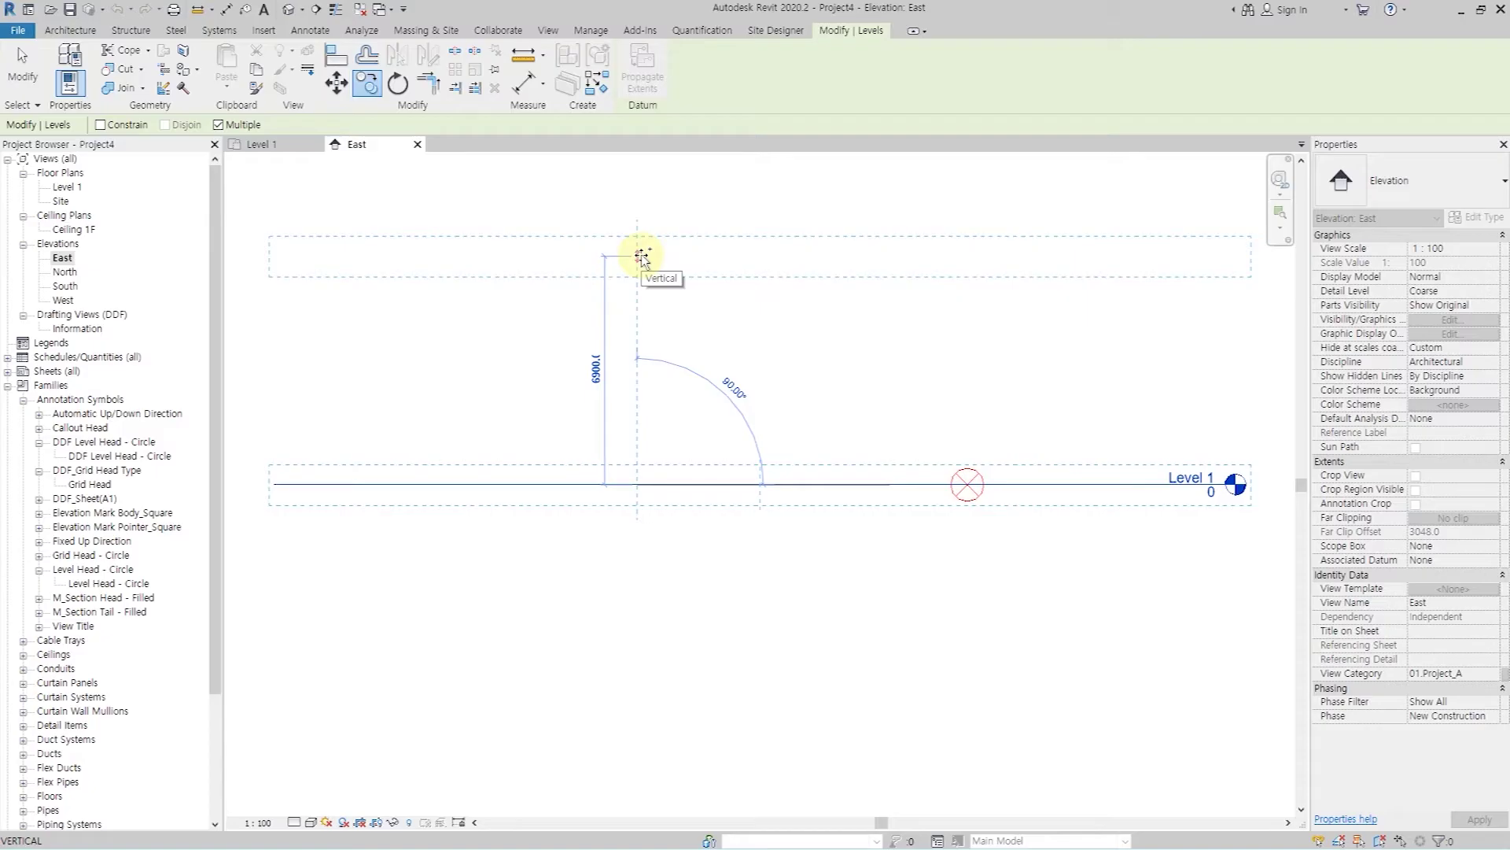
pyautogui.write('1000')
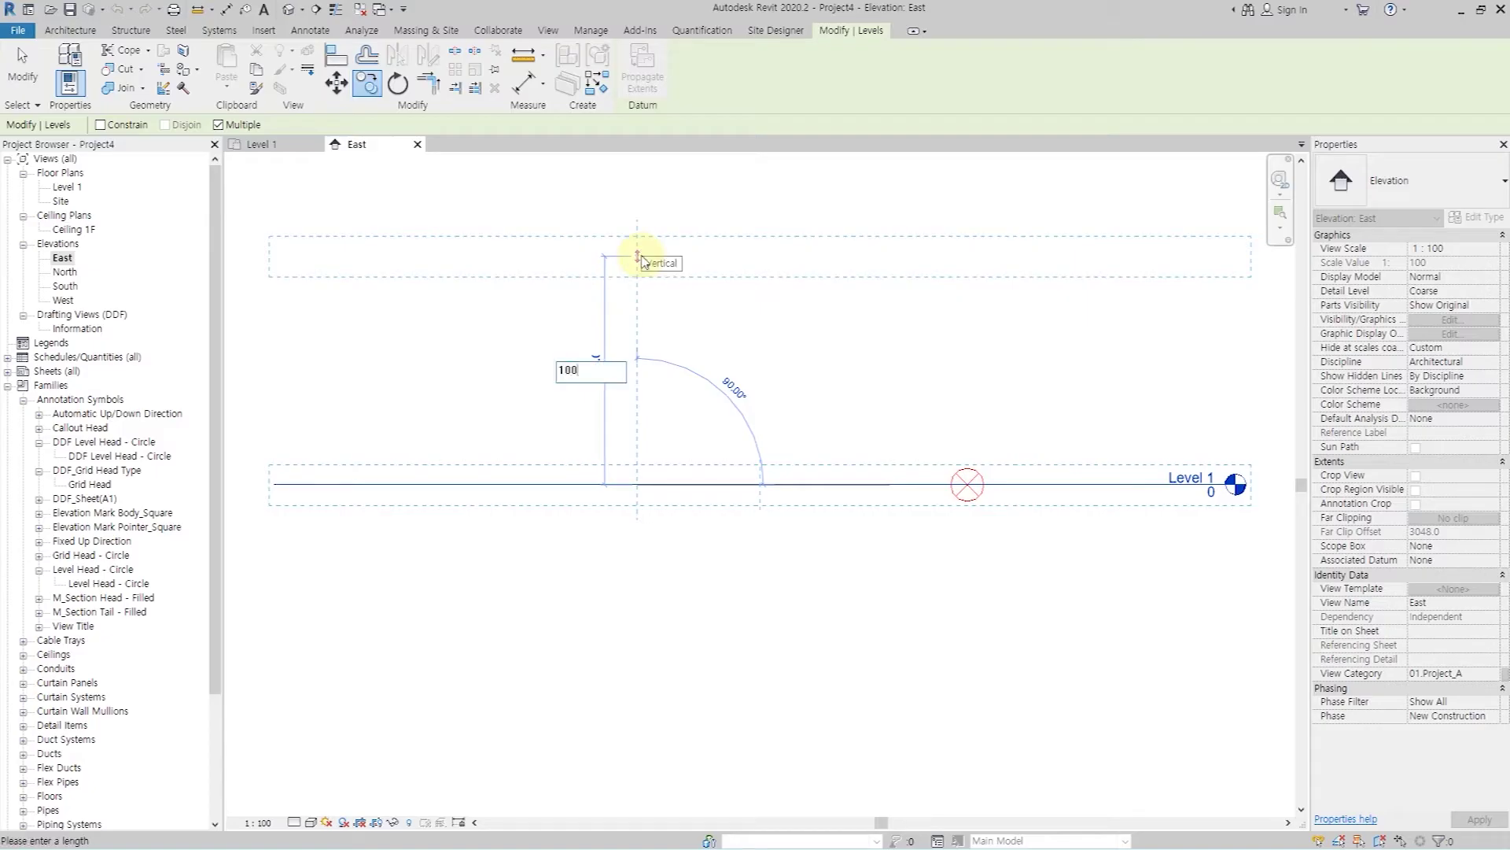
pyautogui.press('Return')
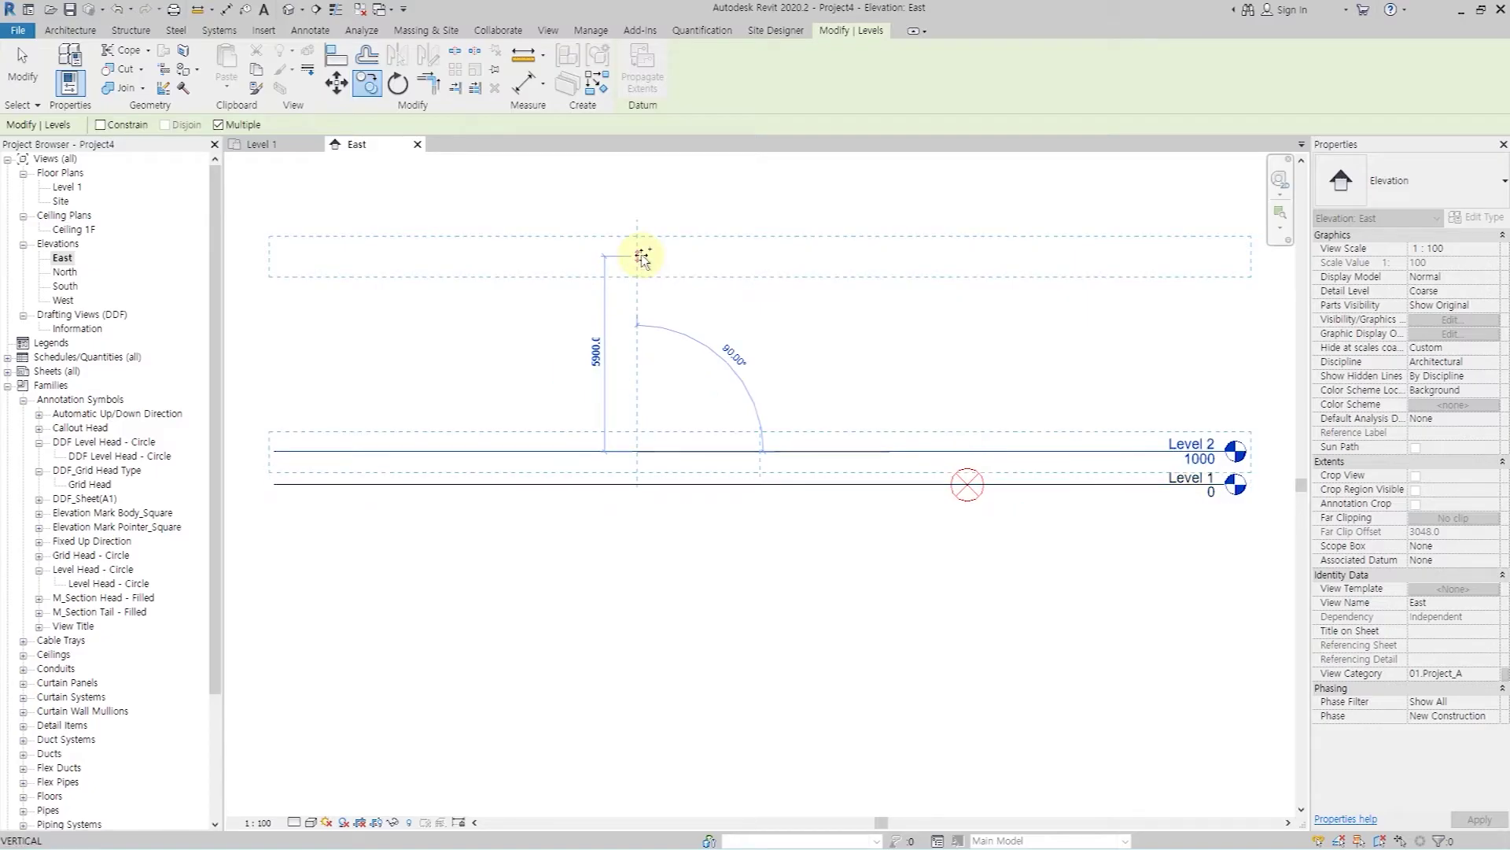
pyautogui.write('1000')
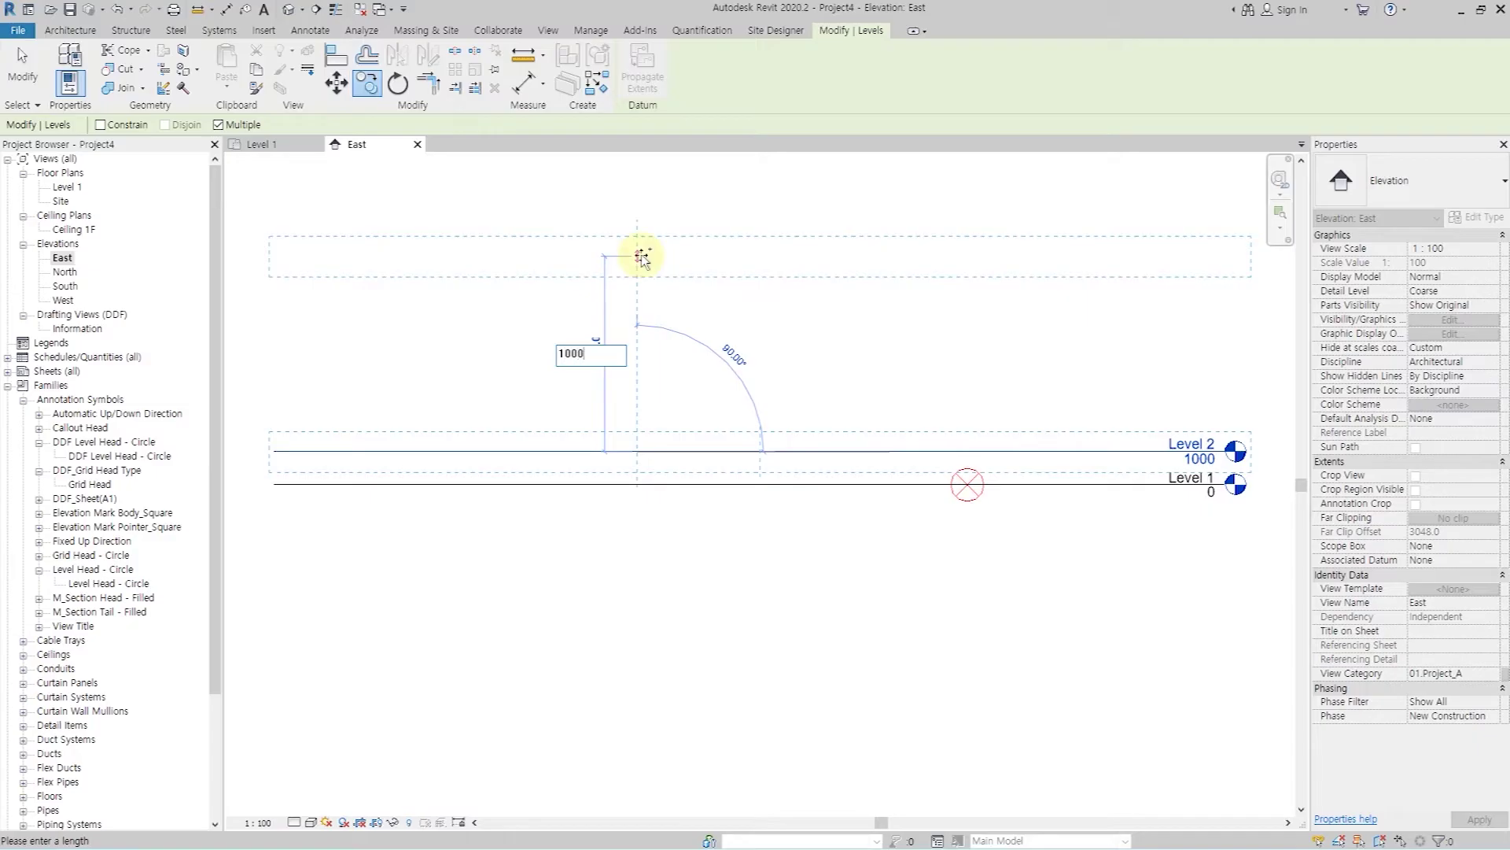
pyautogui.press('Return')
pyautogui.write('10')
pyautogui.press('Return')
pyautogui.write('1000')
pyautogui.press('Return')
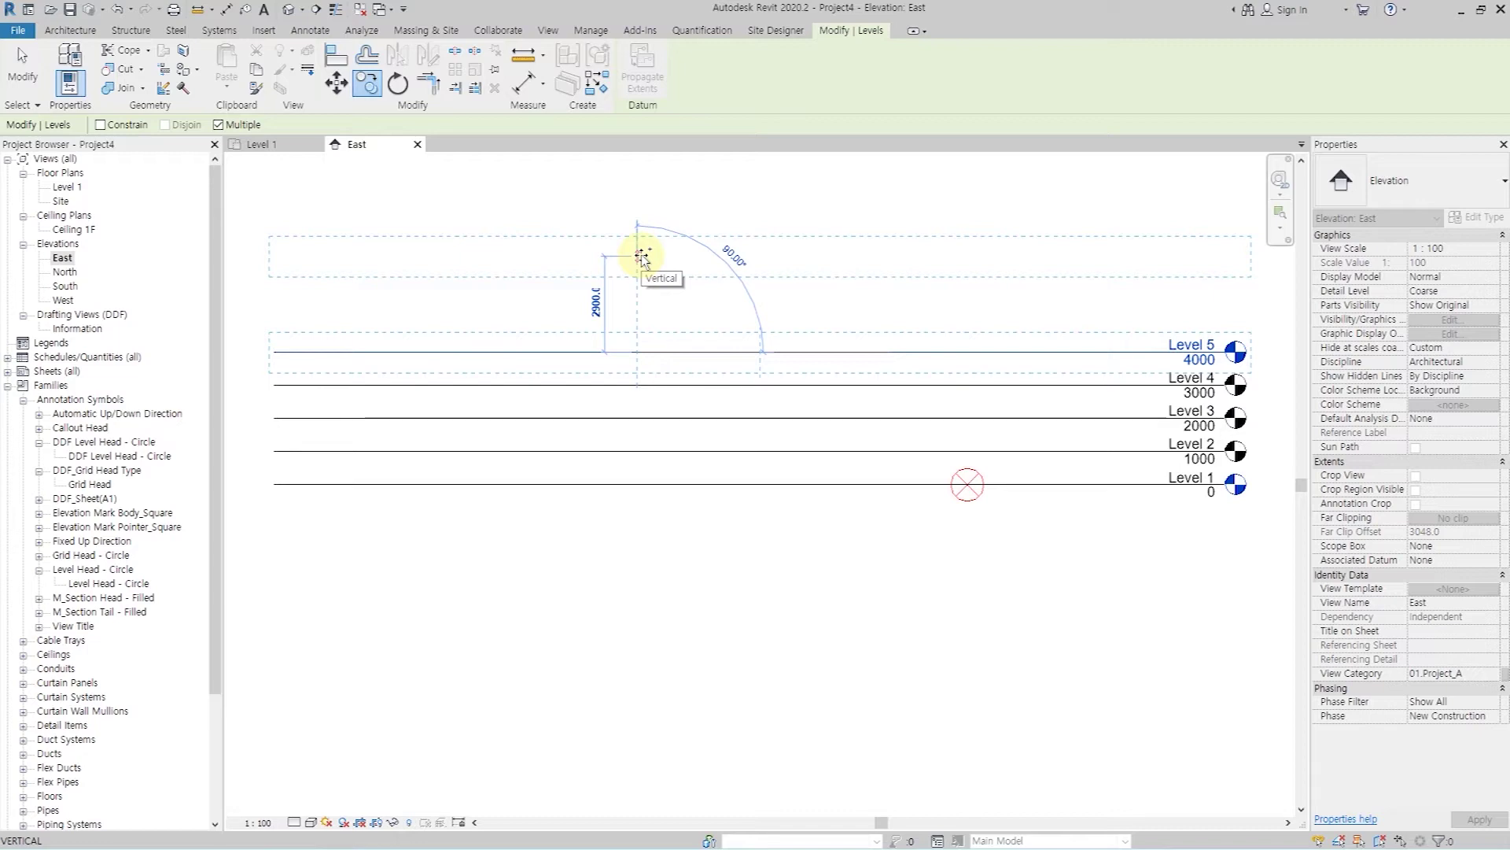
pyautogui.press('Escape')
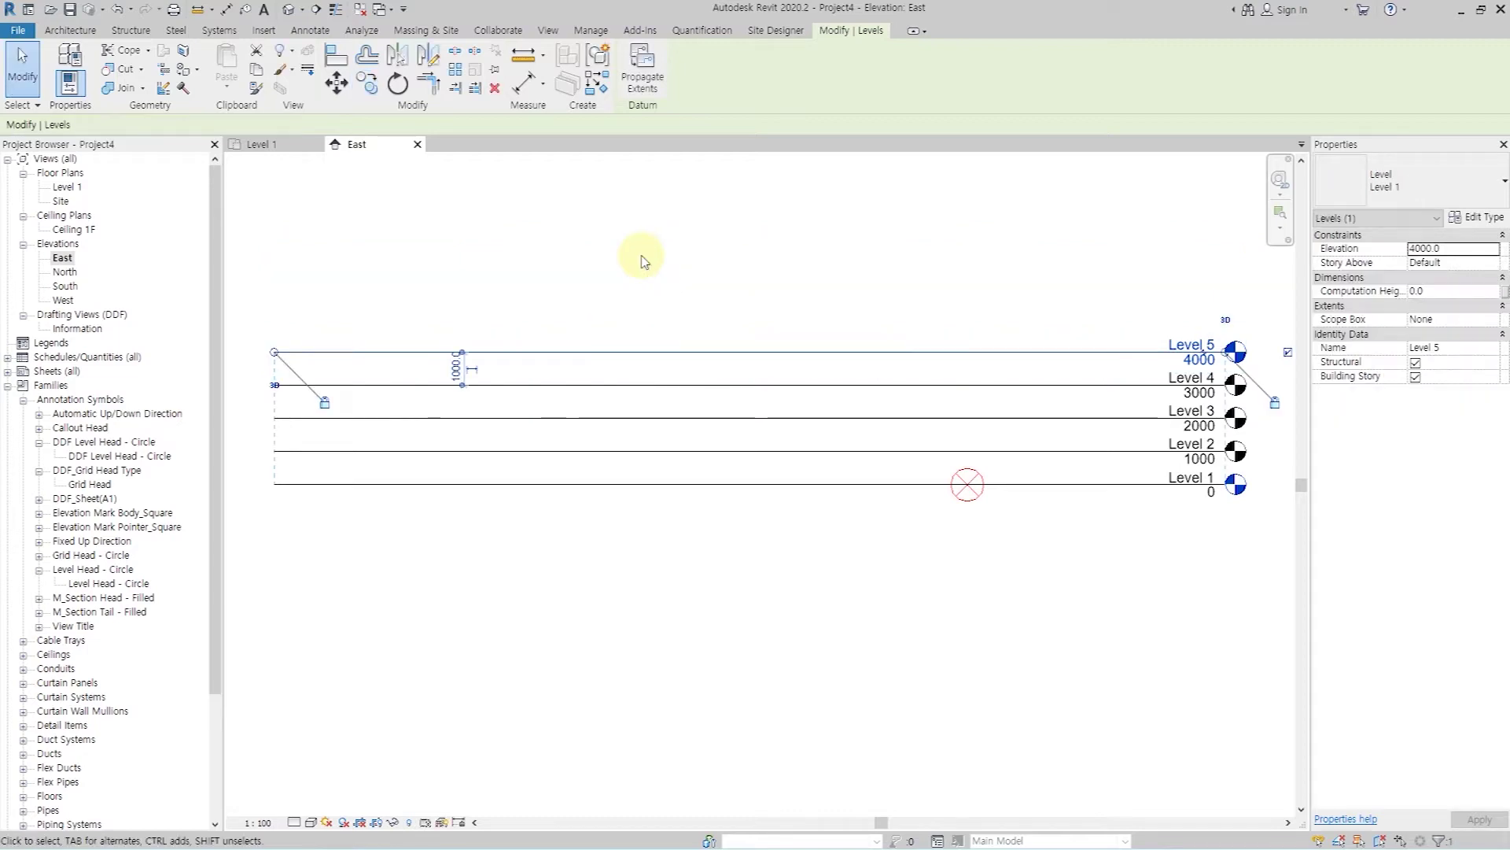
pyautogui.press('Escape')
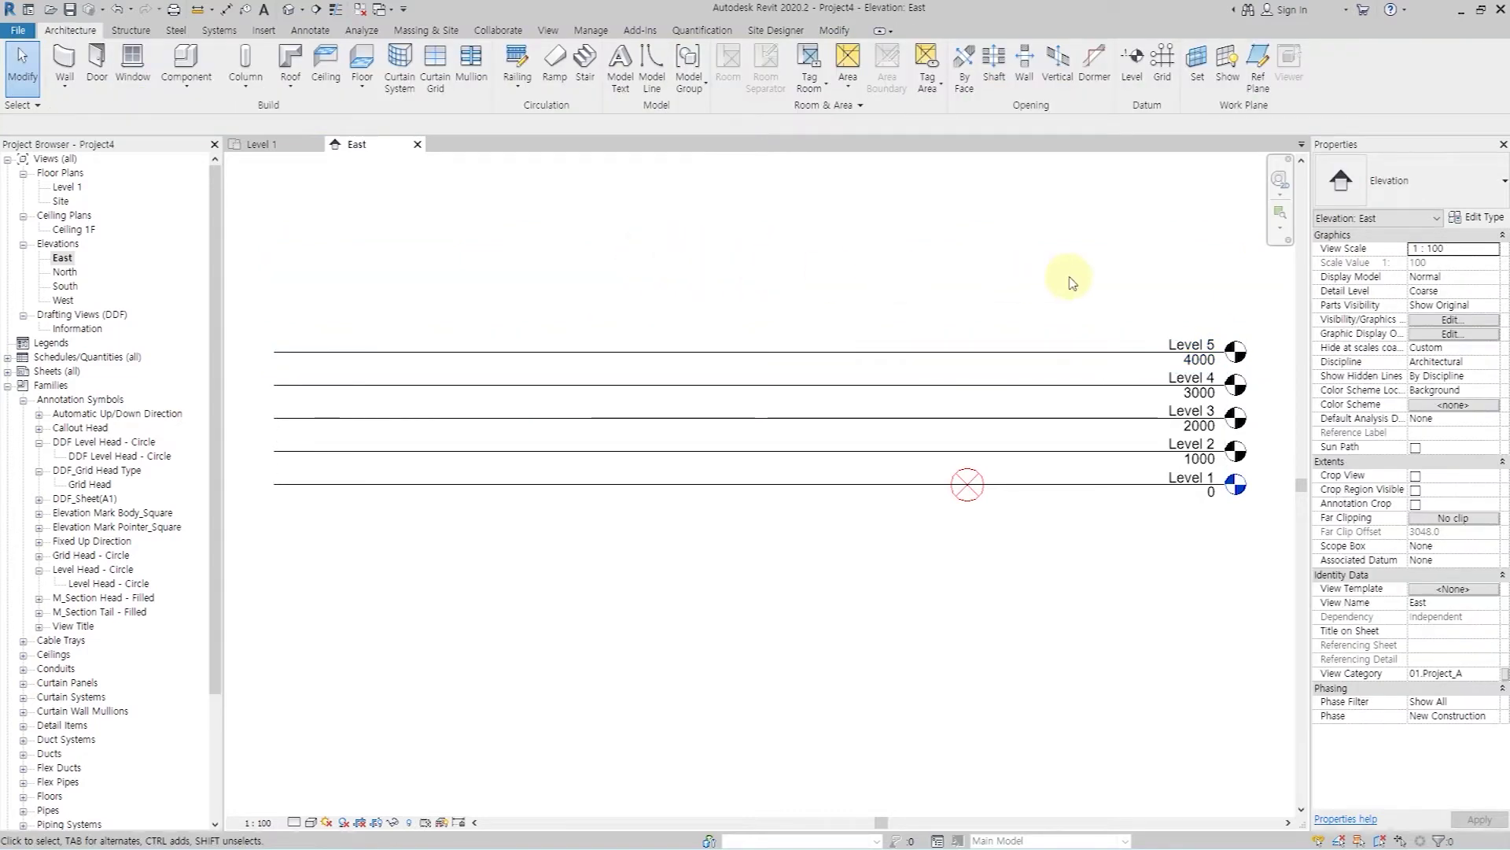
# - Zoom into the level labels and rename Level 5 to 05.Roof at elevation 5000
pyautogui.scroll(1, 955, 270)
pyautogui.scroll(2, 958, 304)
pyautogui.scroll(2, 933, 362)
pyautogui.scroll(1, 933, 362)
pyautogui.scroll(1, 935, 360)
pyautogui.scroll(1, 936, 359)
pyautogui.moveTo(937, 359); pyautogui.dragTo(1028, 441, button='middle')
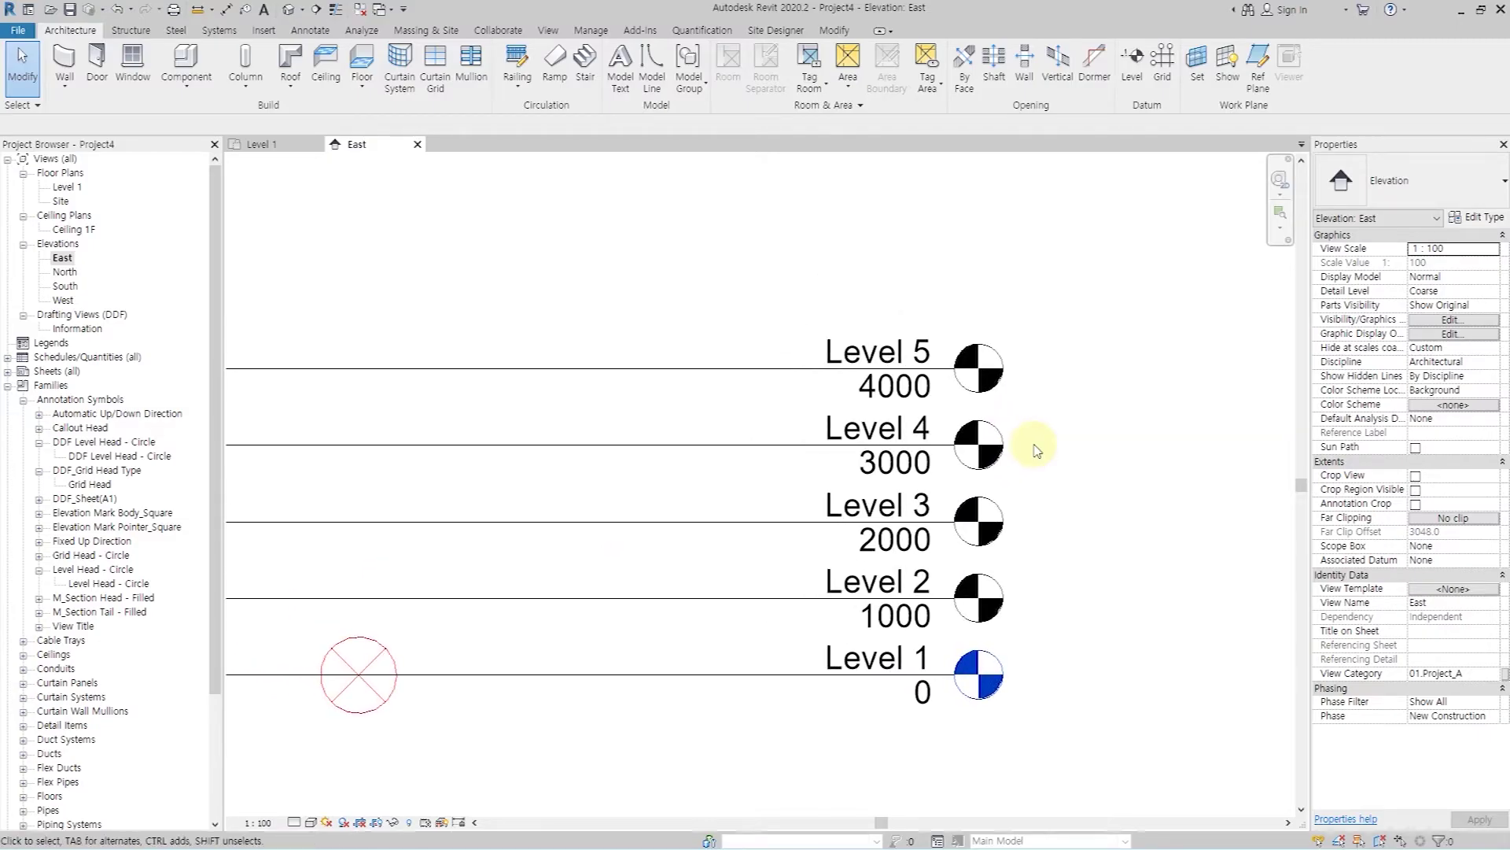
pyautogui.click(887, 354)
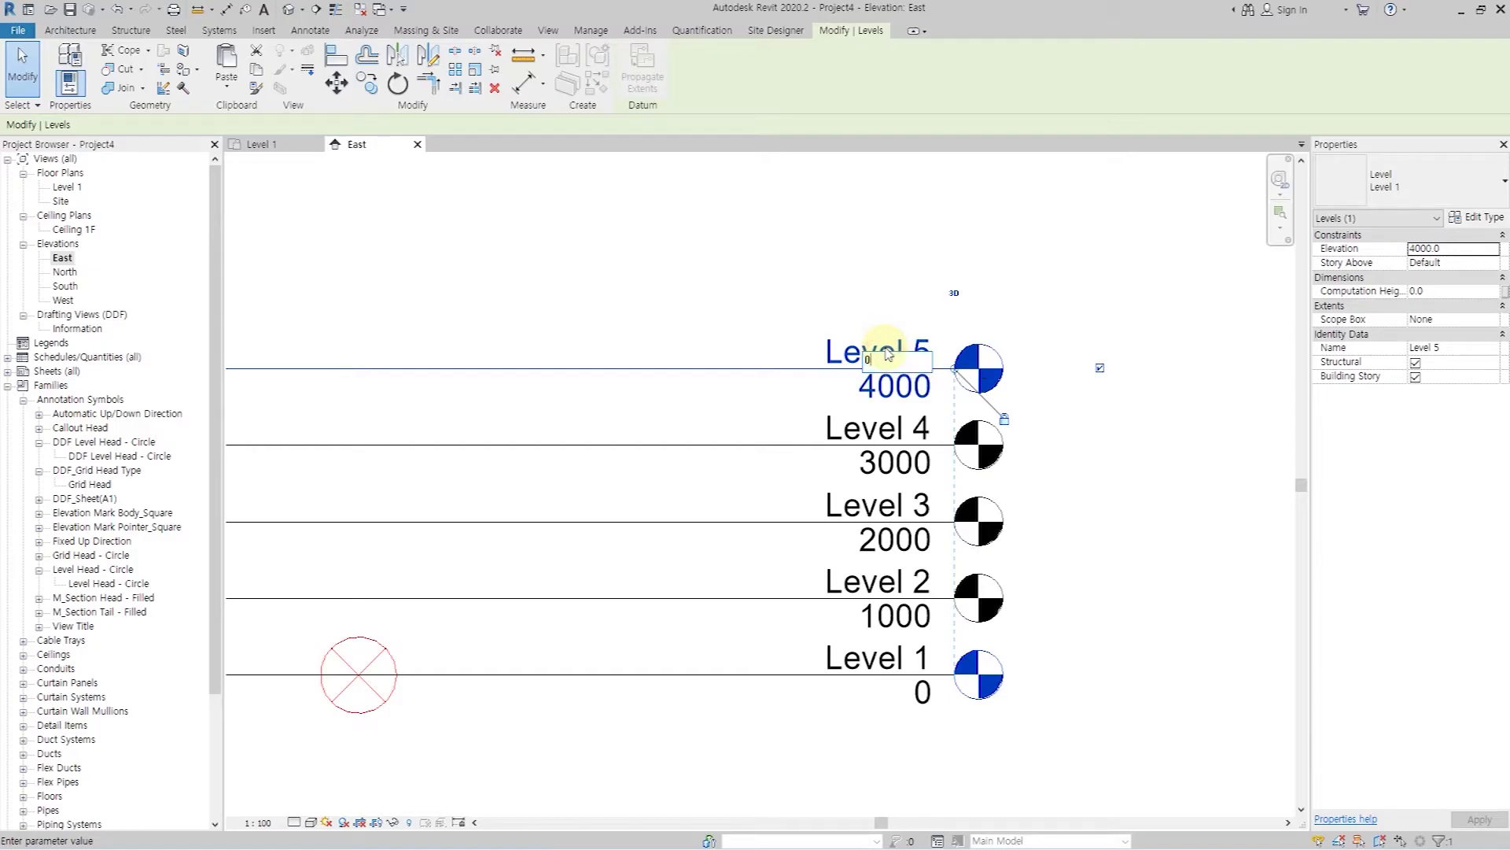
pyautogui.write('05.')
pyautogui.press('Return')
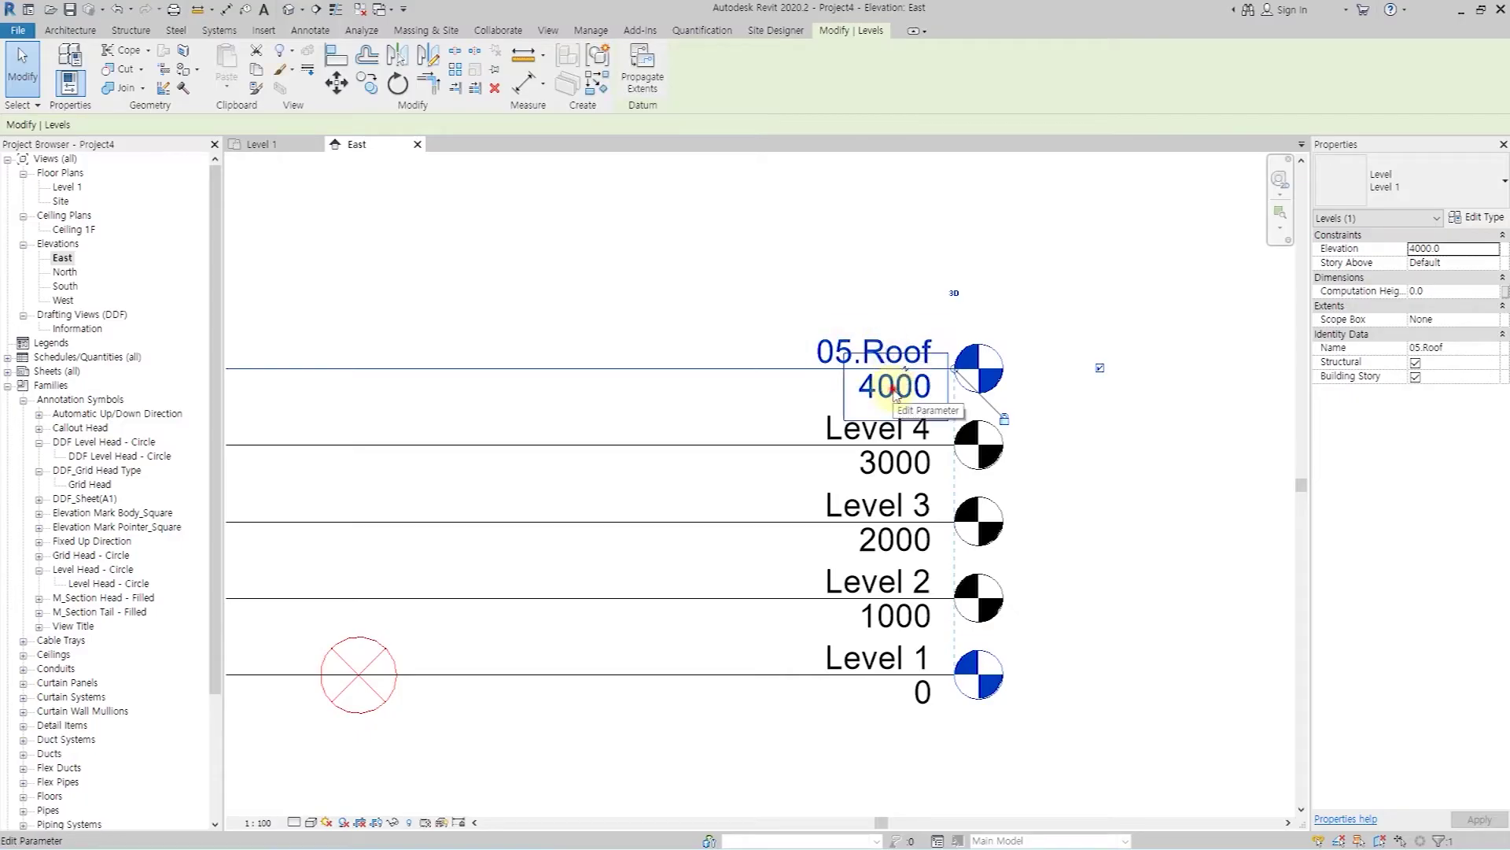
pyautogui.click(895, 393)
pyautogui.write('5000')
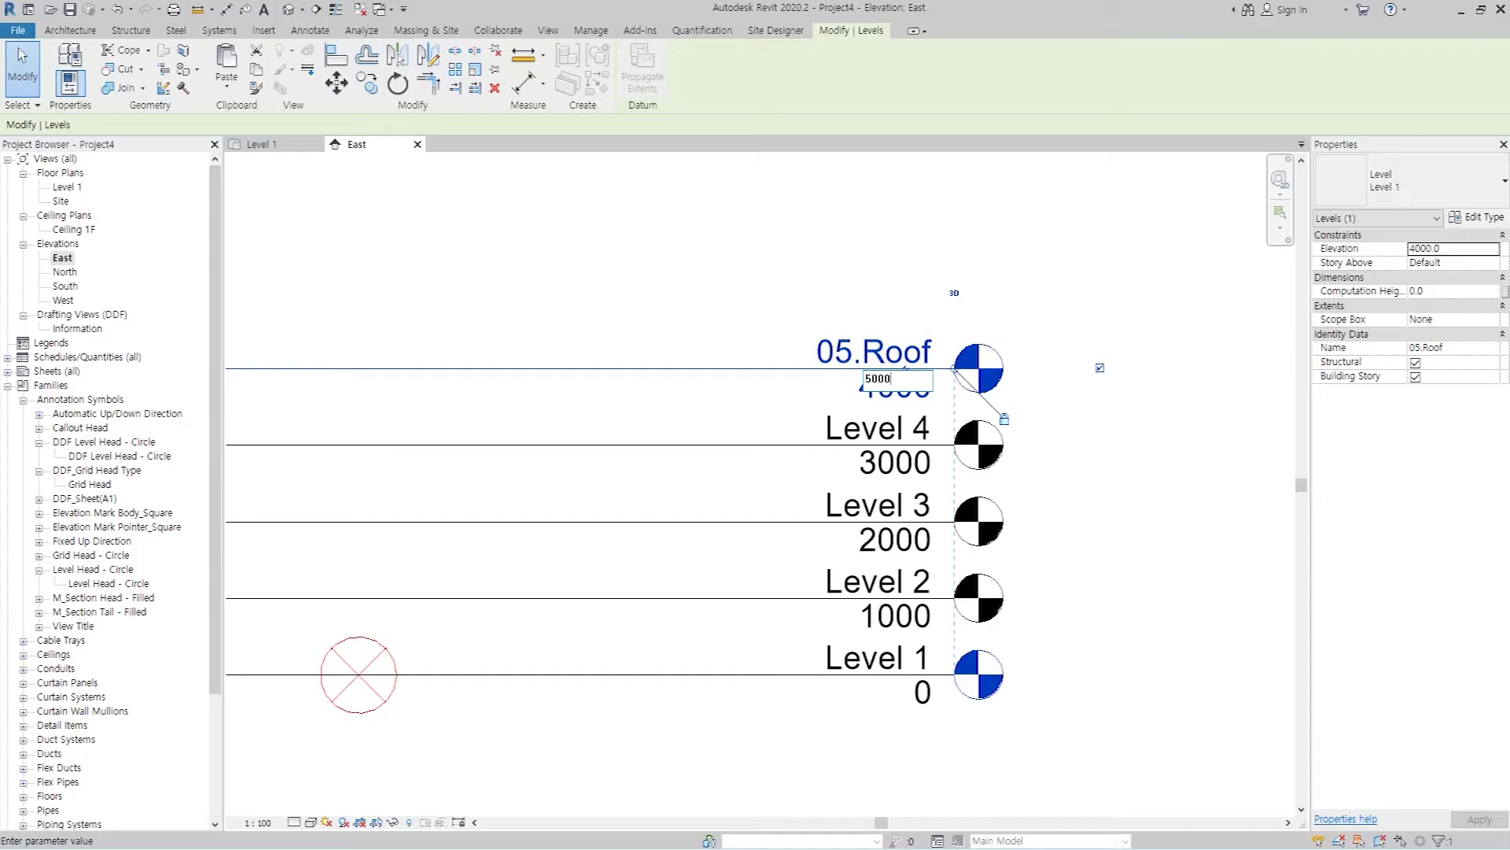
pyautogui.press('Return')
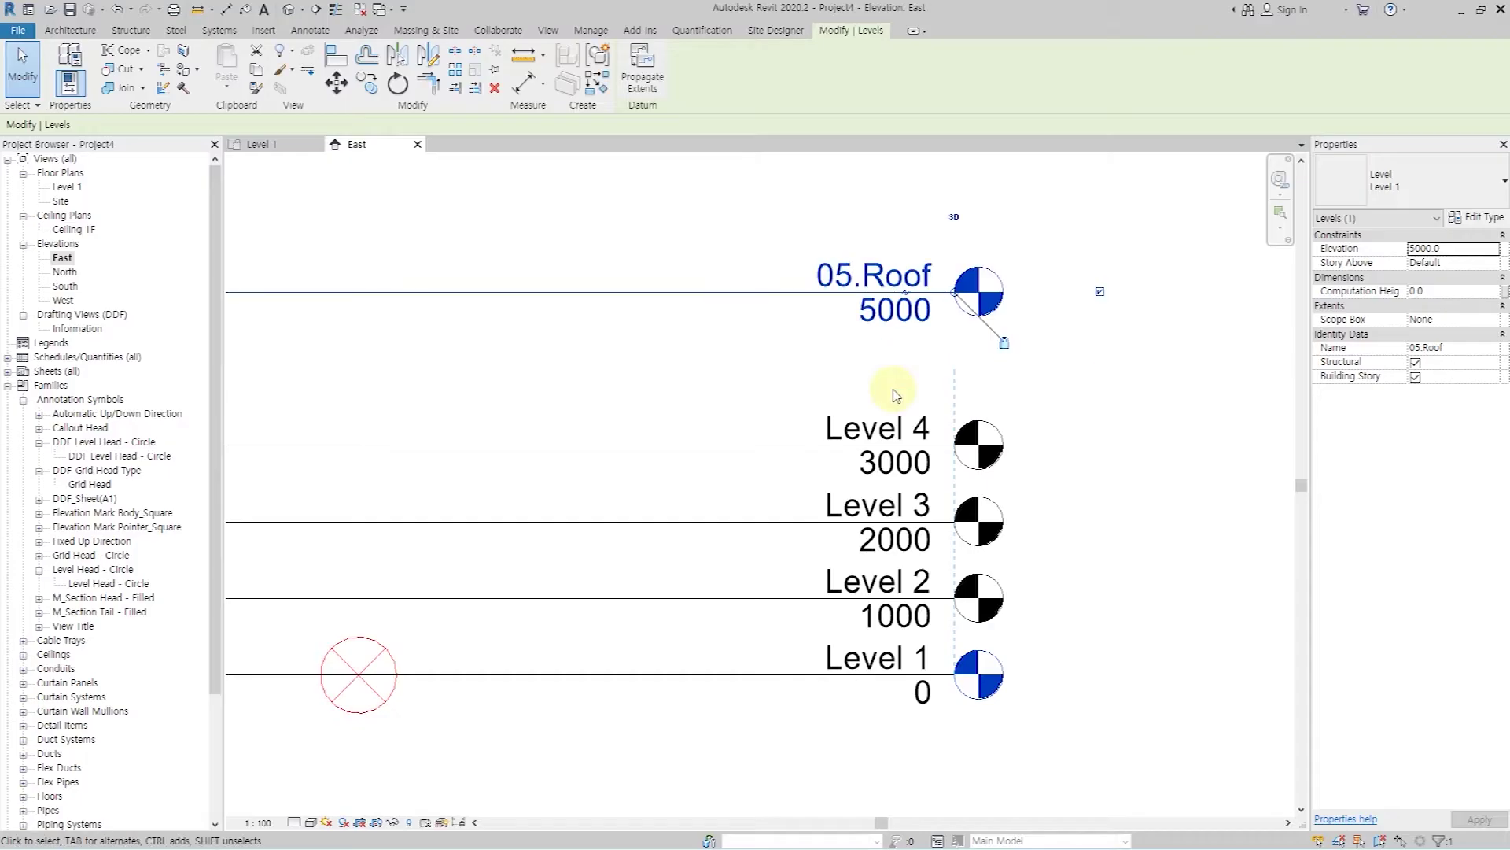
# - Rename Level 4 to 04.Ceiling and set its elevation to 4400
pyautogui.click(895, 429)
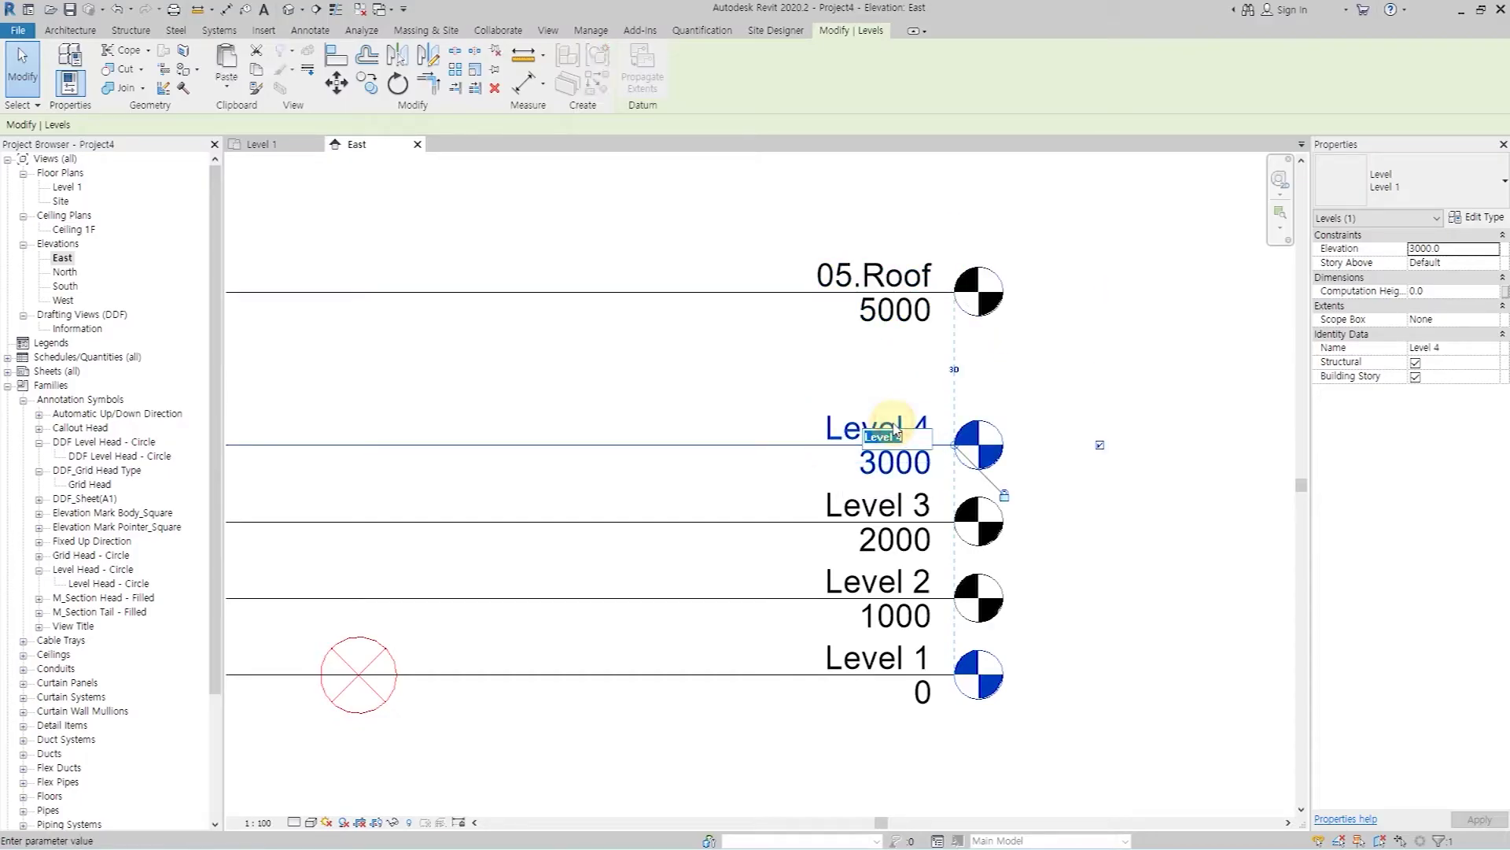
pyautogui.write('04.Ceiling')
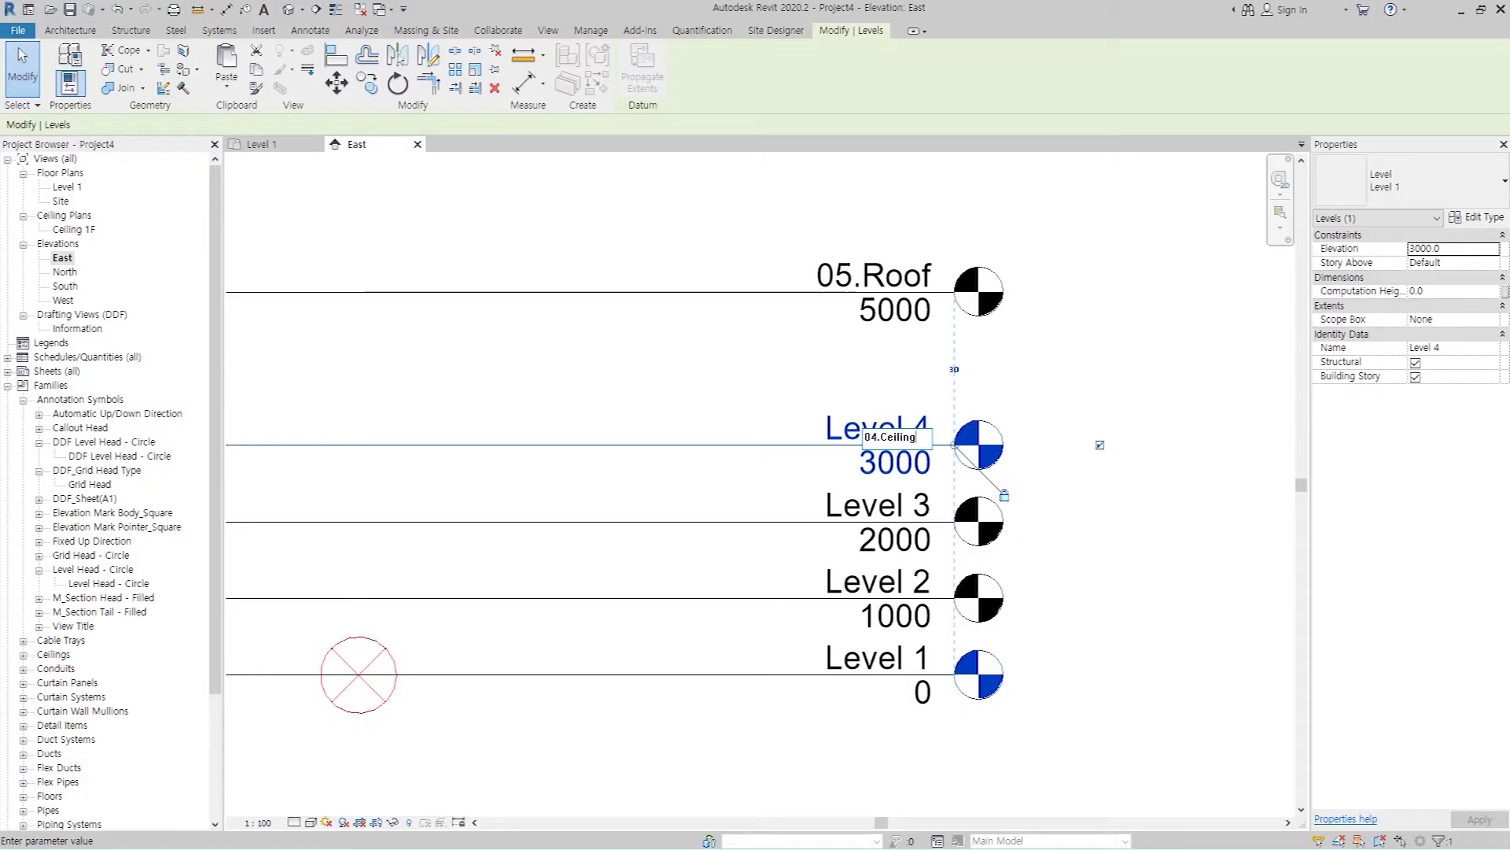
pyautogui.press('Return')
pyautogui.scroll(1, 894, 425)
pyautogui.click(887, 472)
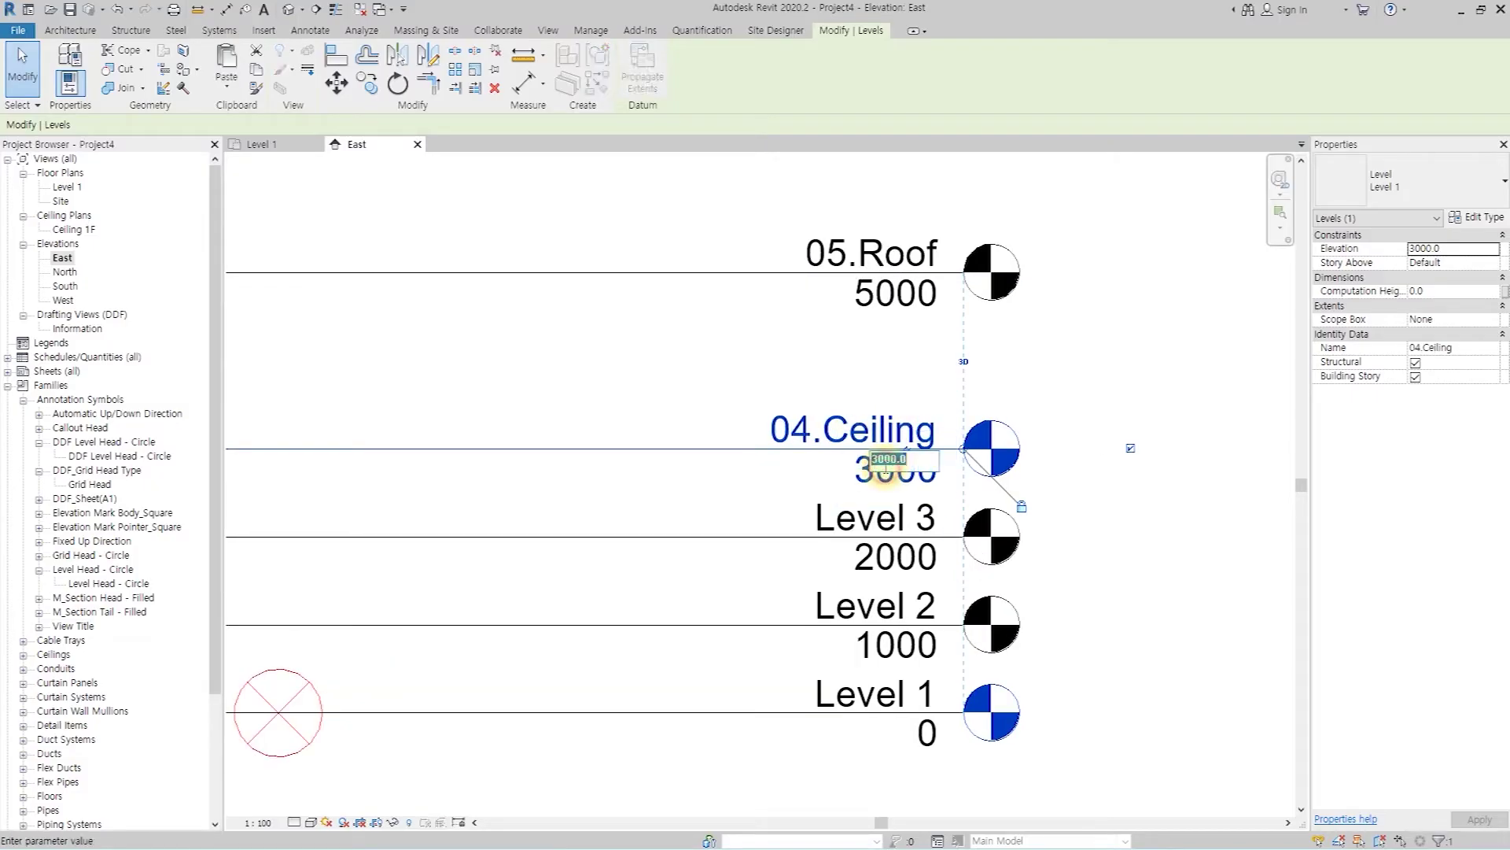
pyautogui.write('40')
pyautogui.press('Return')
pyautogui.click(1109, 439)
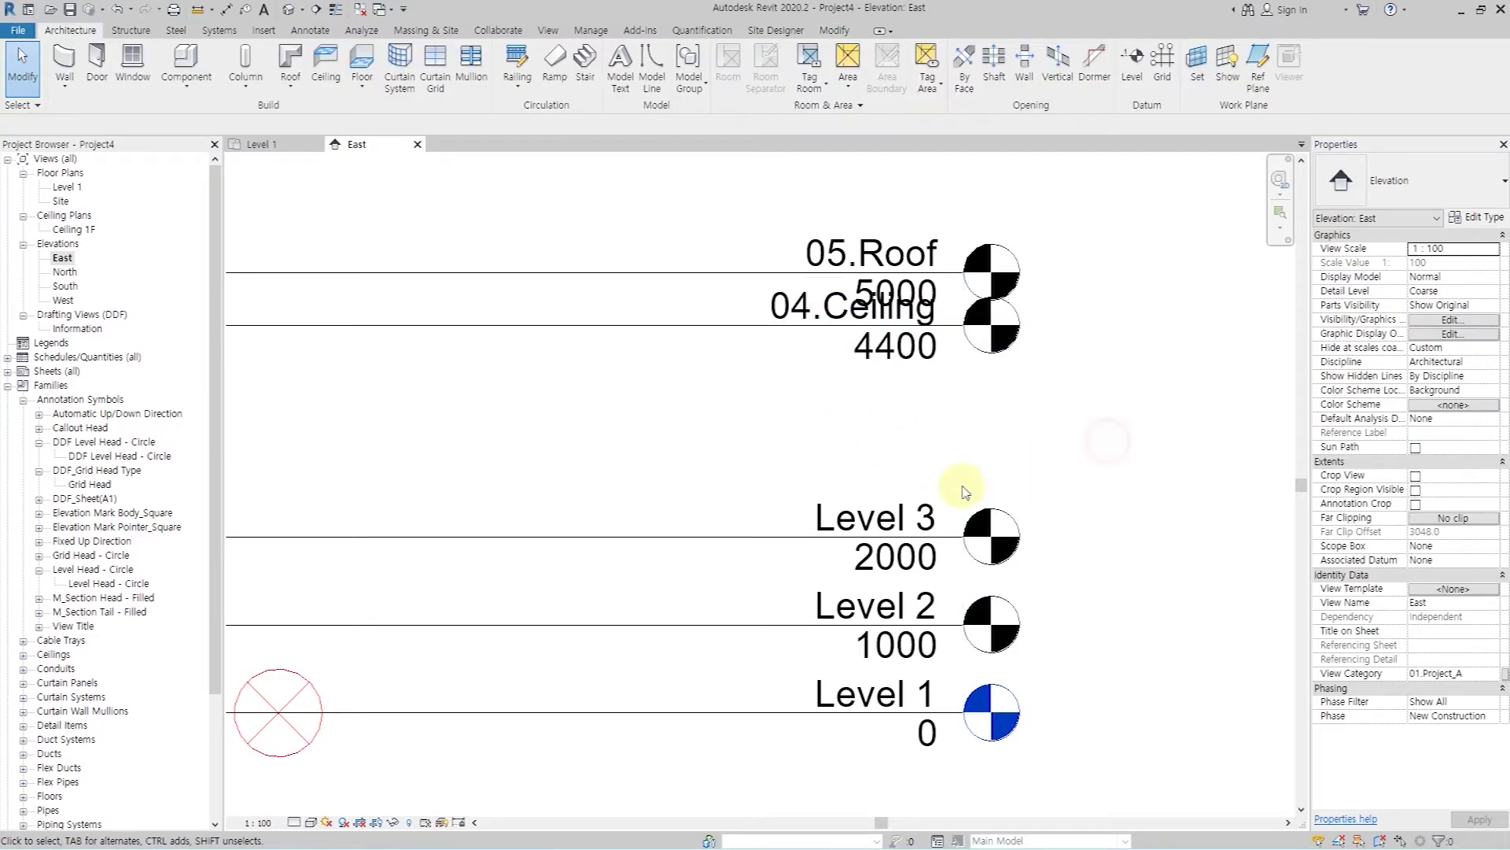
# - Rename Level 3 to 03.Main Floor at elevation 1600
pyautogui.click(891, 512)
pyautogui.write('03.')
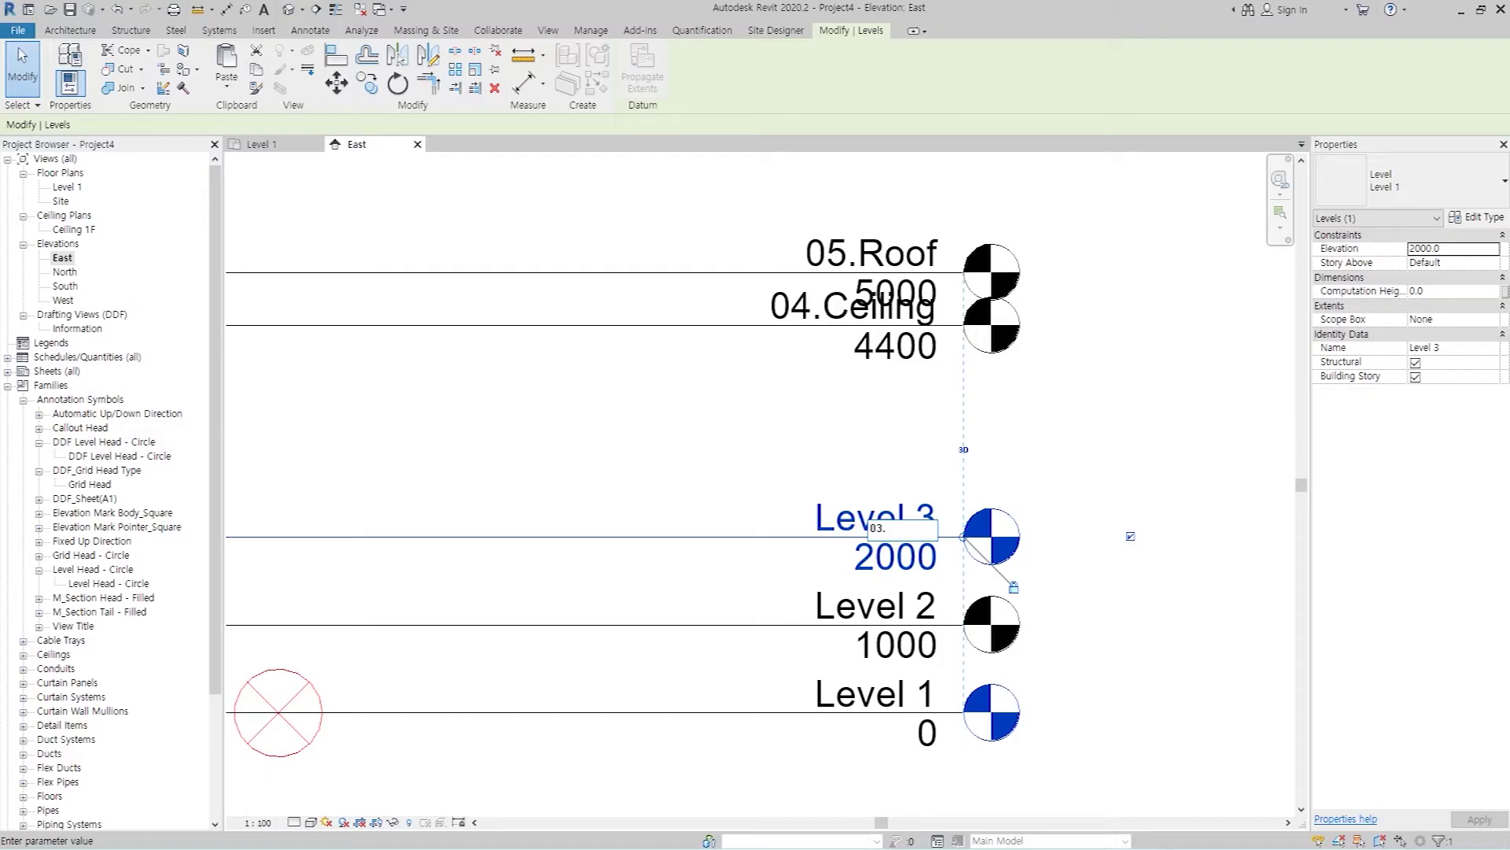
pyautogui.write('oor')
pyautogui.press('Return')
pyautogui.click(901, 560)
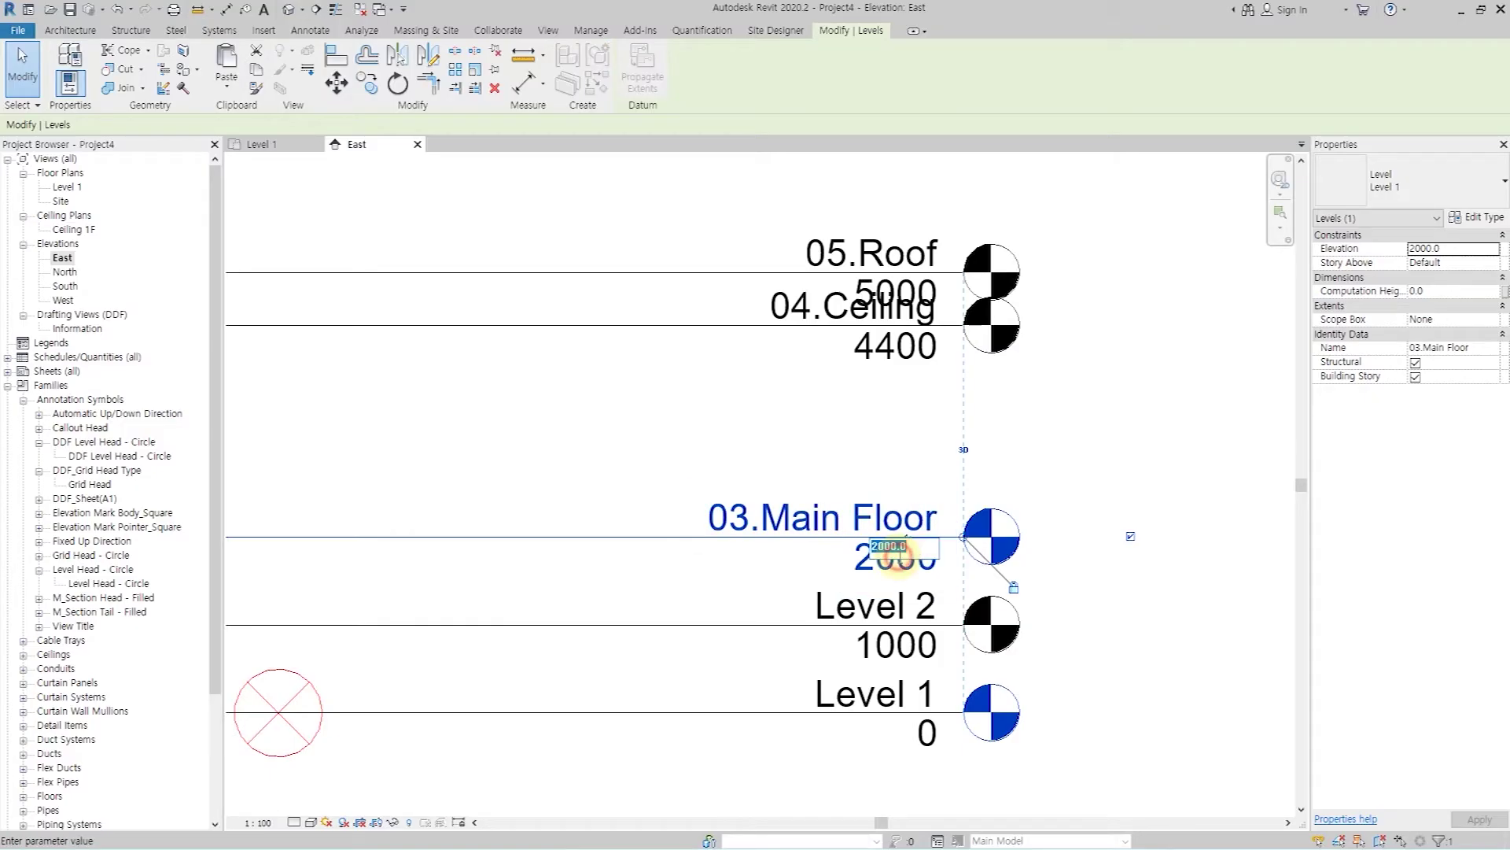
pyautogui.write('160')
pyautogui.press('Return')
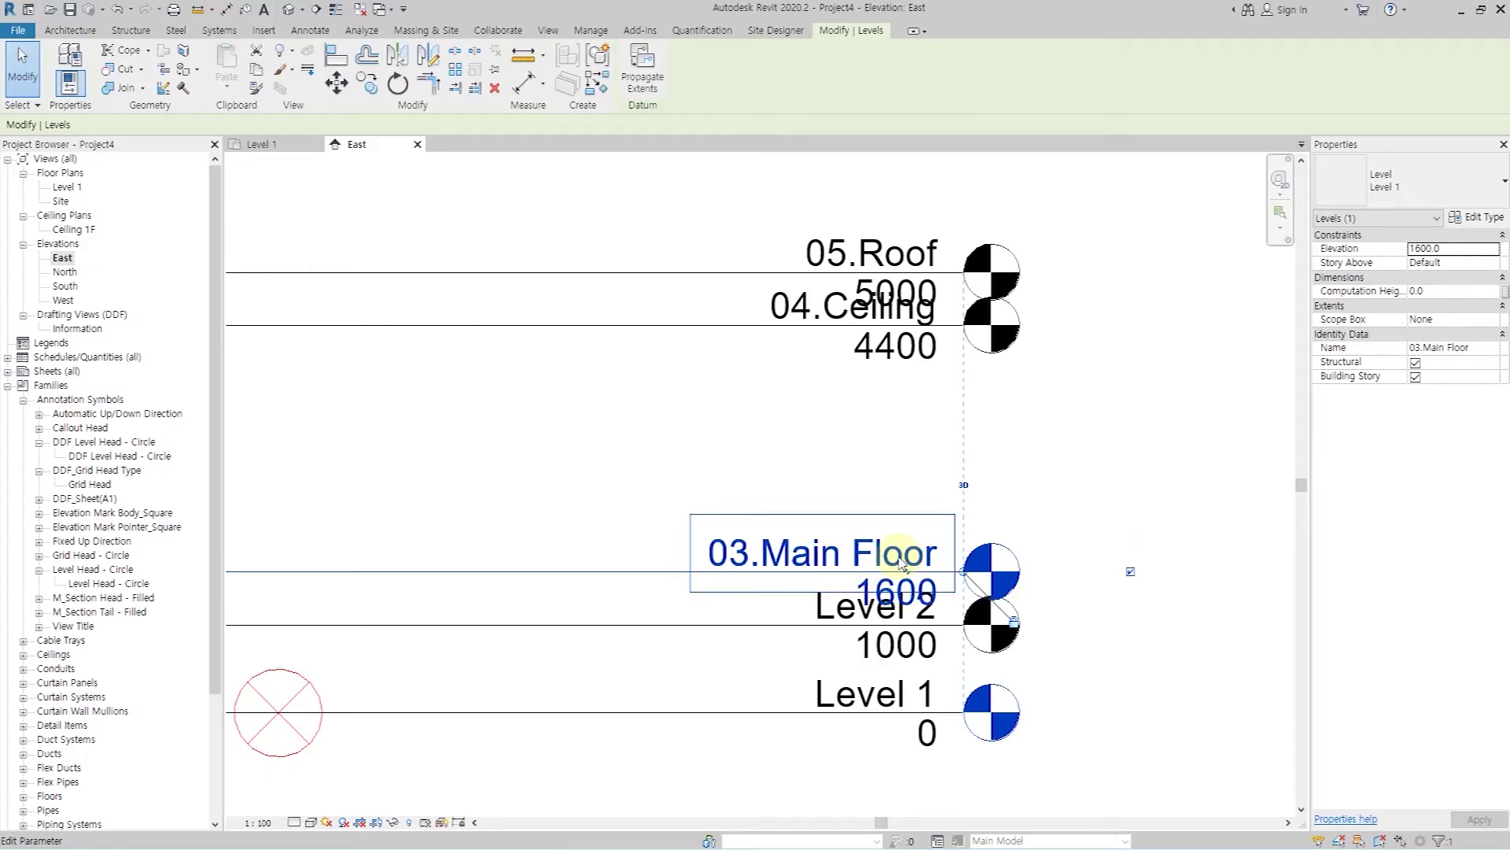
# - Rename Level 2 to 02.Lower Deck at elevation 800
pyautogui.click(832, 618)
pyautogui.write('02.')
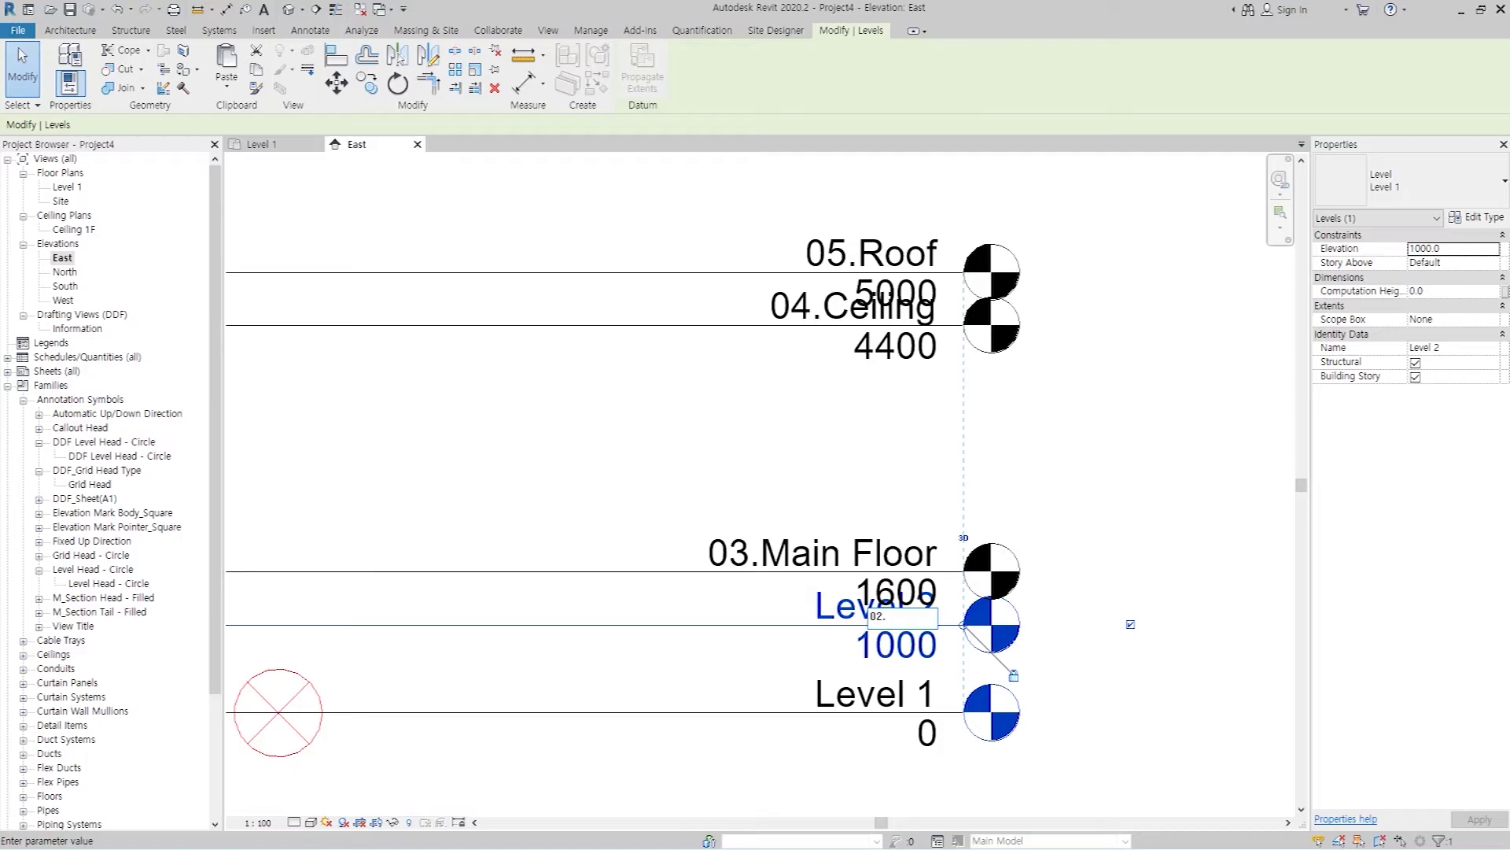
pyautogui.write('eck')
pyautogui.press('Return')
pyautogui.click(889, 663)
pyautogui.write('8')
pyautogui.press('Return')
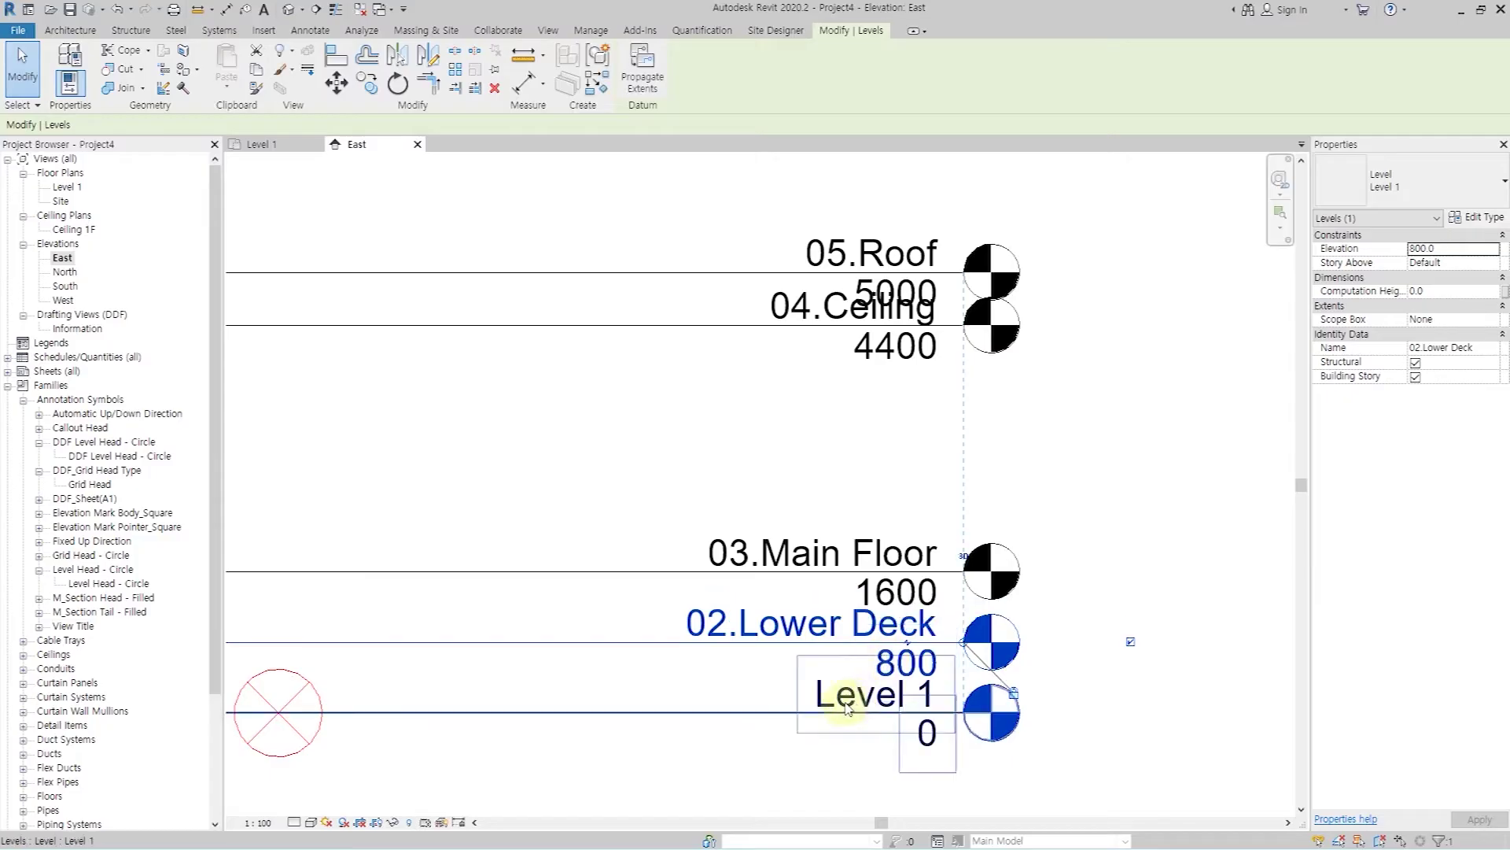
# - Rename Level 1 to 01.Ground, also renaming its corresponding views
pyautogui.click(848, 705)
pyautogui.write('01.Ground')
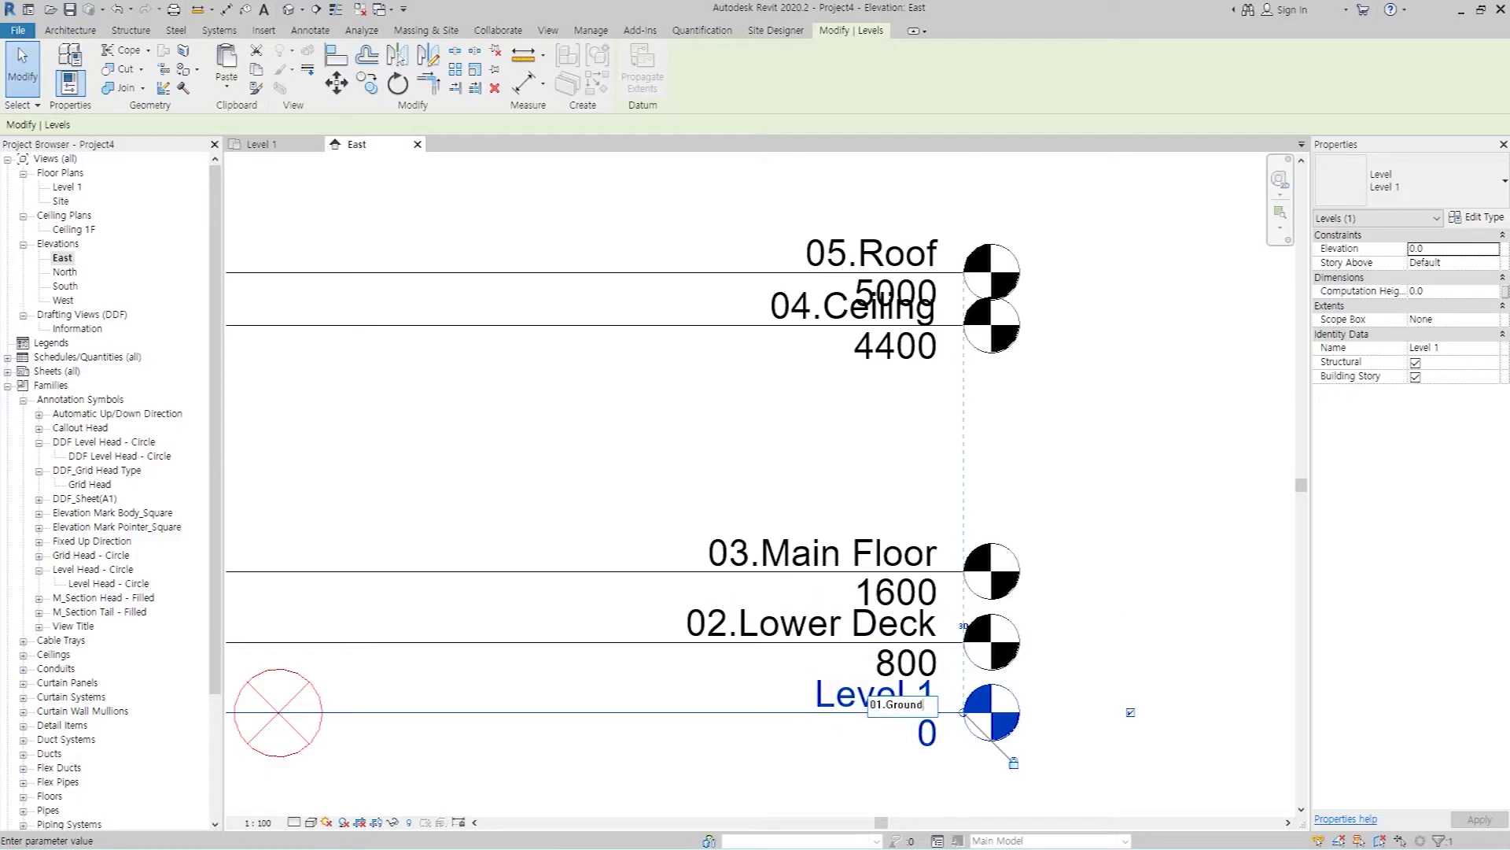
pyautogui.press('Return')
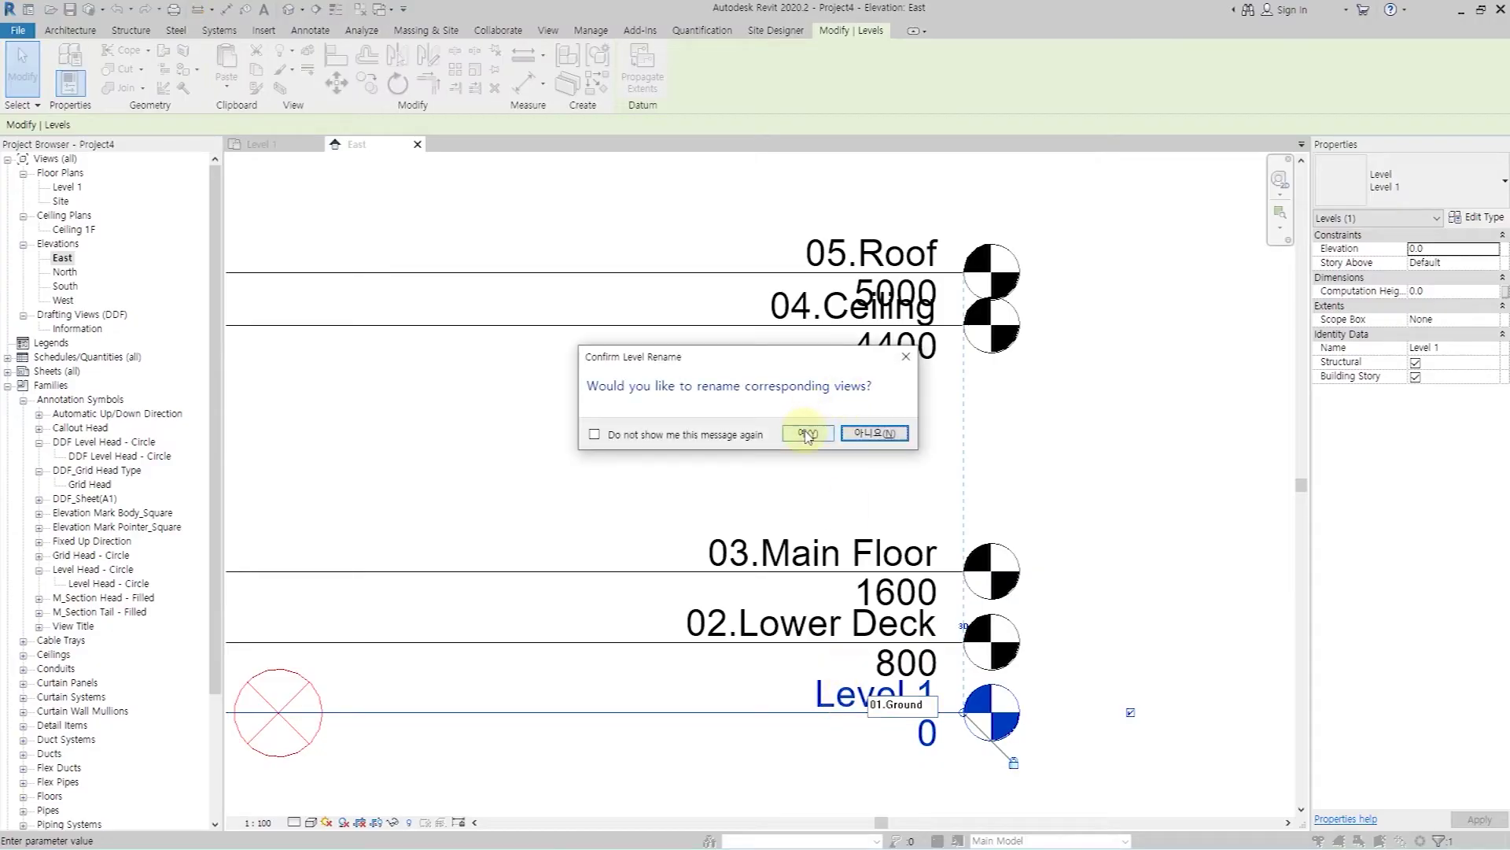
pyautogui.click(807, 433)
pyautogui.click(1194, 475)
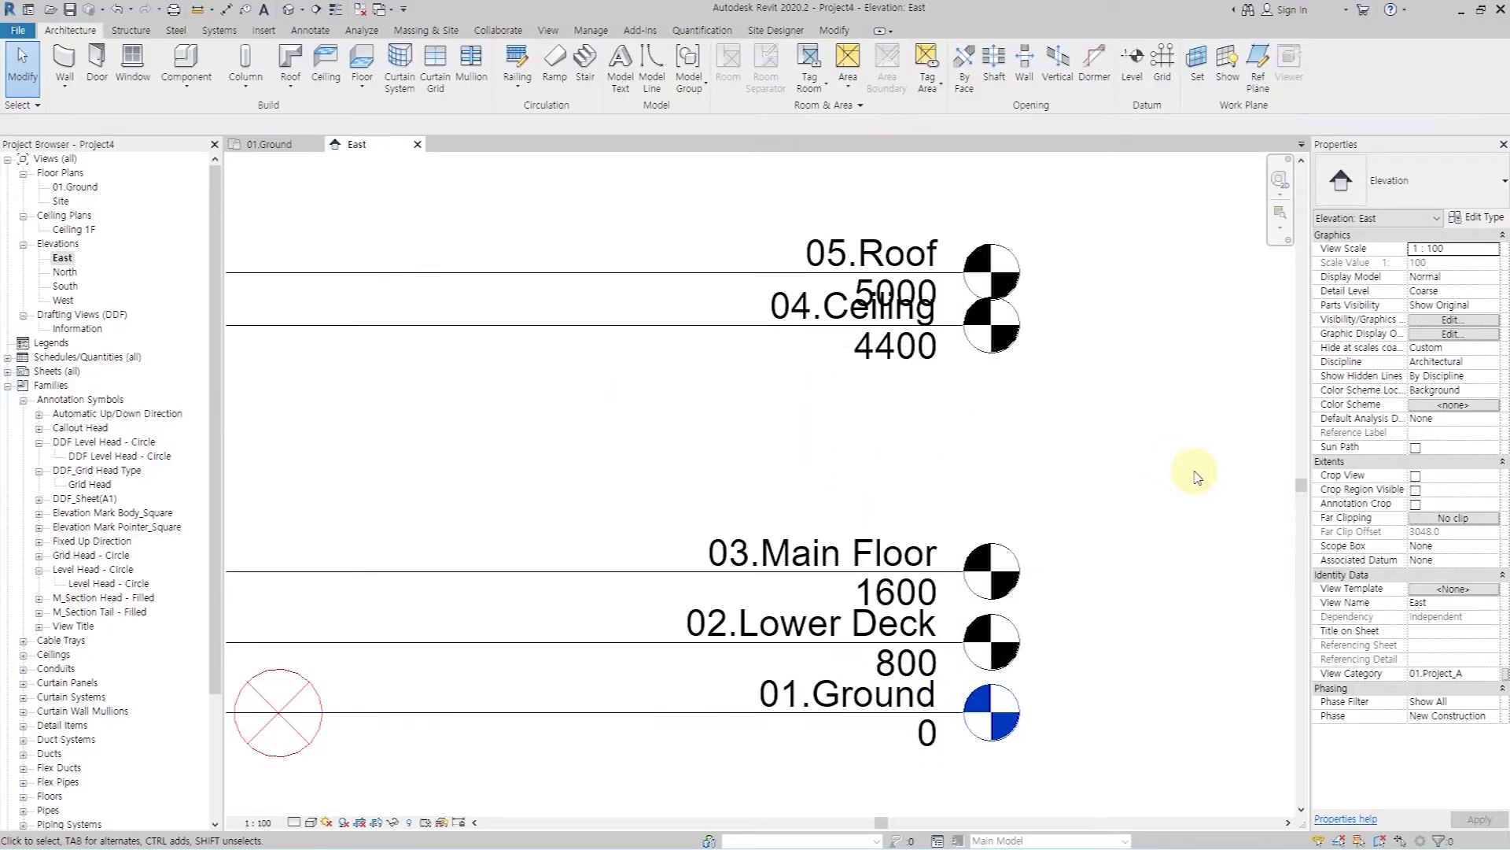
# - Set the East elevation view scale to 1 : 50
pyautogui.scroll(-1, 1194, 474)
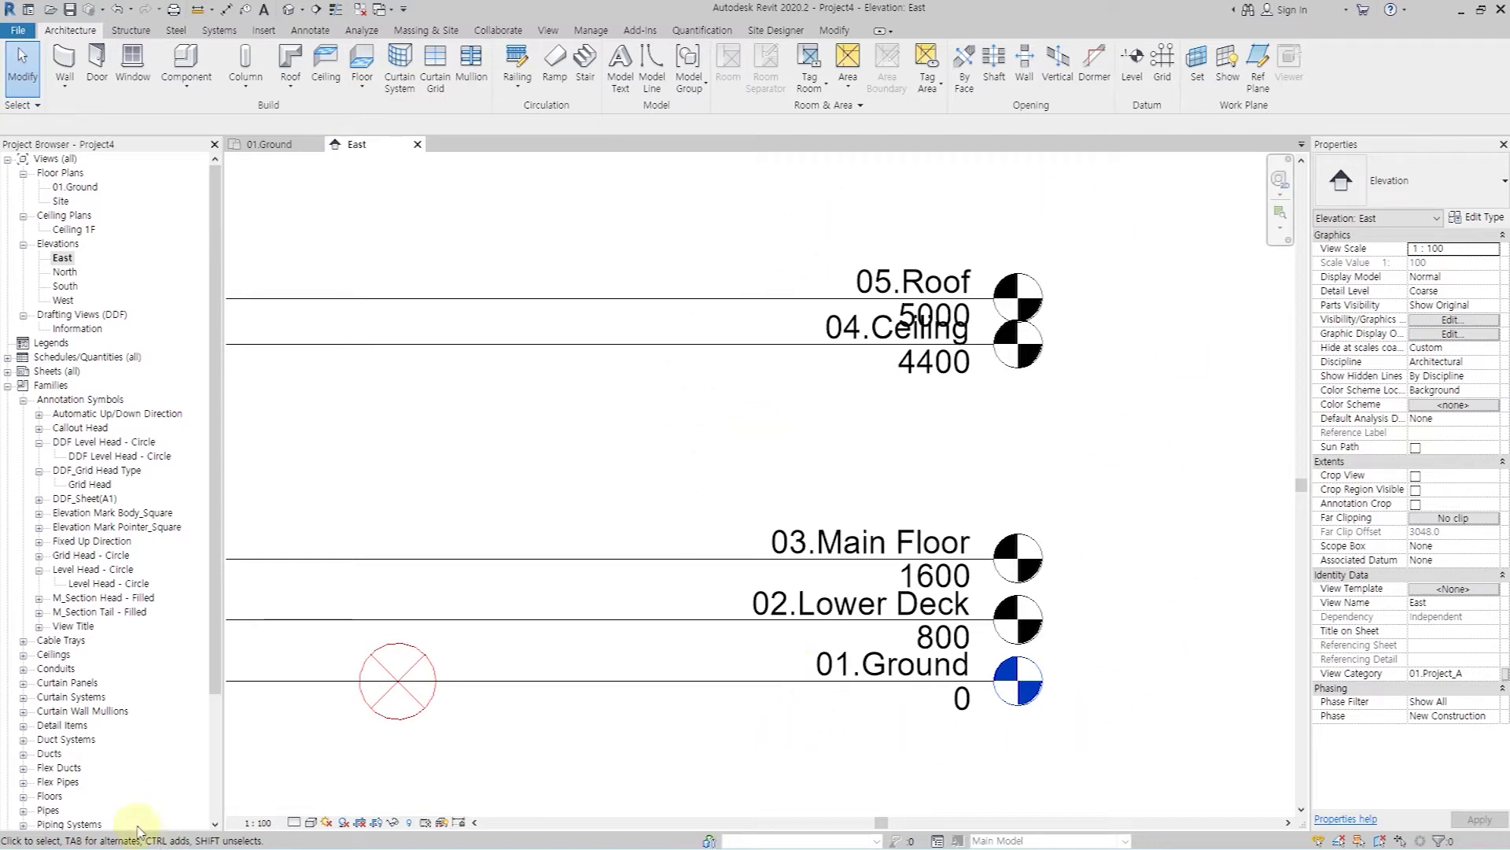
pyautogui.click(257, 822)
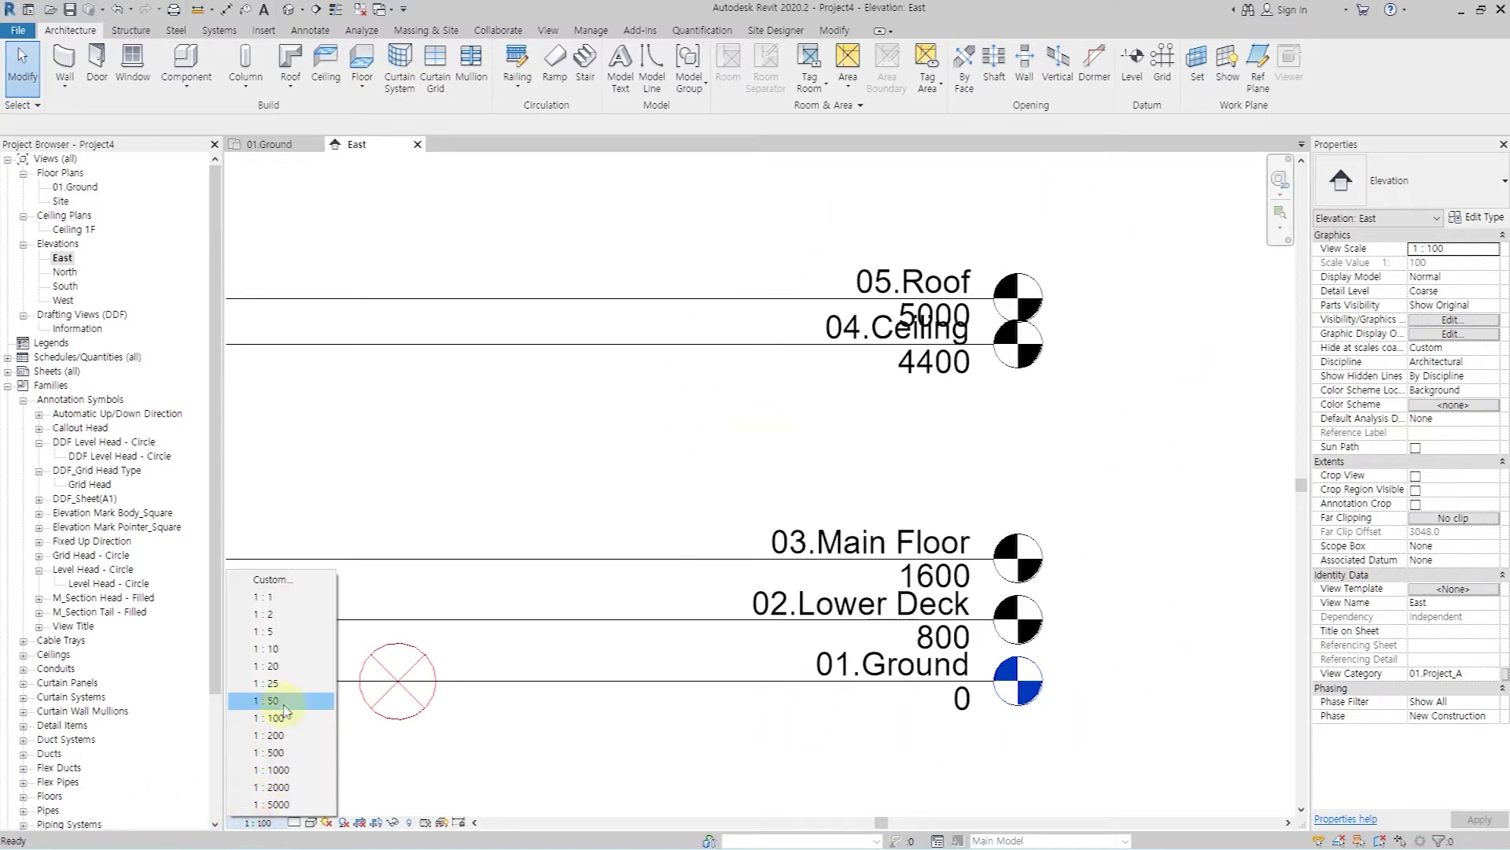
pyautogui.click(277, 701)
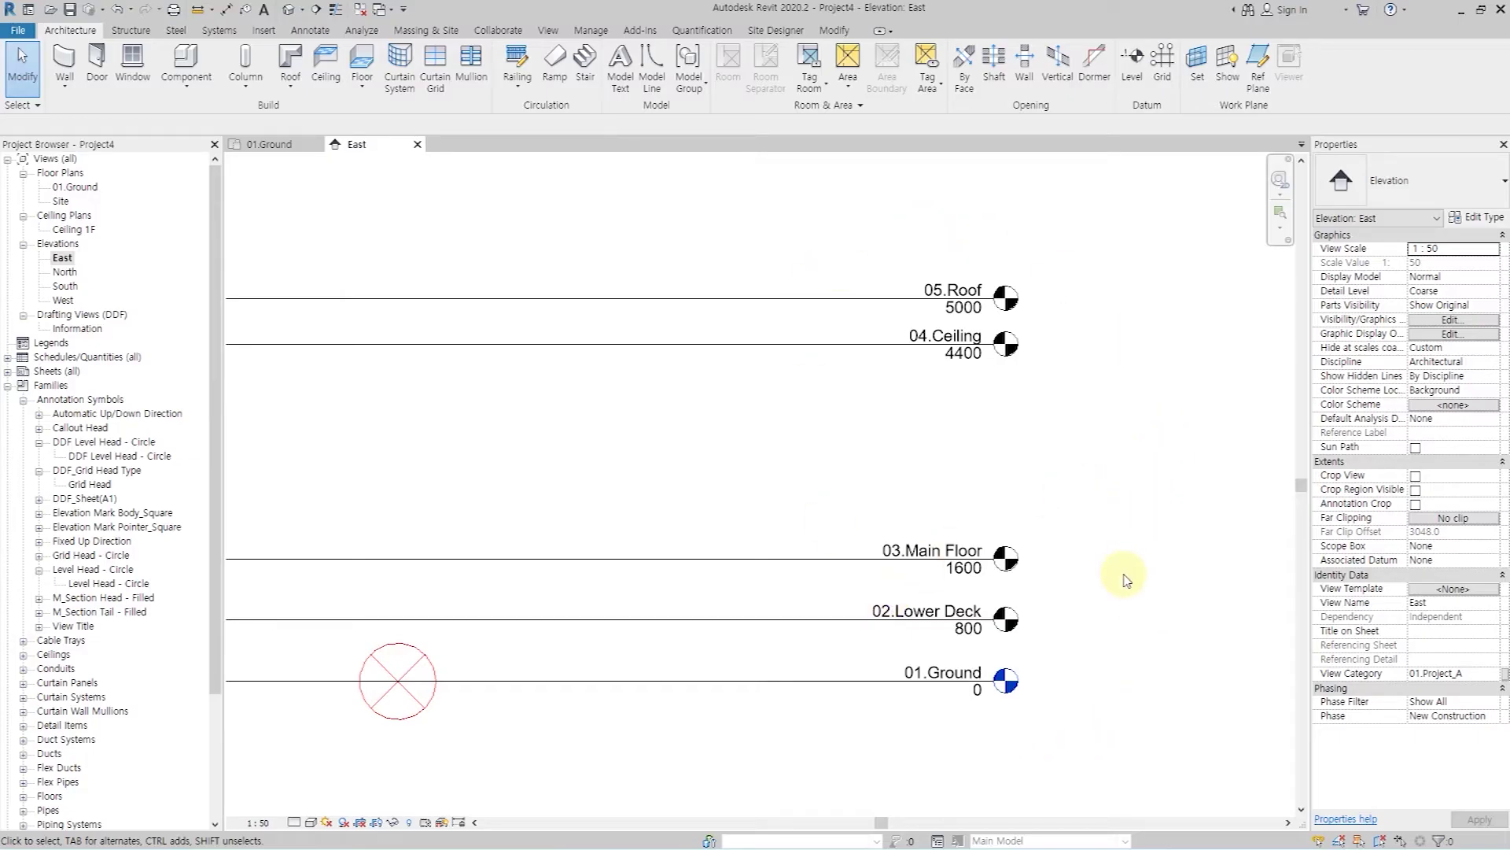
pyautogui.scroll(2, 1110, 559)
pyautogui.keyDown('ctrl'); pyautogui.scroll(1, 1098, 496); pyautogui.keyUp('ctrl')
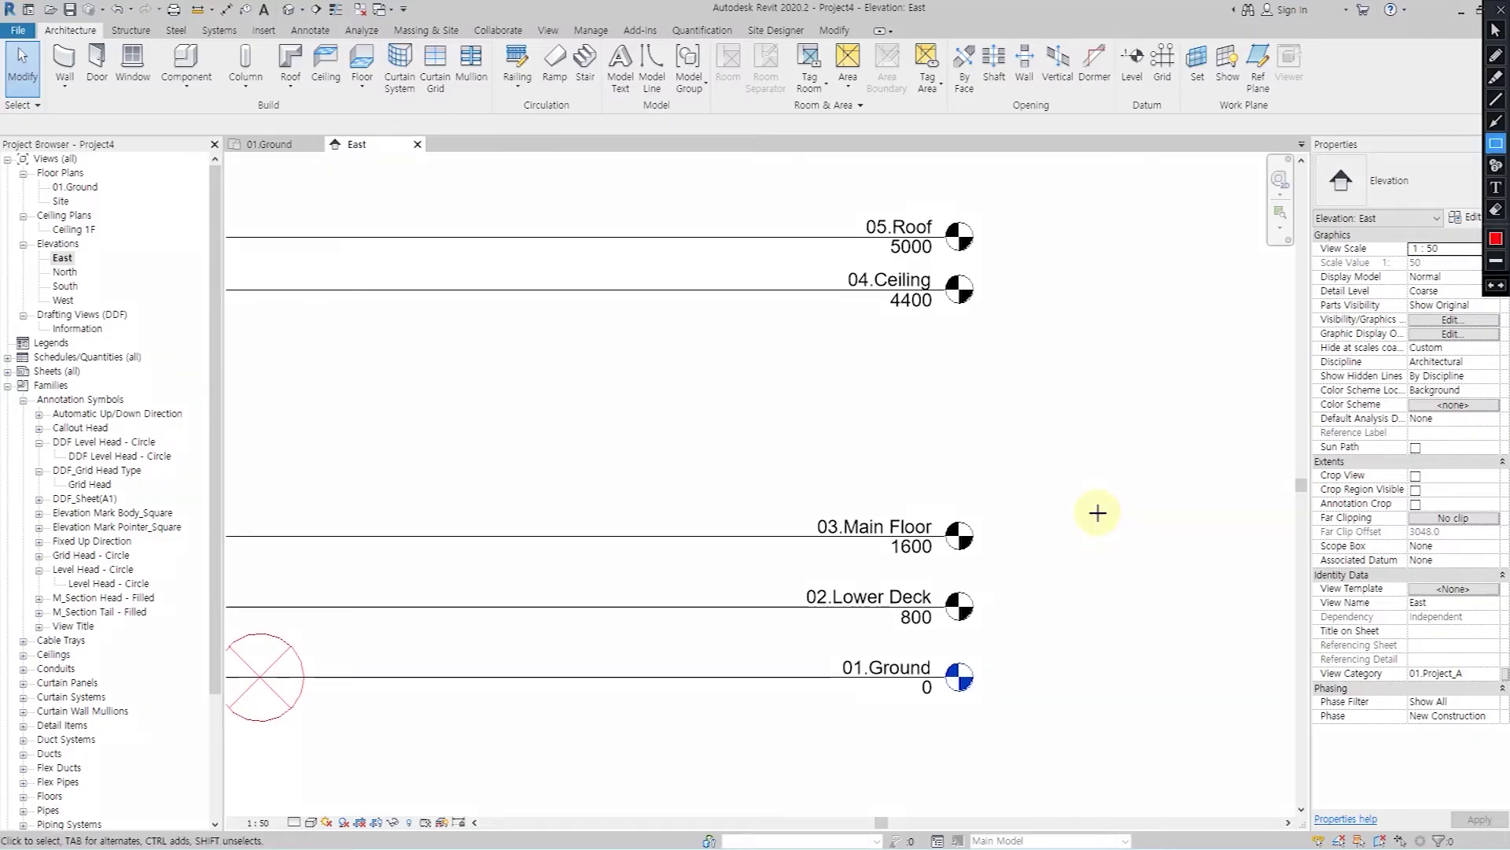
# - Window-select and delete an element in the East elevation, then bring up the View ribbon tools
pyautogui.moveTo(934, 206); pyautogui.dragTo(996, 651)
pyautogui.moveTo(941, 707); pyautogui.dragTo(989, 650)
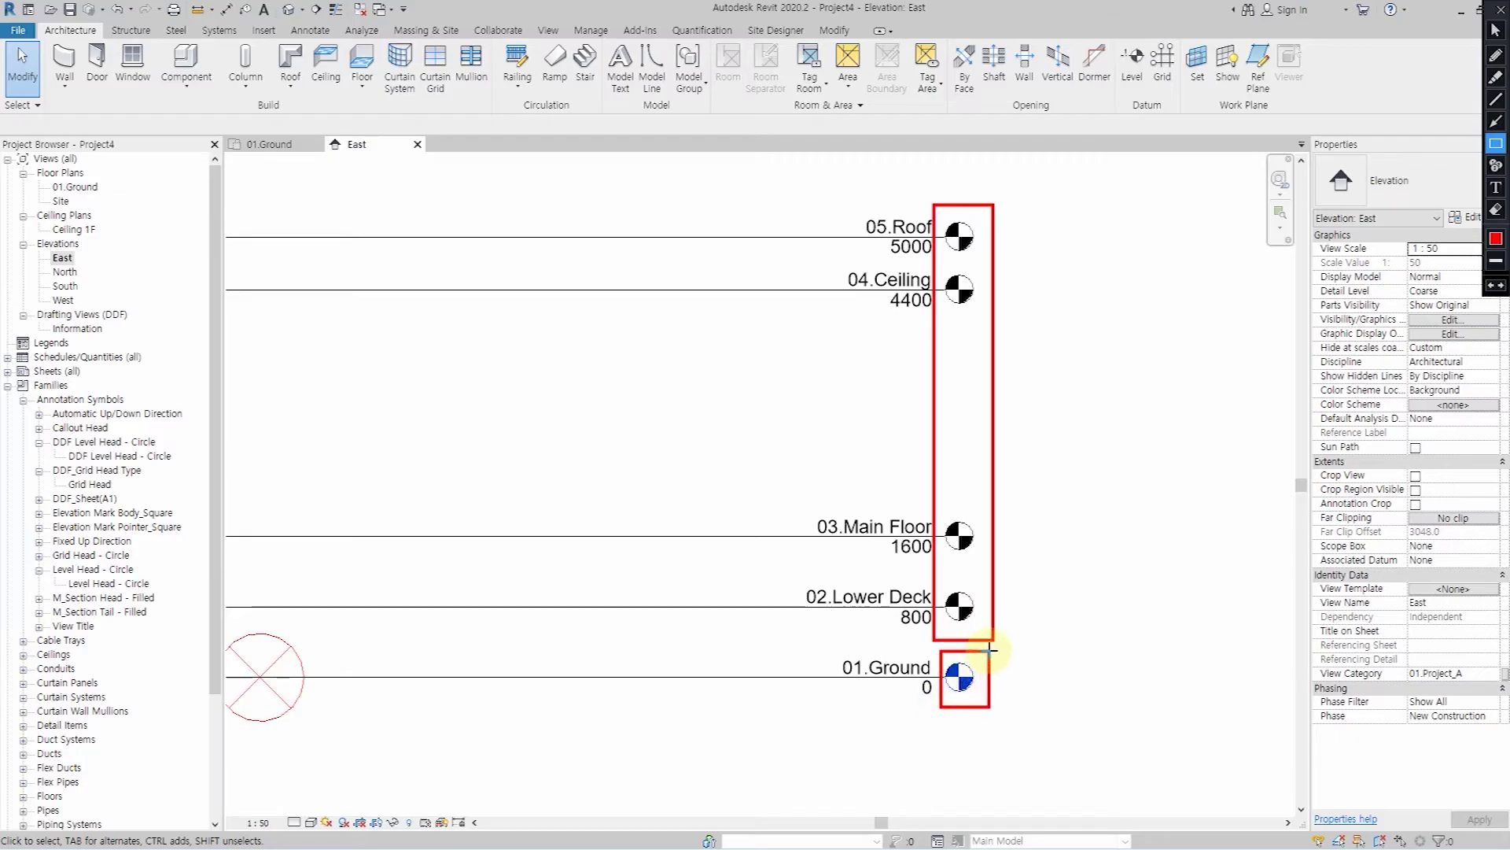
pyautogui.press('Delete')
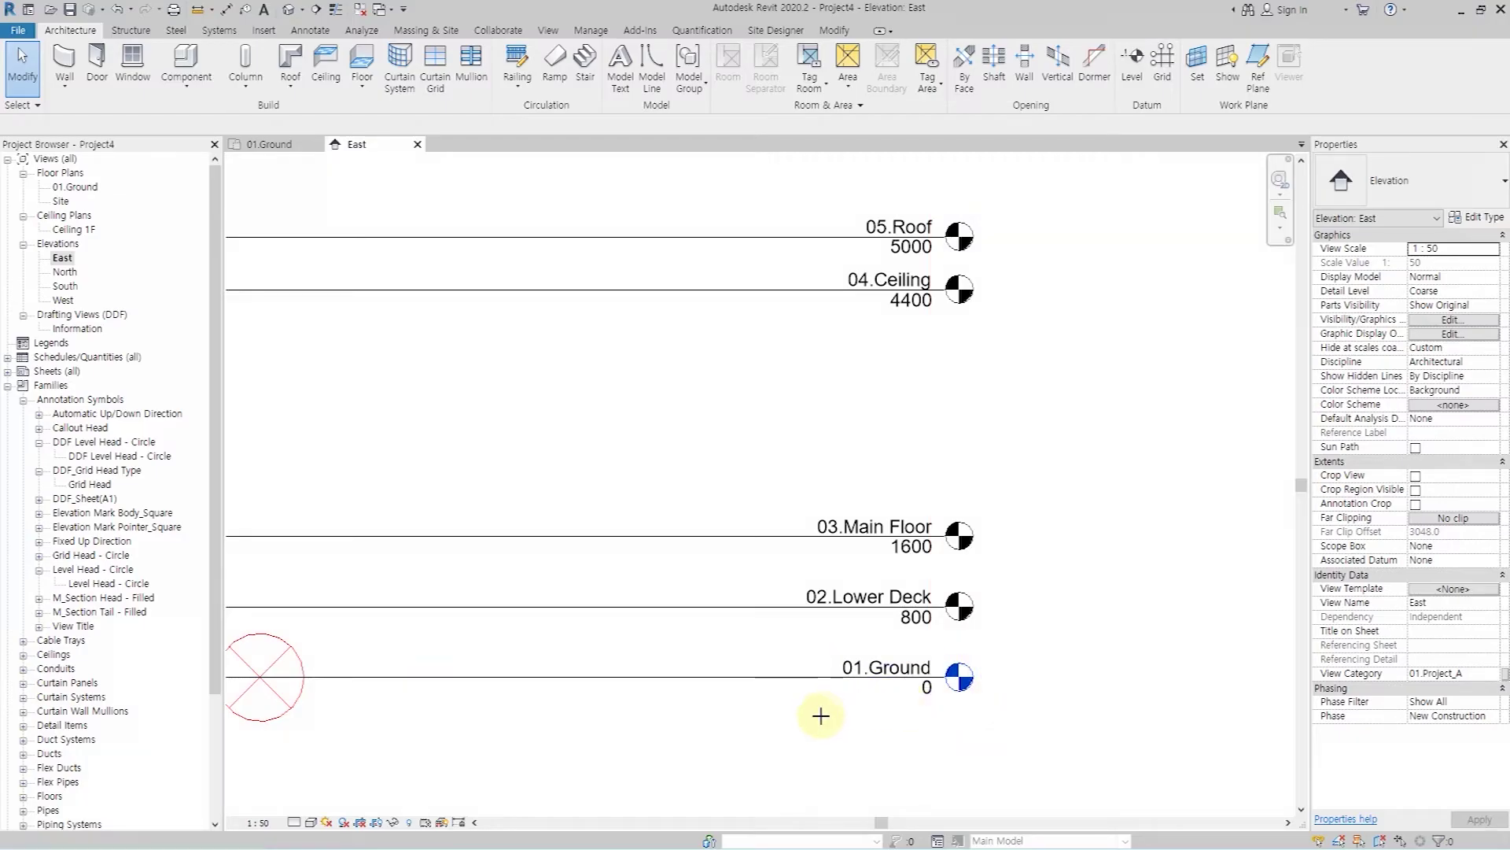
pyautogui.moveTo(814, 717); pyautogui.dragTo(1000, 649)
pyautogui.moveTo(86, 186); pyautogui.dragTo(118, 173)
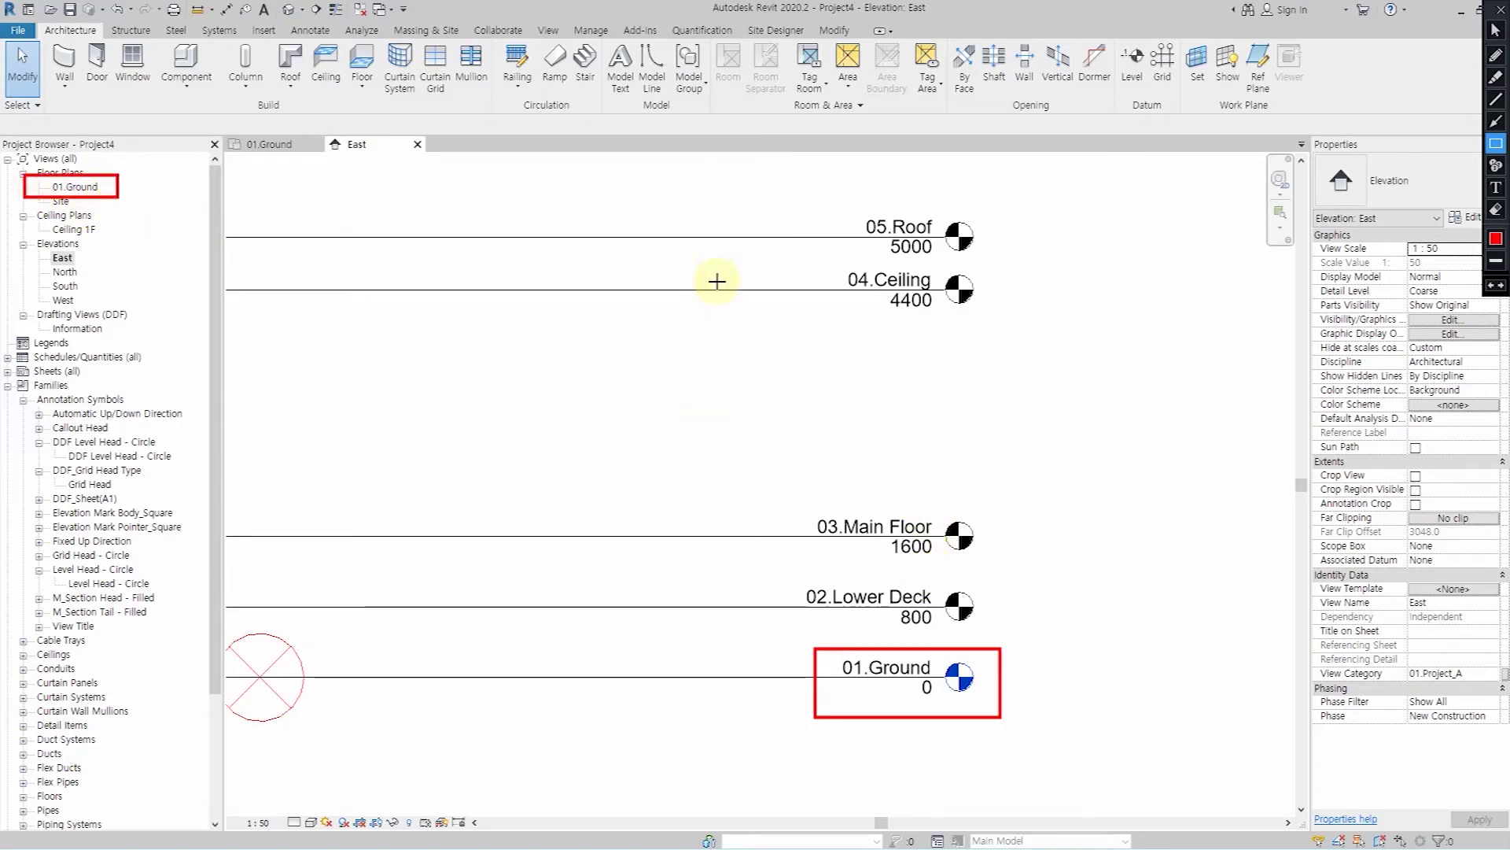
pyautogui.press('Escape')
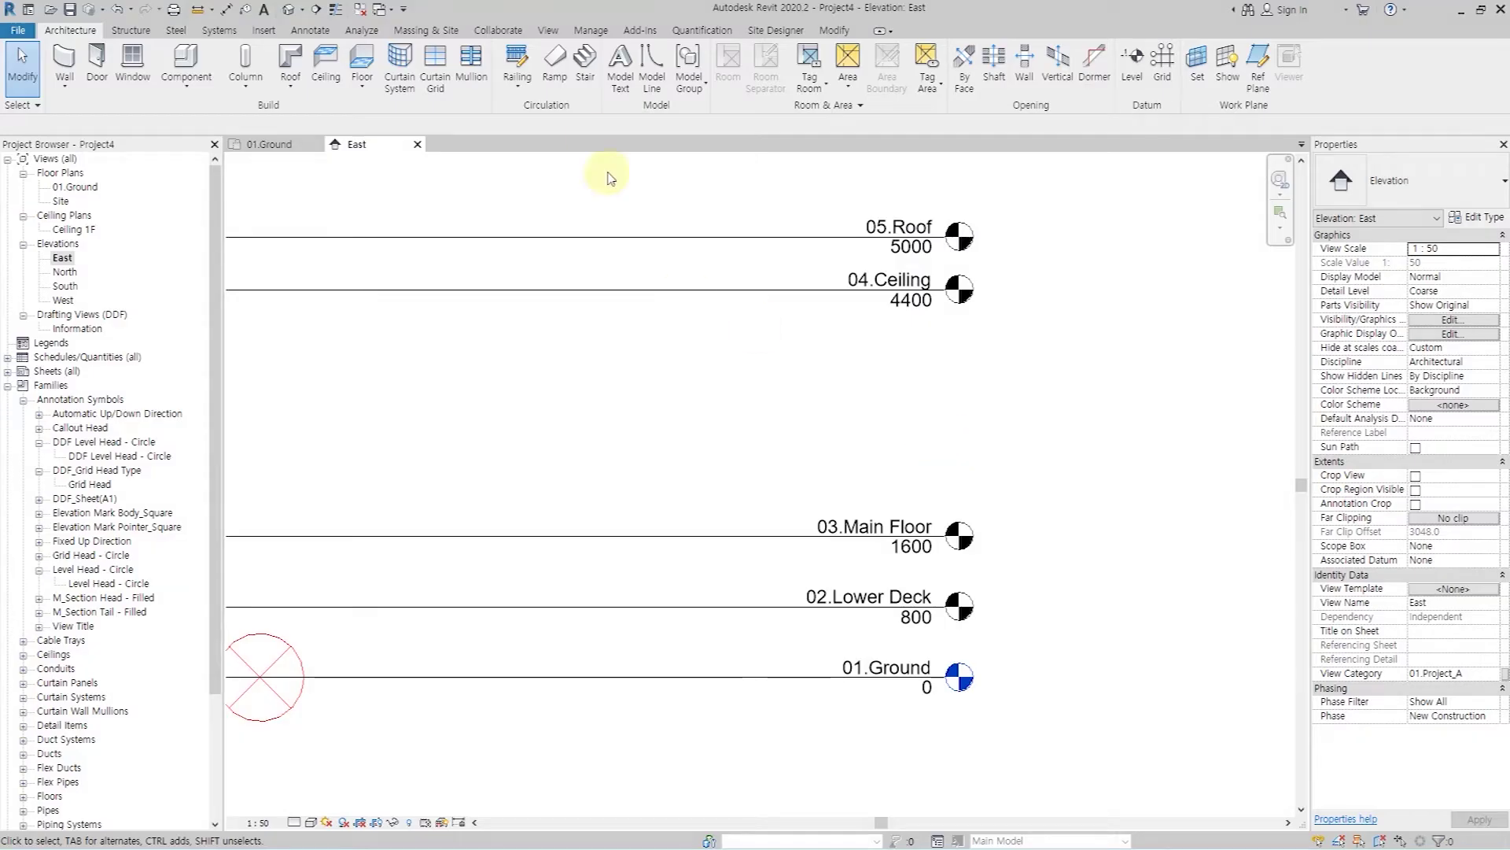
pyautogui.click(549, 30)
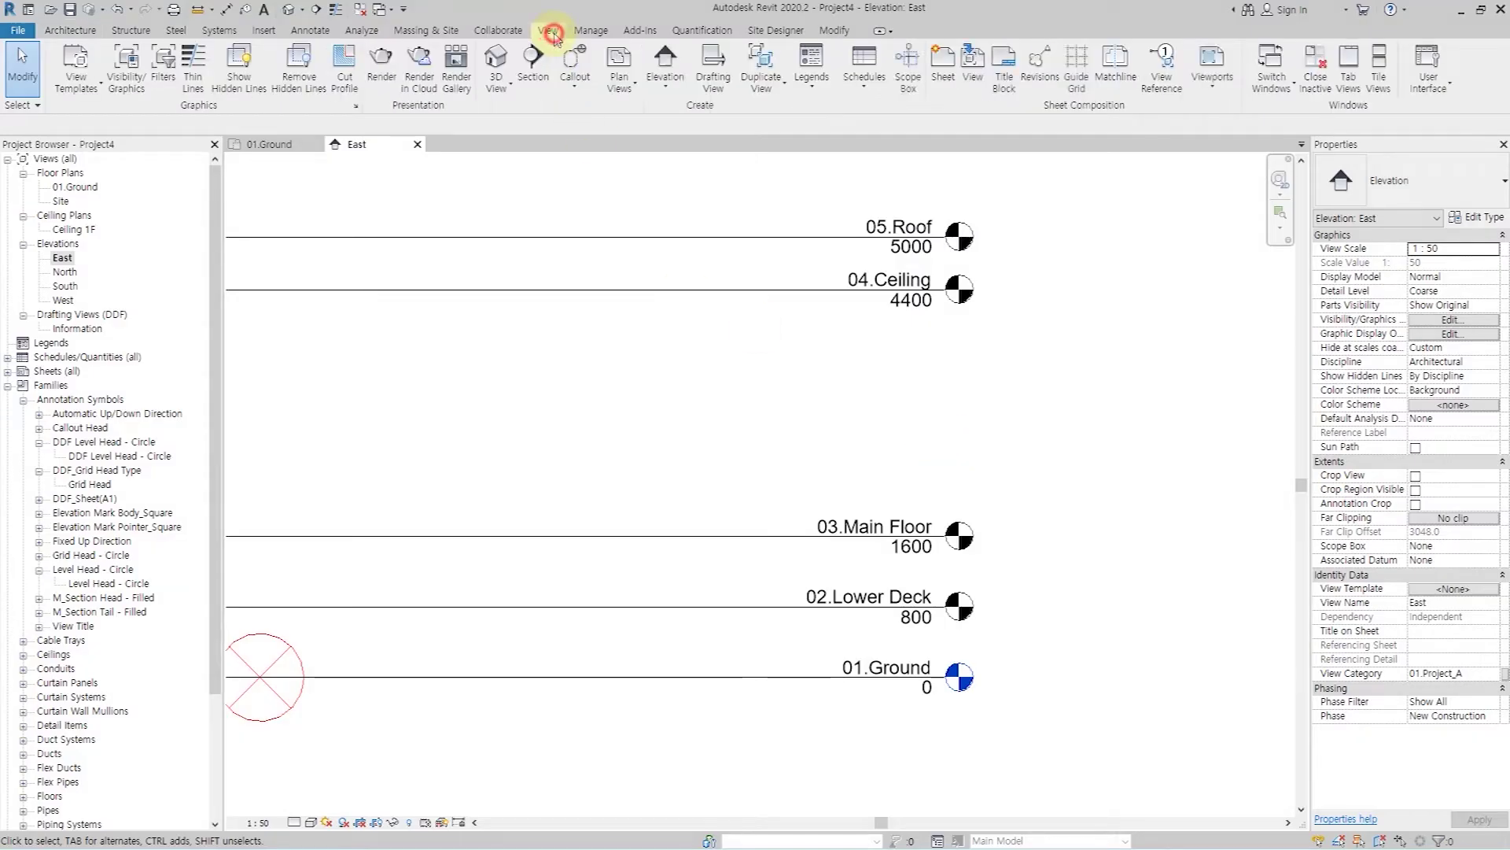
# - Create floor plans for levels 02.Lower Deck through 05.Roof
pyautogui.click(622, 79)
pyautogui.click(651, 114)
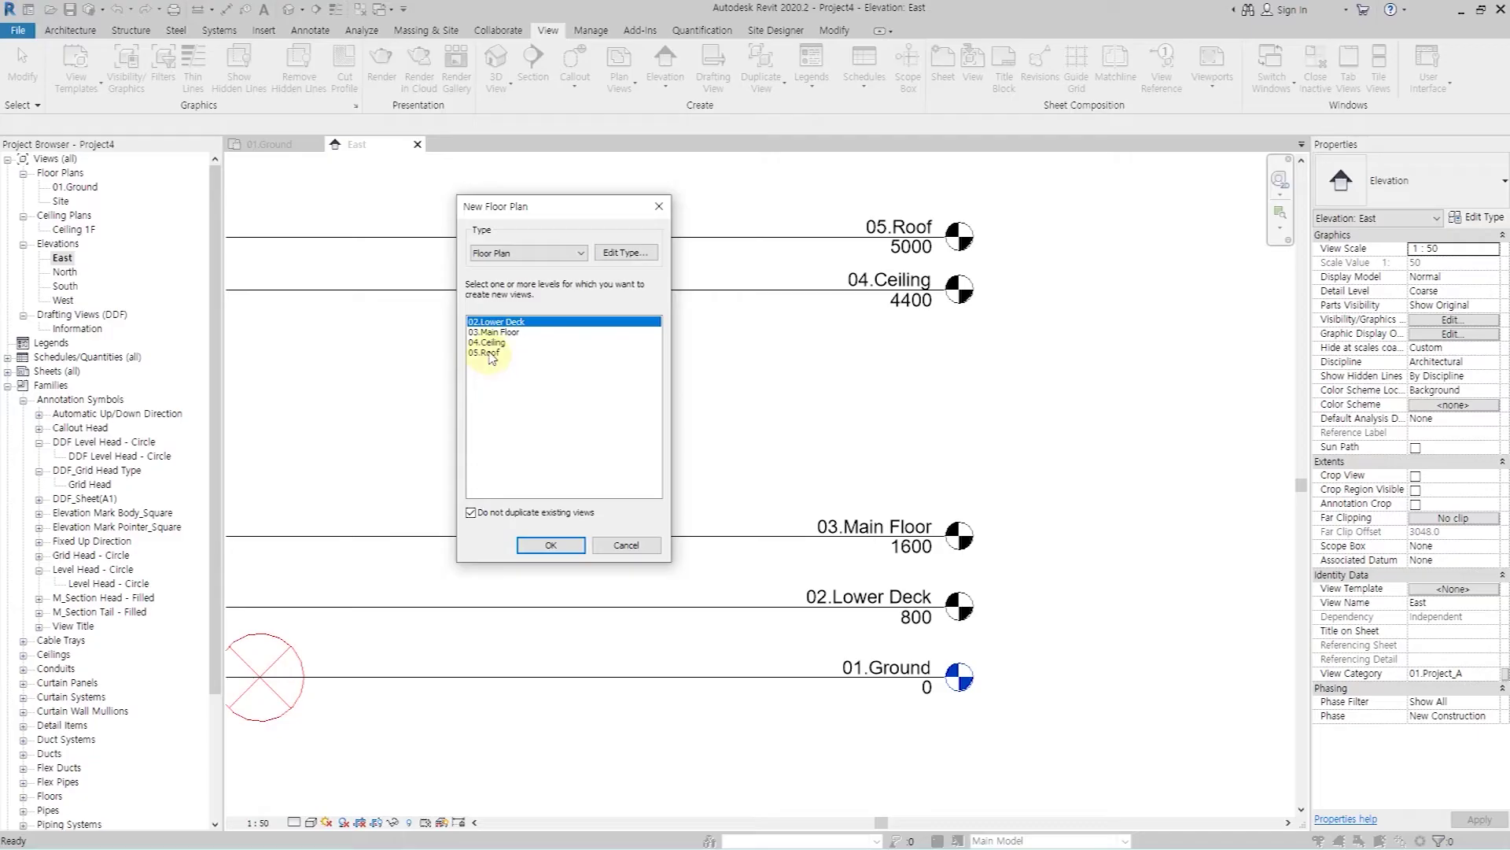
pyautogui.keyDown('shift'); pyautogui.click(489, 354); pyautogui.keyUp('shift')
pyautogui.click(553, 546)
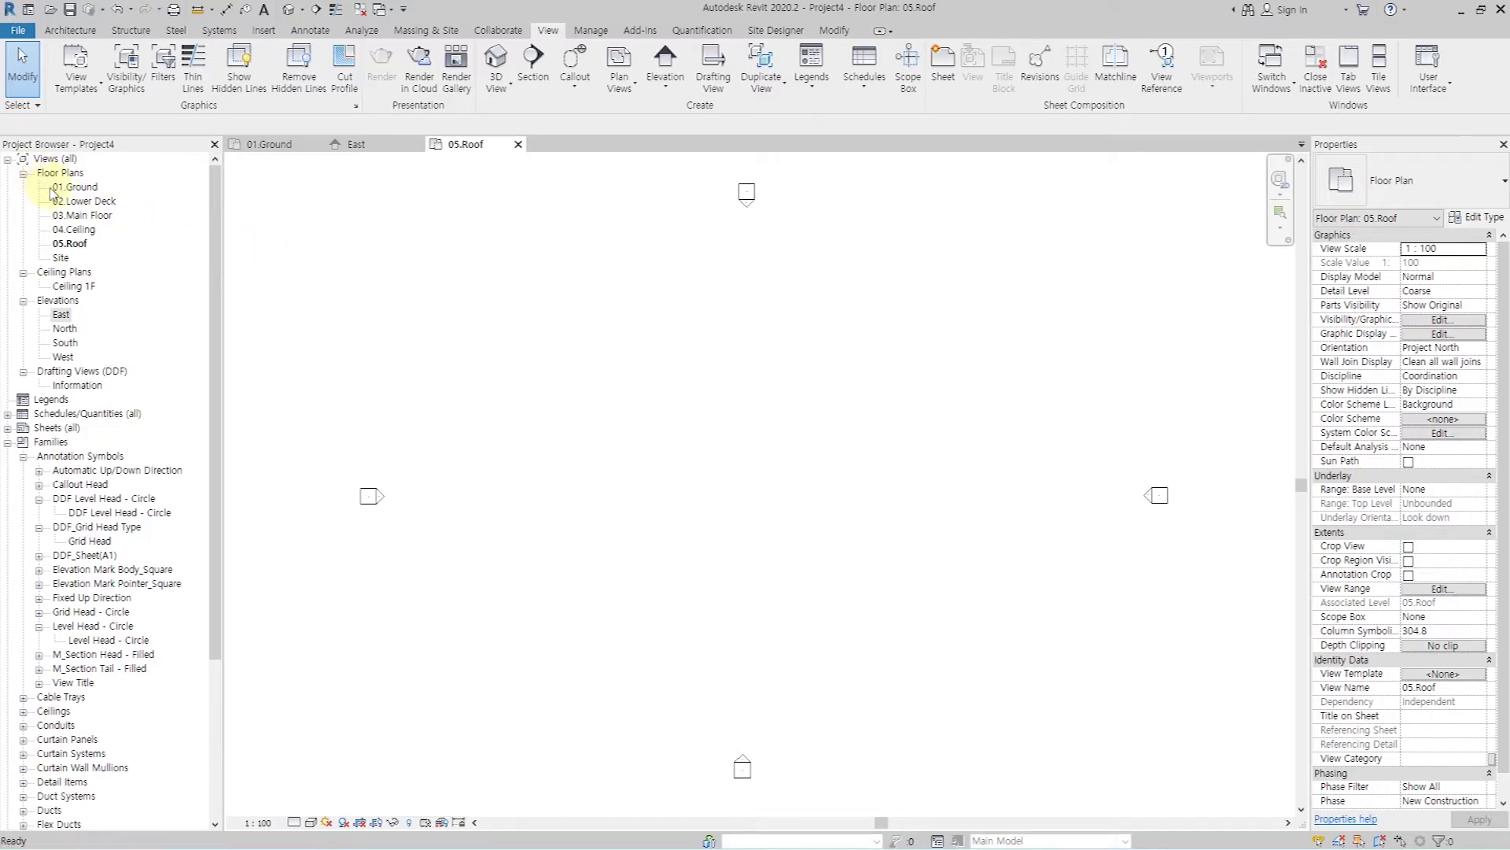
# - Open the 01.Ground floor plan from the Project Browser
pyautogui.hotkey('ctrl', 'alt', 'g')
pyautogui.moveTo(29, 163)
pyautogui.mouseDown()
pyautogui.moveTo(119, 252)
pyautogui.moveTo(124, 239)
pyautogui.mouseUp()
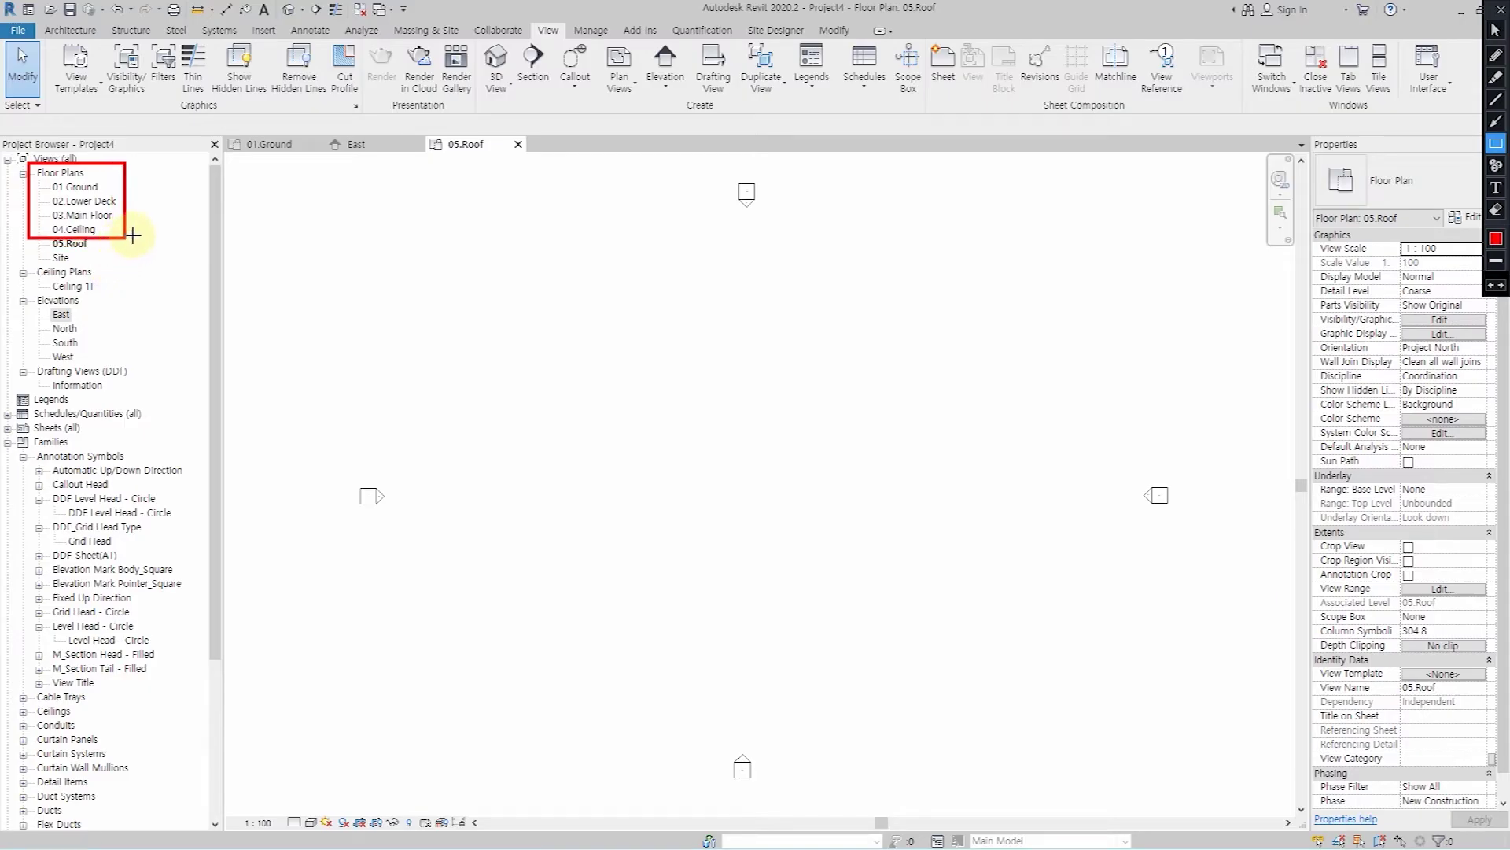
pyautogui.hotkey('ctrl', 'alt', 'g')
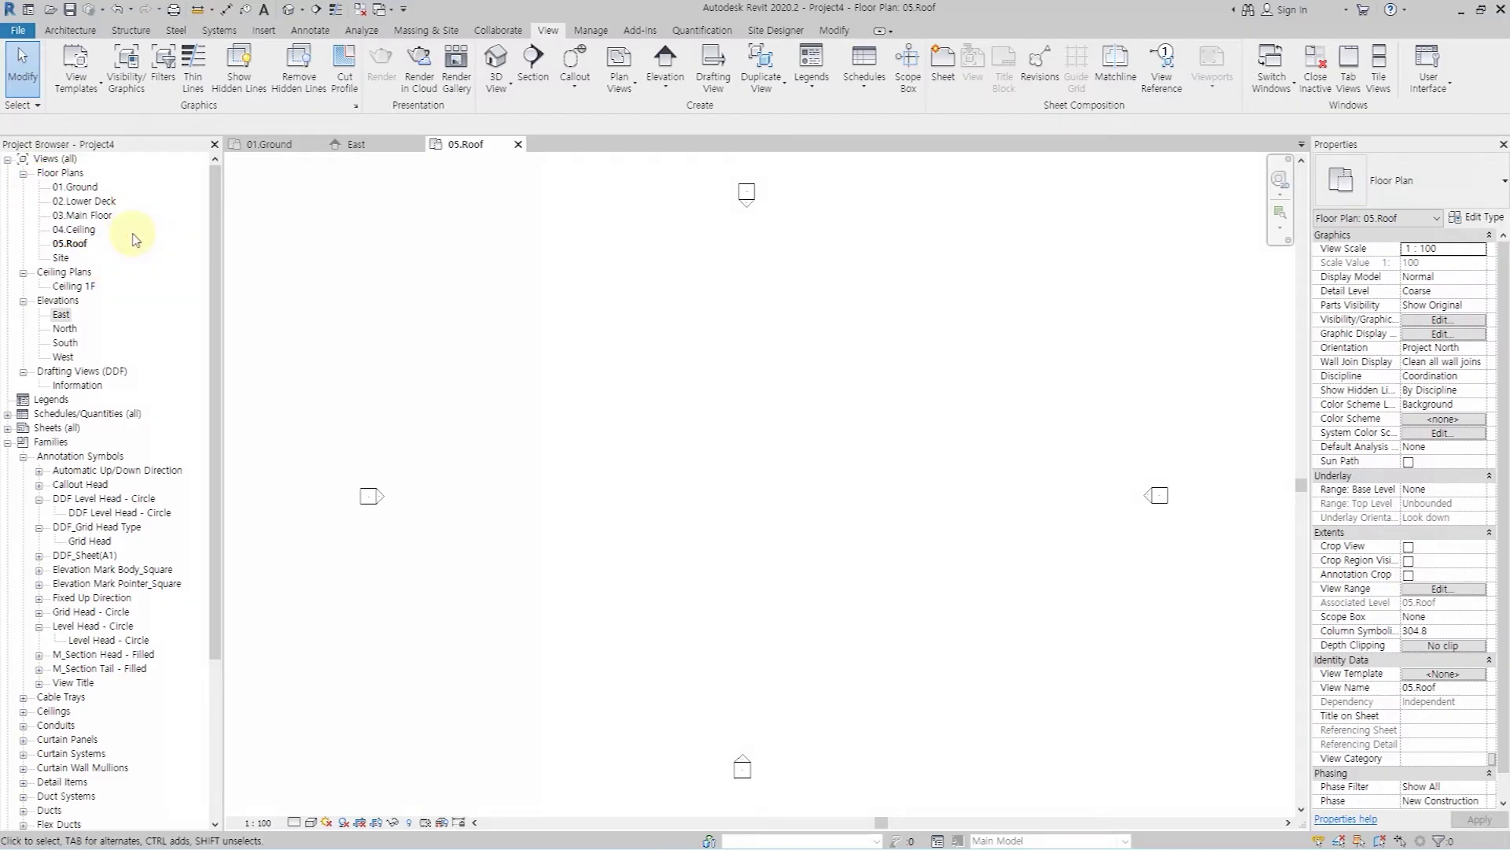
pyautogui.doubleClick(75, 186)
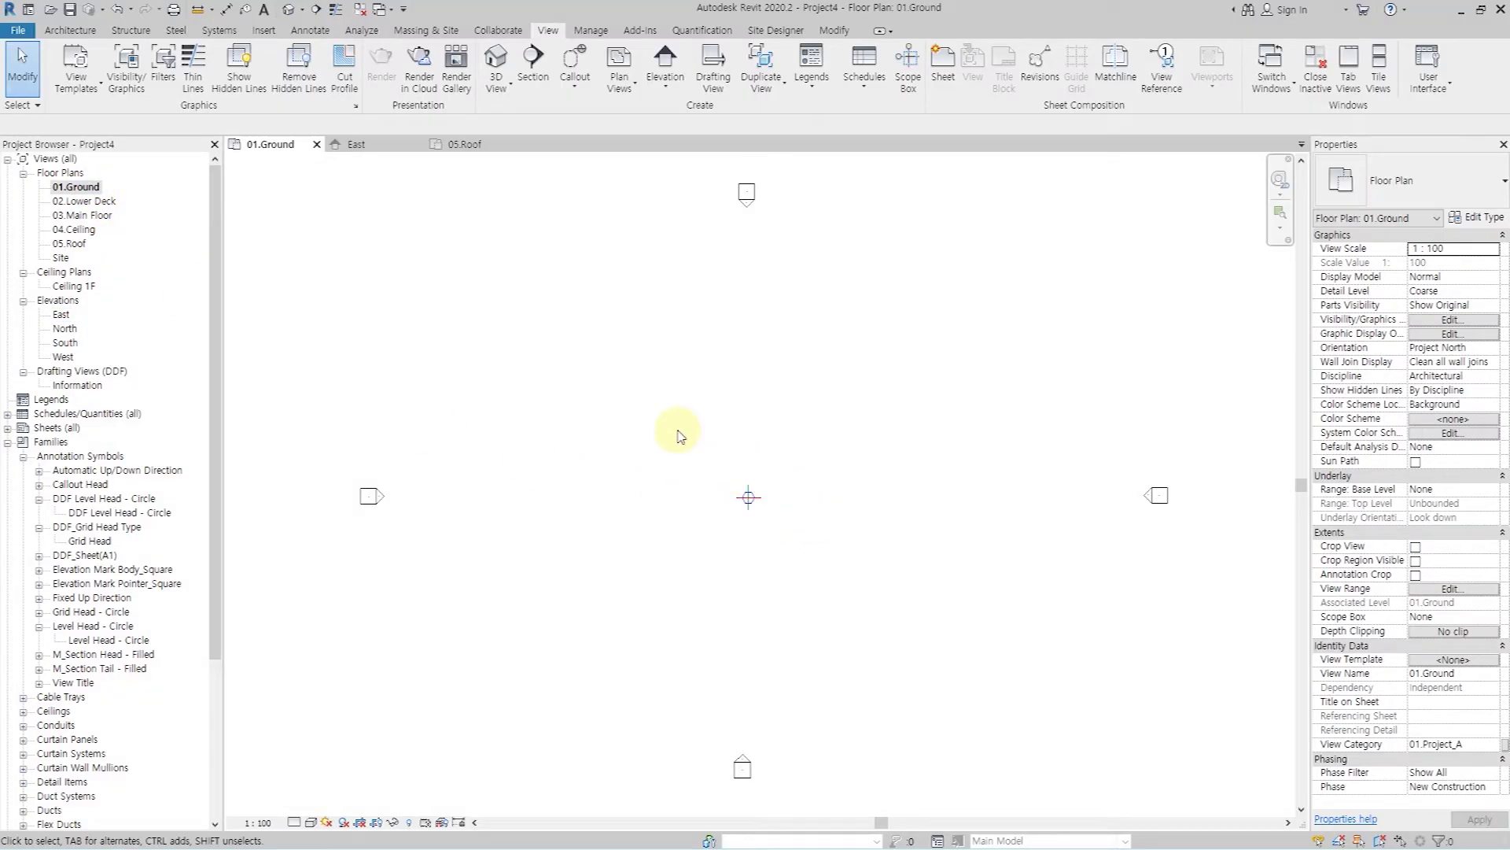
pyautogui.click(69, 32)
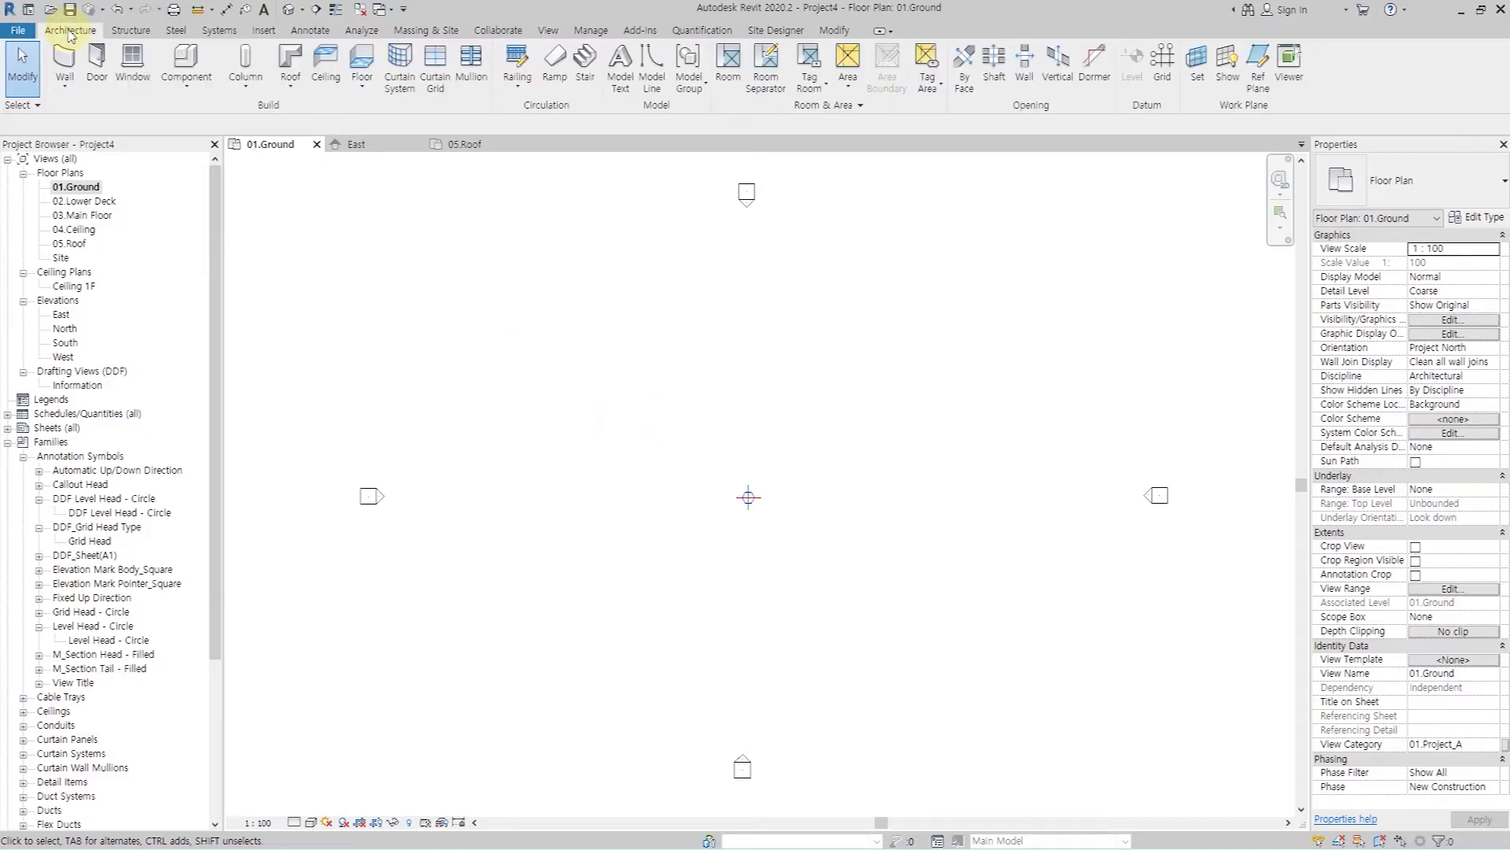
# - Draw a vertical grid line in the 01.Ground plan
pyautogui.click(1162, 63)
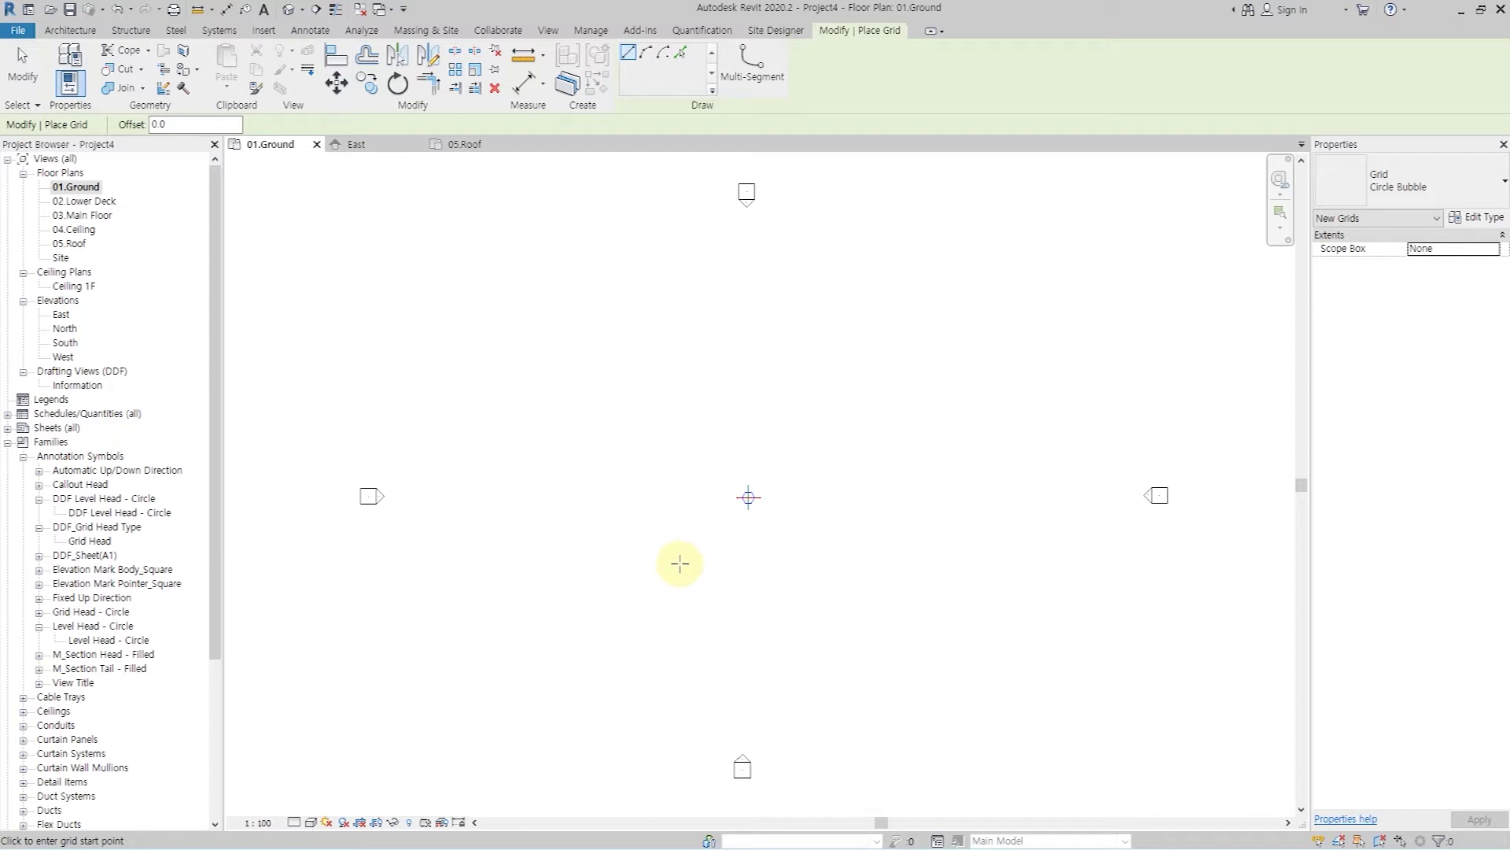
pyautogui.click(682, 560)
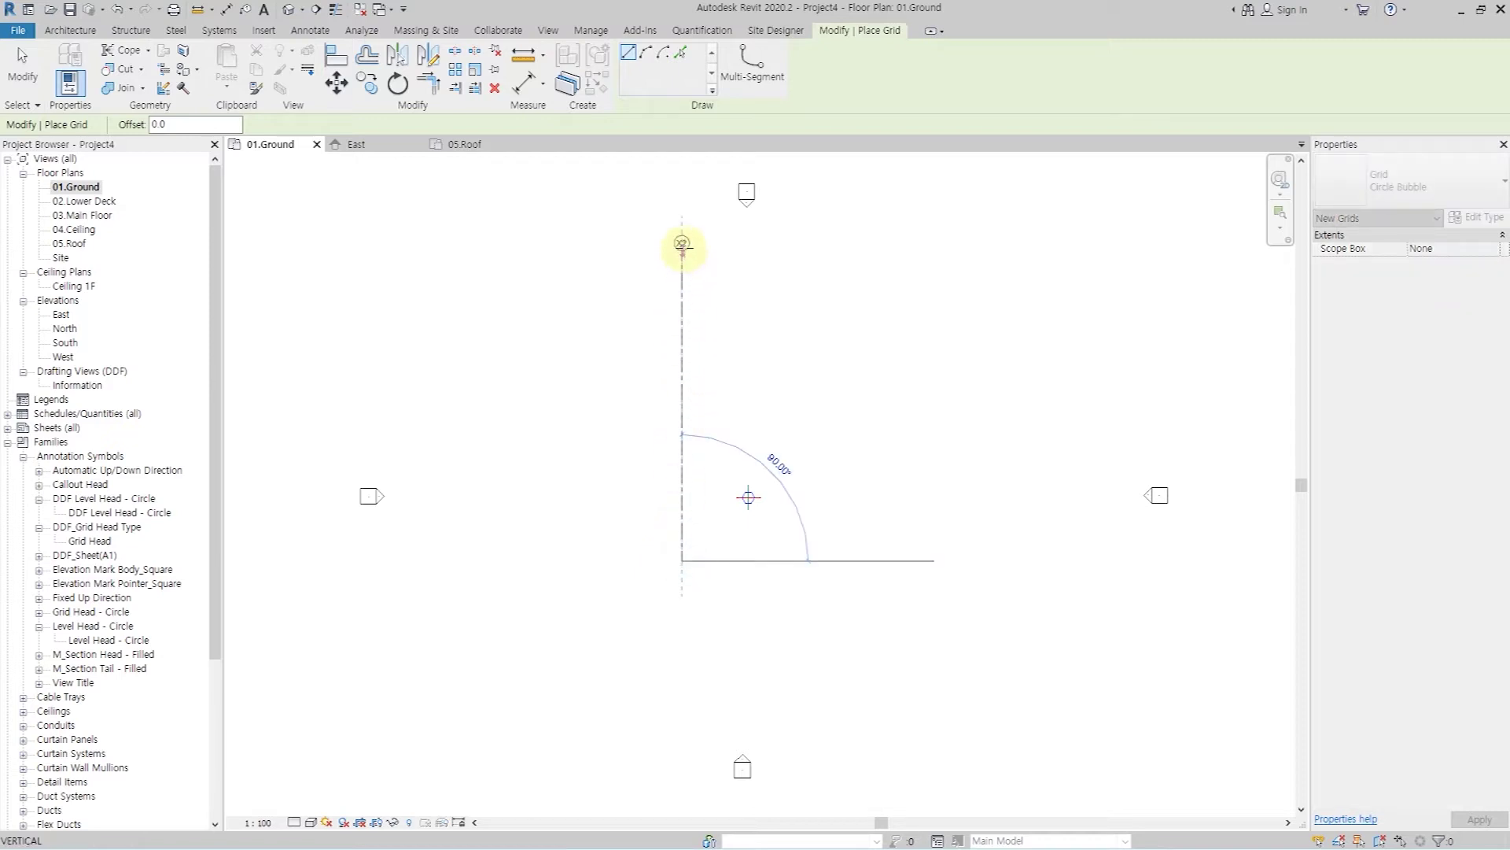
pyautogui.click(682, 239)
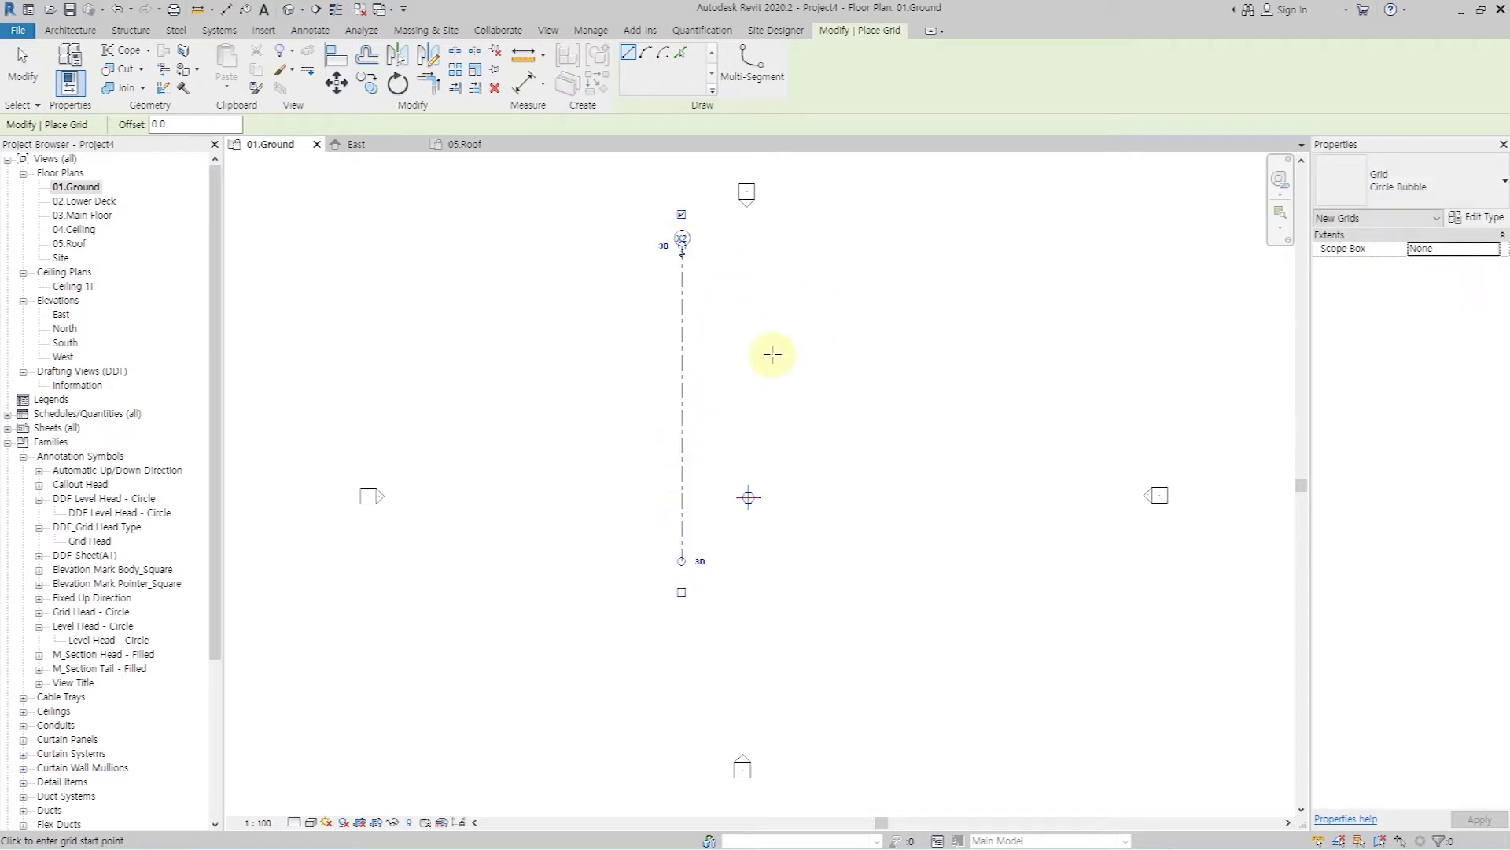
pyautogui.scroll(1, 743, 373)
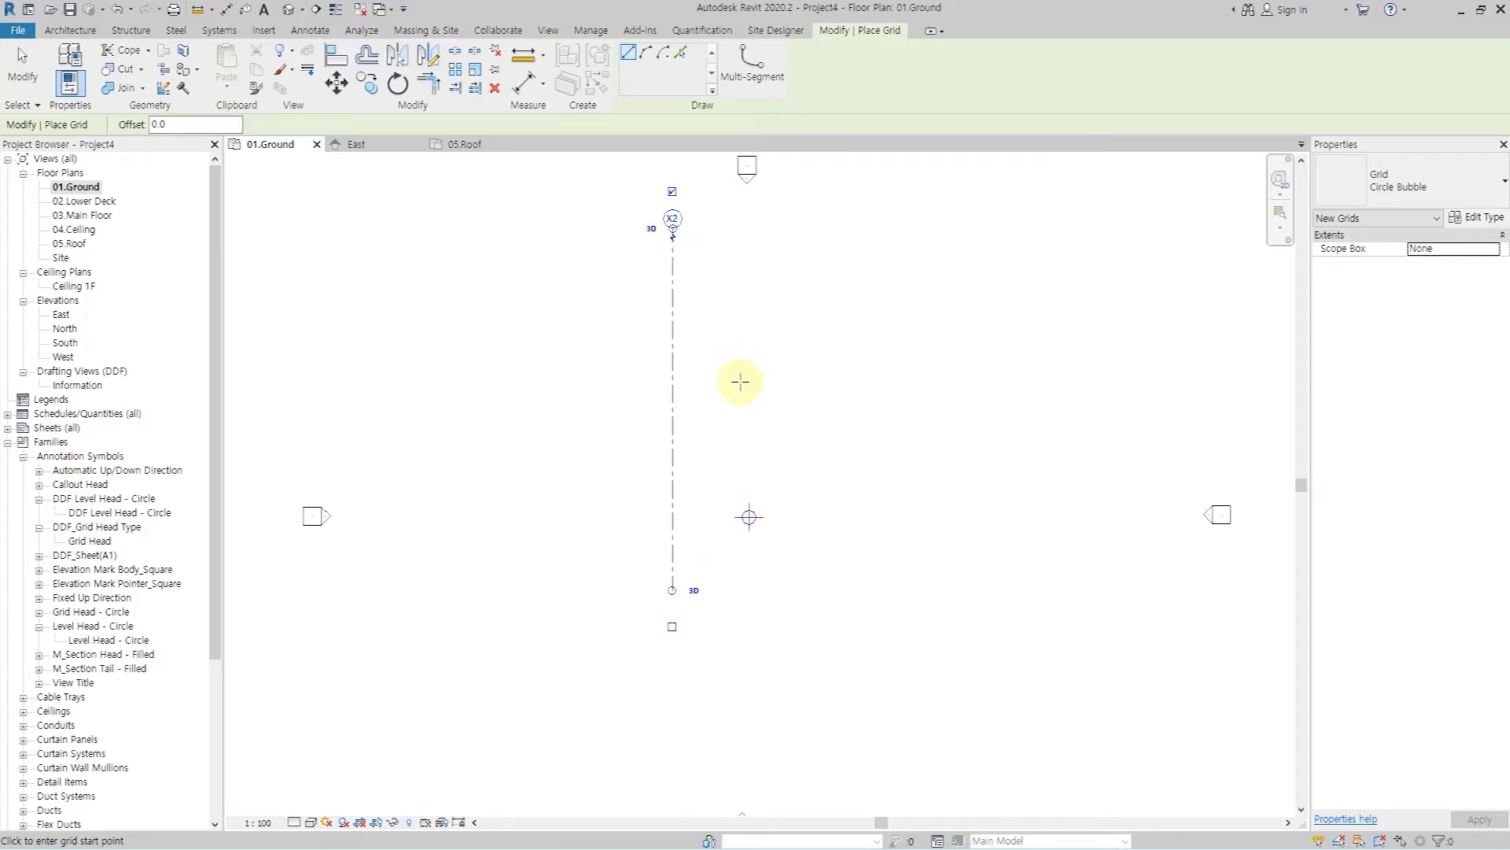
pyautogui.press('Escape')
pyautogui.press('Escape')
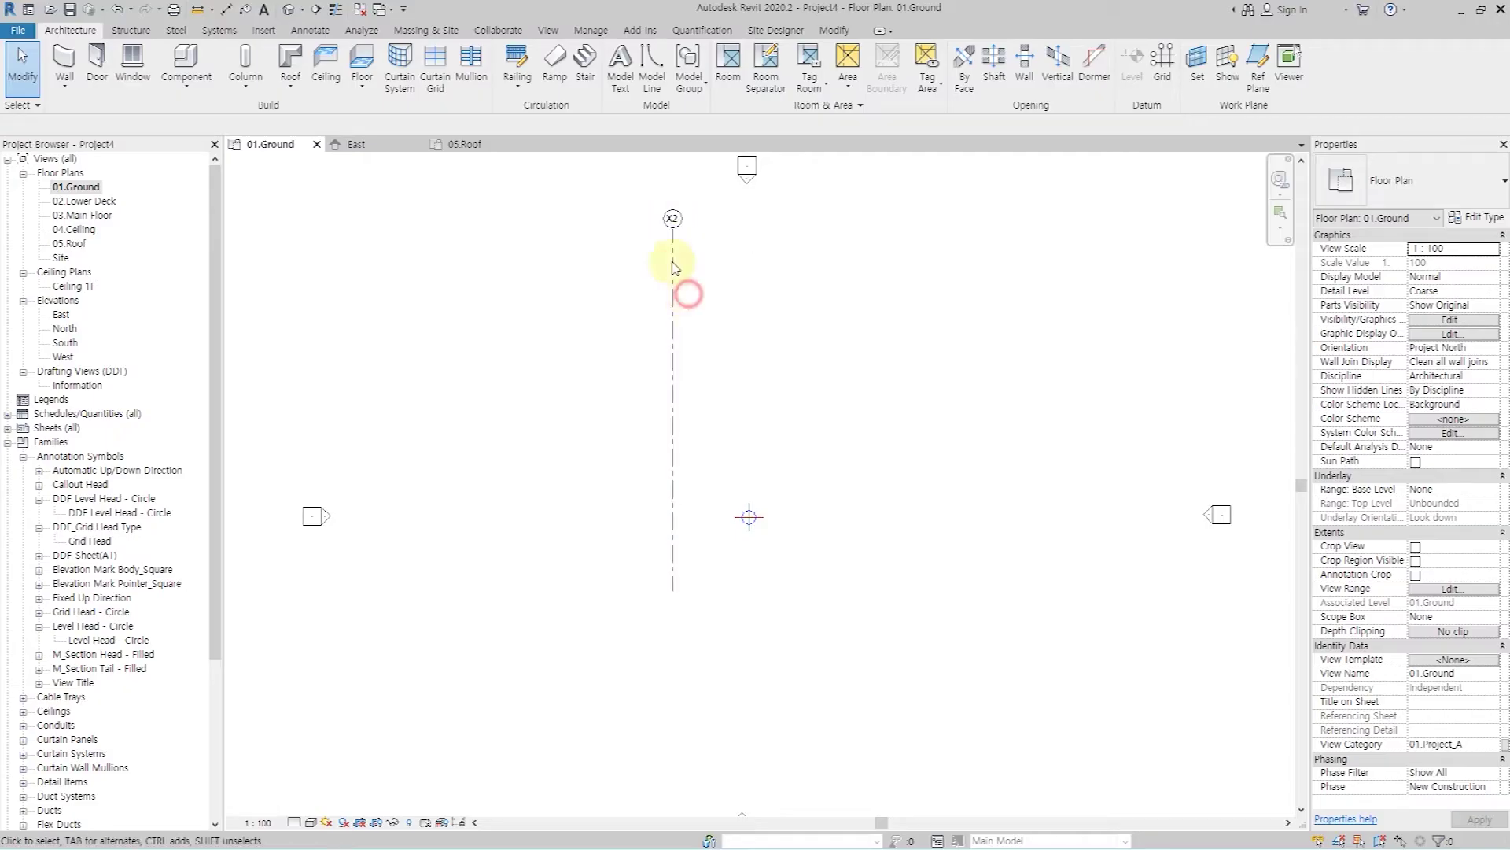
# - Align the new grid line to the plan's centre reference
pyautogui.click(674, 306)
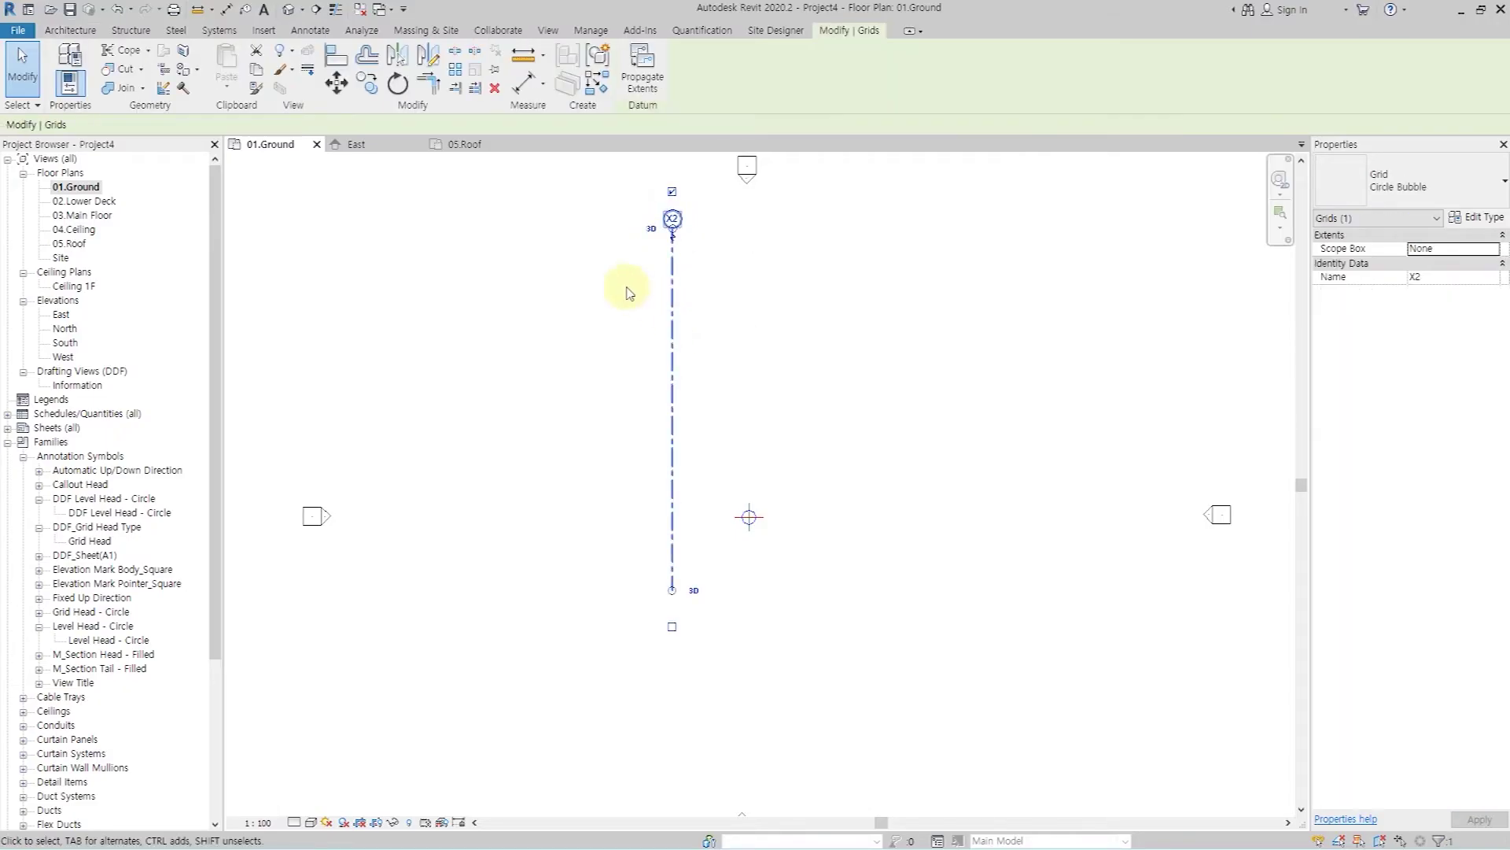
pyautogui.click(336, 63)
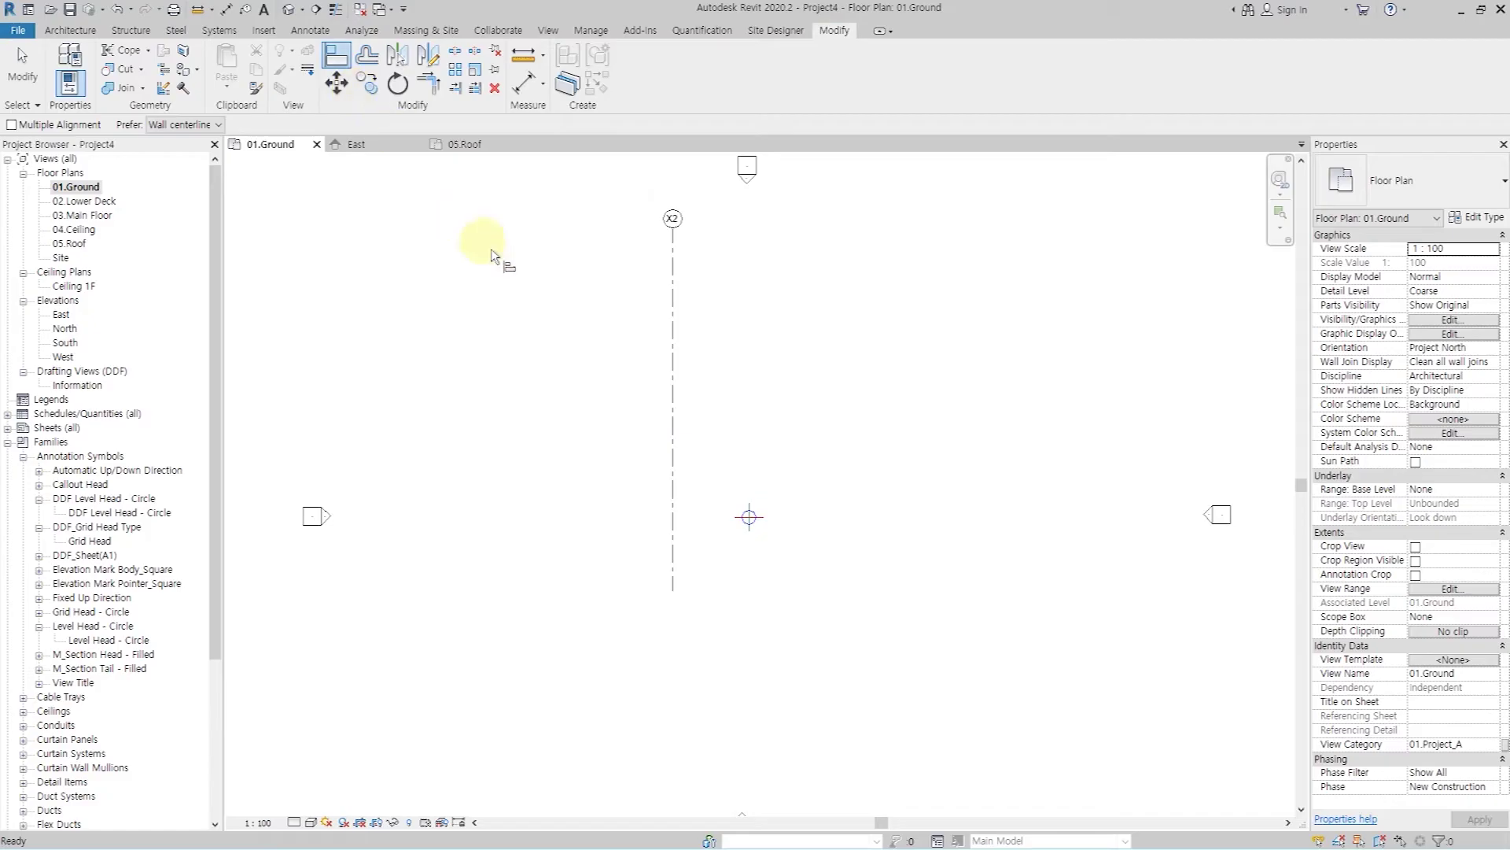
pyautogui.click(750, 517)
pyautogui.click(671, 399)
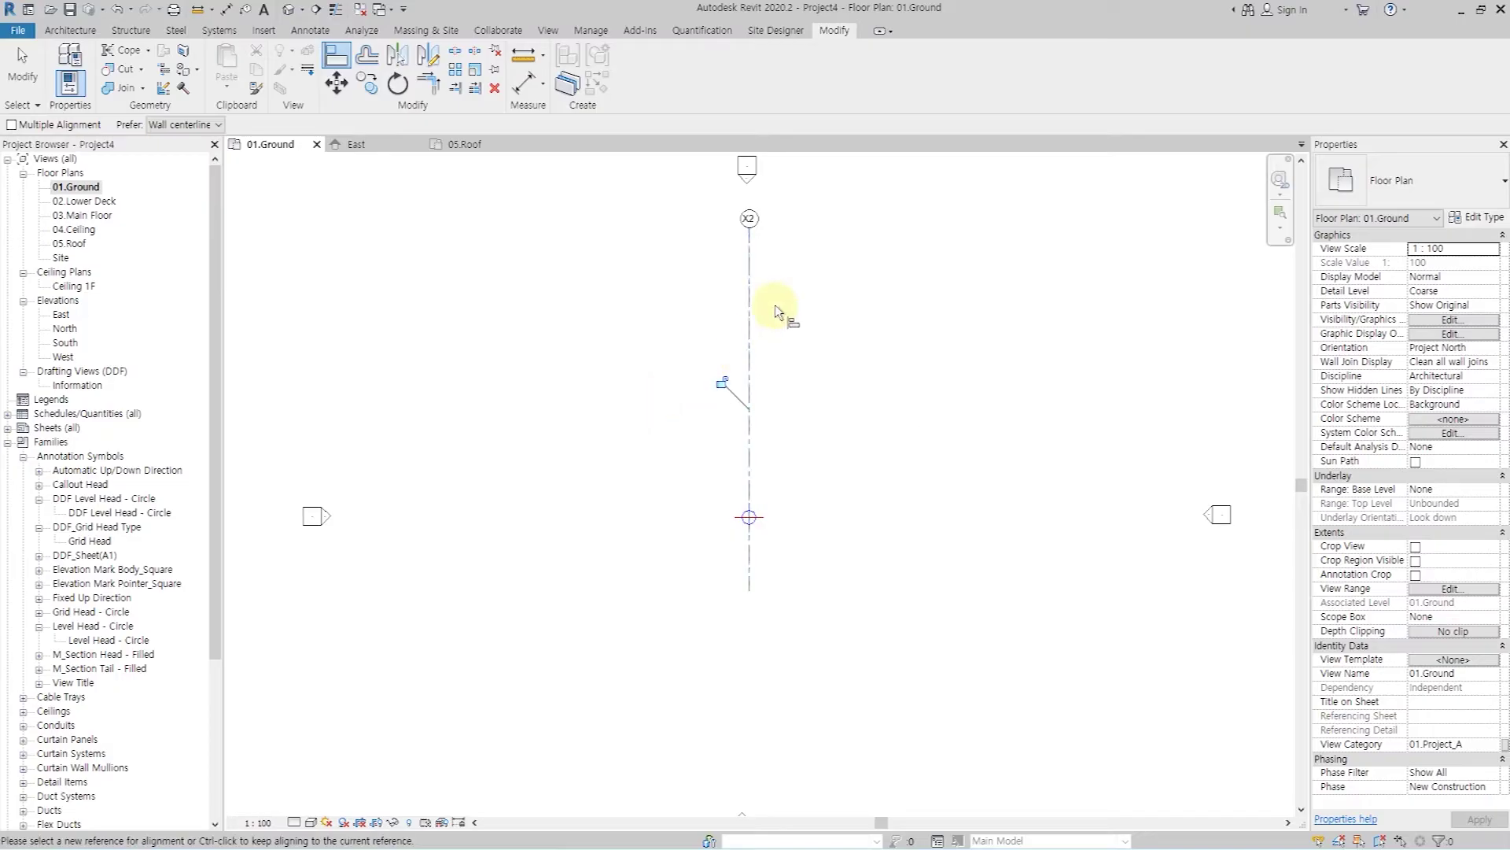
pyautogui.moveTo(782, 313); pyautogui.dragTo(757, 335, button='middle')
pyautogui.press('Escape')
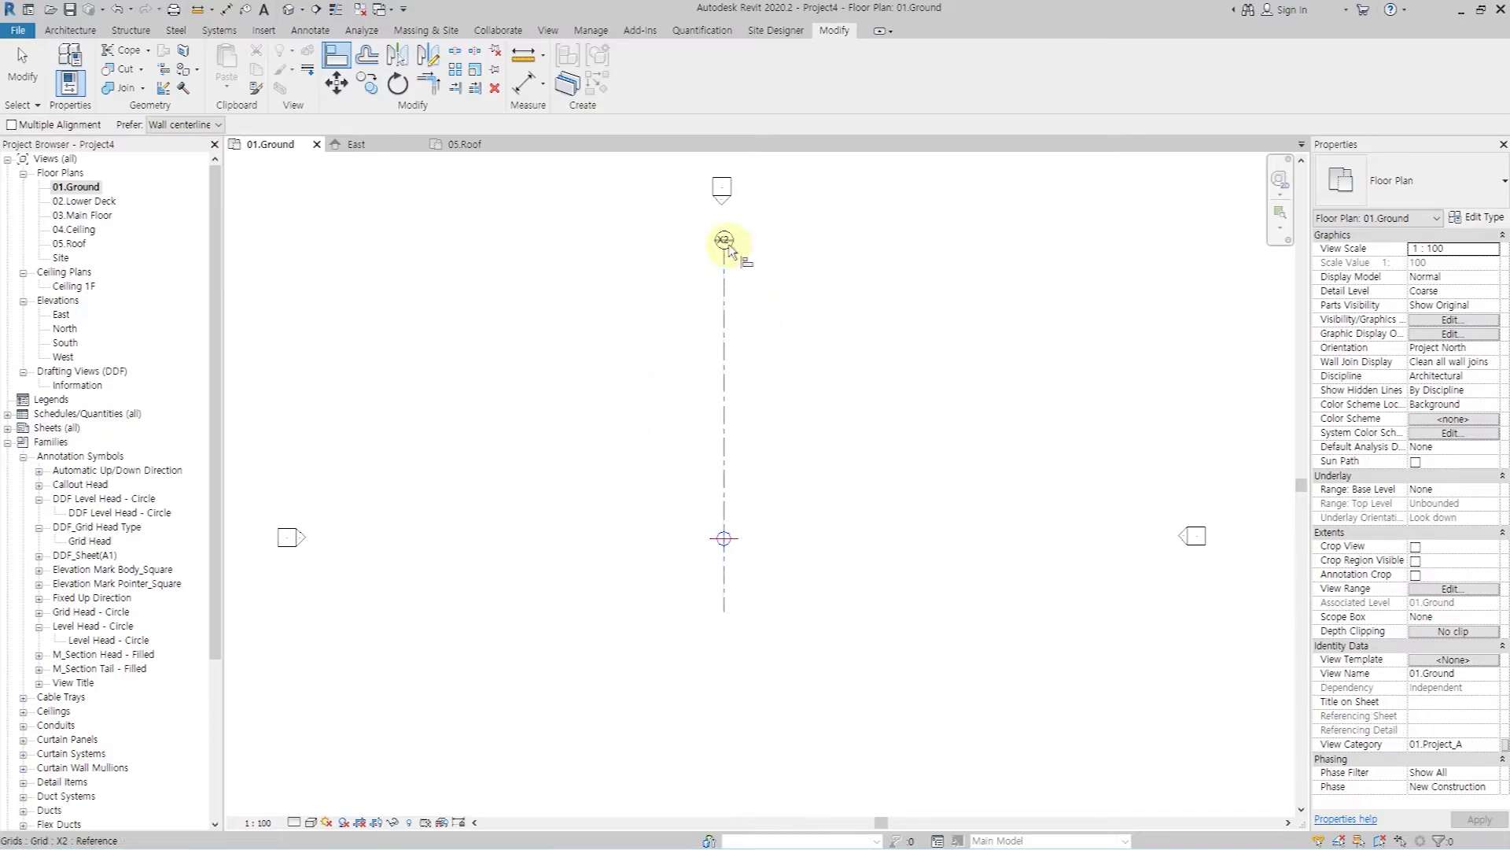
pyautogui.press('Escape')
pyautogui.scroll(2, 724, 239)
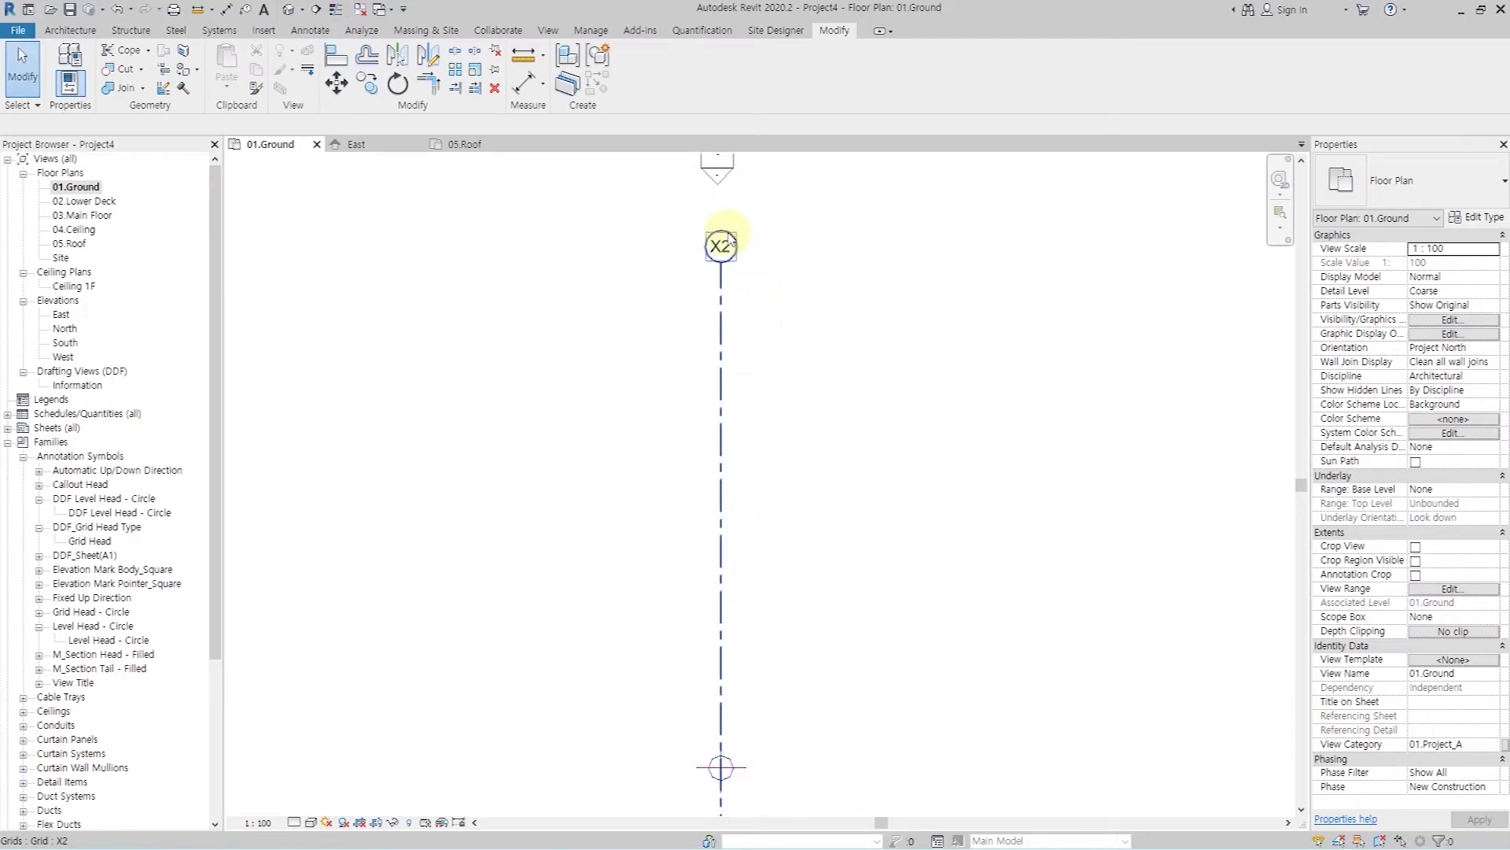
# - Rename the grid's label to X1
pyautogui.click(720, 250)
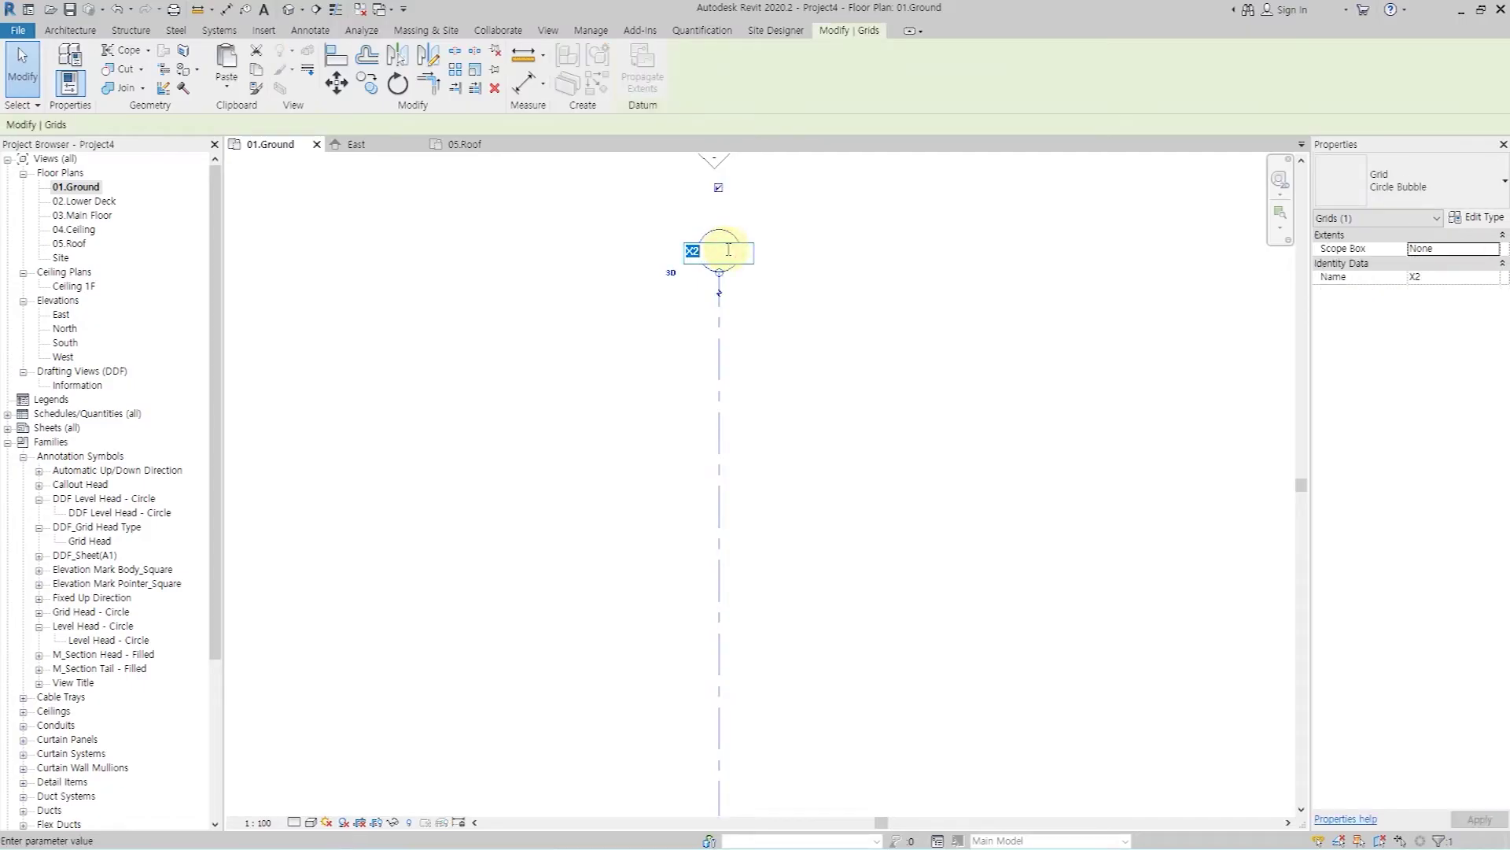
pyautogui.write('1')
pyautogui.click(774, 306)
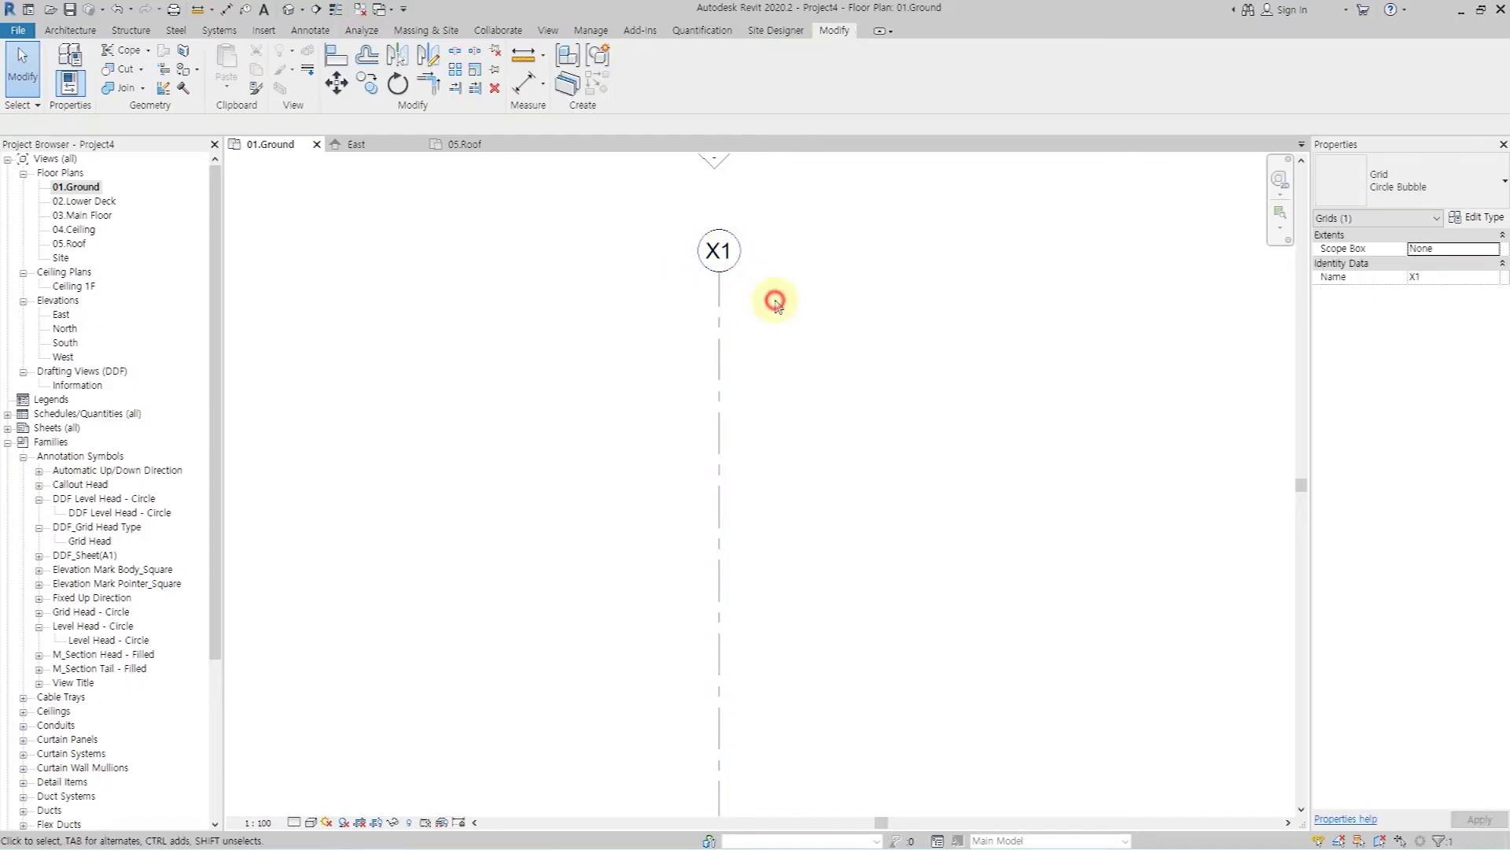
pyautogui.scroll(-3, 551, 330)
pyautogui.moveTo(638, 427); pyautogui.dragTo(693, 417, button='middle')
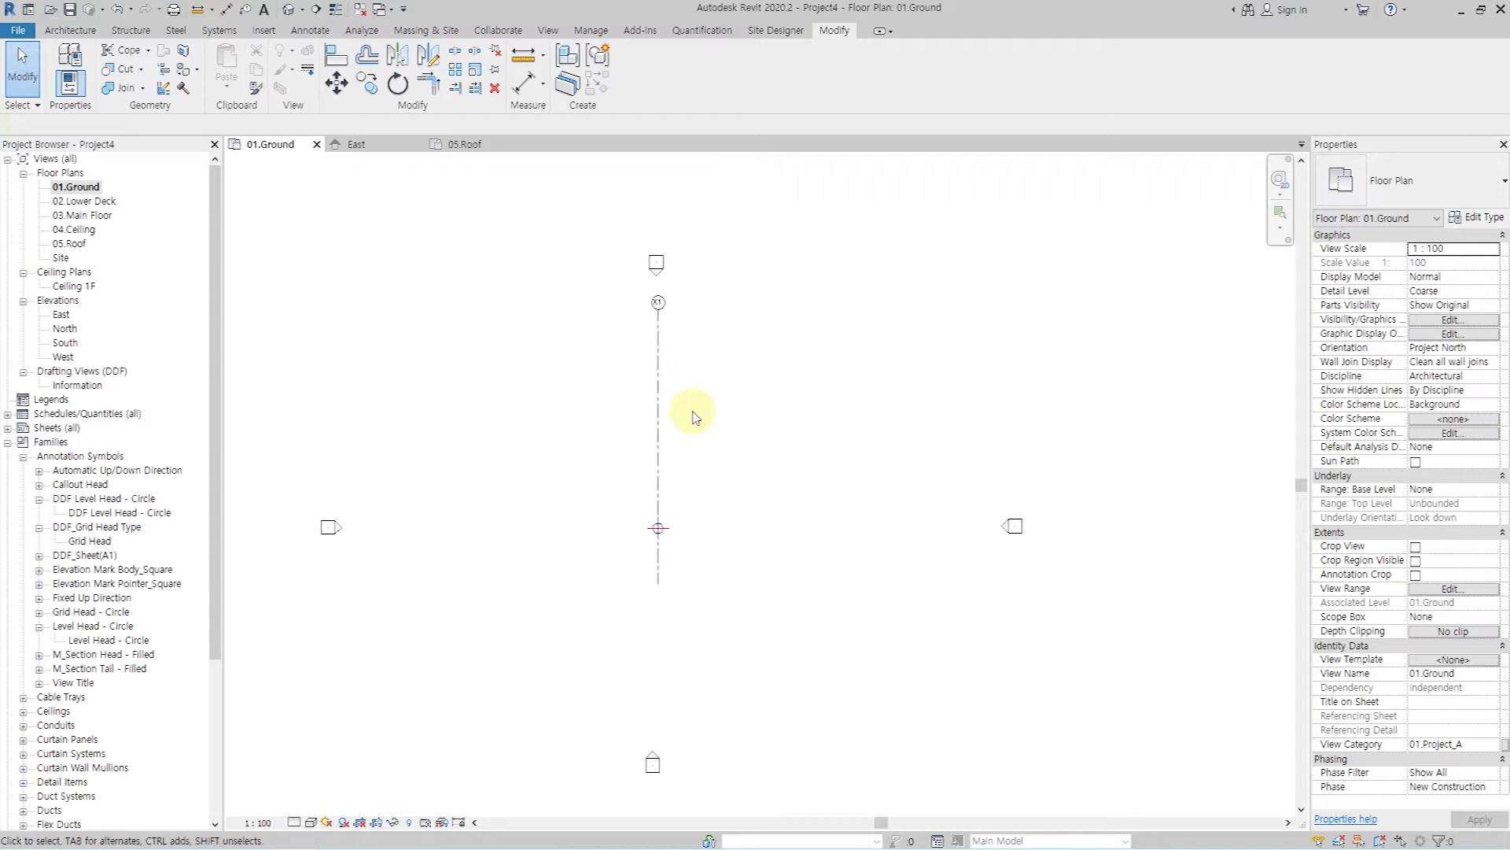
# - Copy grid X1 four times at 6700 spacing to create grids X2–X5
pyautogui.click(660, 409)
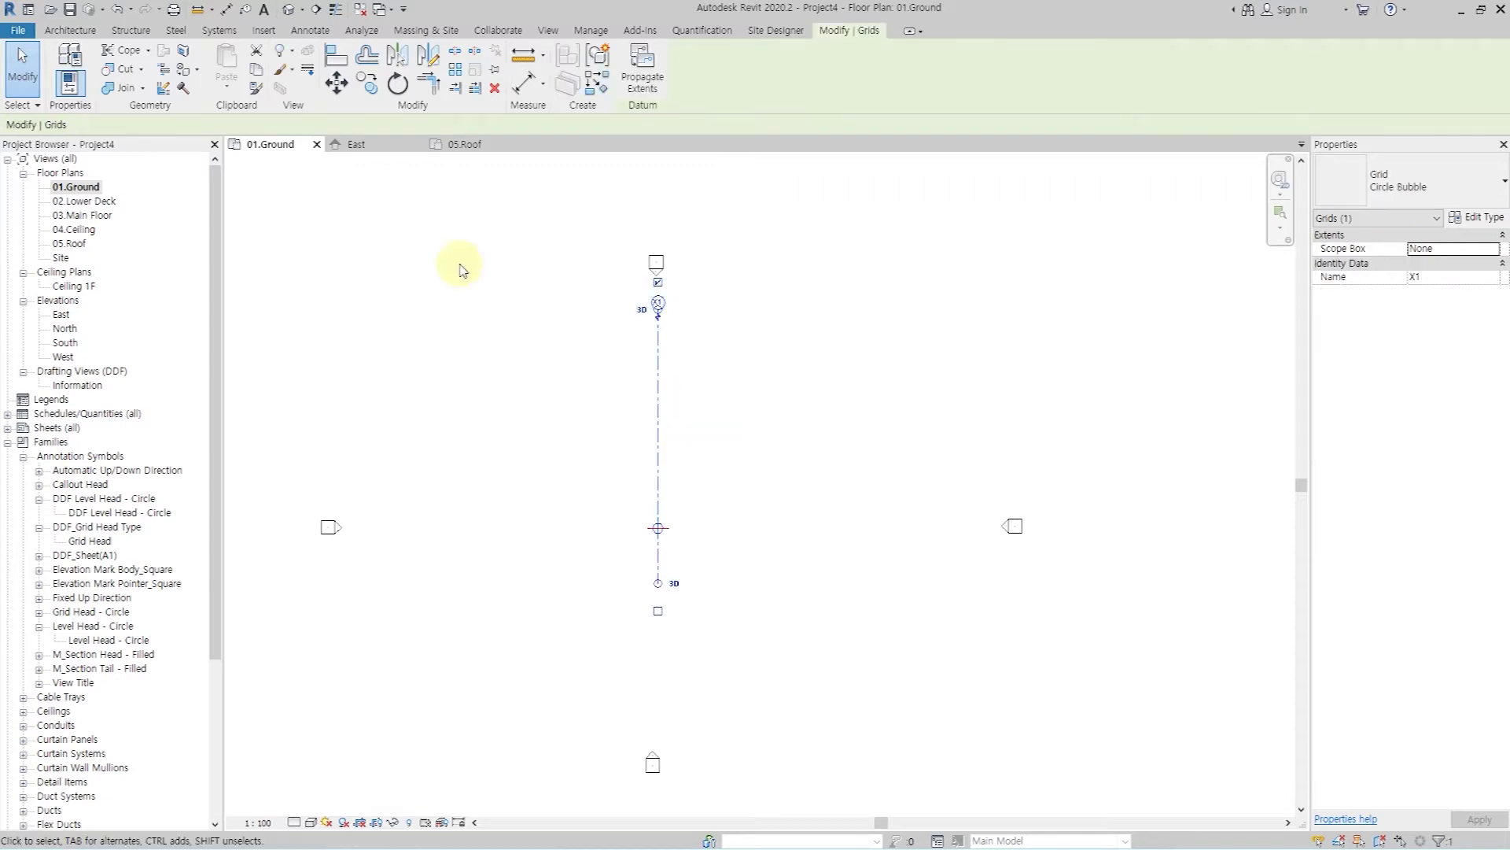
pyautogui.click(367, 83)
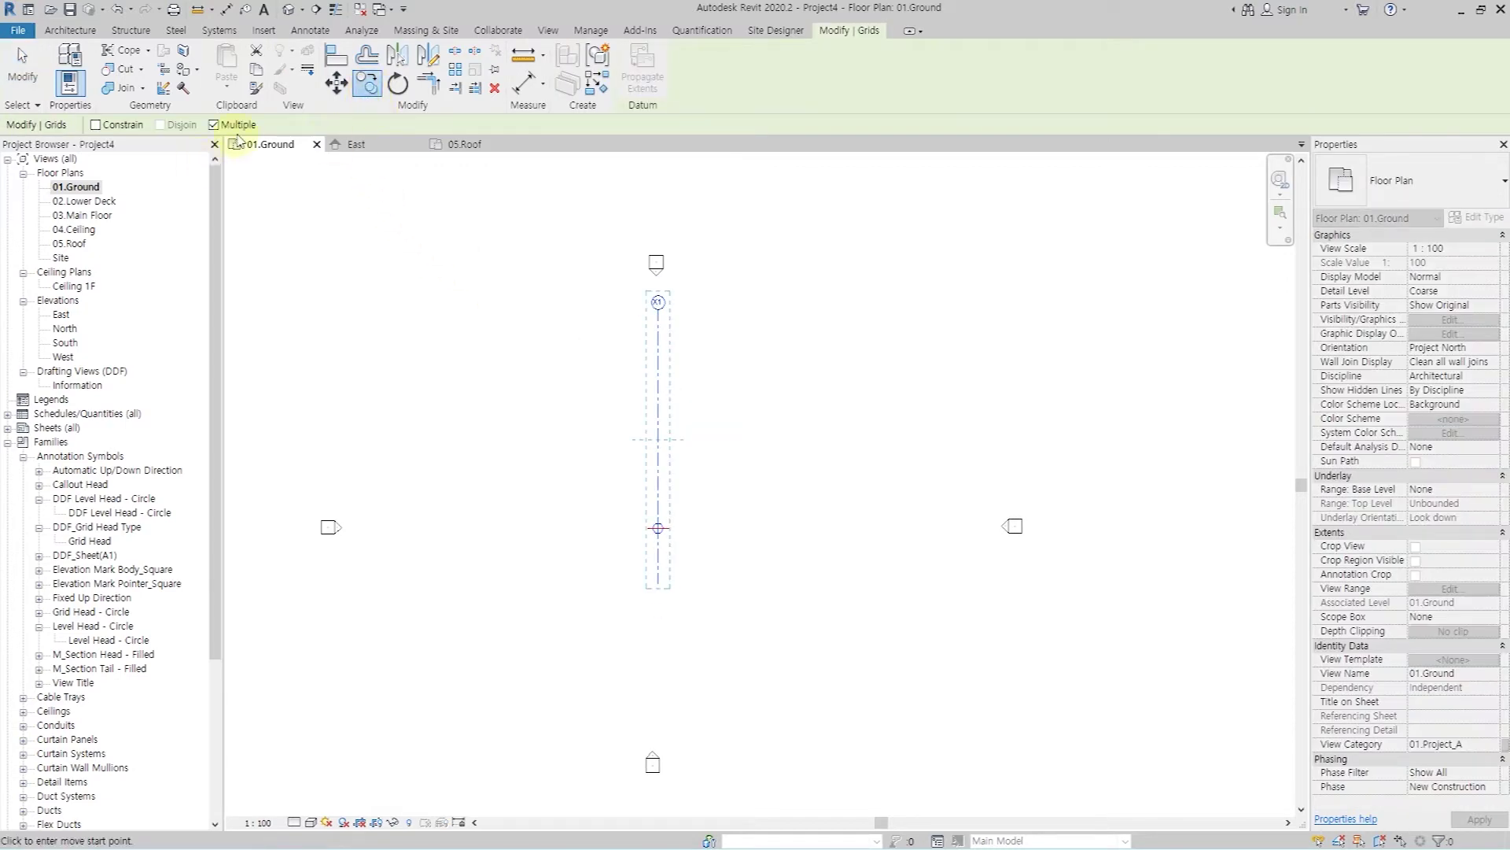
pyautogui.click(683, 377)
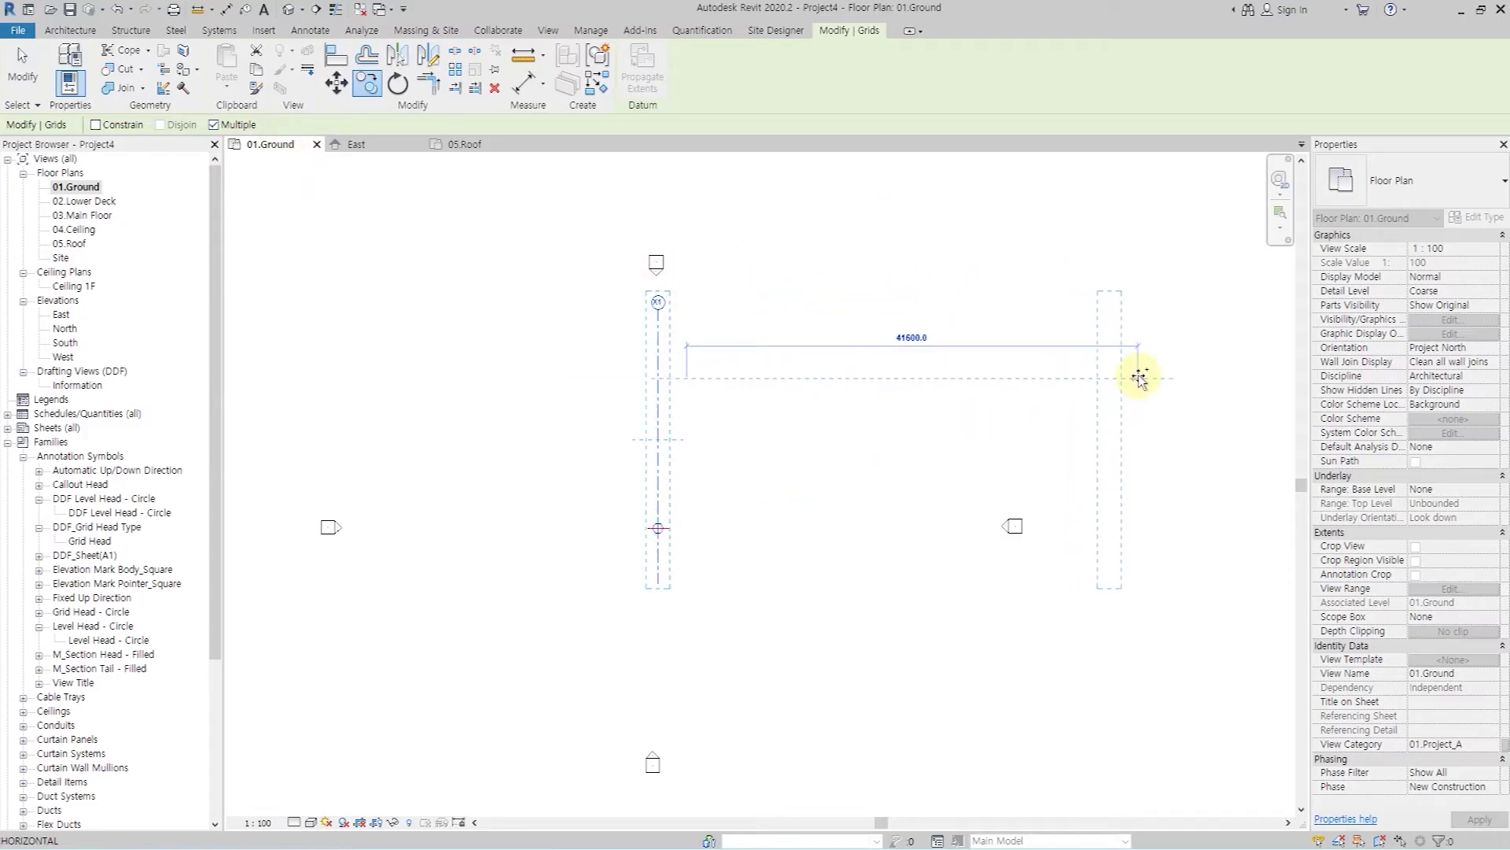
pyautogui.write('6')
pyautogui.press('Return')
pyautogui.write('6700')
pyautogui.press('Return')
pyautogui.write('67')
pyautogui.press('Return')
pyautogui.write('6')
pyautogui.press('Return')
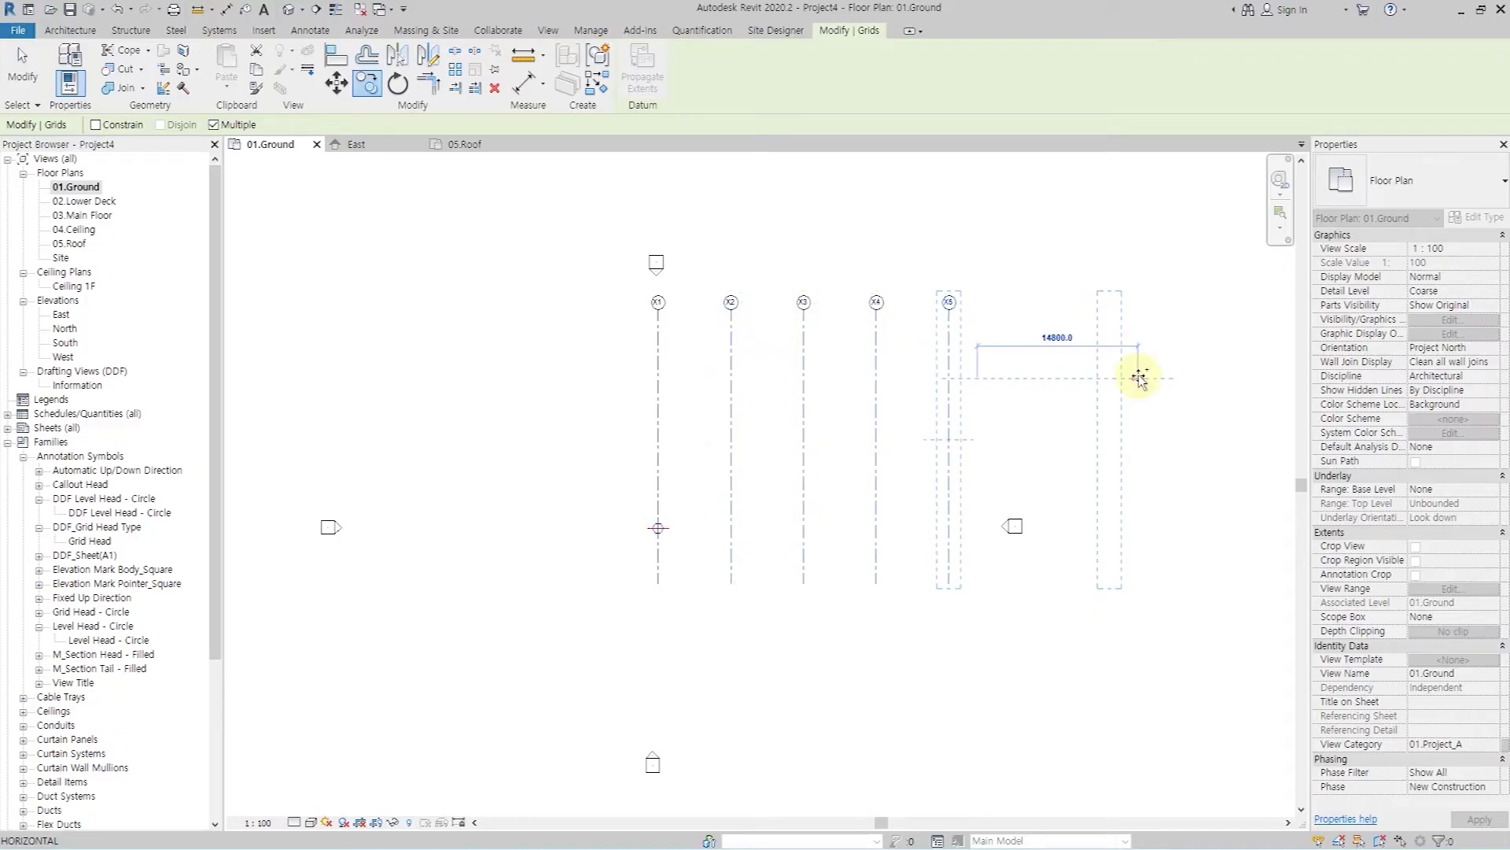
pyautogui.press('Escape')
pyautogui.press('Escape')
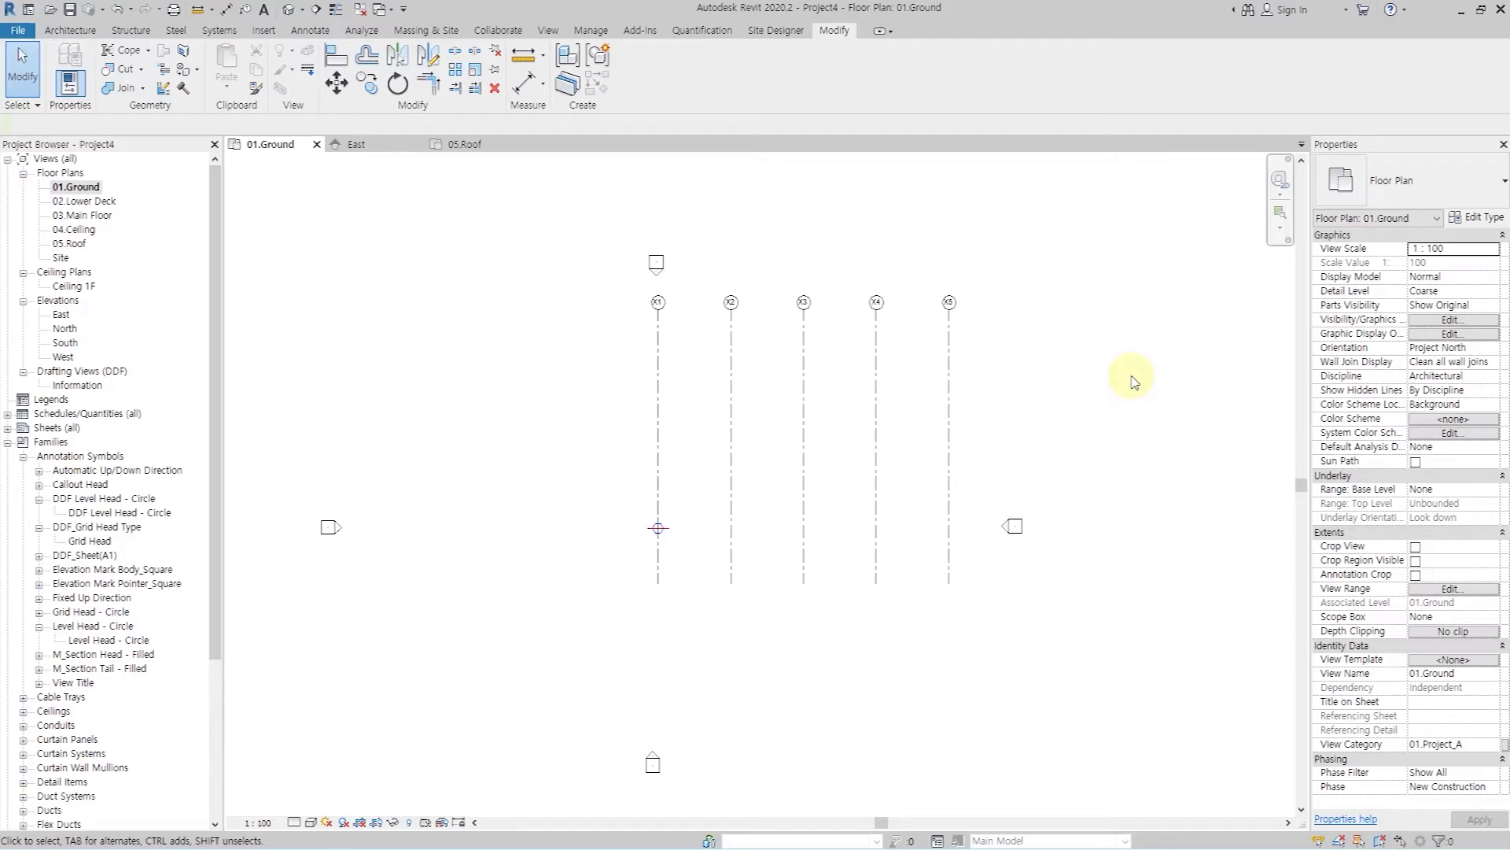
pyautogui.click(55, 34)
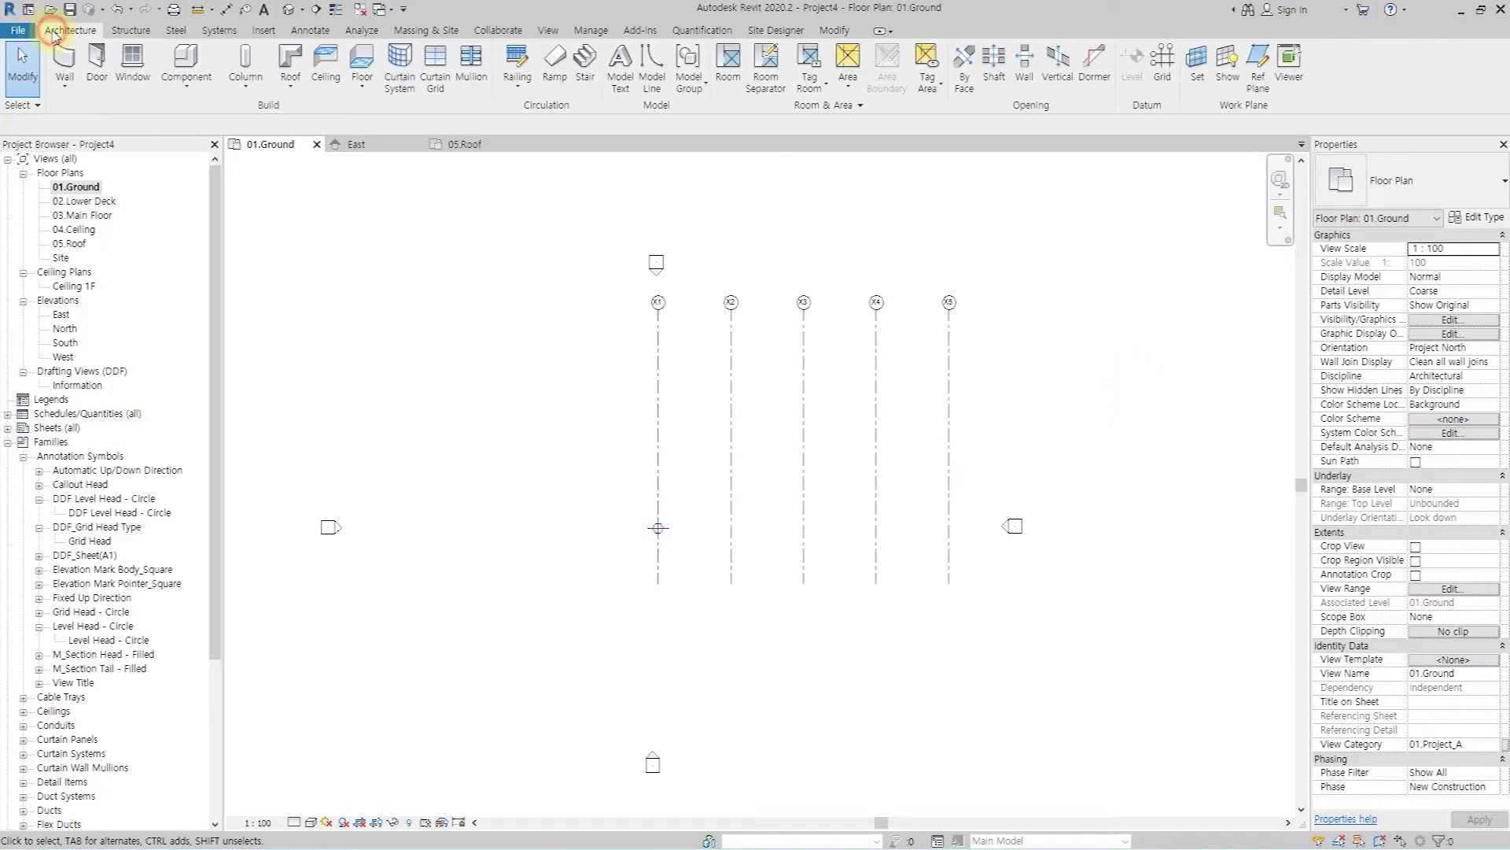
# - Draw a horizontal grid across the X grids and name it Y1
pyautogui.click(1162, 63)
pyautogui.click(974, 543)
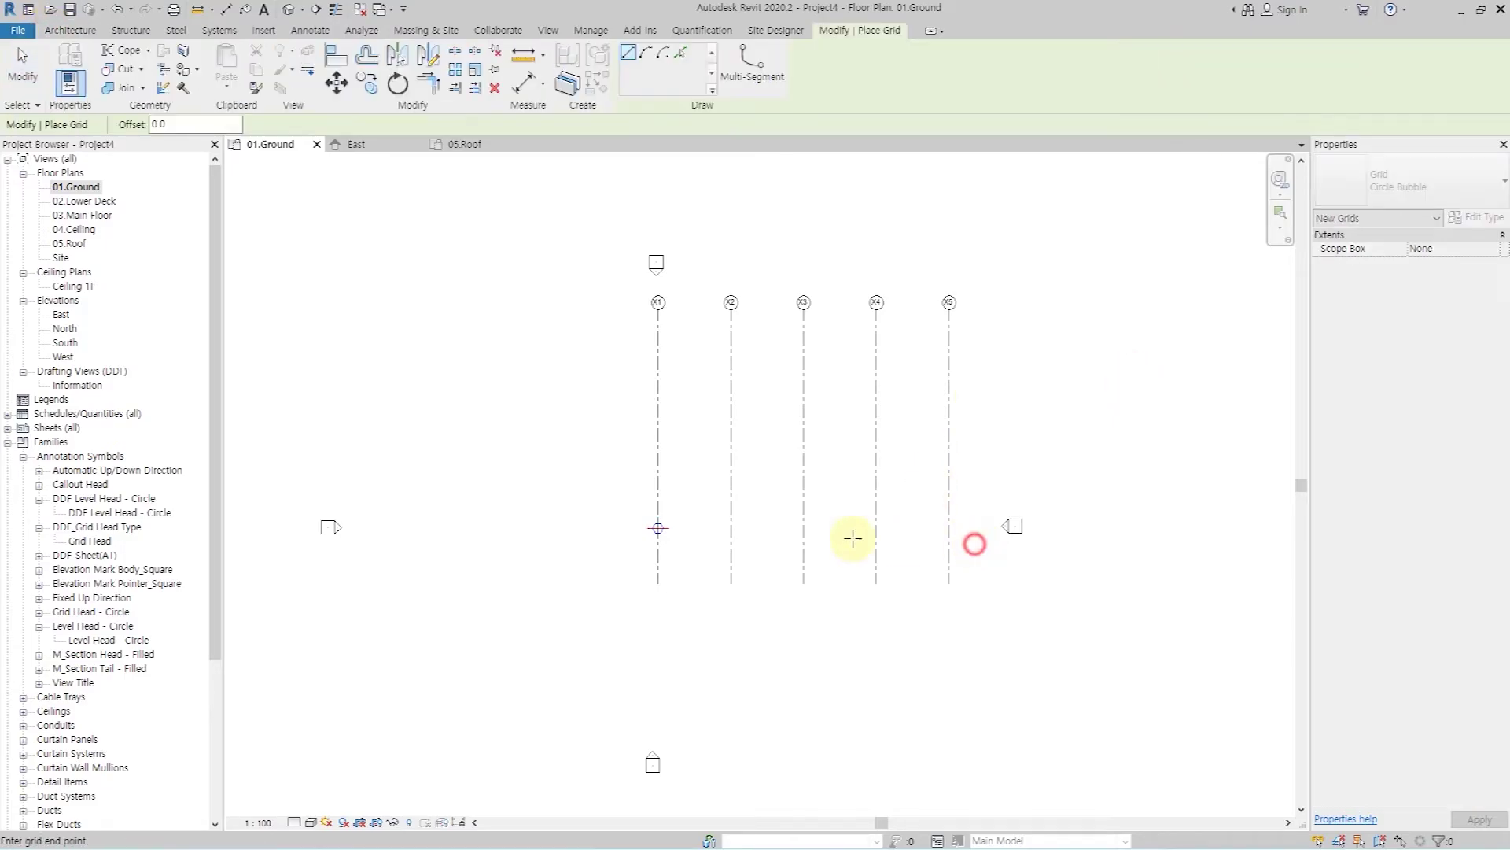
pyautogui.click(595, 543)
pyautogui.scroll(3, 613, 553)
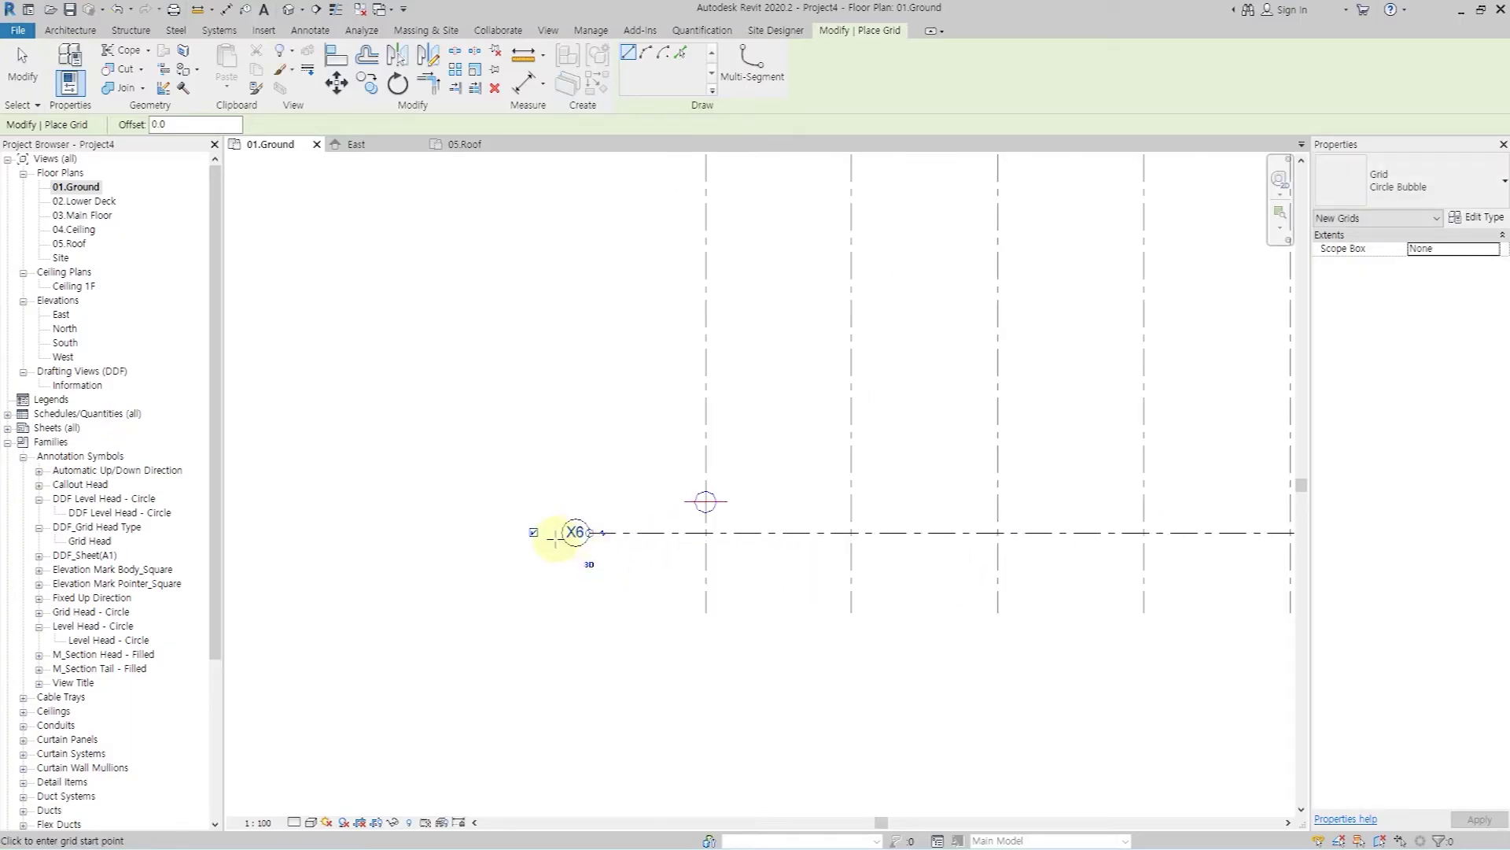
pyautogui.press('Escape')
pyautogui.press('Escape')
pyautogui.scroll(2, 582, 551)
pyautogui.doubleClick(576, 525)
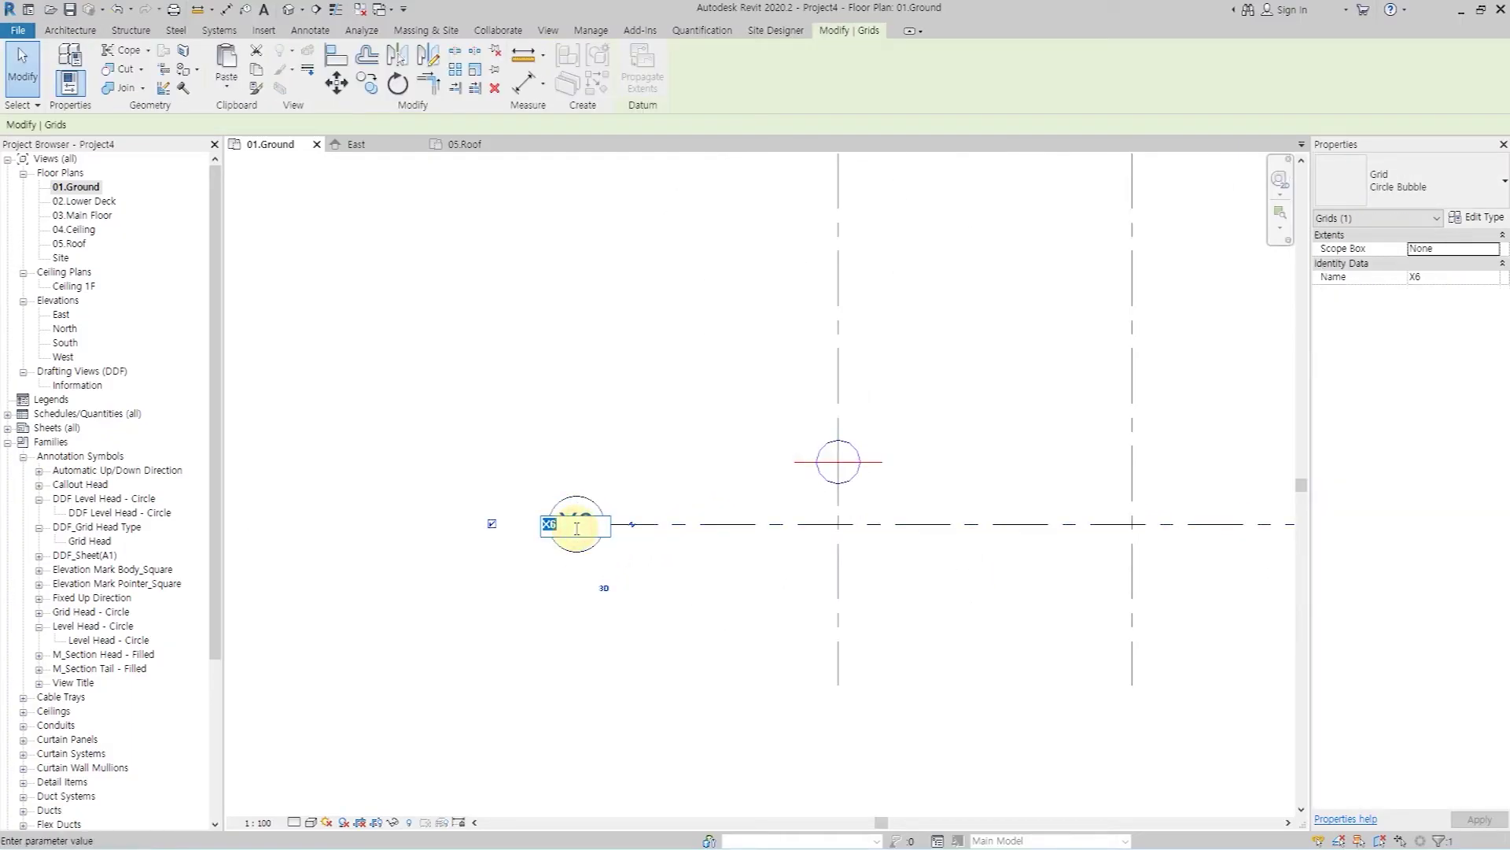
pyautogui.write('Y1')
pyautogui.click(414, 394)
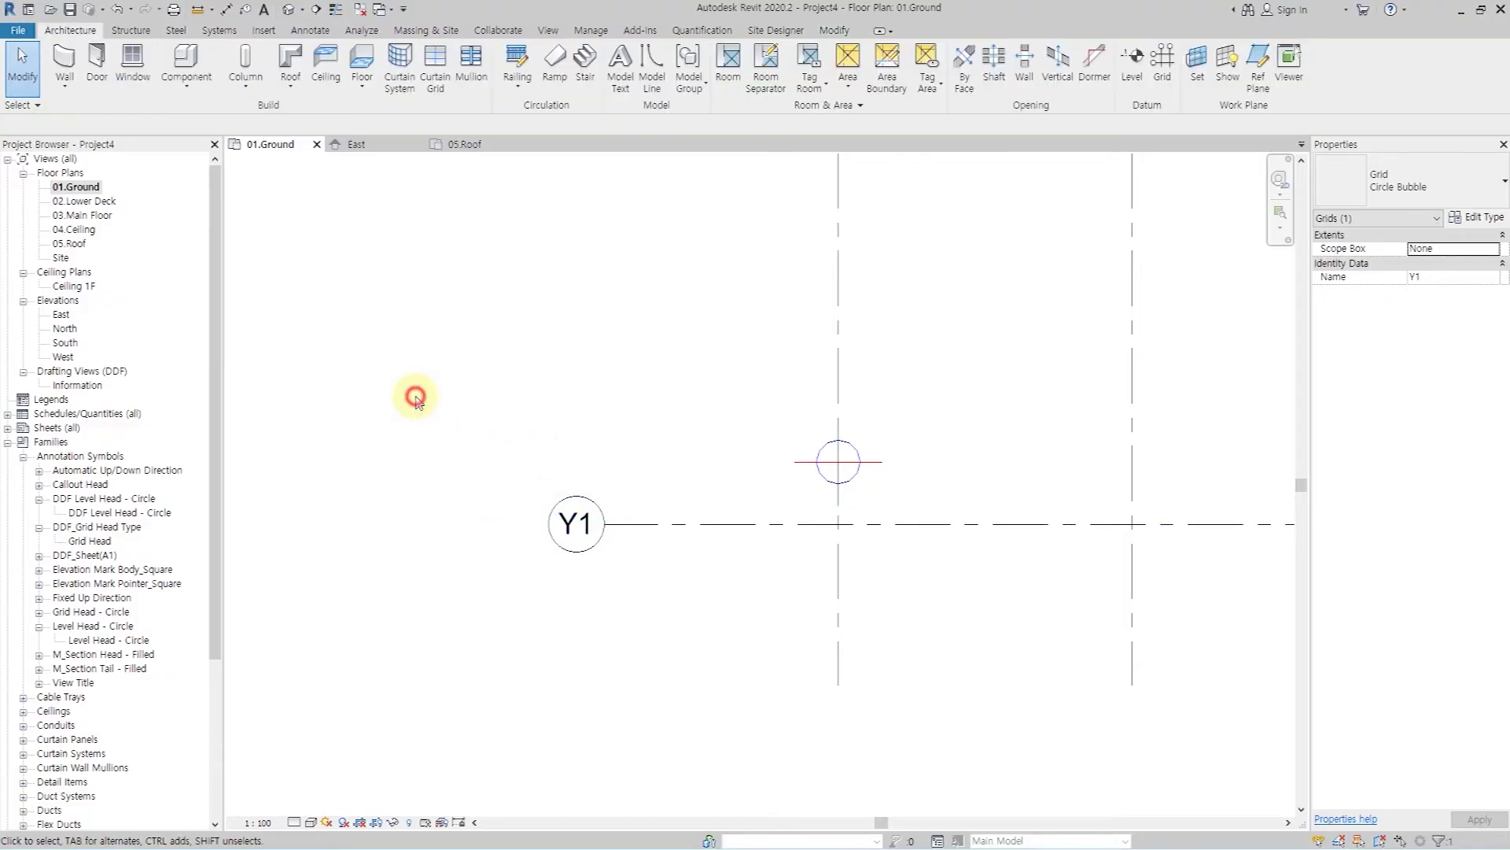
pyautogui.scroll(-2, 471, 476)
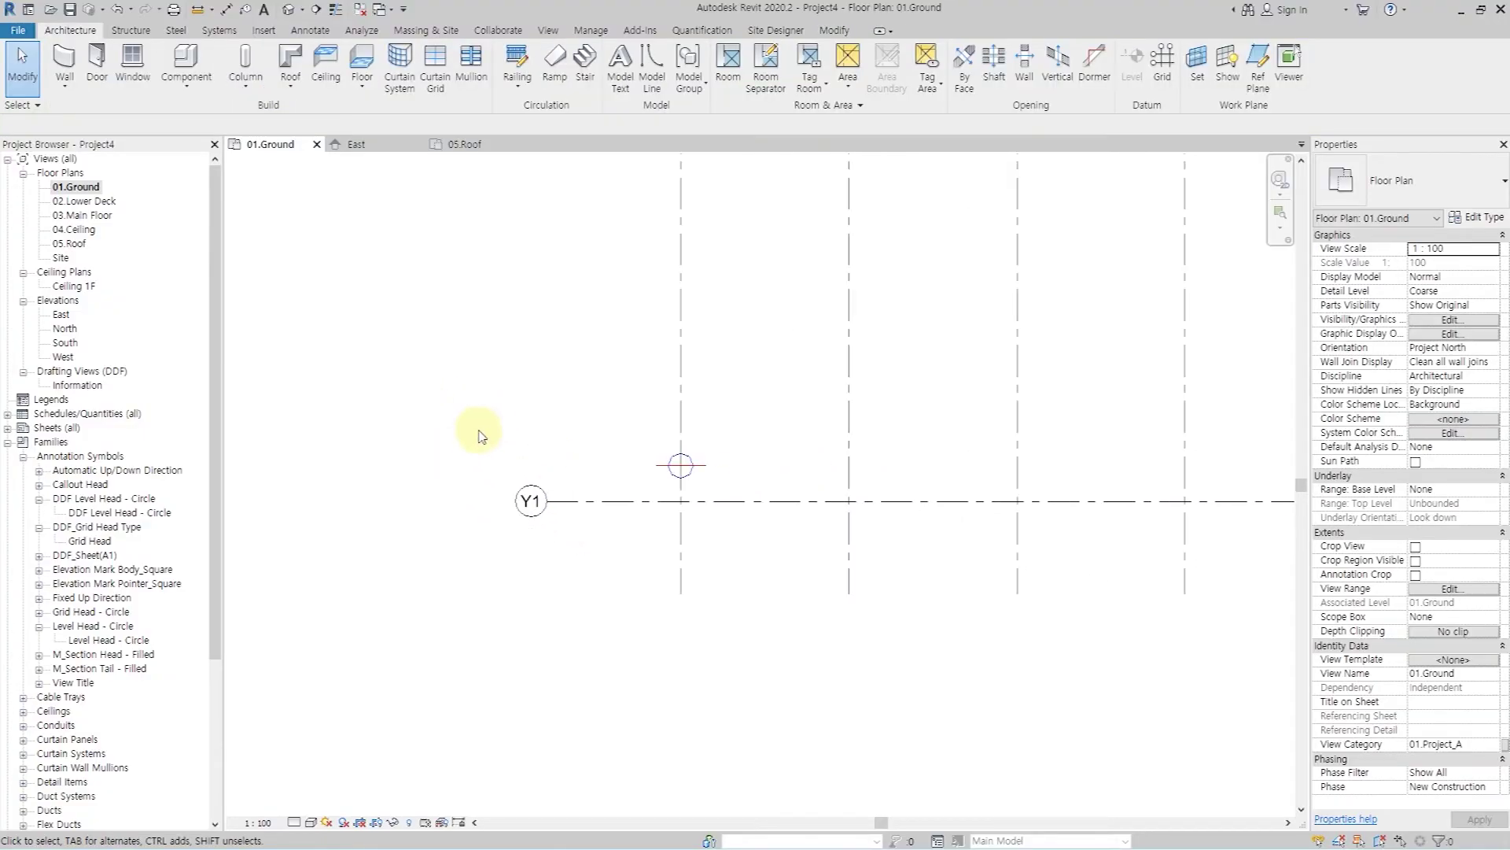
# - Align grid Y1's ends using Y1 as the alignment reference
pyautogui.click(641, 501)
pyautogui.click(340, 56)
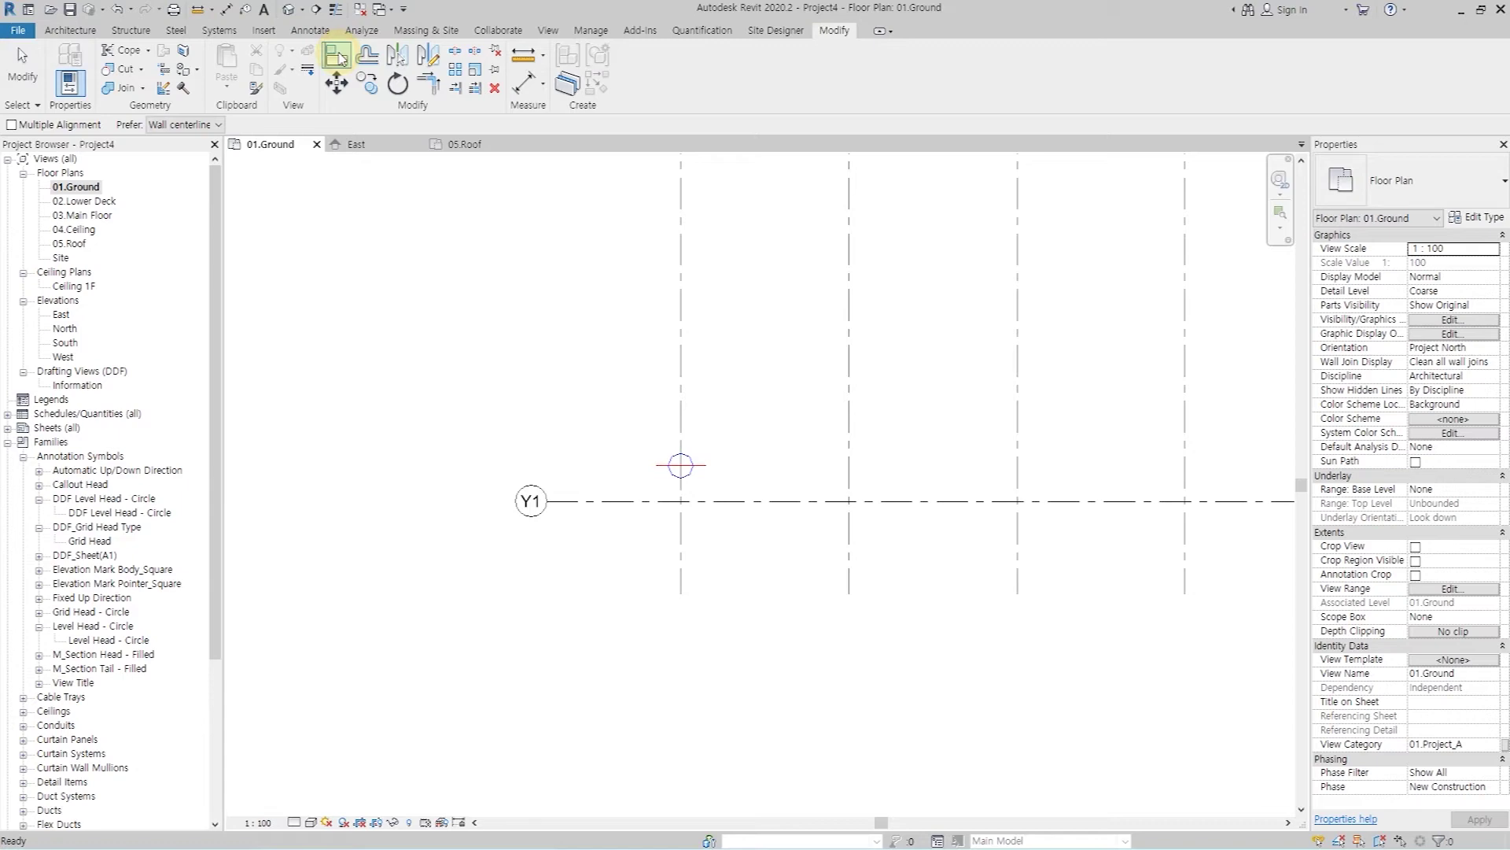
pyautogui.click(701, 501)
pyautogui.scroll(-3, 704, 503)
pyautogui.scroll(2, 631, 558)
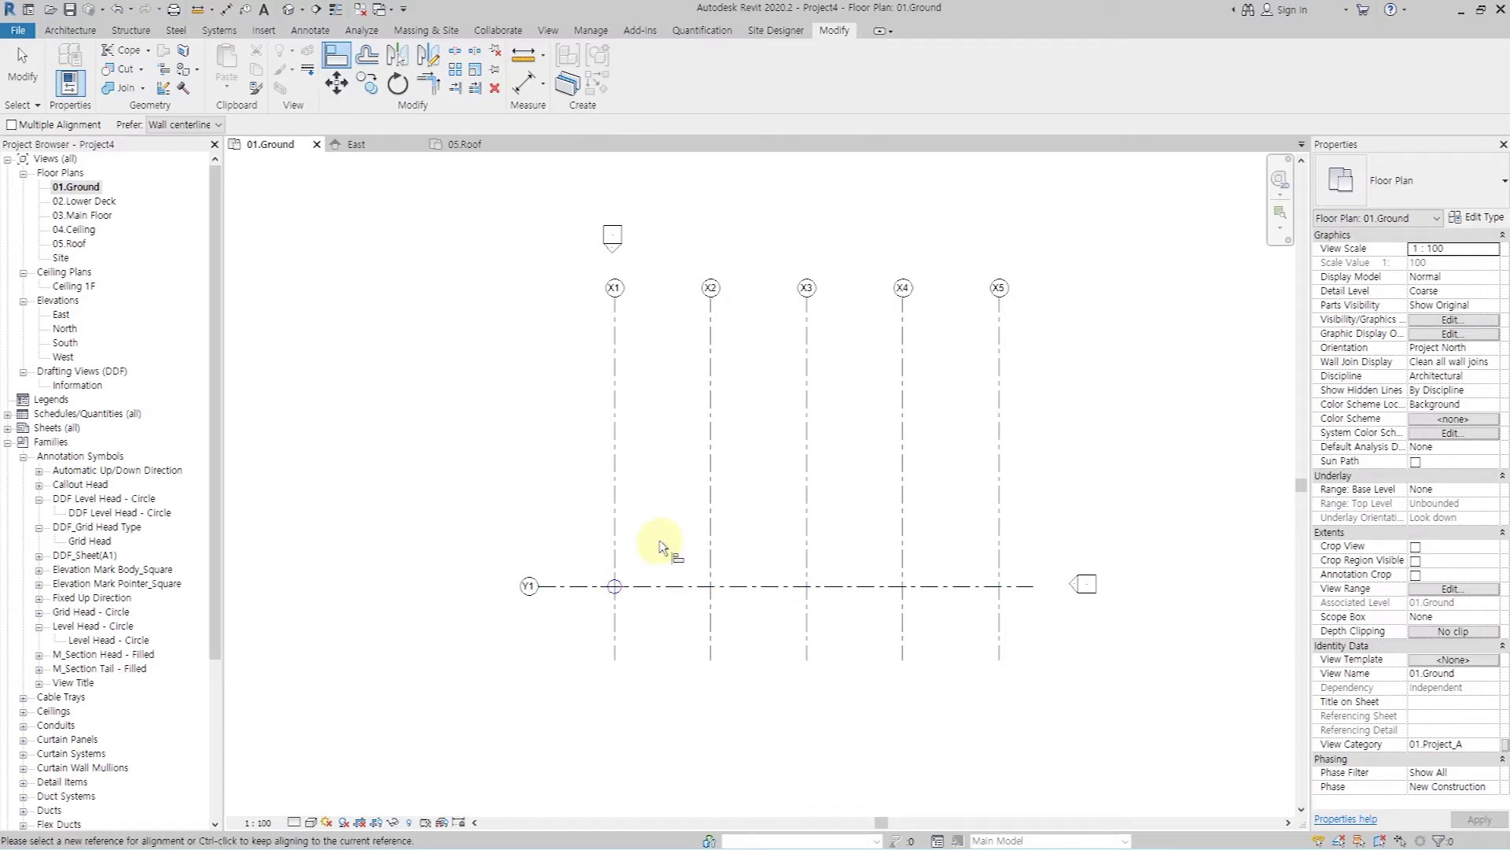
pyautogui.press('Escape')
pyautogui.press('Escape')
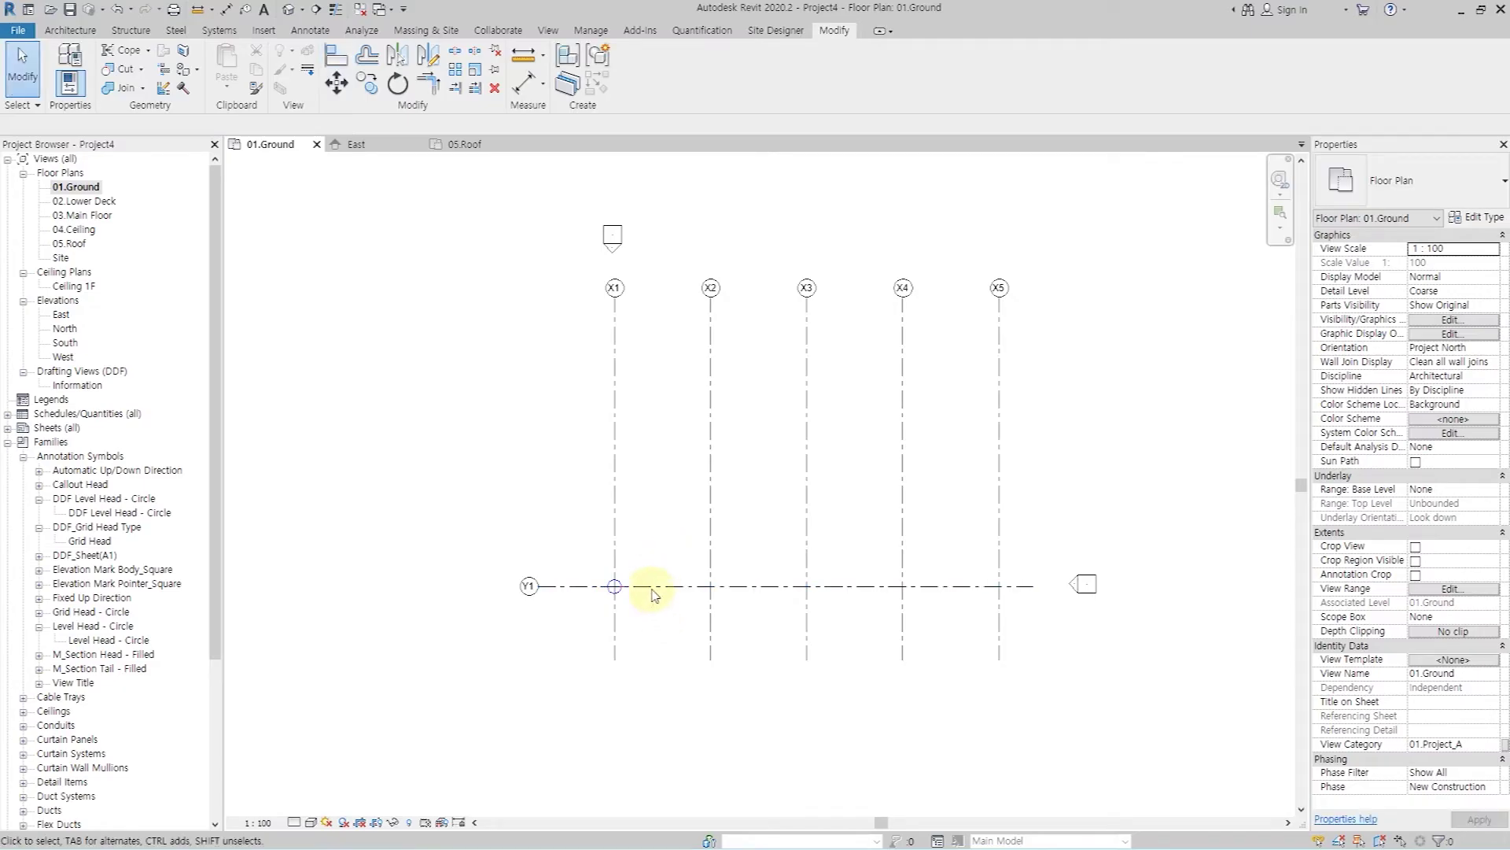
# - Copy Y1 upward at 7100 and then 8900 to create grids Y2 and Y3
pyautogui.click(651, 589)
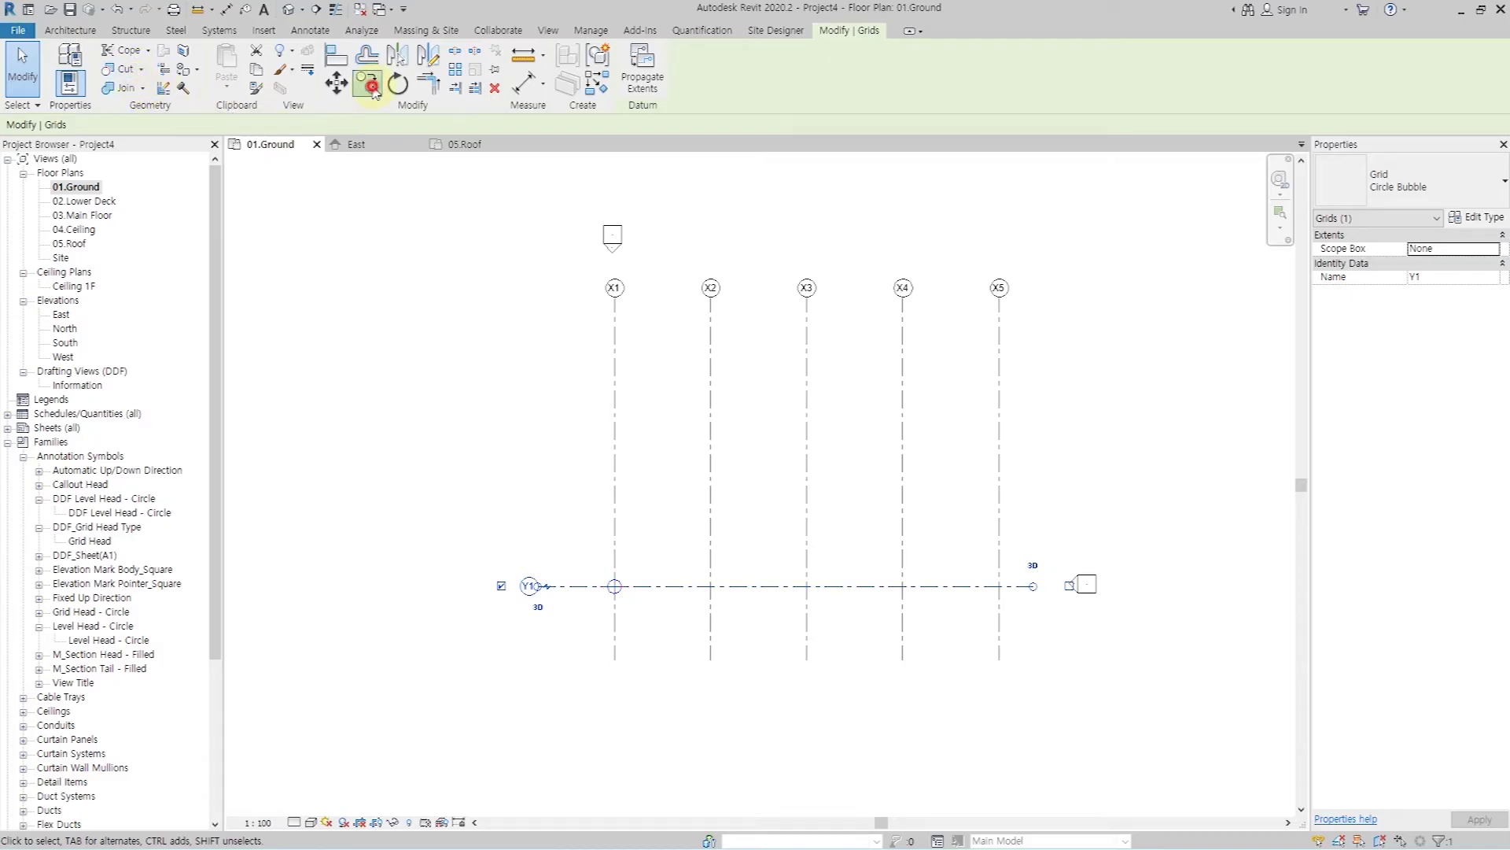
pyautogui.click(370, 84)
pyautogui.click(647, 545)
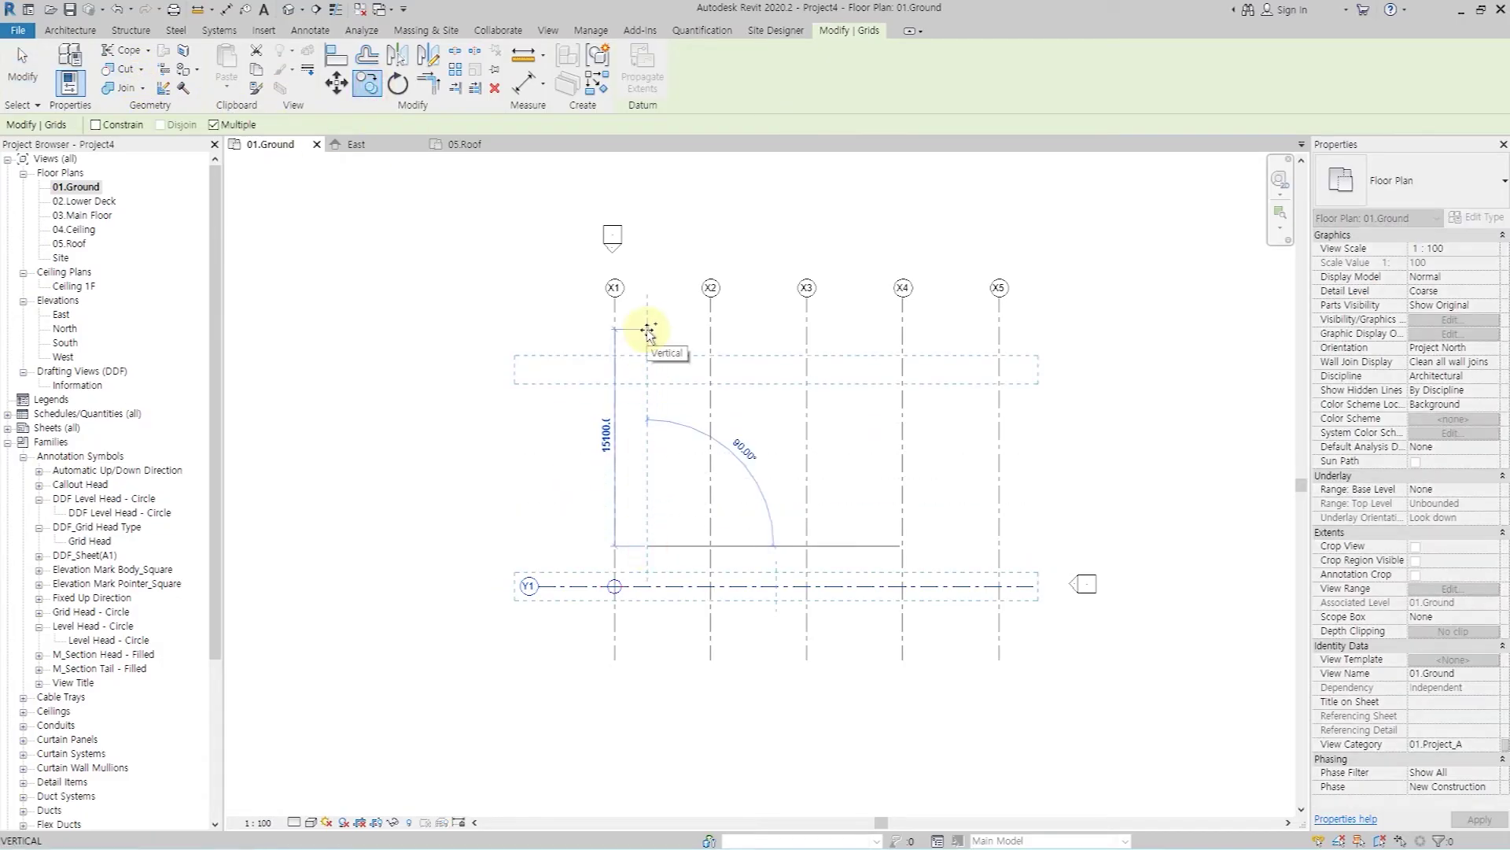
pyautogui.write('7100')
pyautogui.press('Return')
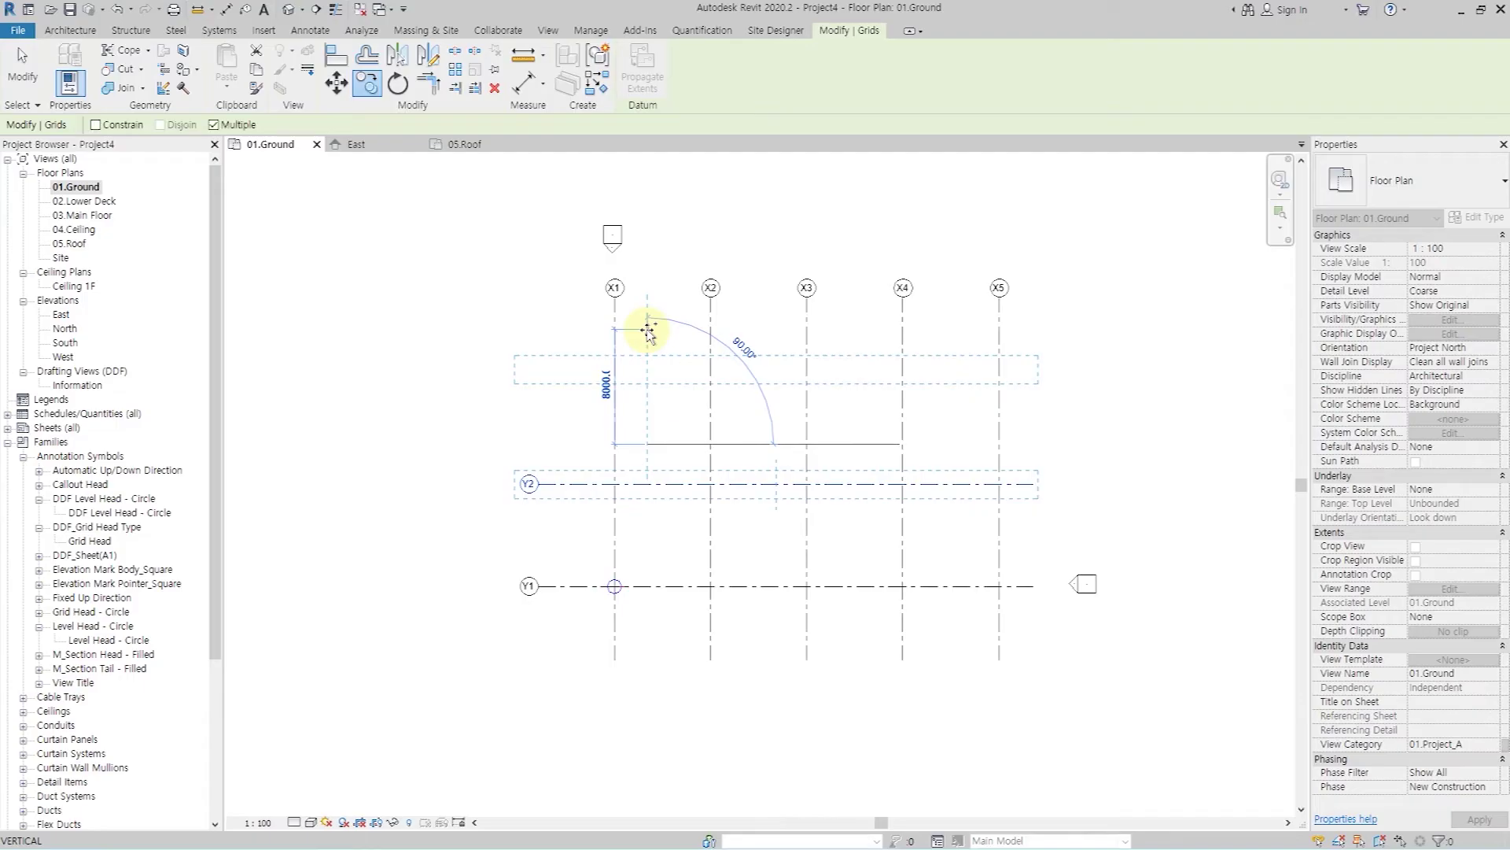
pyautogui.write('8900')
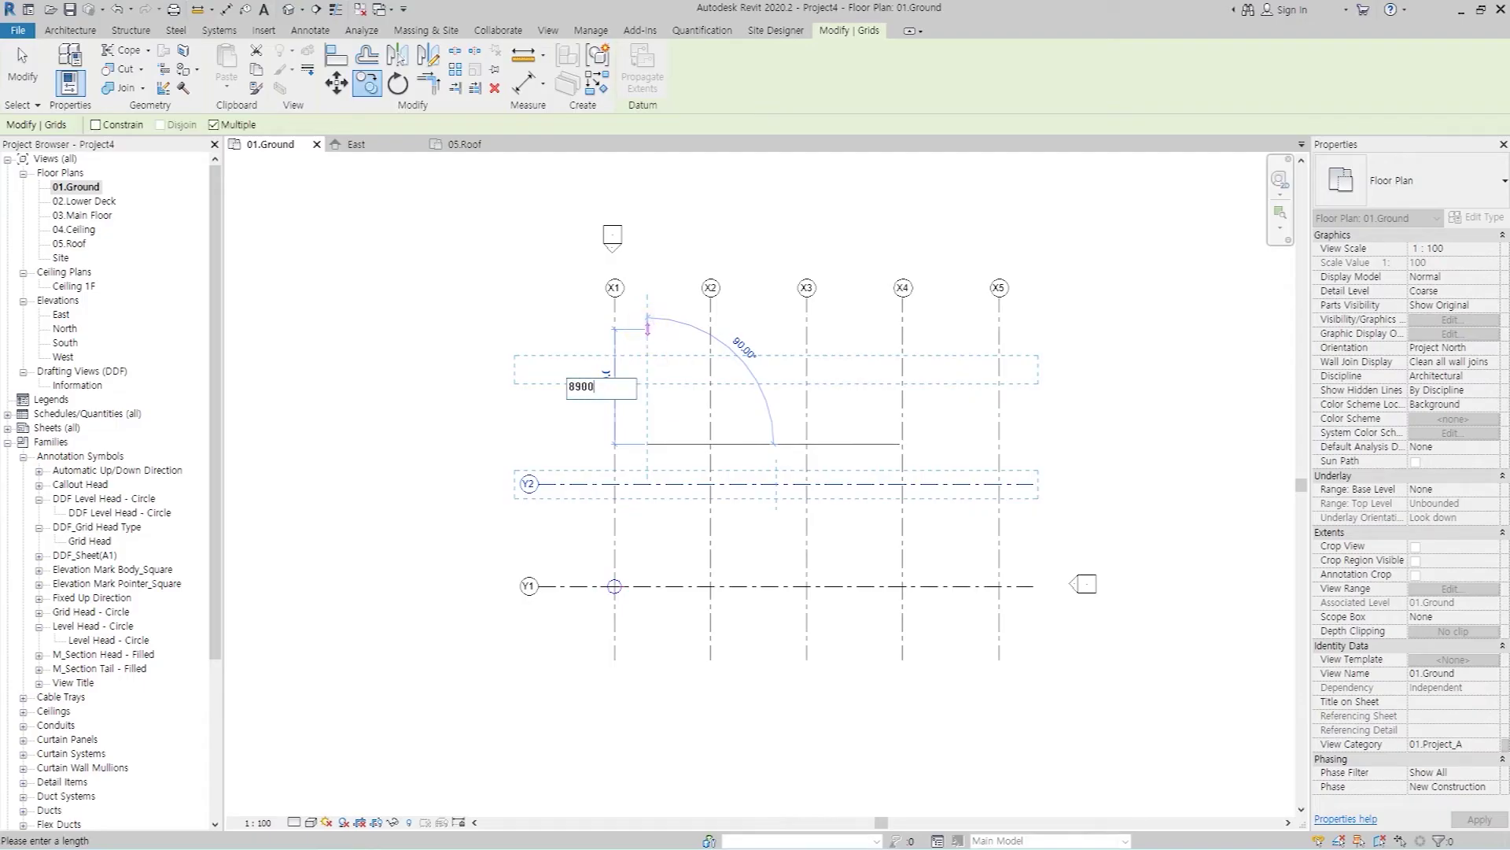
pyautogui.press('Return')
pyautogui.press('Escape')
pyautogui.press('Escape')
pyautogui.moveTo(665, 415); pyautogui.dragTo(618, 418, button='middle')
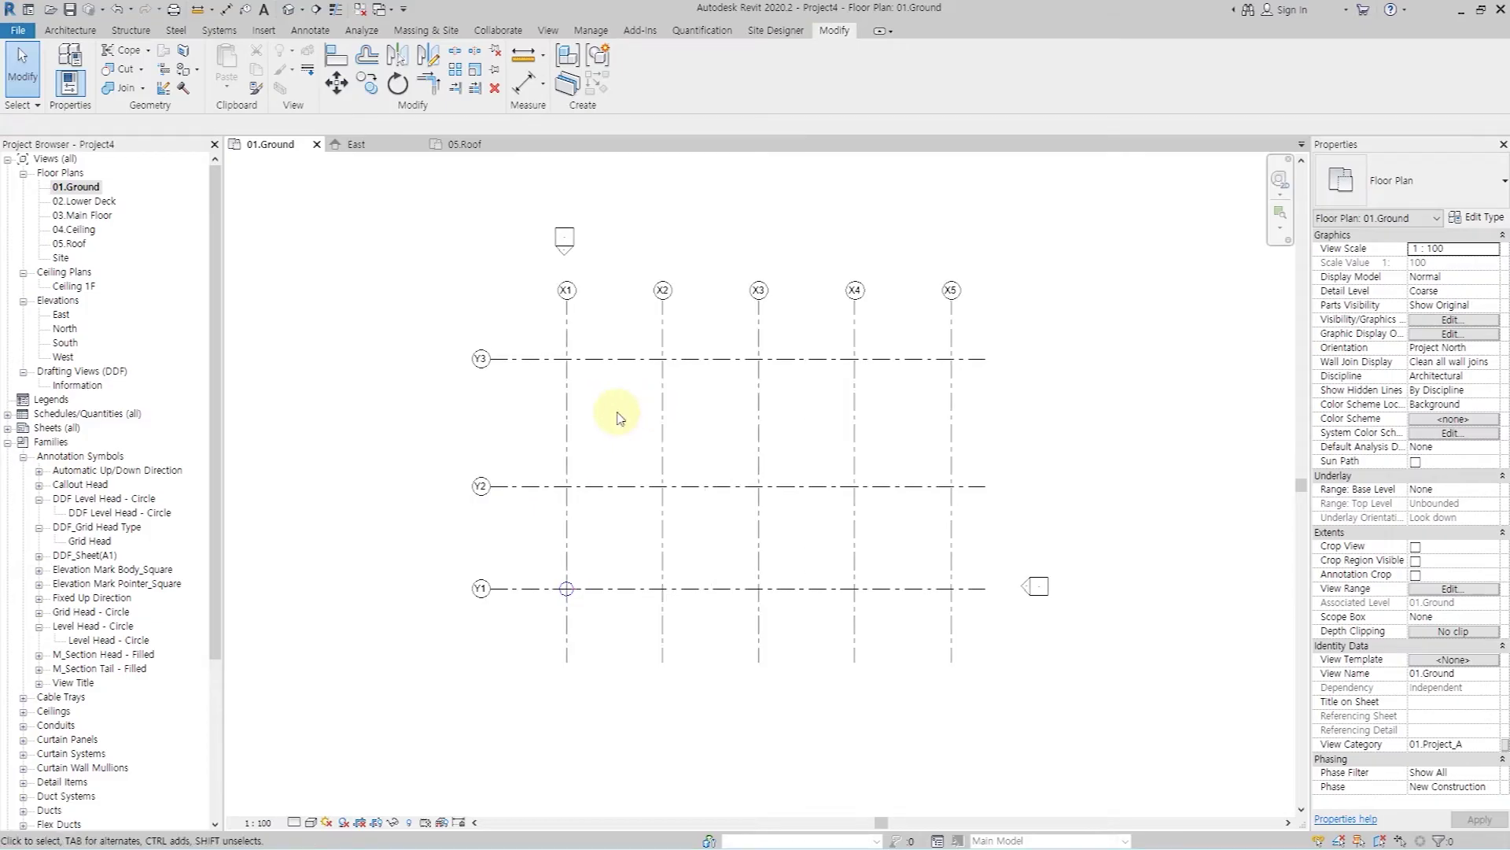
# - Check the grids on 02.Lower Deck, 03.Main Floor, 04.Ceiling and 05.Roof, ending on 04.Ceiling
pyautogui.click(86, 200)
pyautogui.doubleClick(87, 201)
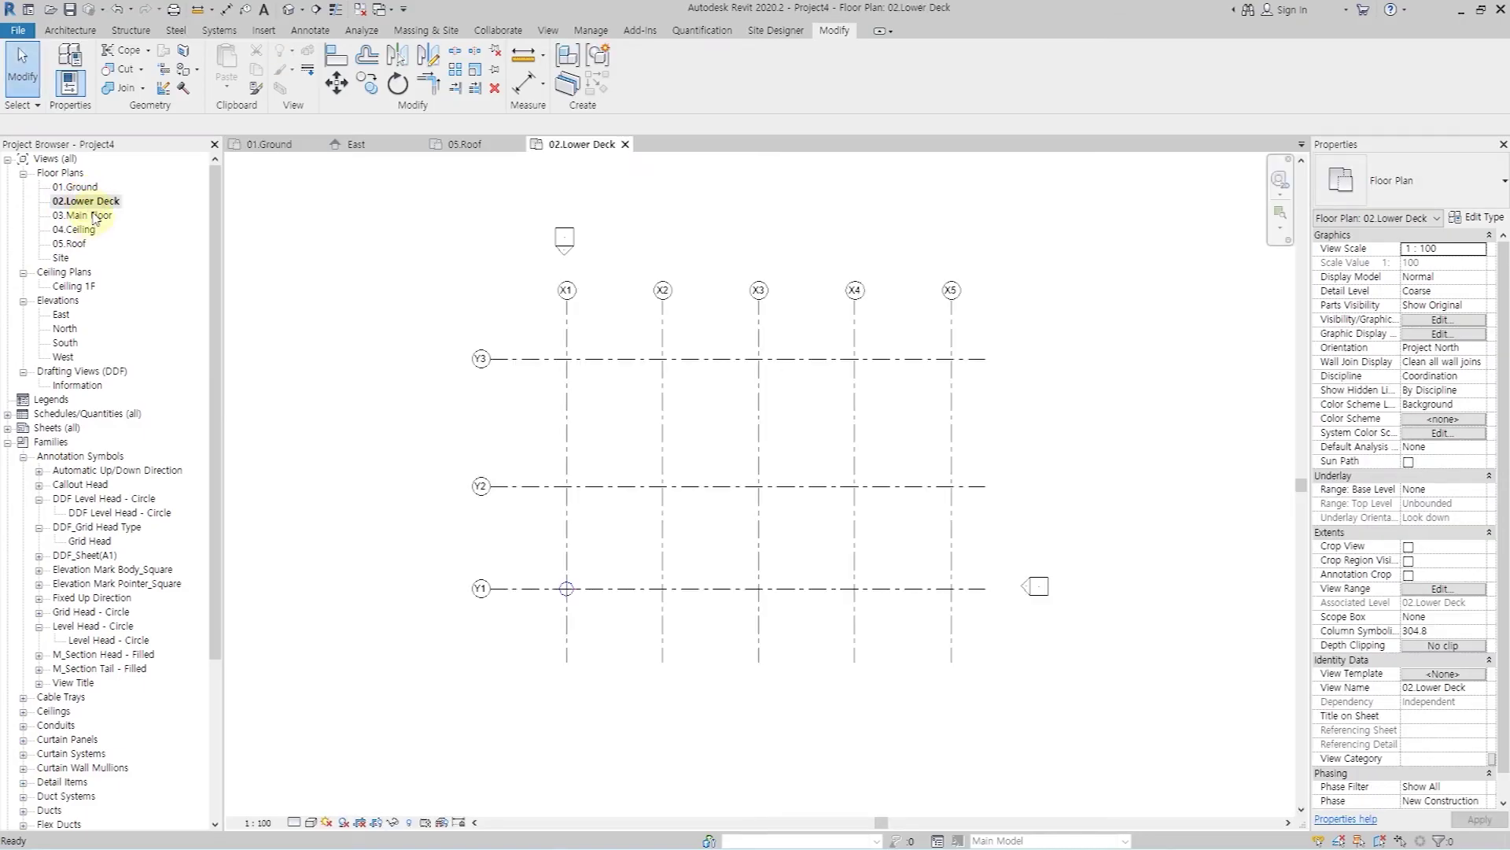
pyautogui.doubleClick(89, 215)
pyautogui.doubleClick(77, 229)
pyautogui.doubleClick(79, 245)
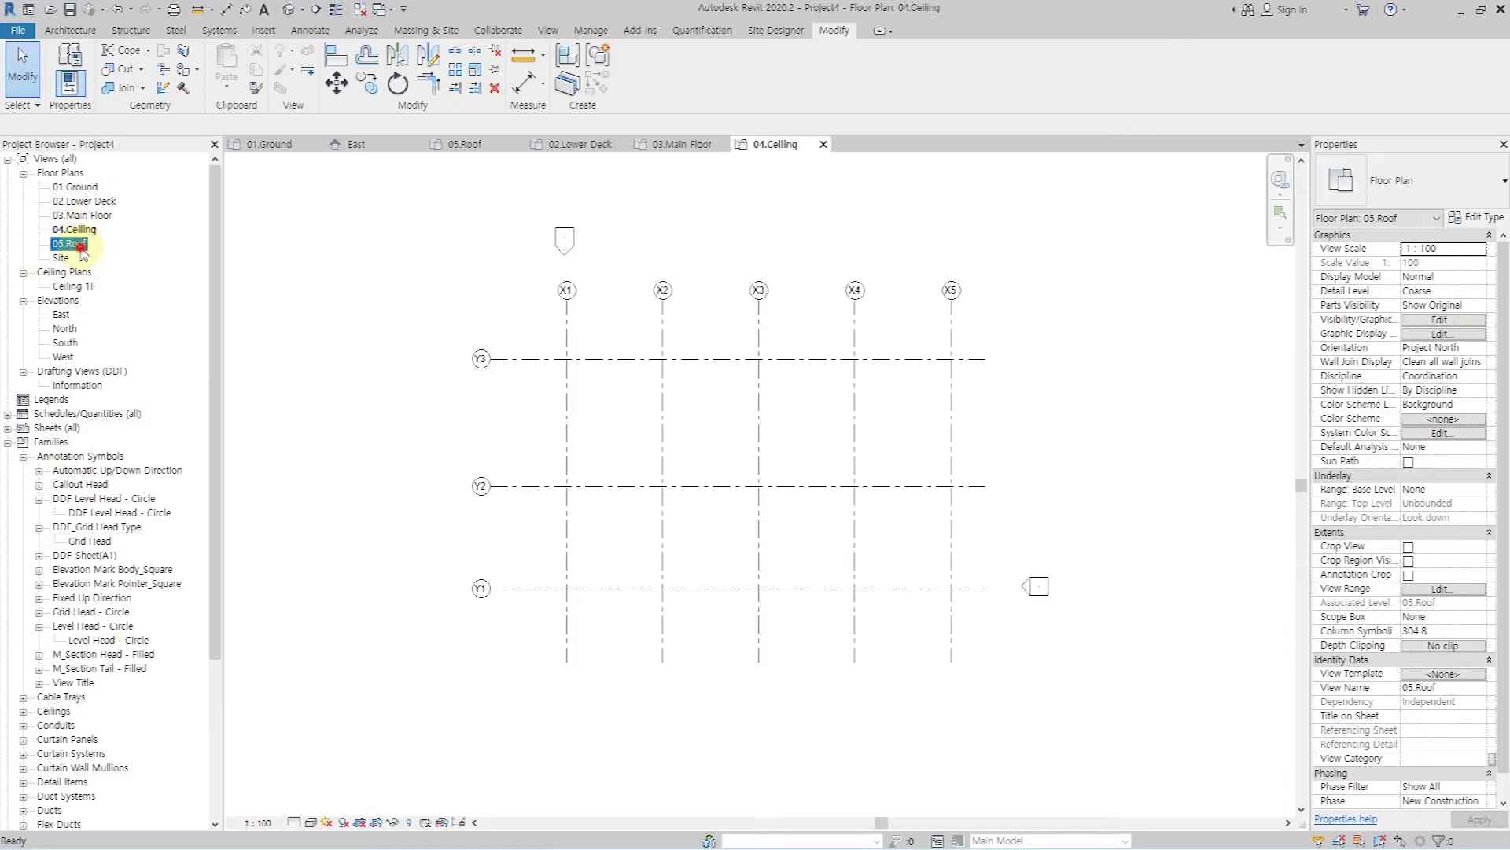
pyautogui.doubleClick(79, 188)
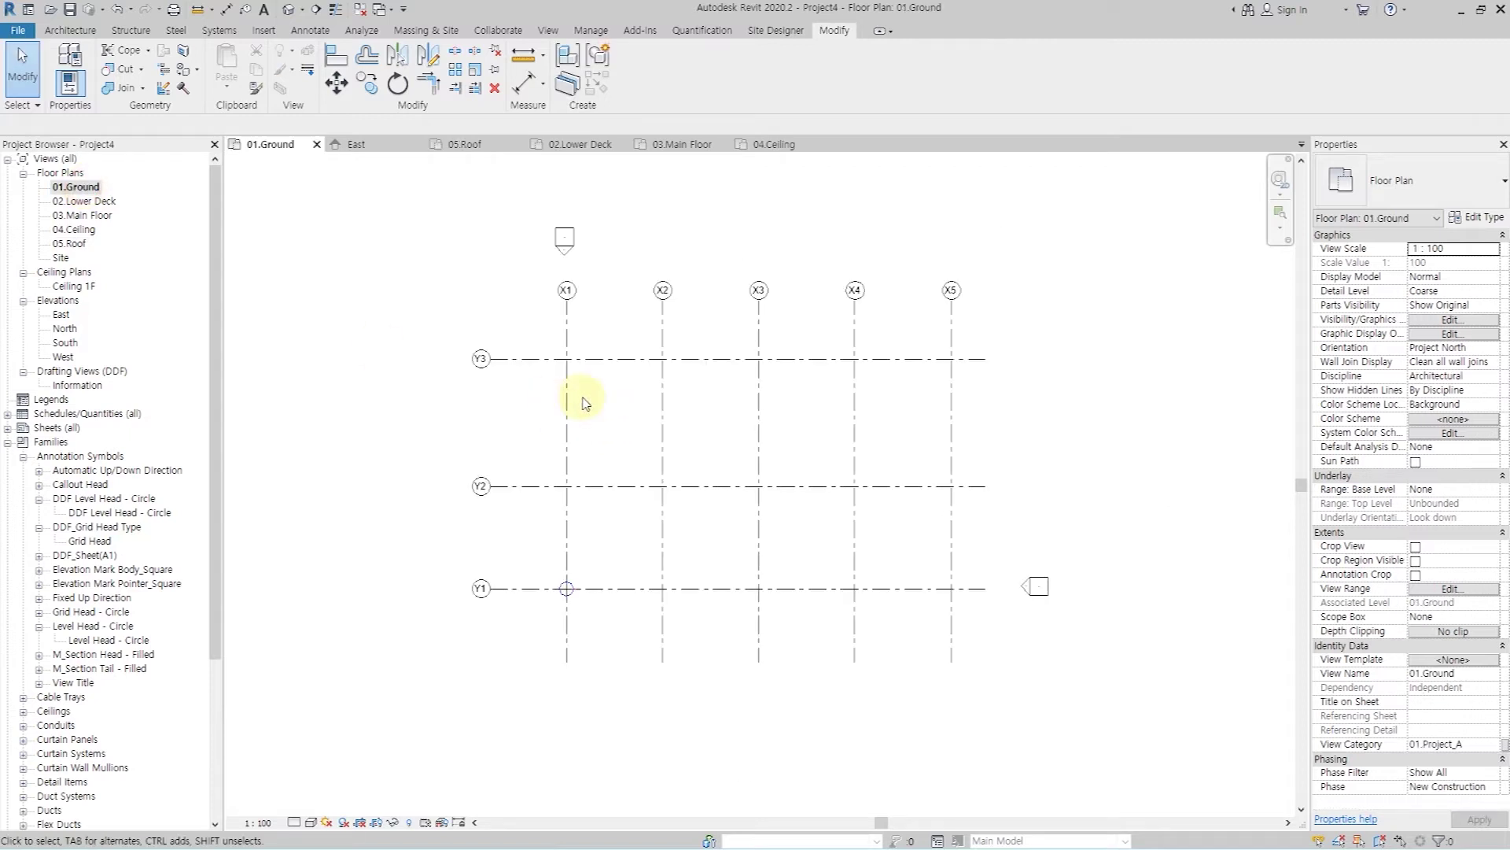
pyautogui.doubleClick(78, 230)
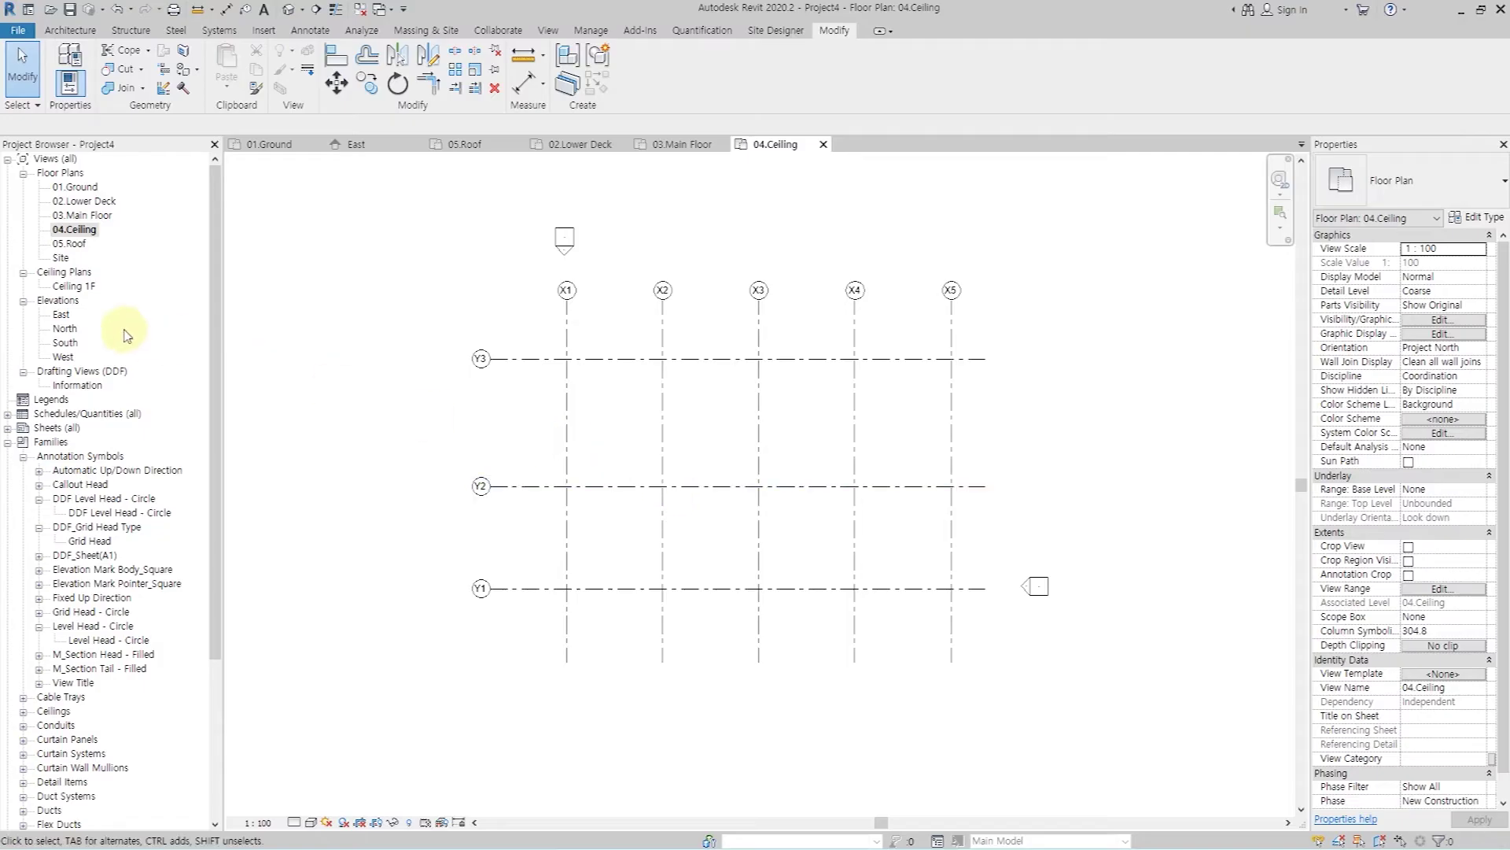
# - In the East elevation, drag the Y grid heads below 04.Ceiling, then check the upper plans
pyautogui.click(364, 149)
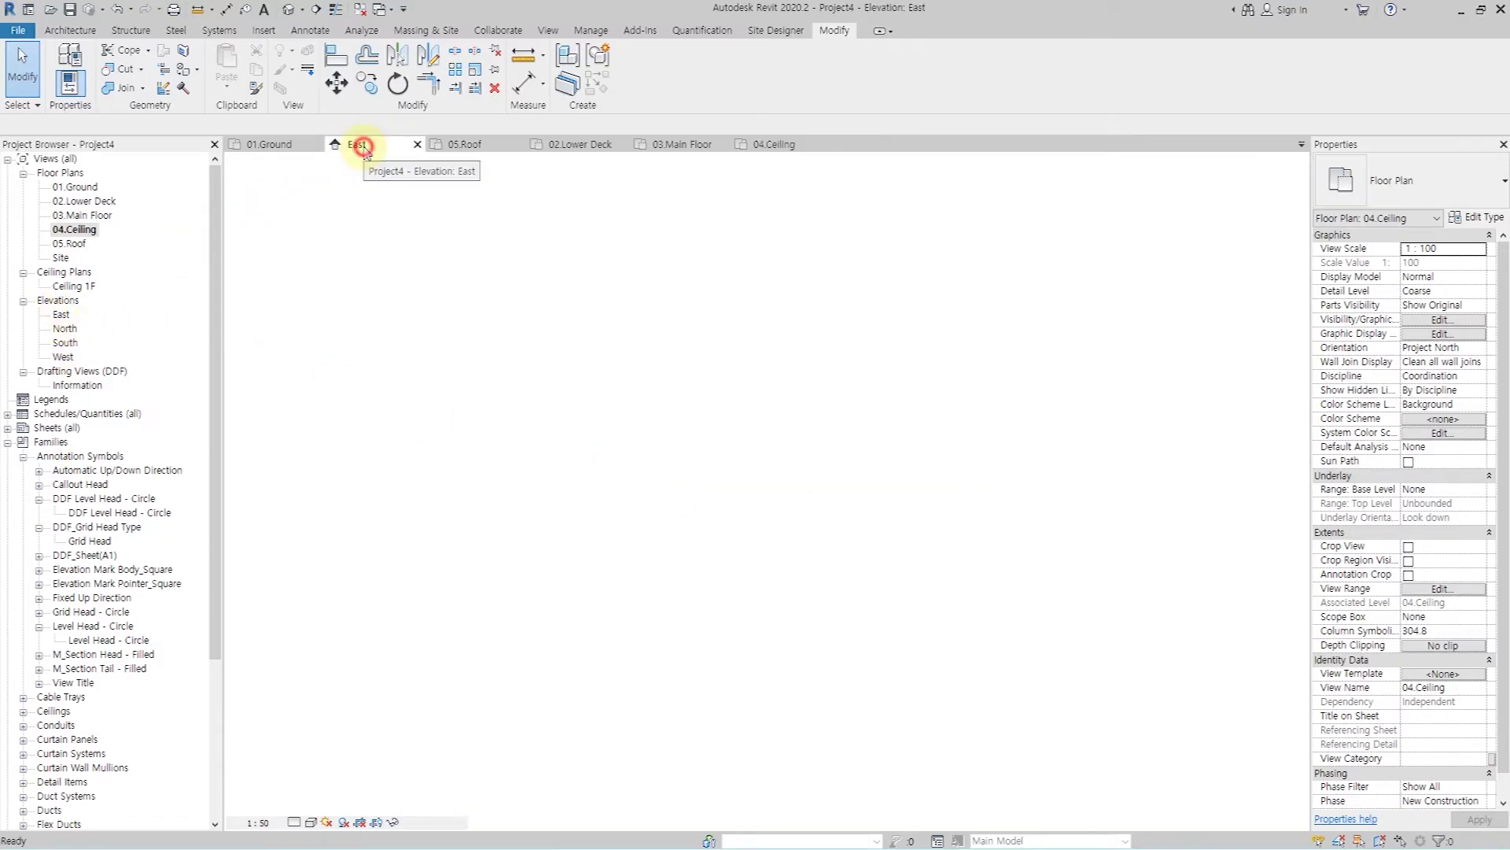
pyautogui.scroll(2, 725, 370)
pyautogui.scroll(-3, 698, 364)
pyautogui.scroll(1, 661, 352)
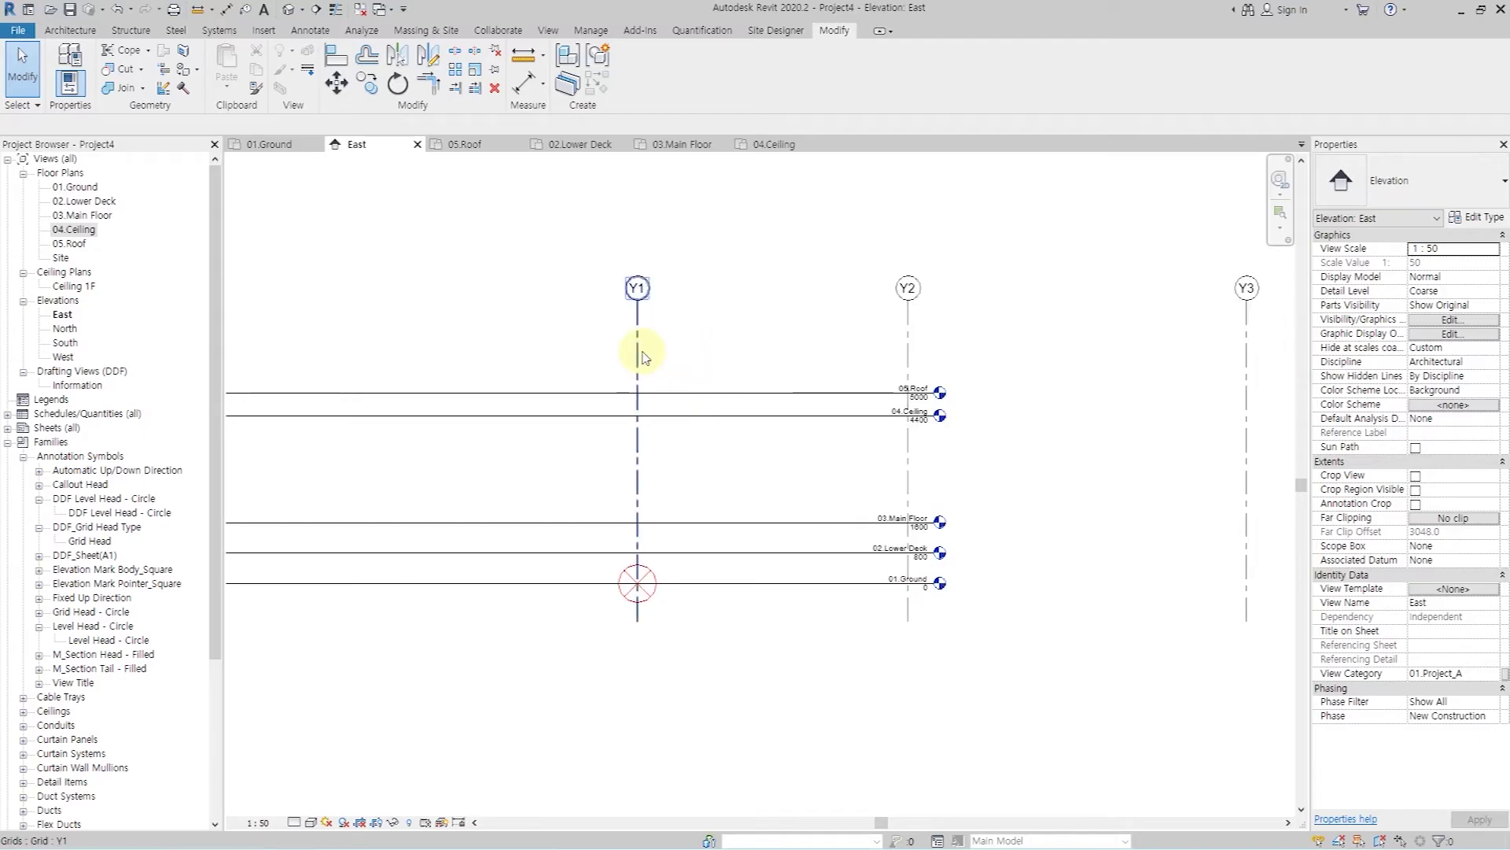
pyautogui.click(644, 358)
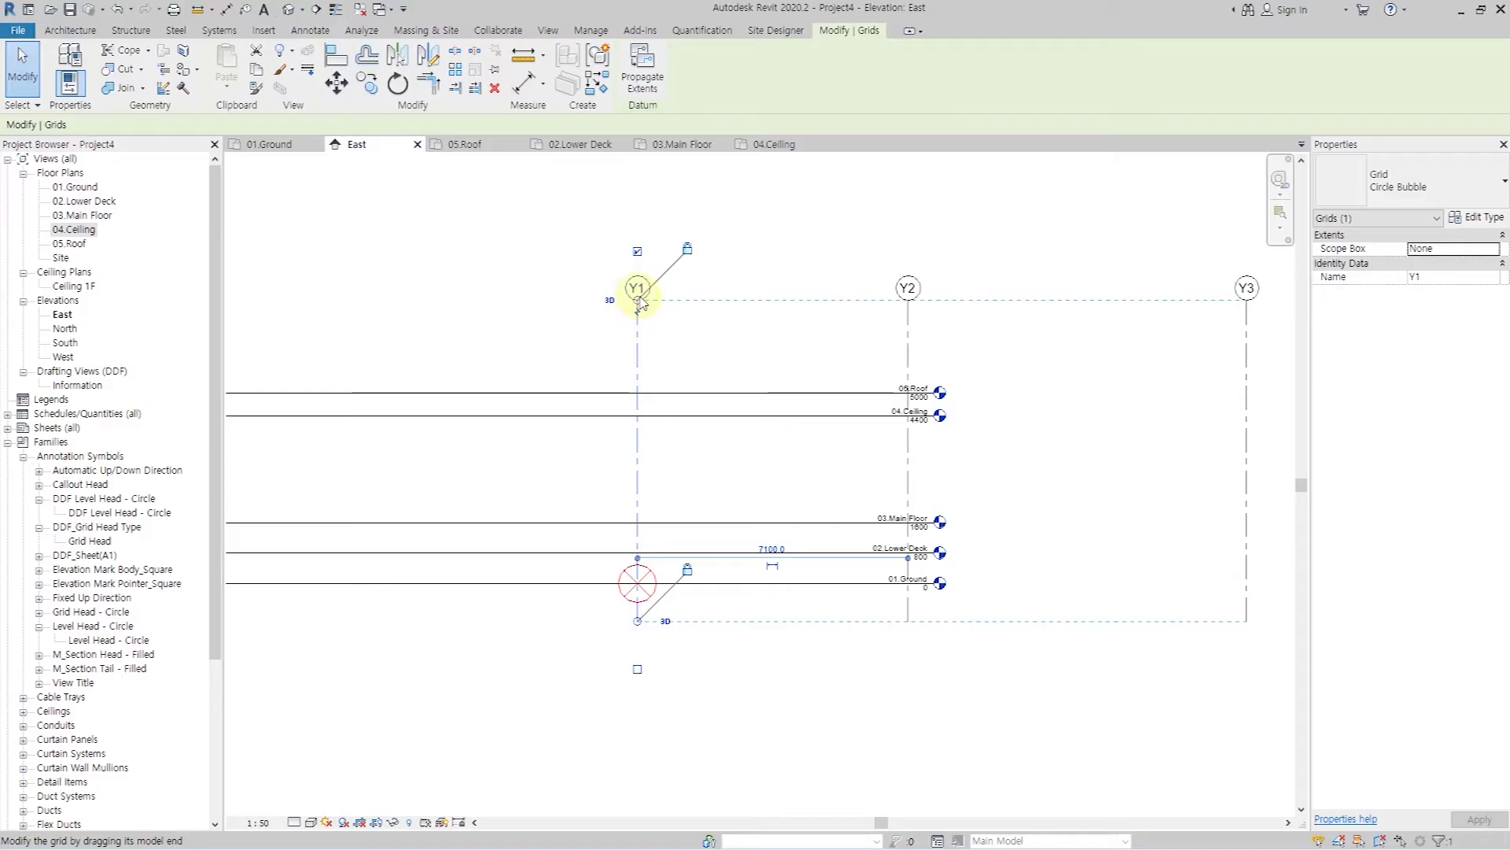
pyautogui.moveTo(638, 302); pyautogui.dragTo(638, 460)
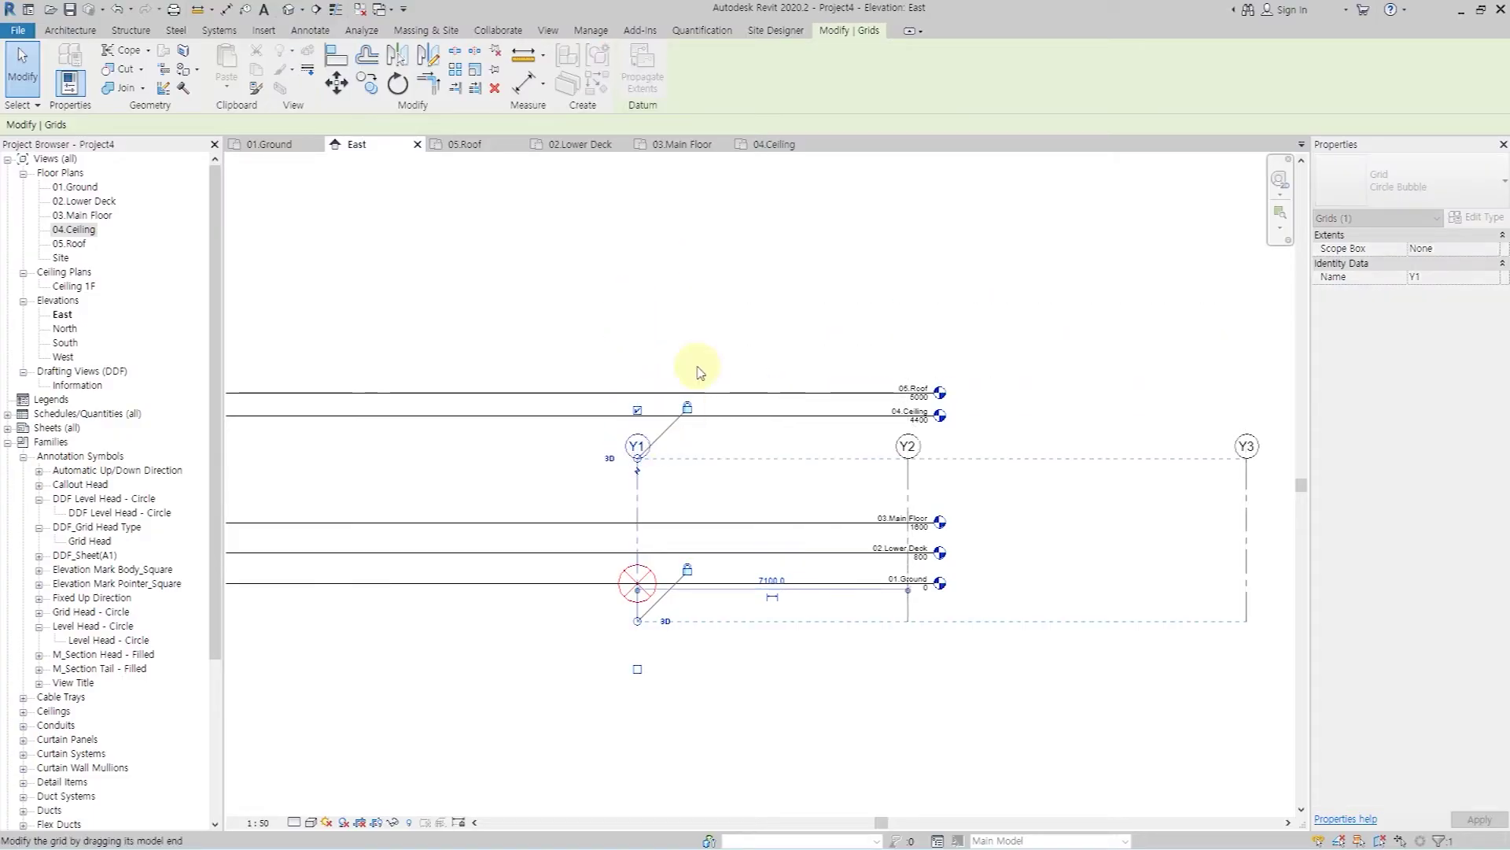
pyautogui.click(708, 303)
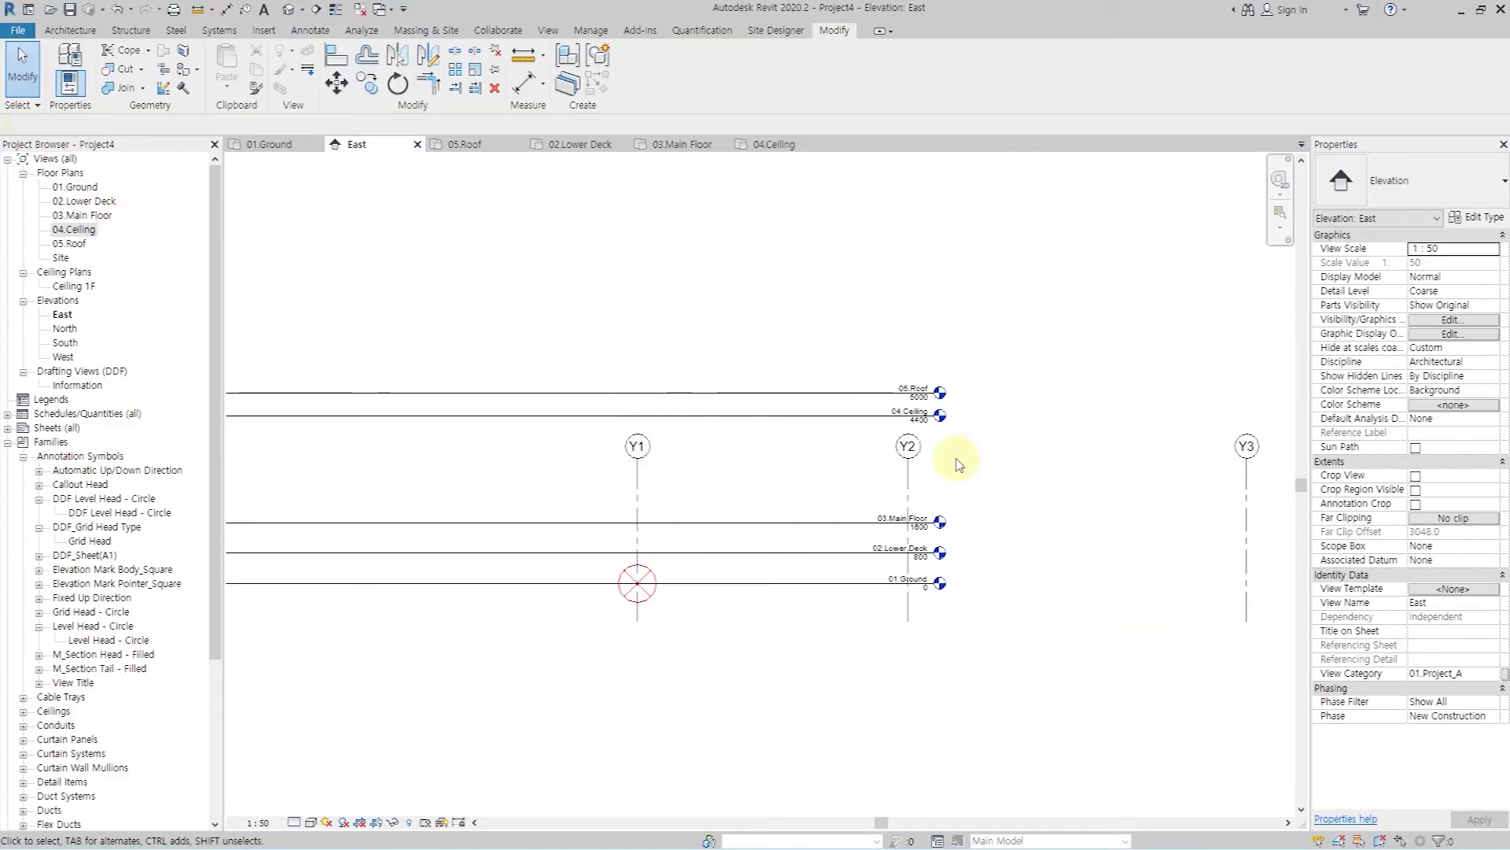
pyautogui.scroll(1, 944, 449)
pyautogui.scroll(2, 915, 456)
pyautogui.scroll(-1, 1146, 472)
pyautogui.scroll(-1, 1022, 512)
pyautogui.doubleClick(78, 233)
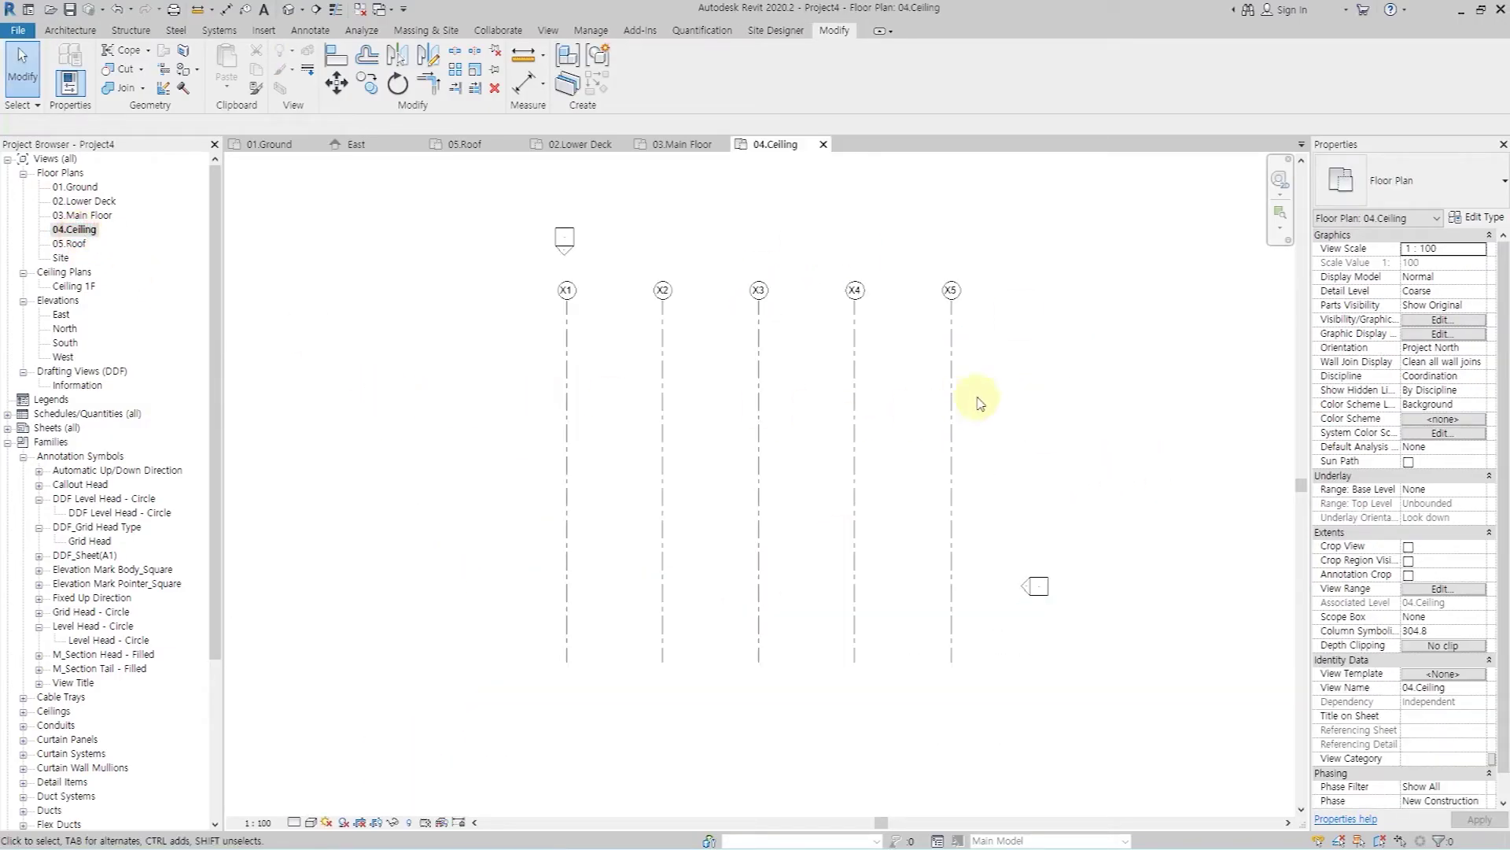
pyautogui.doubleClick(75, 244)
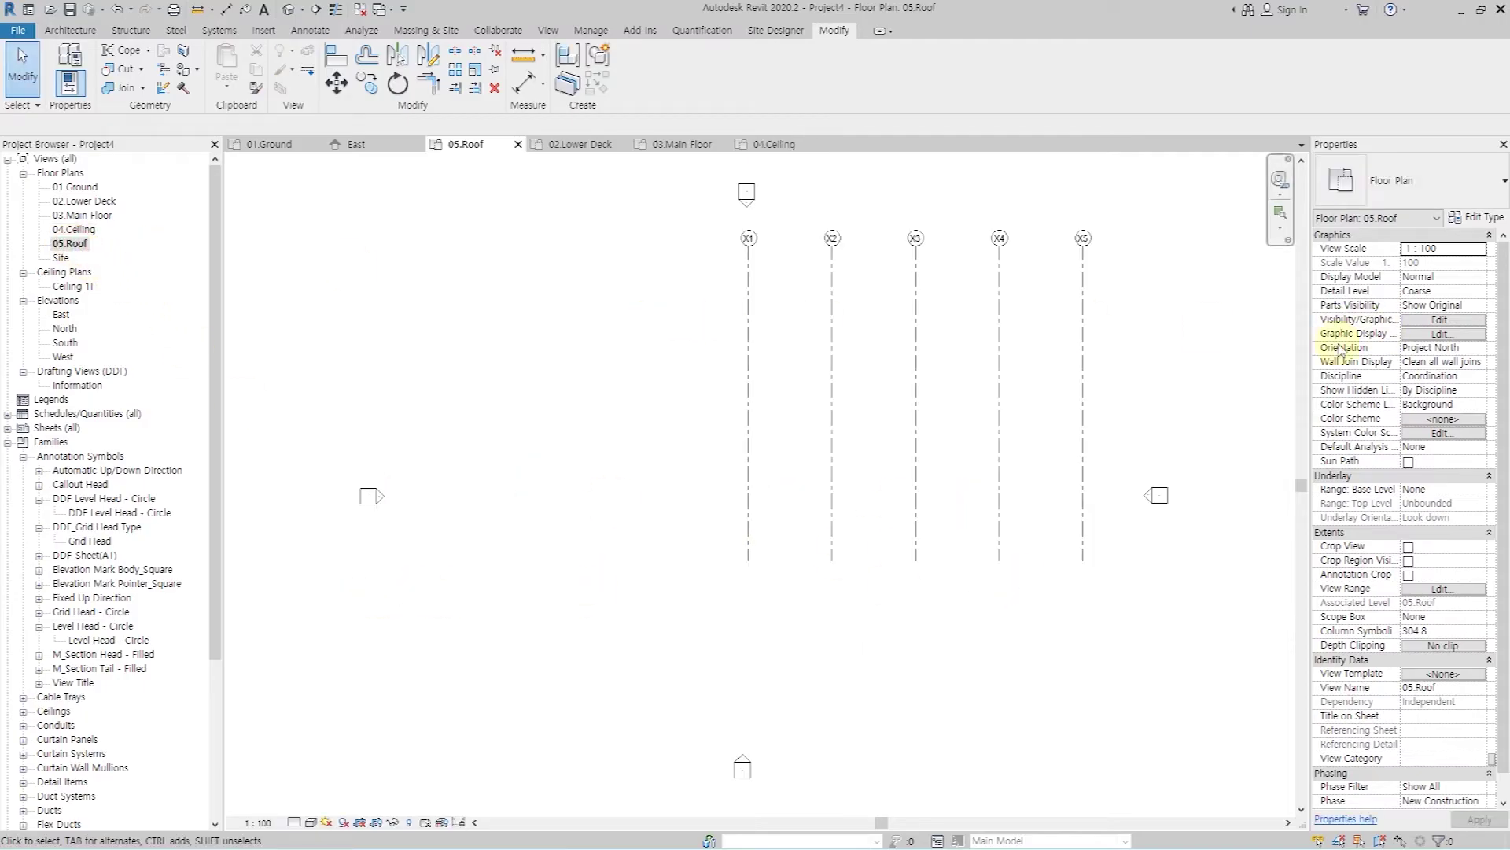
# - In the East elevation, drag the Y grid tops above the 05.Roof level
pyautogui.click(363, 147)
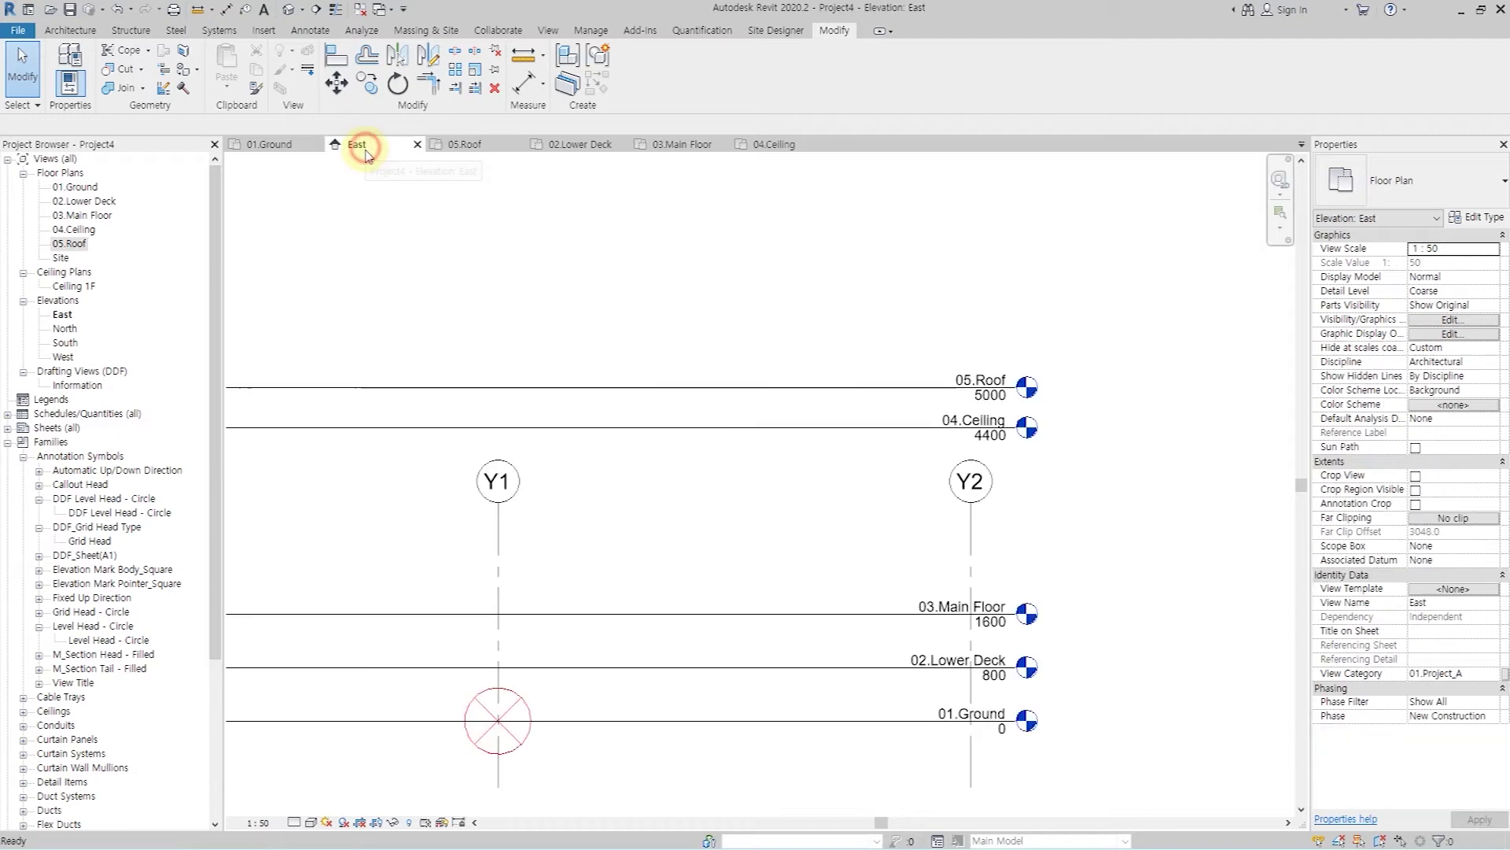
pyautogui.click(504, 590)
pyautogui.moveTo(504, 500); pyautogui.dragTo(497, 240)
pyautogui.click(640, 313)
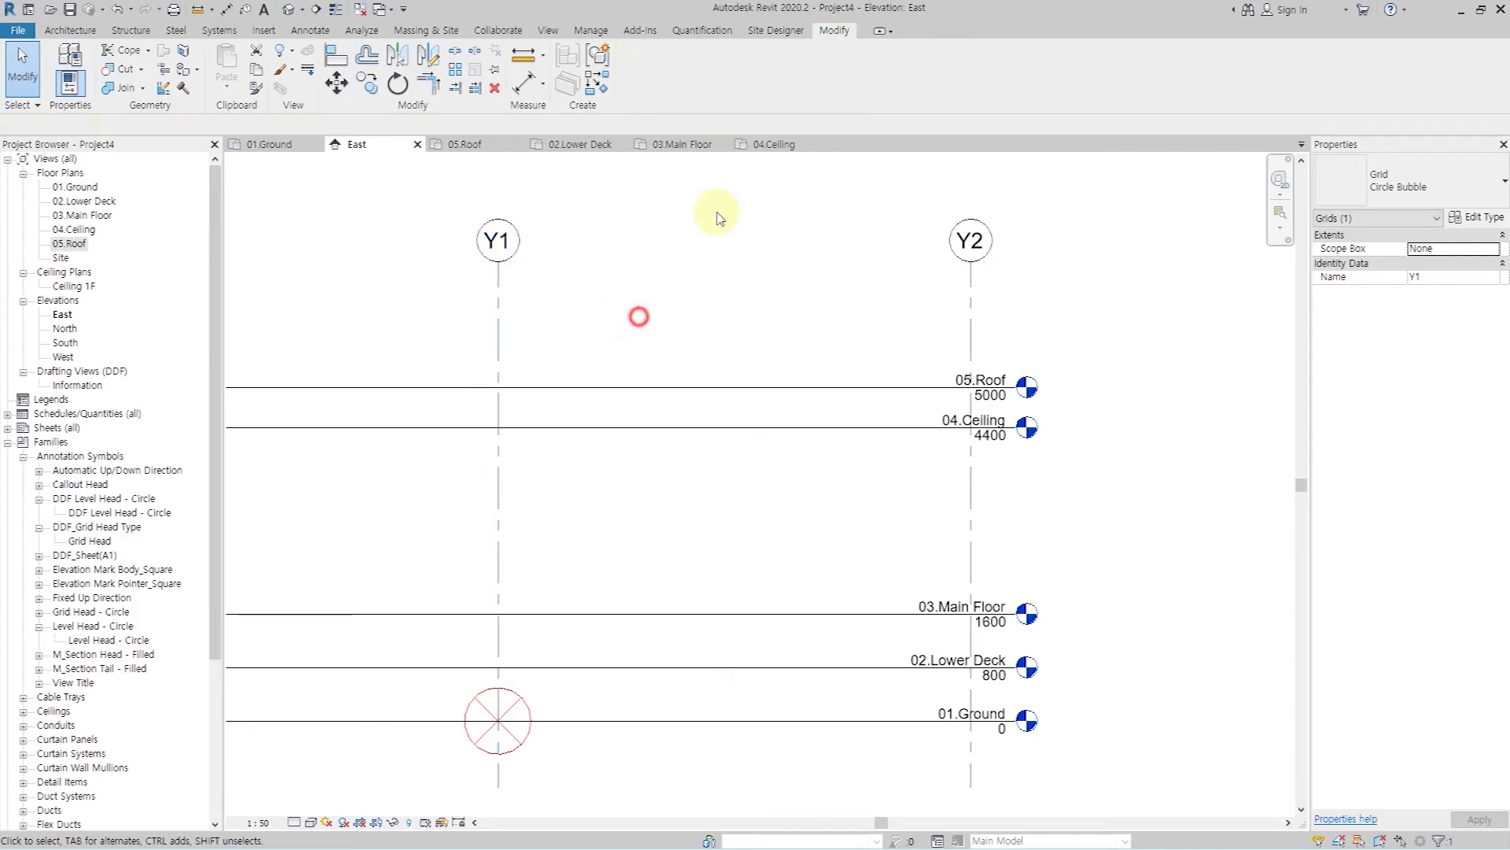
# - Check the grids on the 04.Ceiling and 05.Roof plans, then return to 01.Ground
pyautogui.click(770, 148)
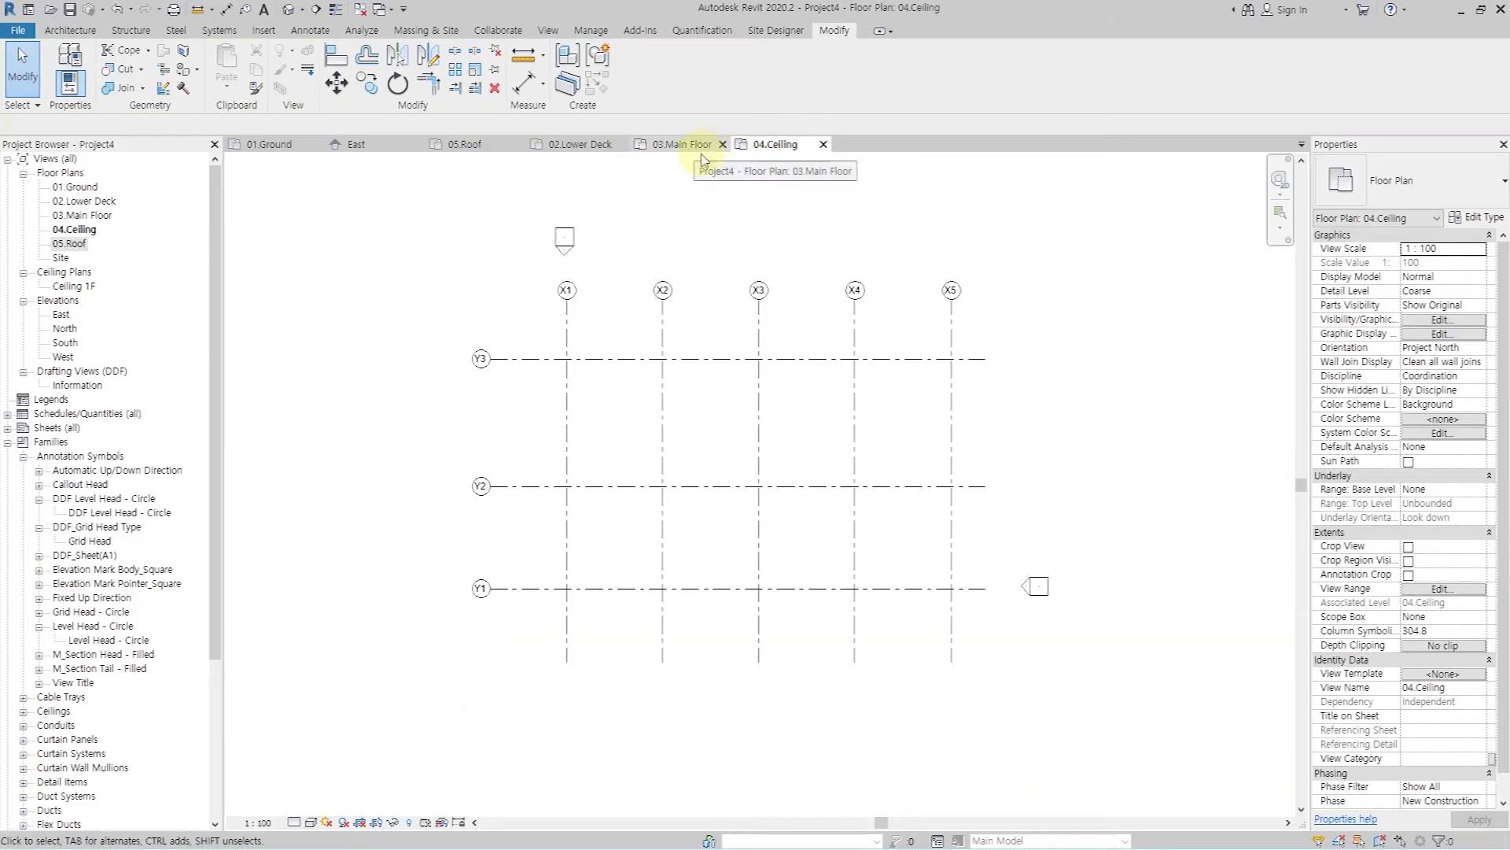
pyautogui.doubleClick(76, 244)
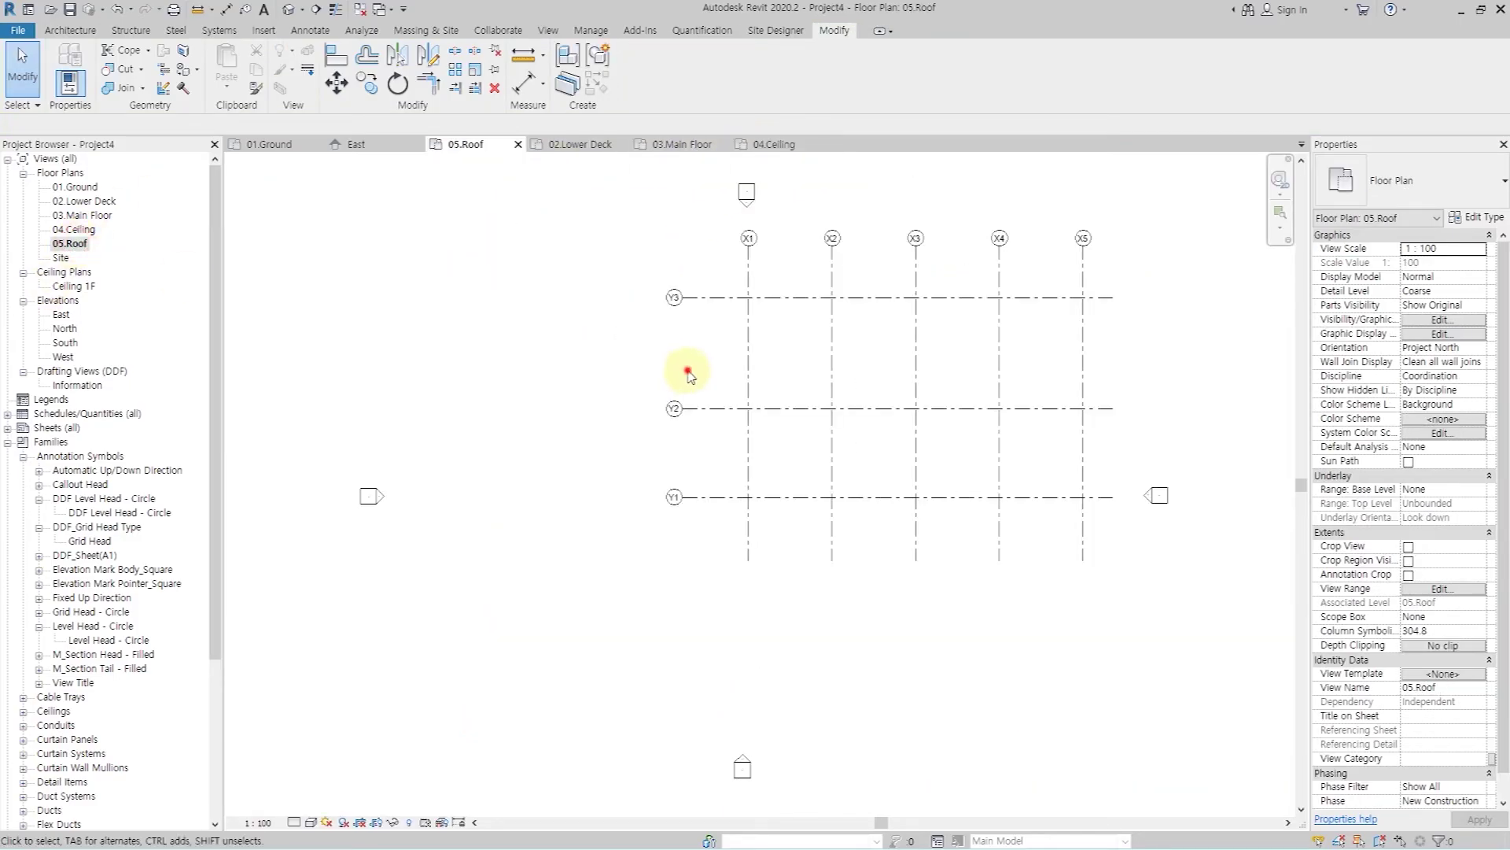
pyautogui.scroll(1, 778, 413)
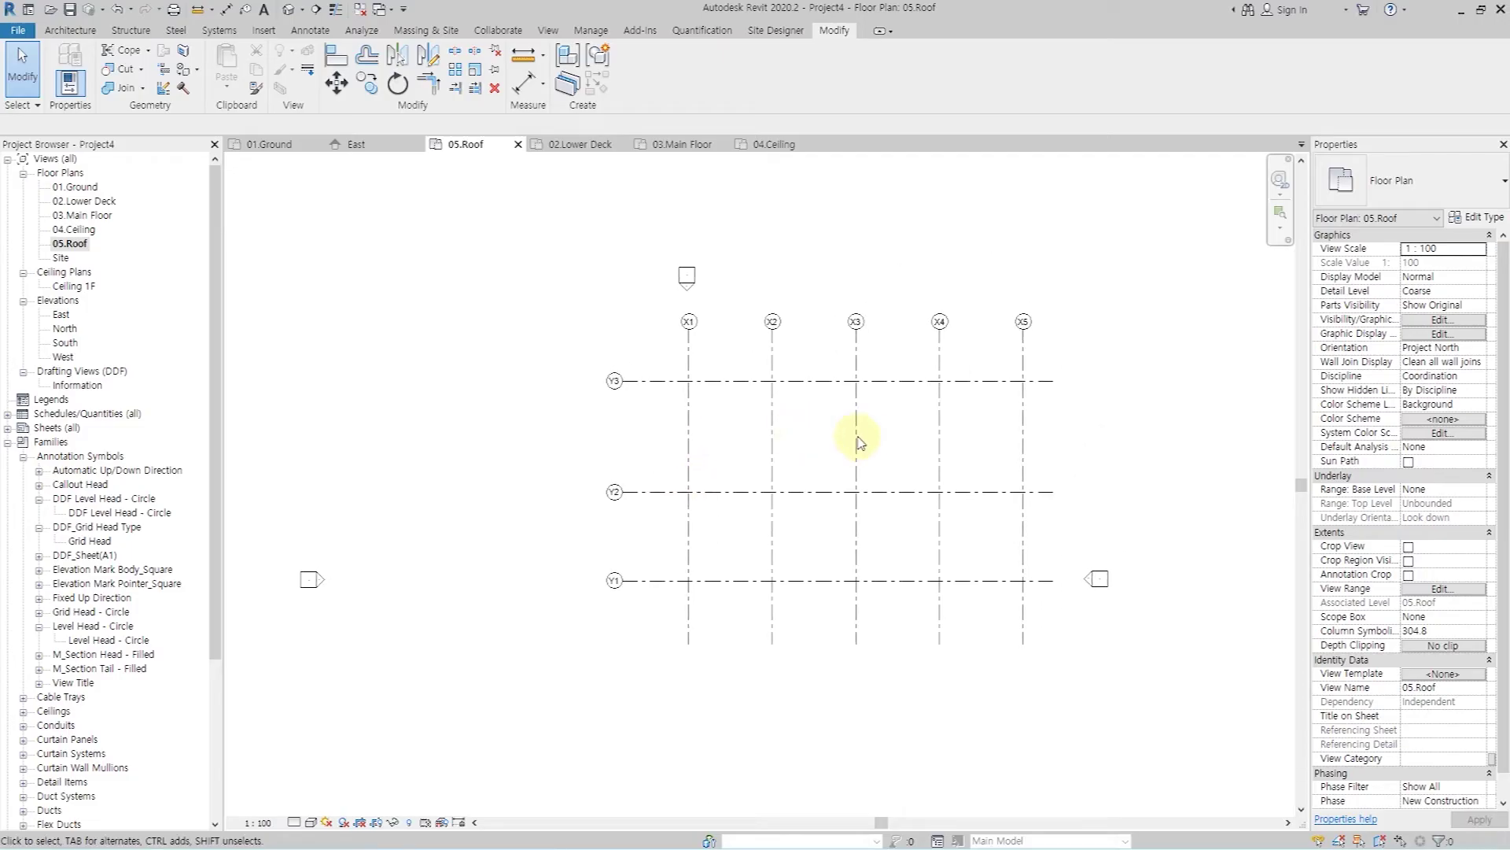
pyautogui.scroll(1, 860, 438)
pyautogui.middleClick(833, 442)
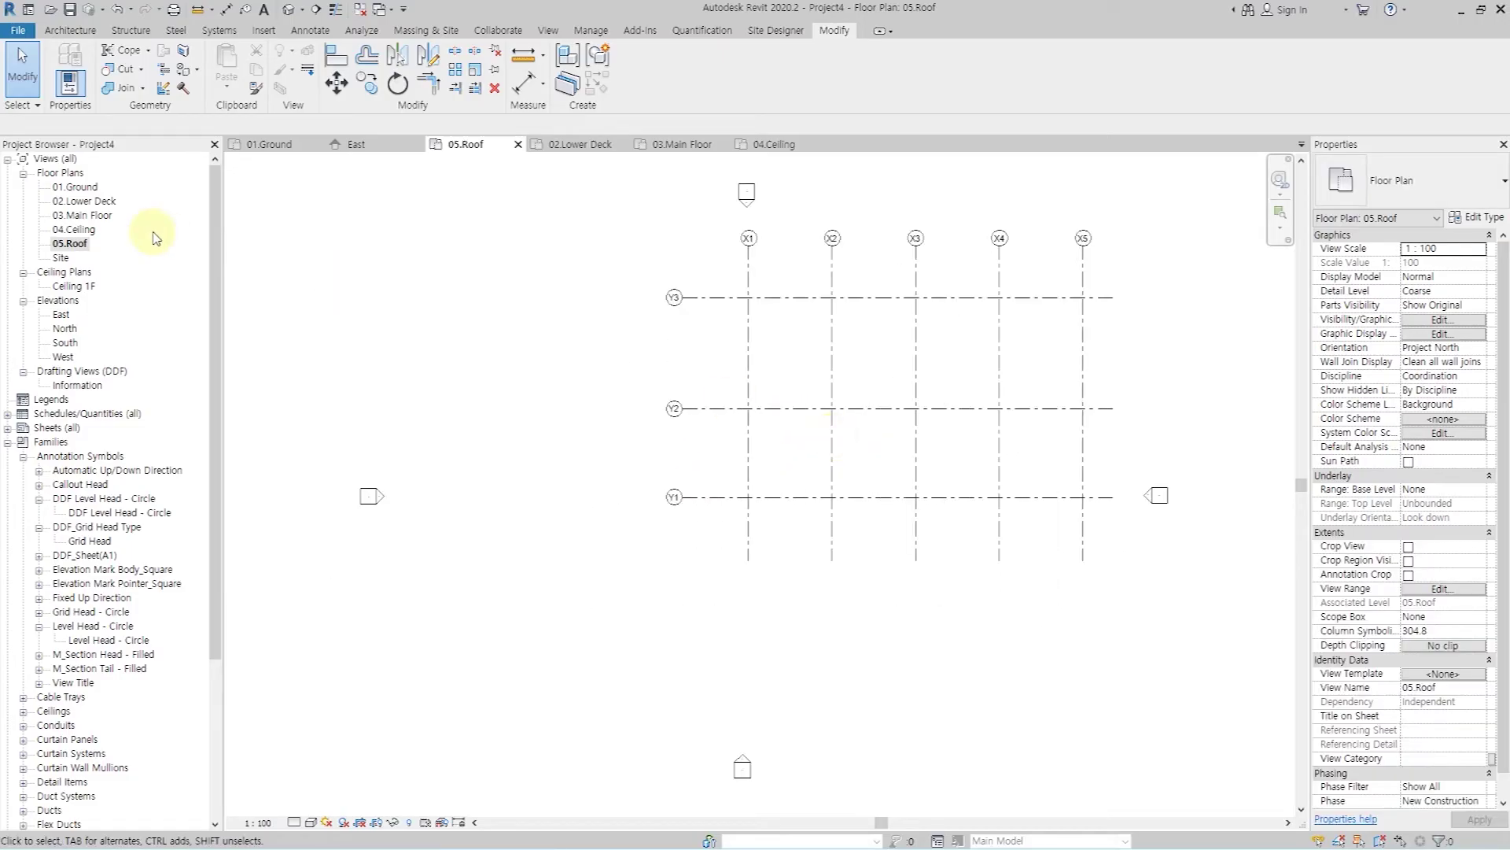
pyautogui.click(81, 187)
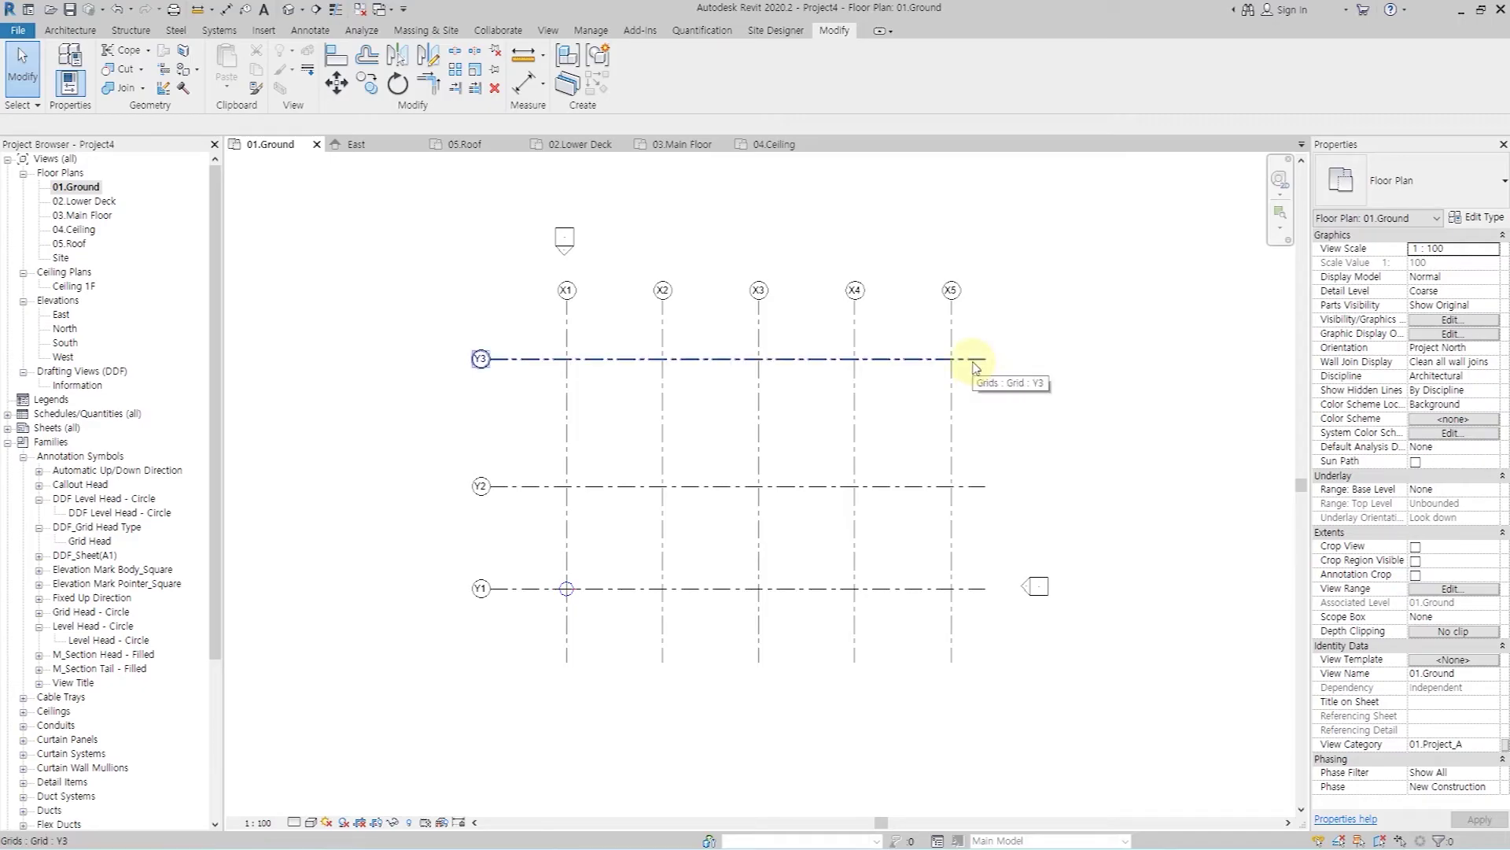
# - Drag grid Y3's right end far to the right, lengthening the Y grids past X5
pyautogui.click(975, 367)
pyautogui.scroll(3, 984, 338)
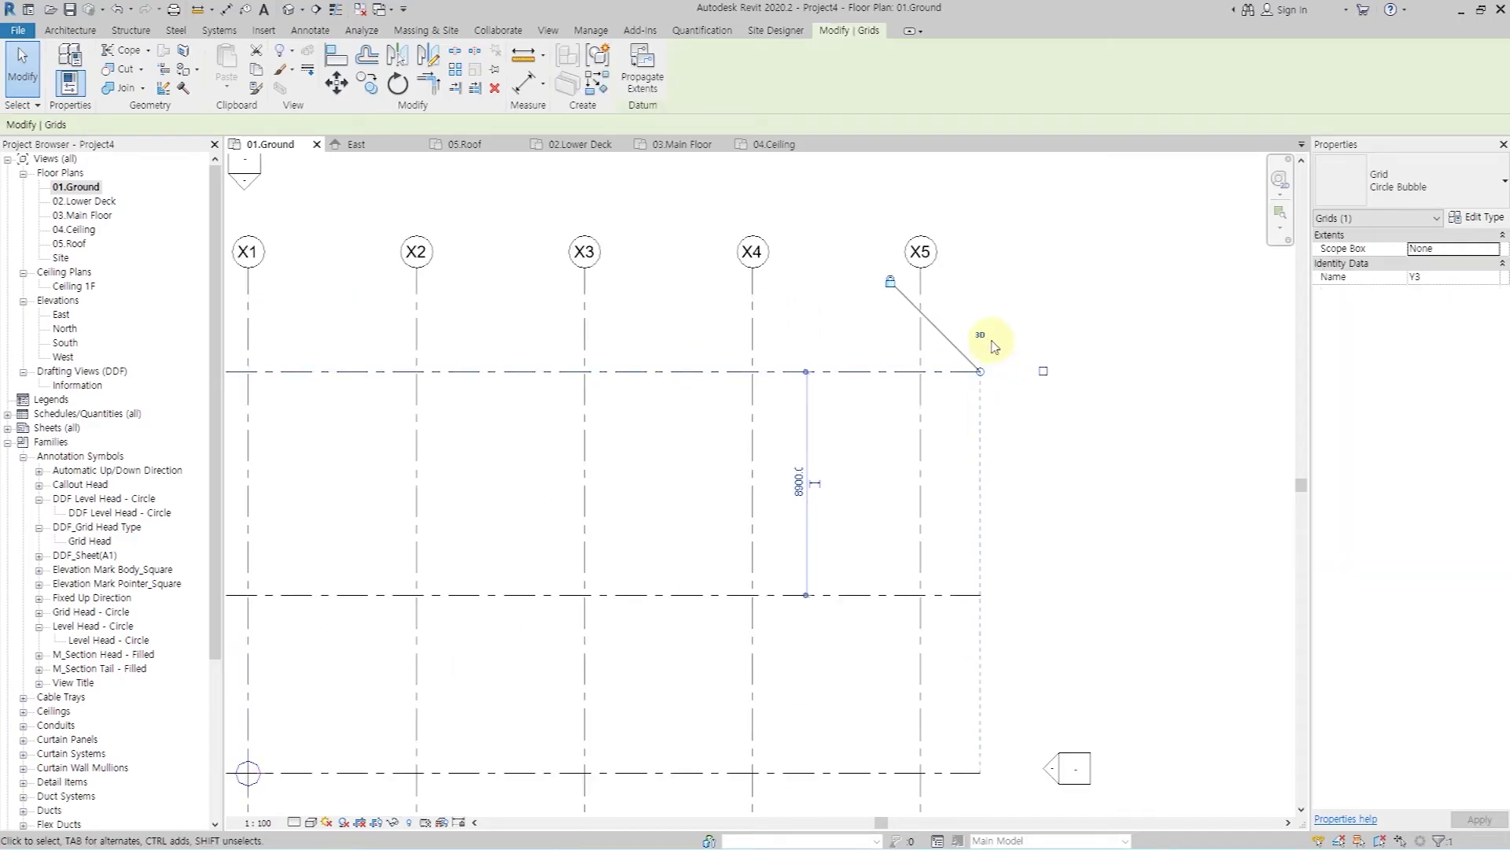
pyautogui.scroll(2, 979, 330)
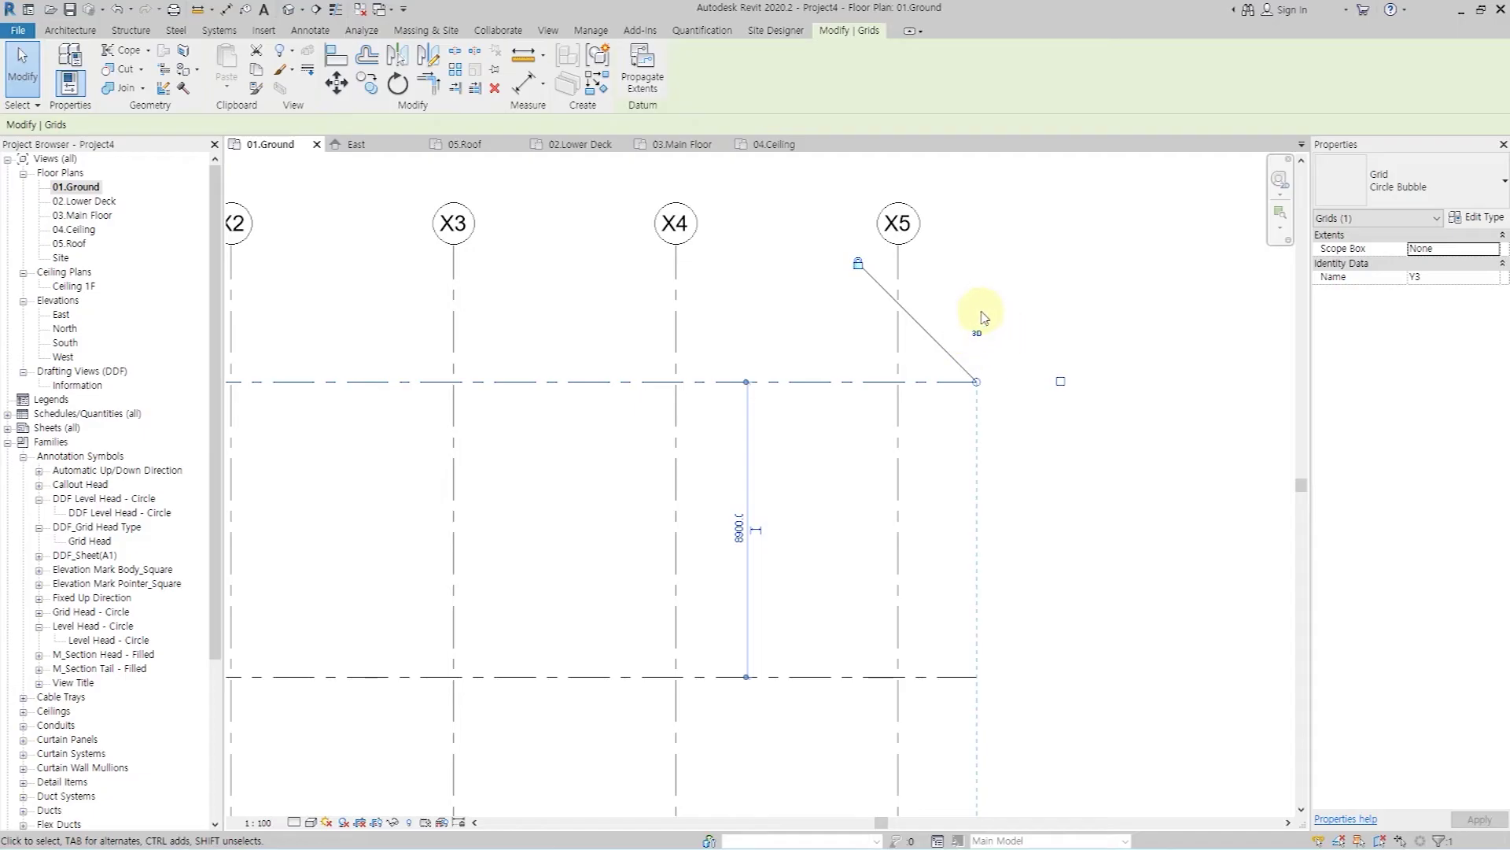
pyautogui.scroll(-3, 852, 377)
pyautogui.scroll(-1, 819, 404)
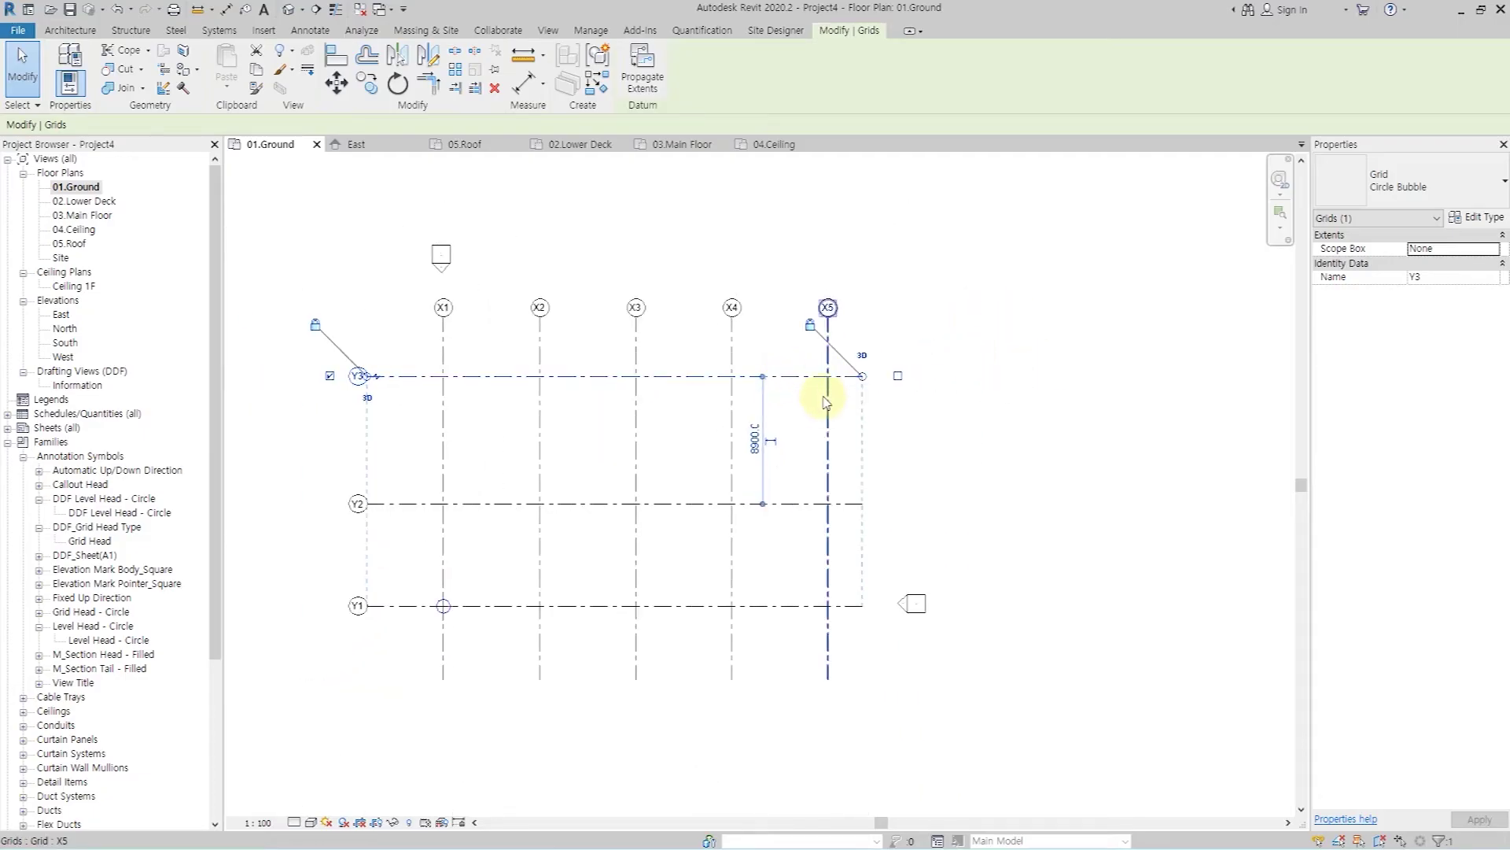
pyautogui.moveTo(862, 376); pyautogui.dragTo(1057, 363)
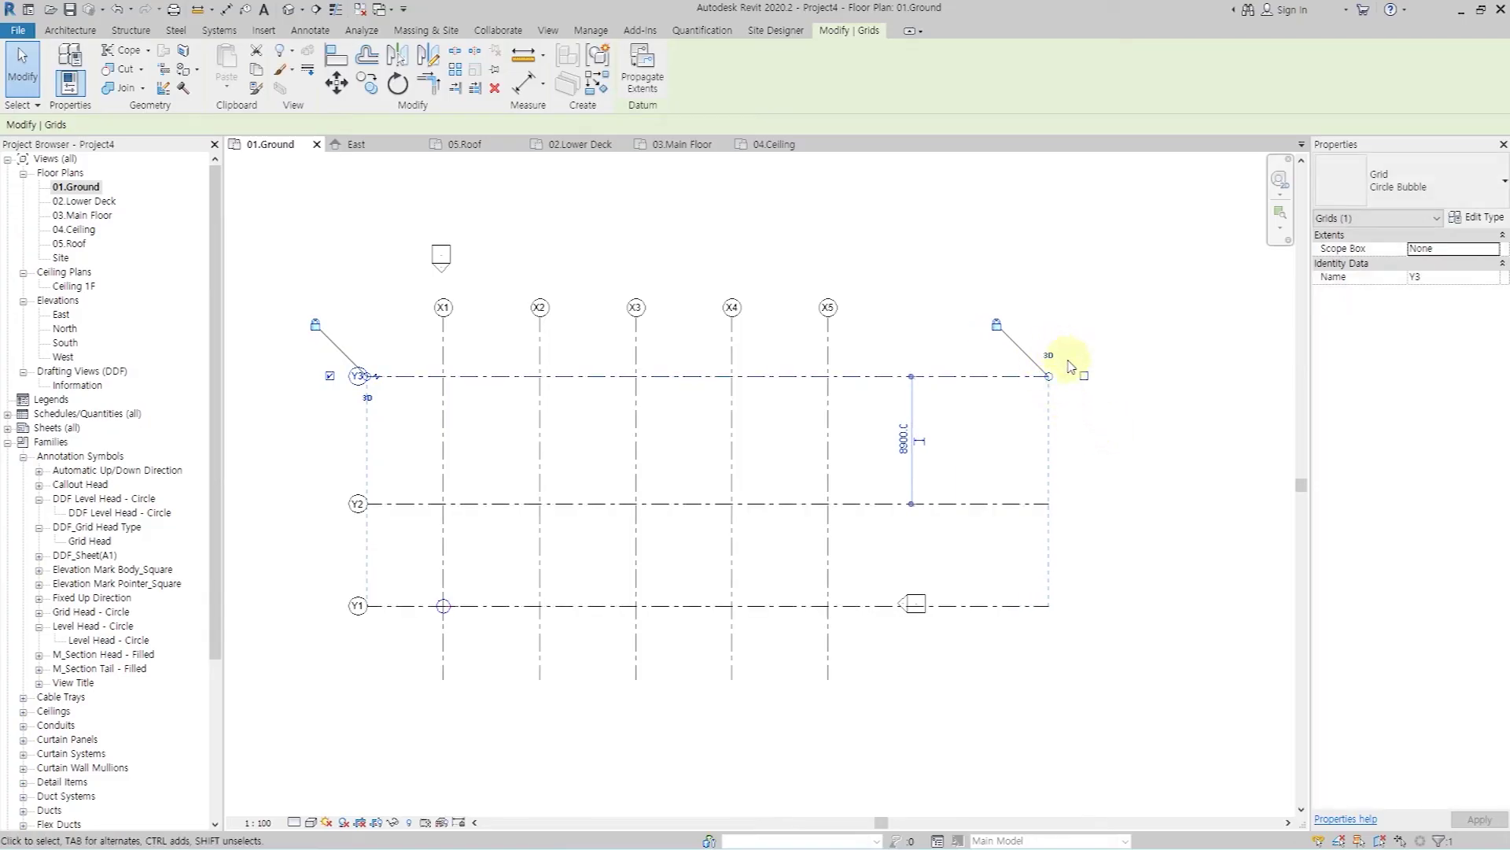
pyautogui.click(1115, 427)
# - Review the longer Y grids on 02.Lower Deck, 03.Main Floor, 04.Ceiling and 05.Roof
pyautogui.doubleClick(103, 203)
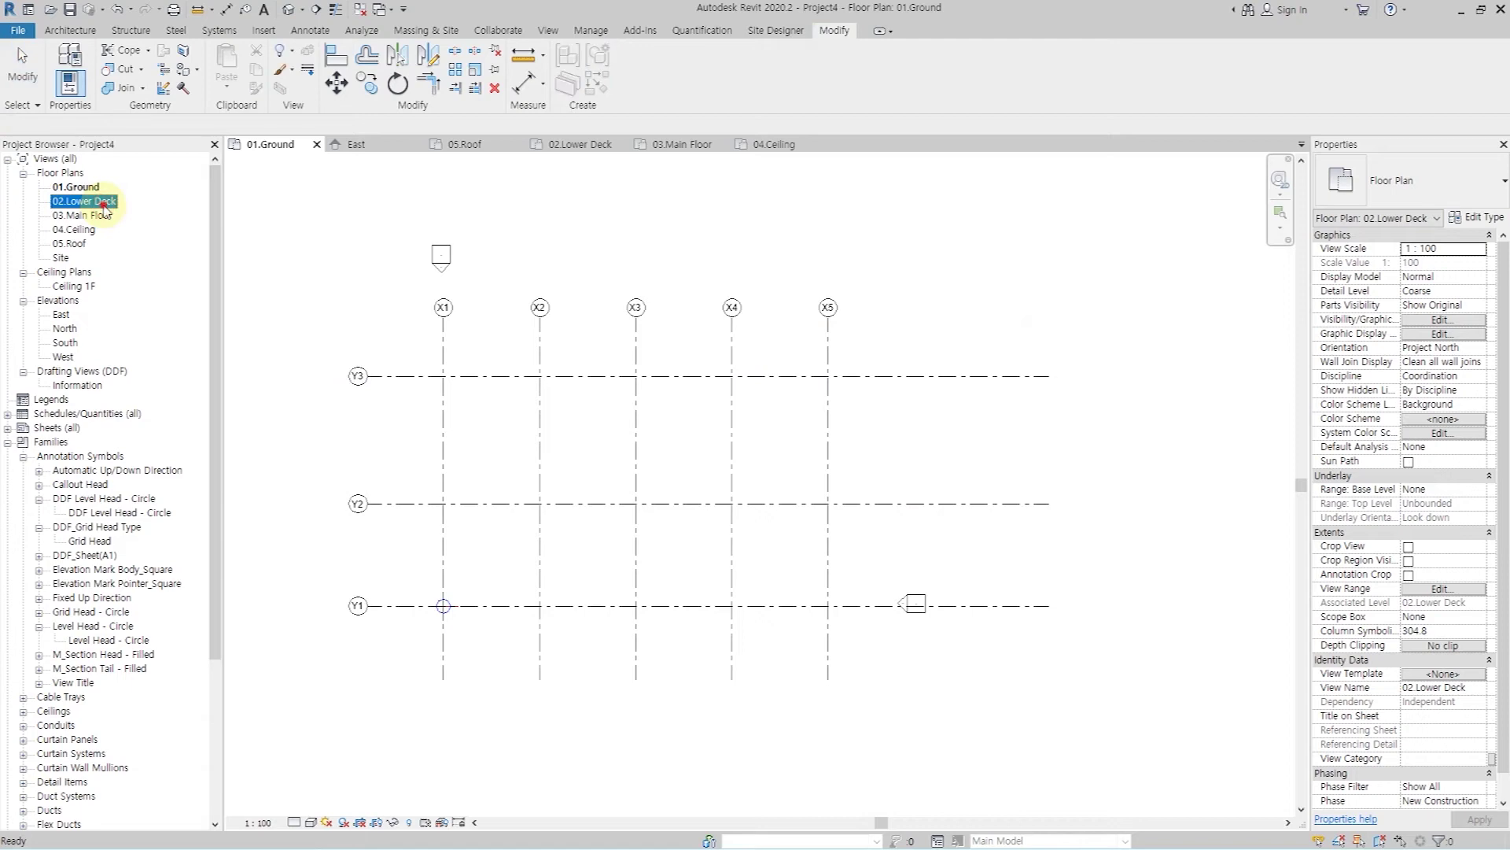
pyautogui.doubleClick(98, 215)
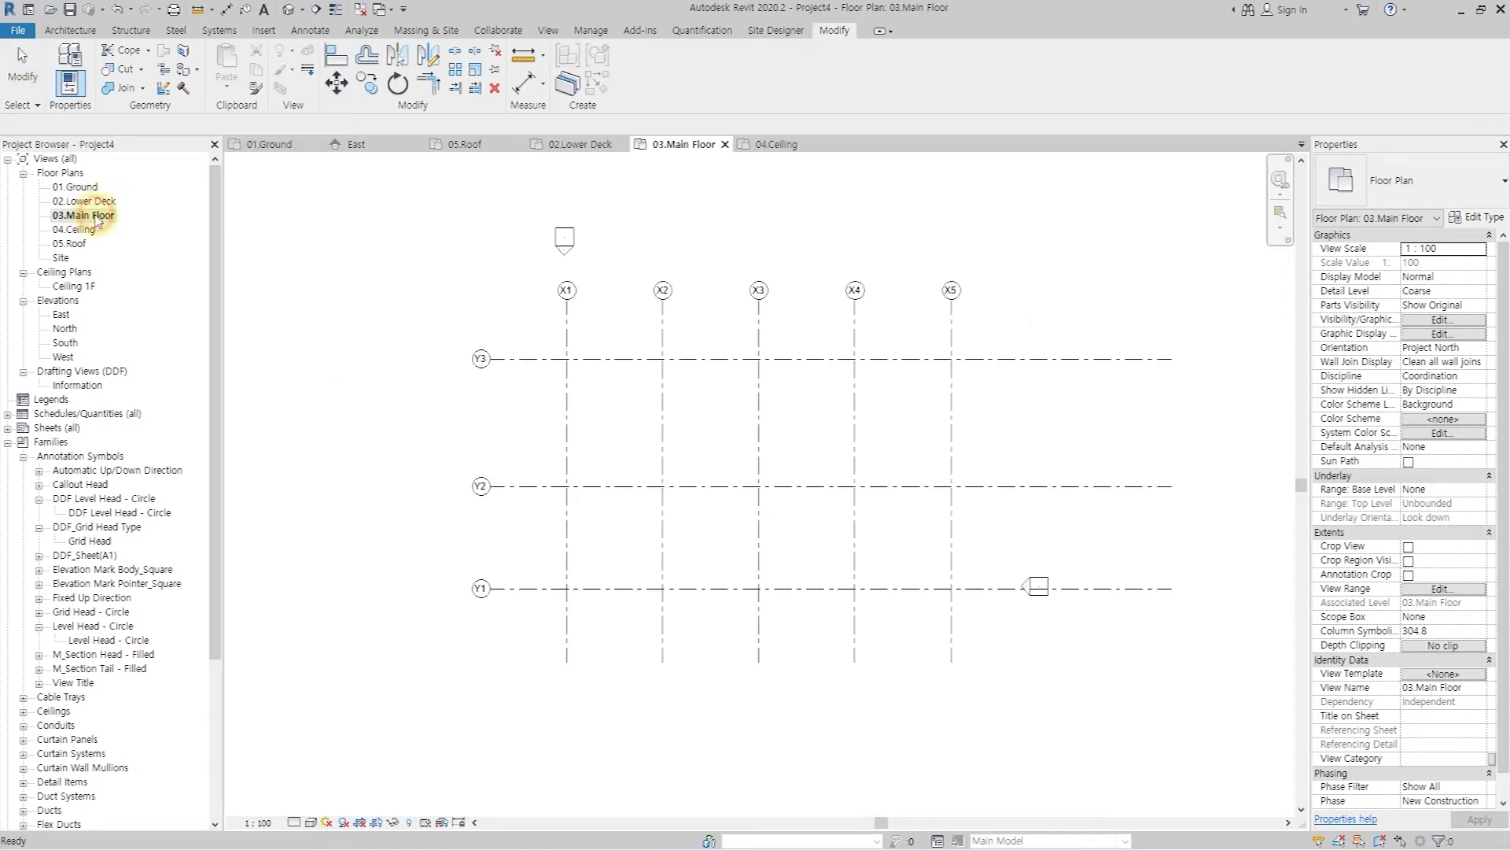
pyautogui.doubleClick(82, 229)
pyautogui.doubleClick(78, 243)
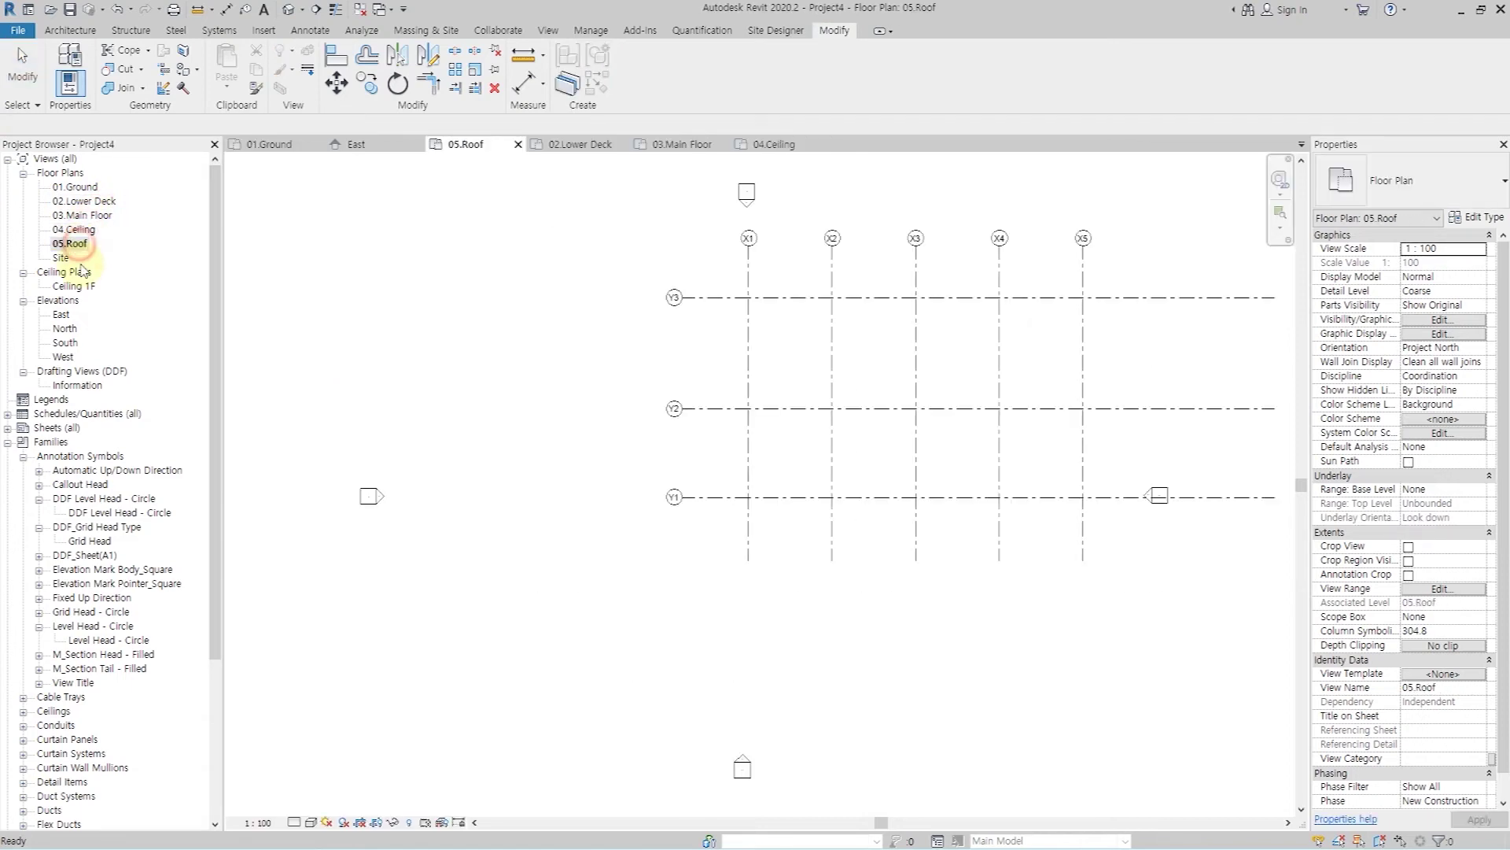
pyautogui.scroll(3, 770, 398)
# - In 01.Ground, switch Y3's right end to view-only and pull it back left
pyautogui.doubleClick(93, 189)
pyautogui.click(970, 377)
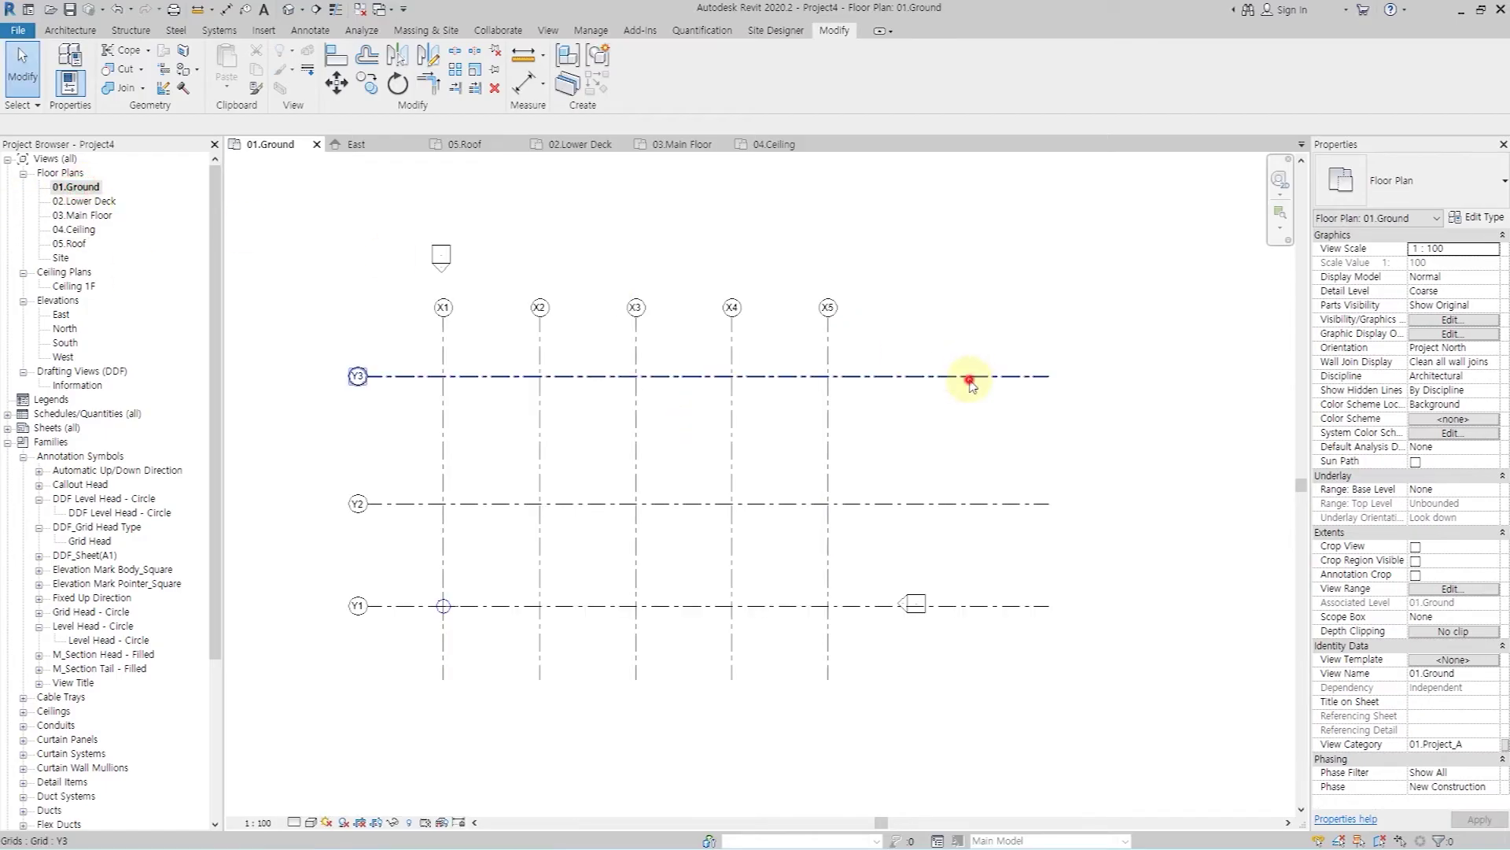
pyautogui.scroll(2, 1049, 359)
pyautogui.scroll(1, 1046, 354)
pyautogui.click(1045, 351)
pyautogui.scroll(-2, 1046, 358)
pyautogui.scroll(-2, 1038, 378)
pyautogui.moveTo(1038, 378); pyautogui.dragTo(858, 380)
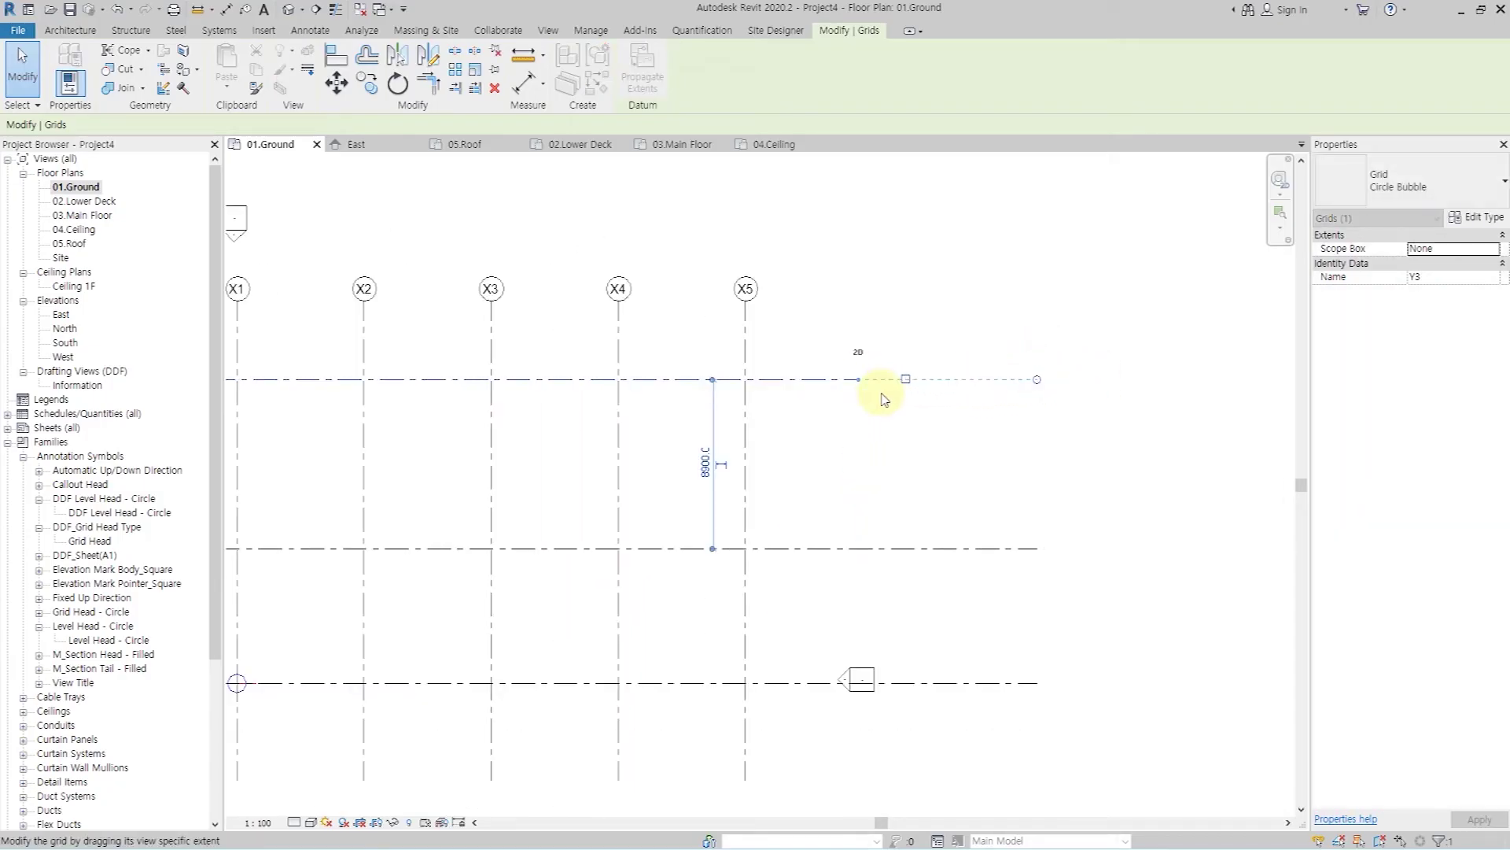
pyautogui.click(886, 413)
pyautogui.scroll(-2, 886, 413)
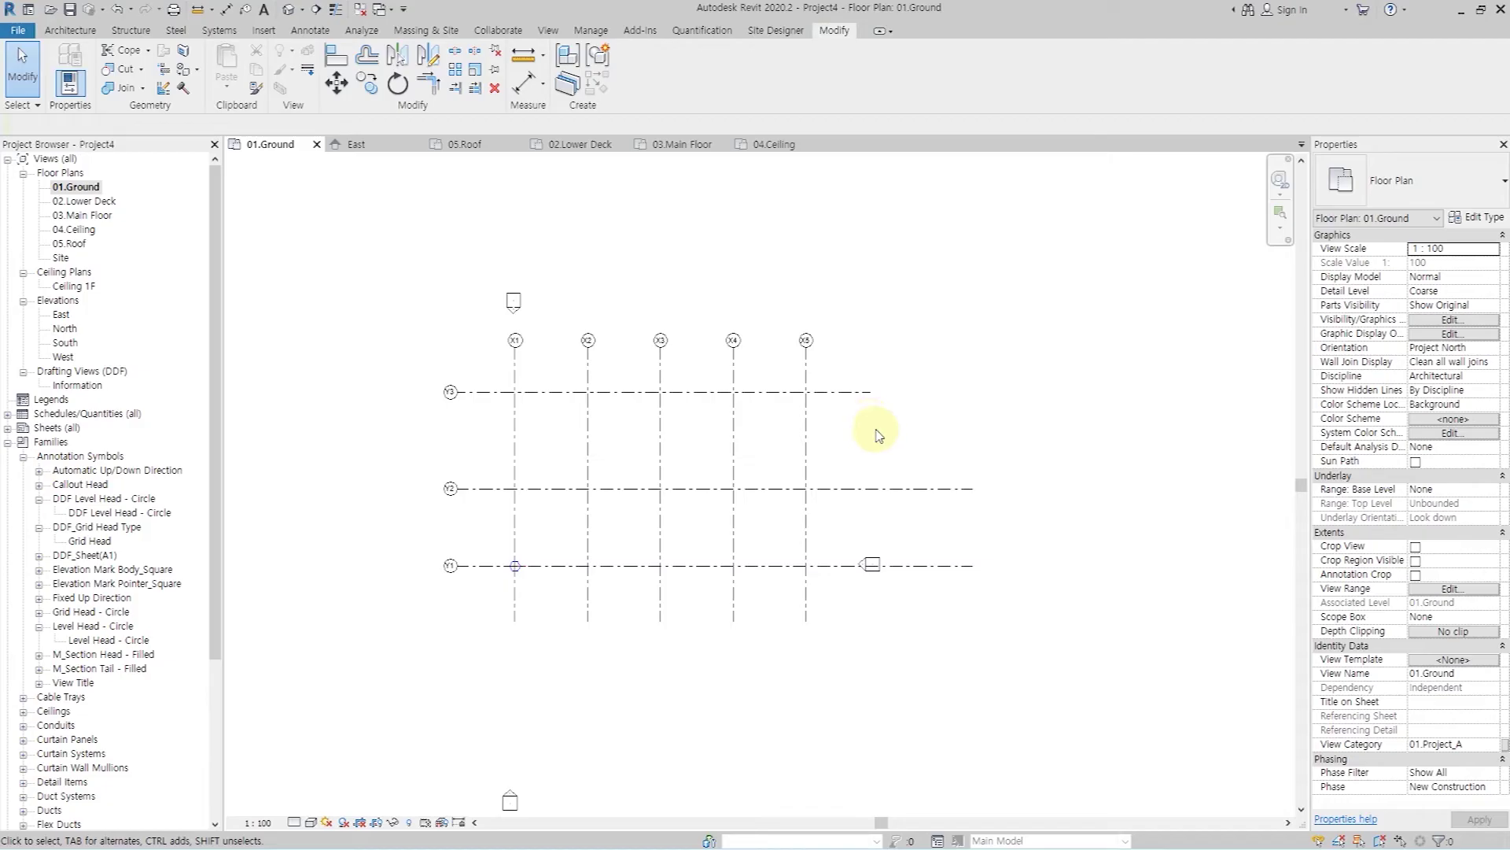
# - Check the grids on 02.Lower Deck through 05.Roof, then return to 01.Ground
pyautogui.doubleClick(88, 201)
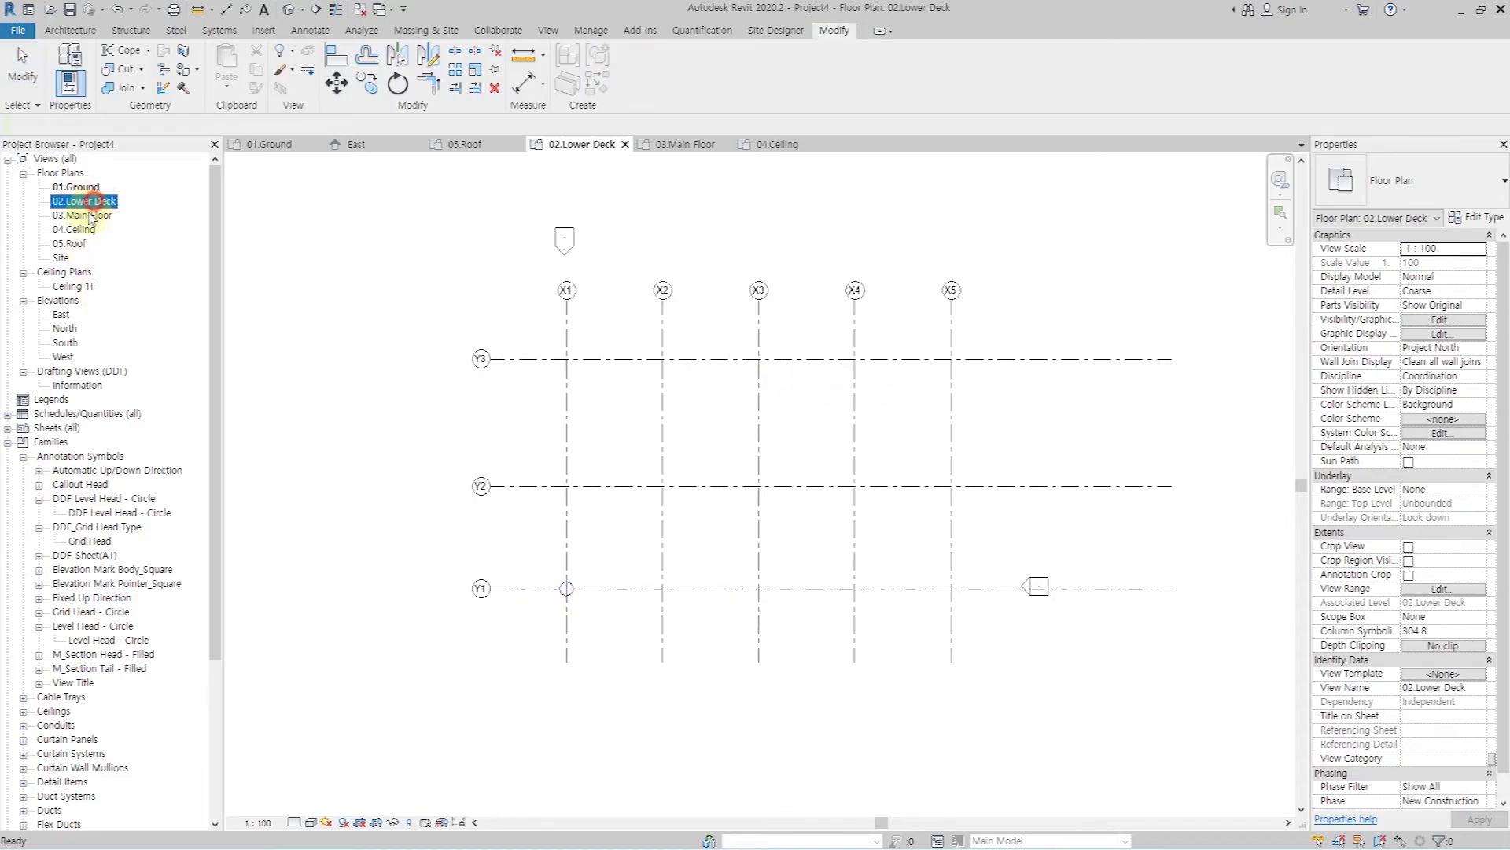
pyautogui.doubleClick(85, 215)
pyautogui.doubleClick(79, 230)
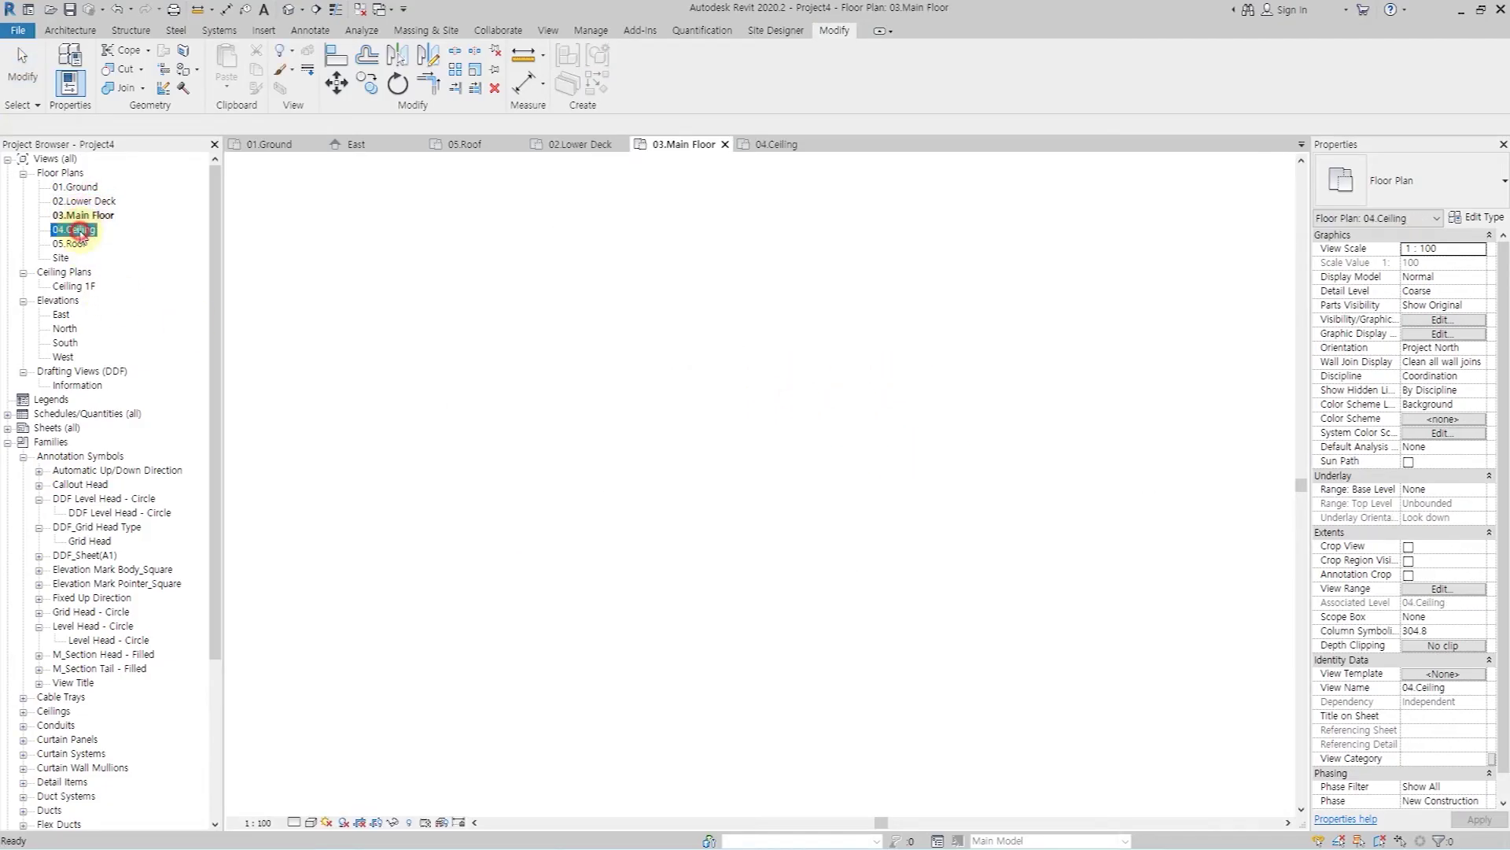
pyautogui.doubleClick(78, 244)
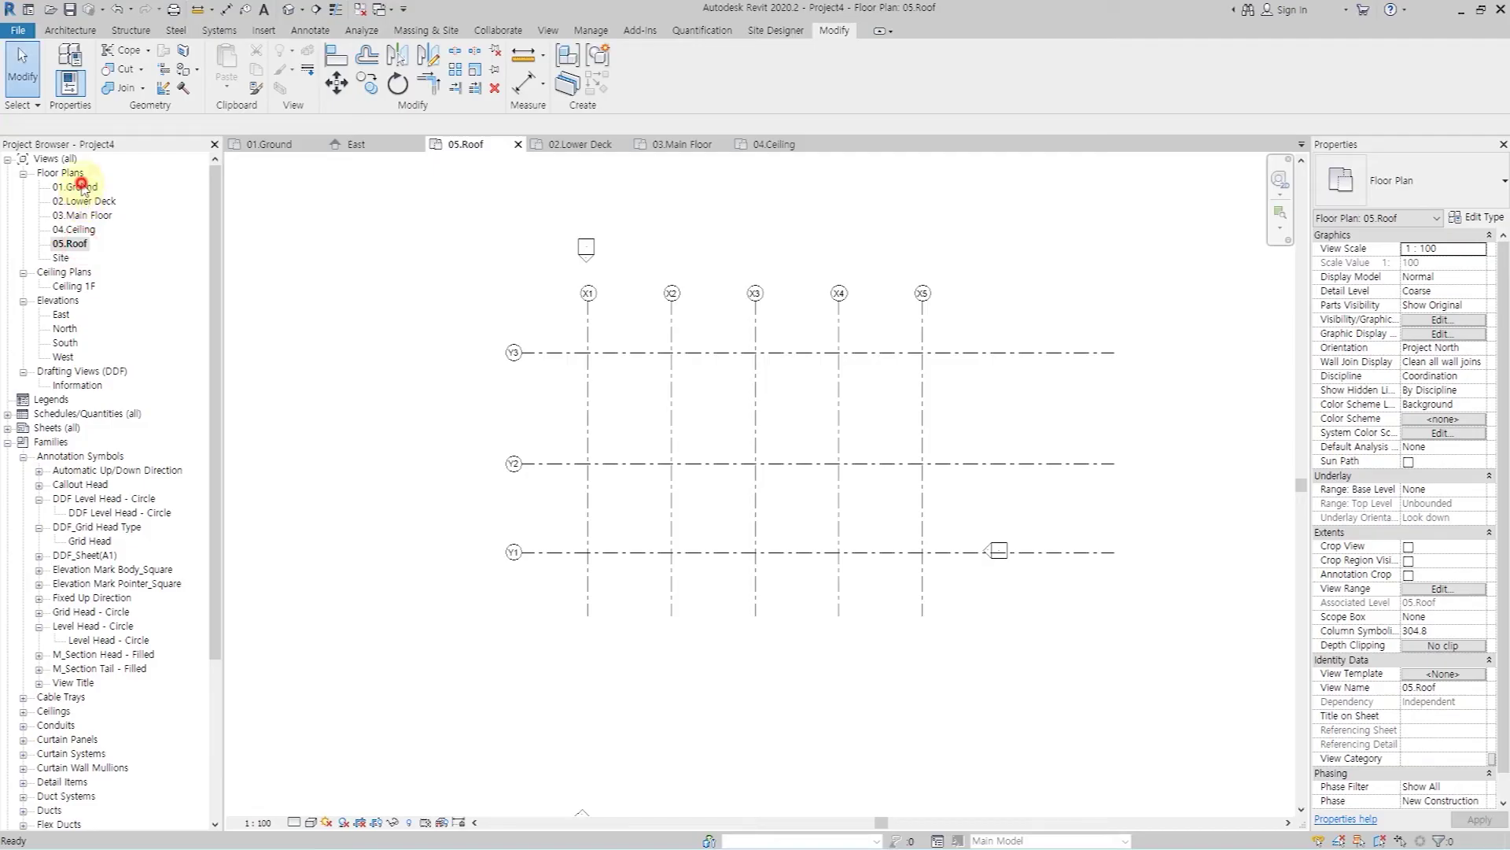
pyautogui.doubleClick(82, 187)
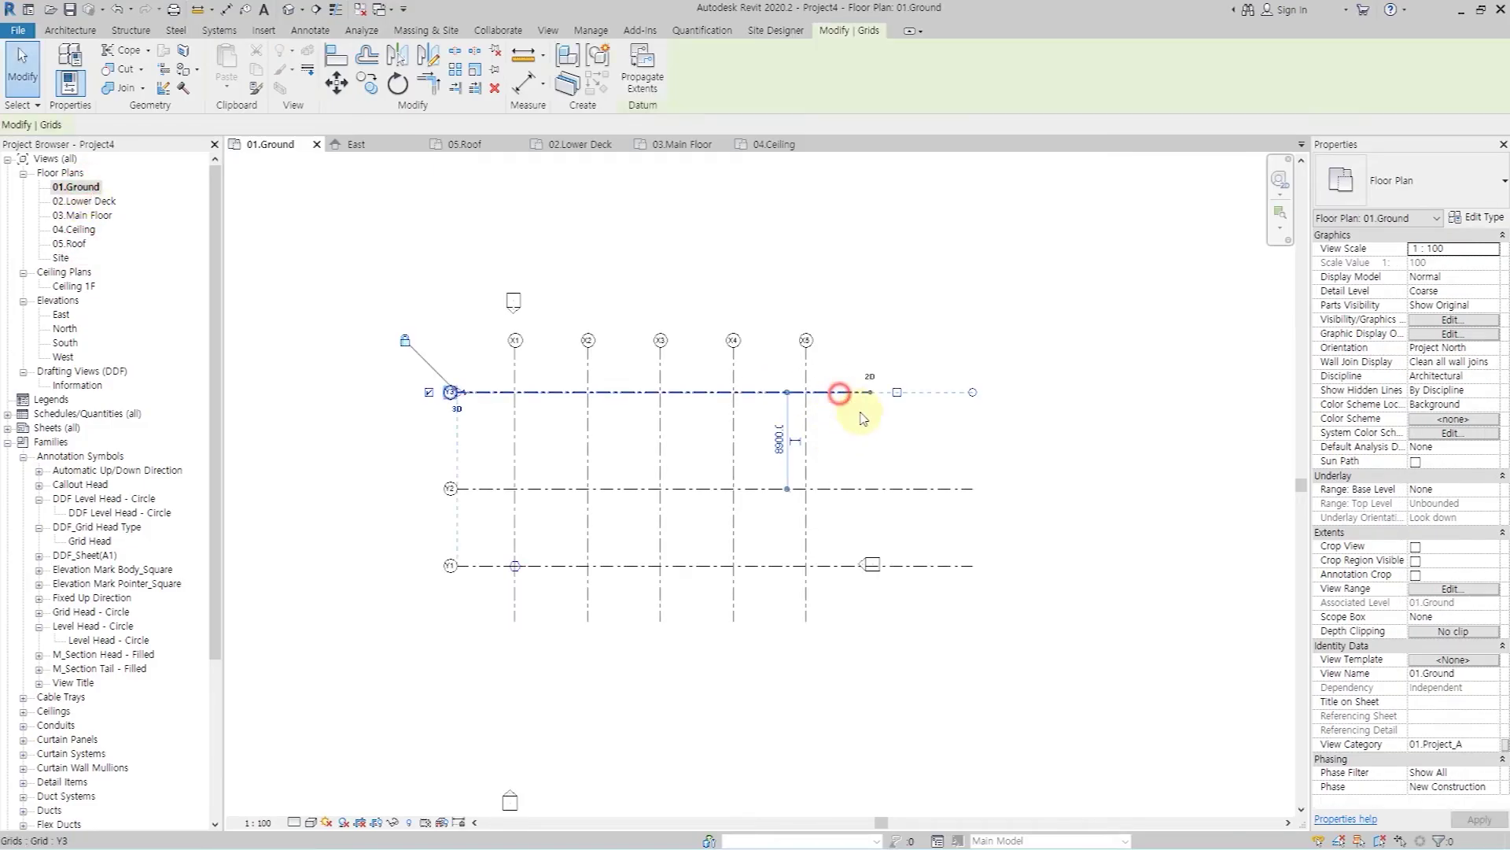
# - Restore Y3's model extent and drag the Y grids' model ends left to just past X5
pyautogui.click(840, 394)
pyautogui.moveTo(872, 392)
pyautogui.mouseDown()
pyautogui.moveTo(953, 442)
pyautogui.moveTo(970, 478)
pyautogui.mouseUp()
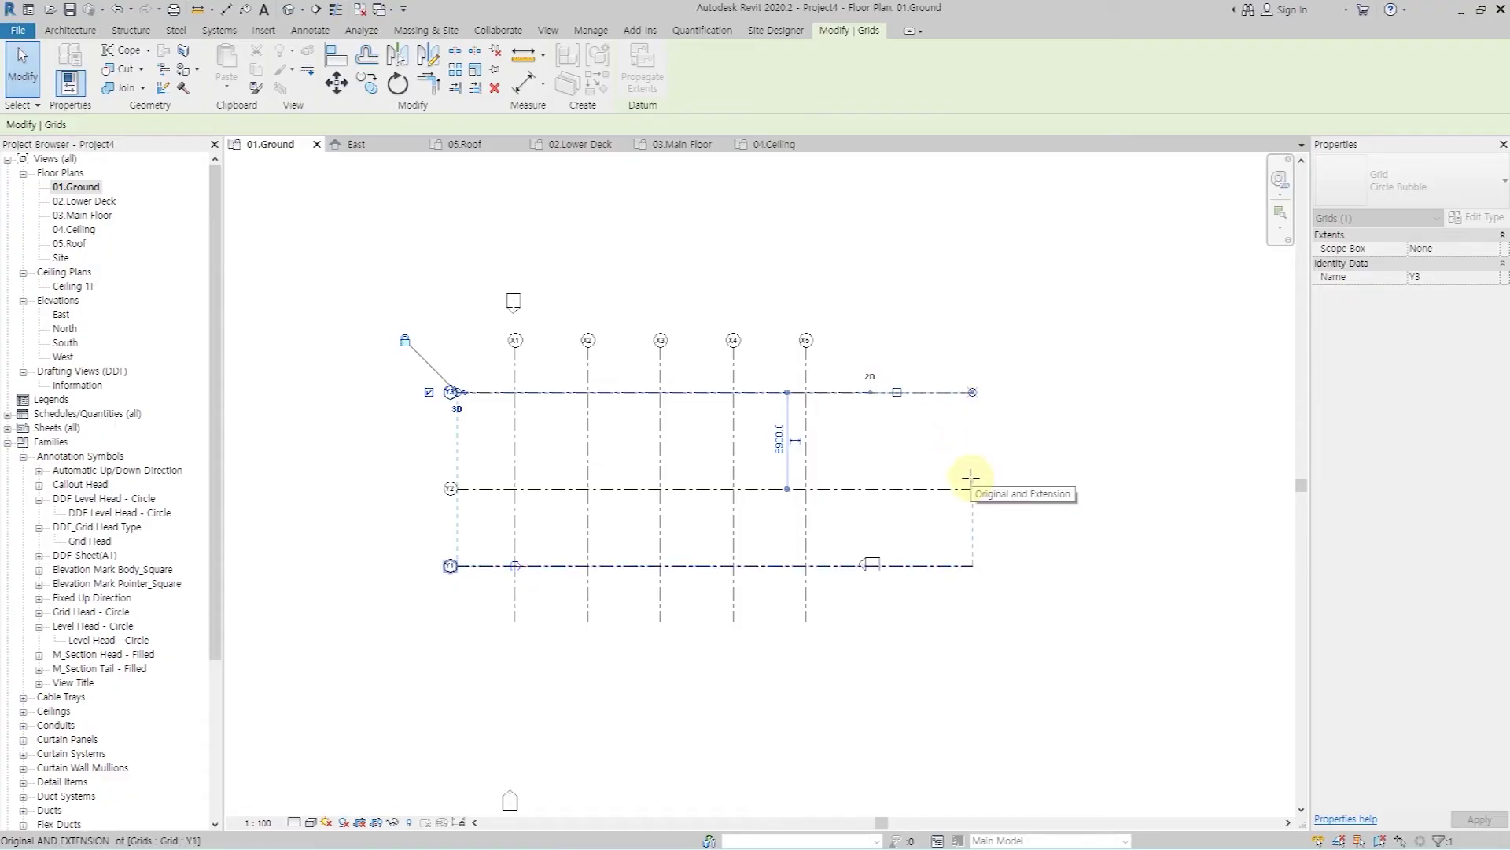
pyautogui.moveTo(970, 476); pyautogui.dragTo(971, 472)
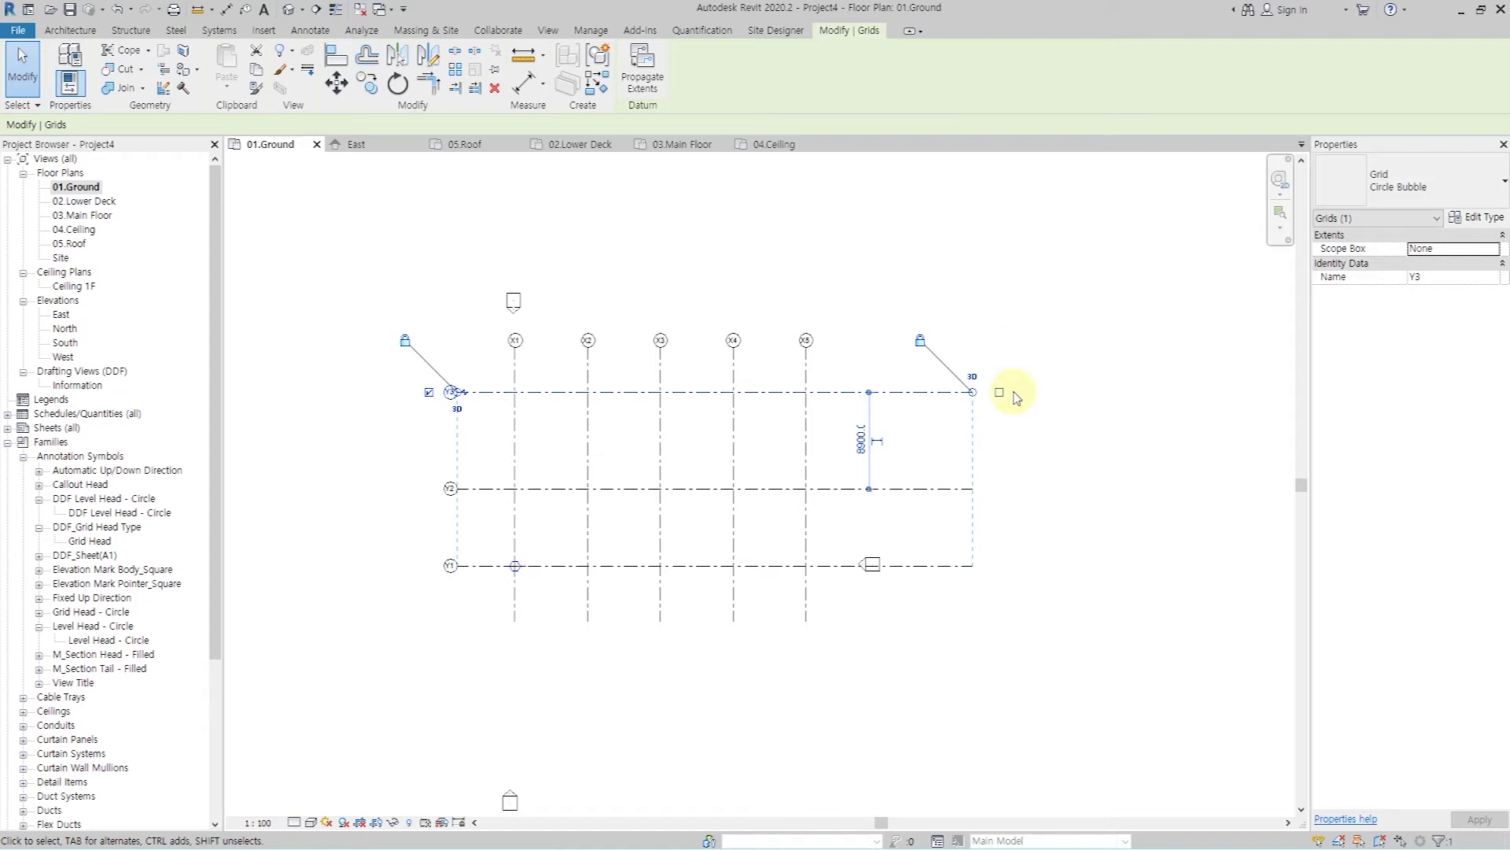
pyautogui.moveTo(973, 392); pyautogui.dragTo(858, 391)
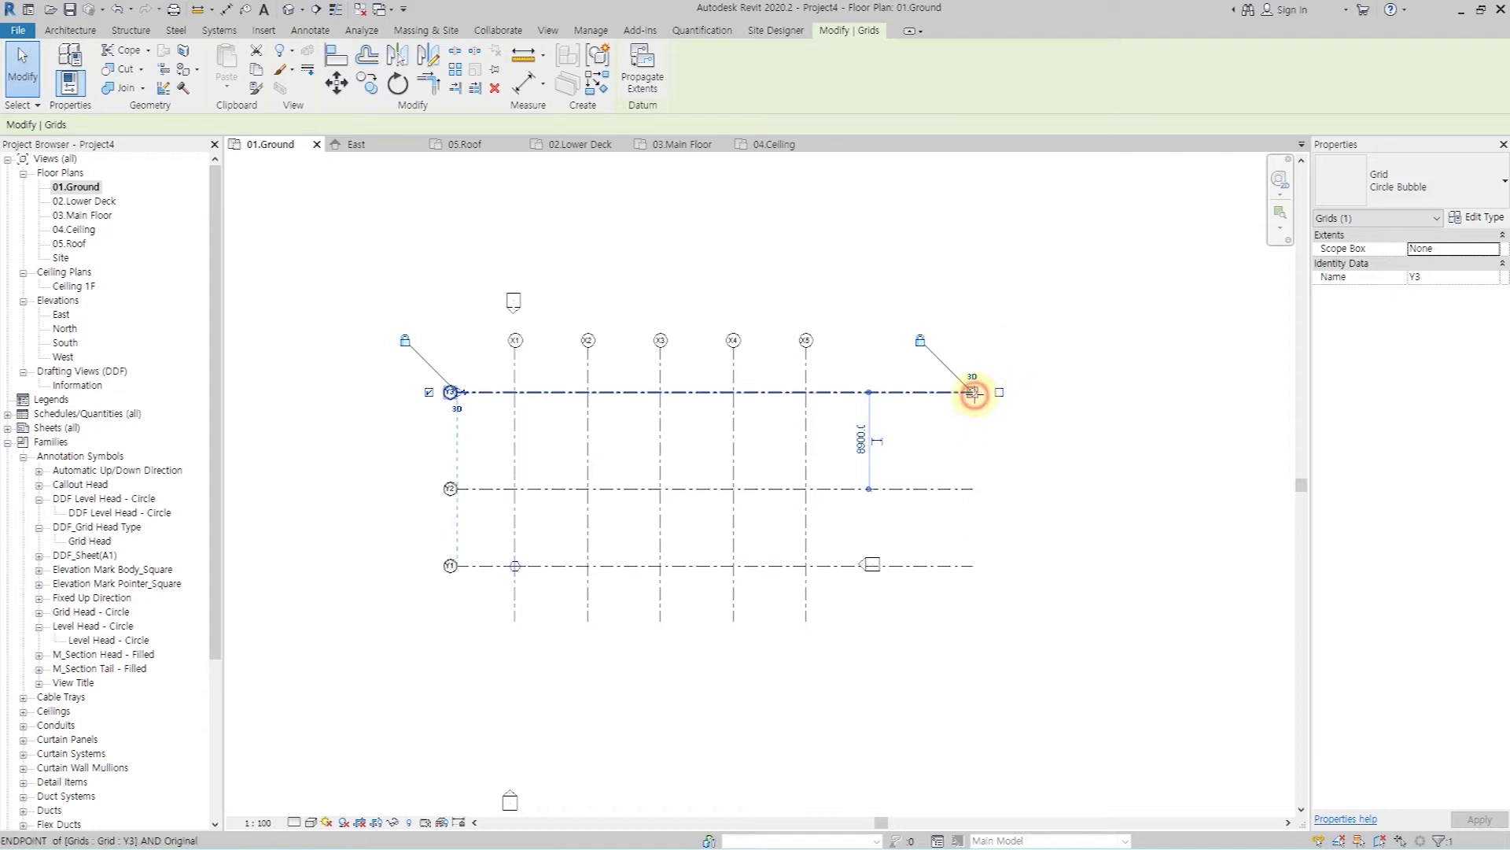
pyautogui.click(894, 320)
# - Verify the shortened grids on 03.Main Floor and 05.Roof, then return to 01.Ground
pyautogui.doubleClick(89, 199)
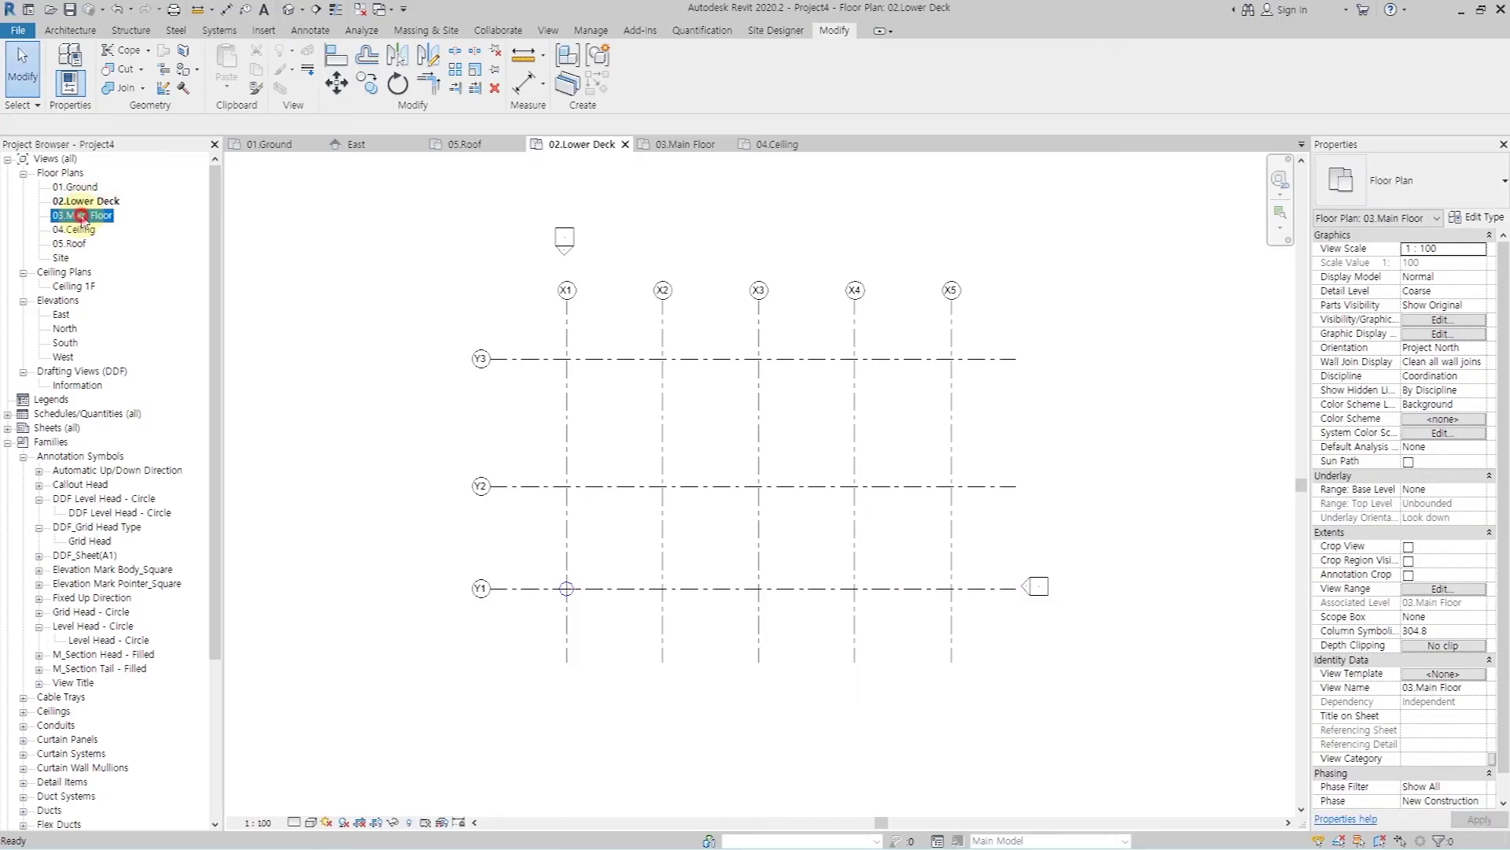
pyautogui.doubleClick(84, 230)
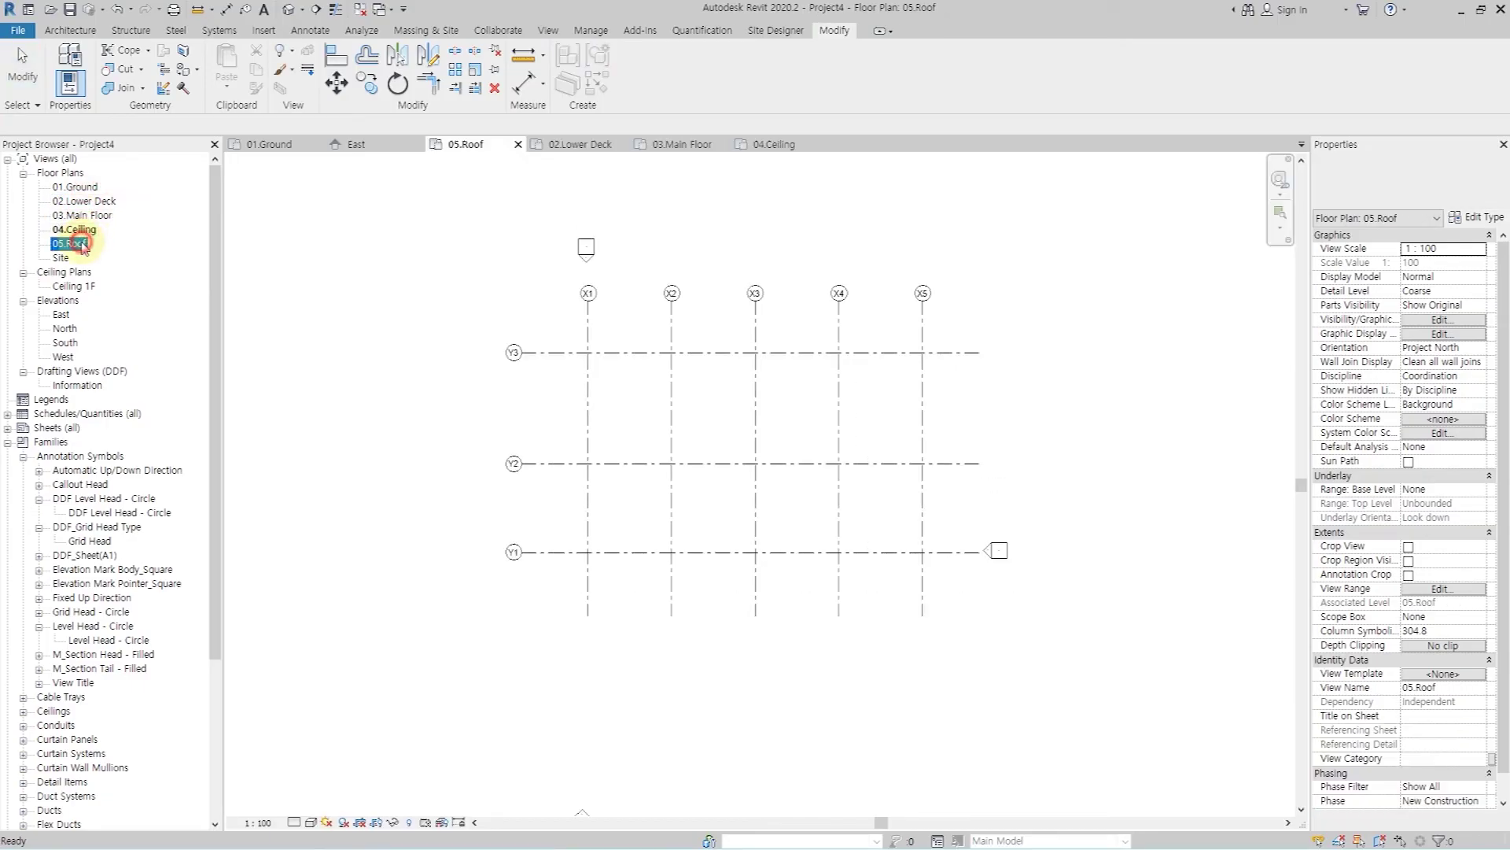
pyautogui.doubleClick(76, 187)
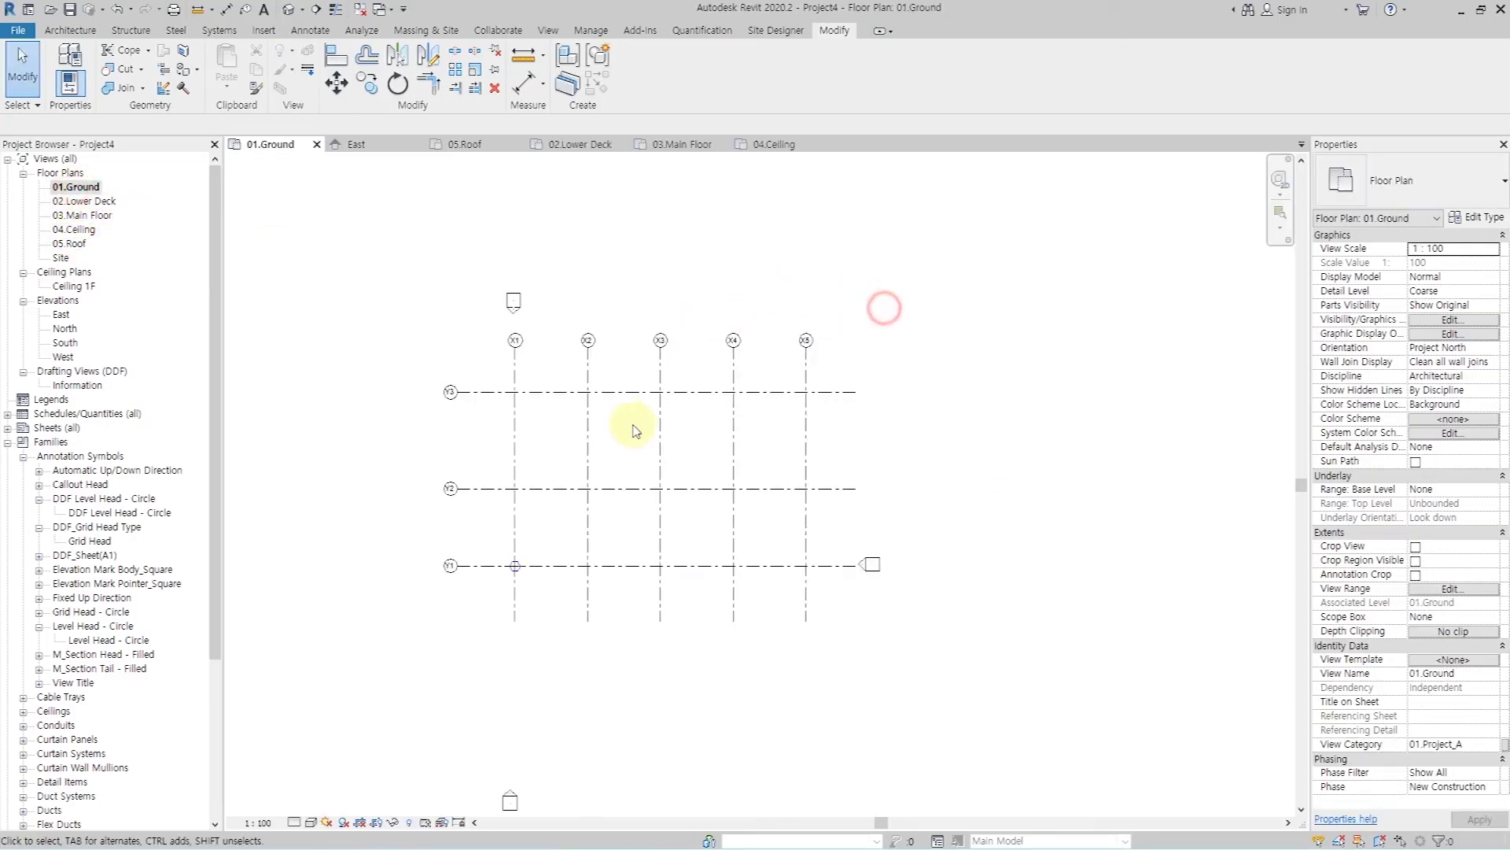
pyautogui.scroll(2, 669, 421)
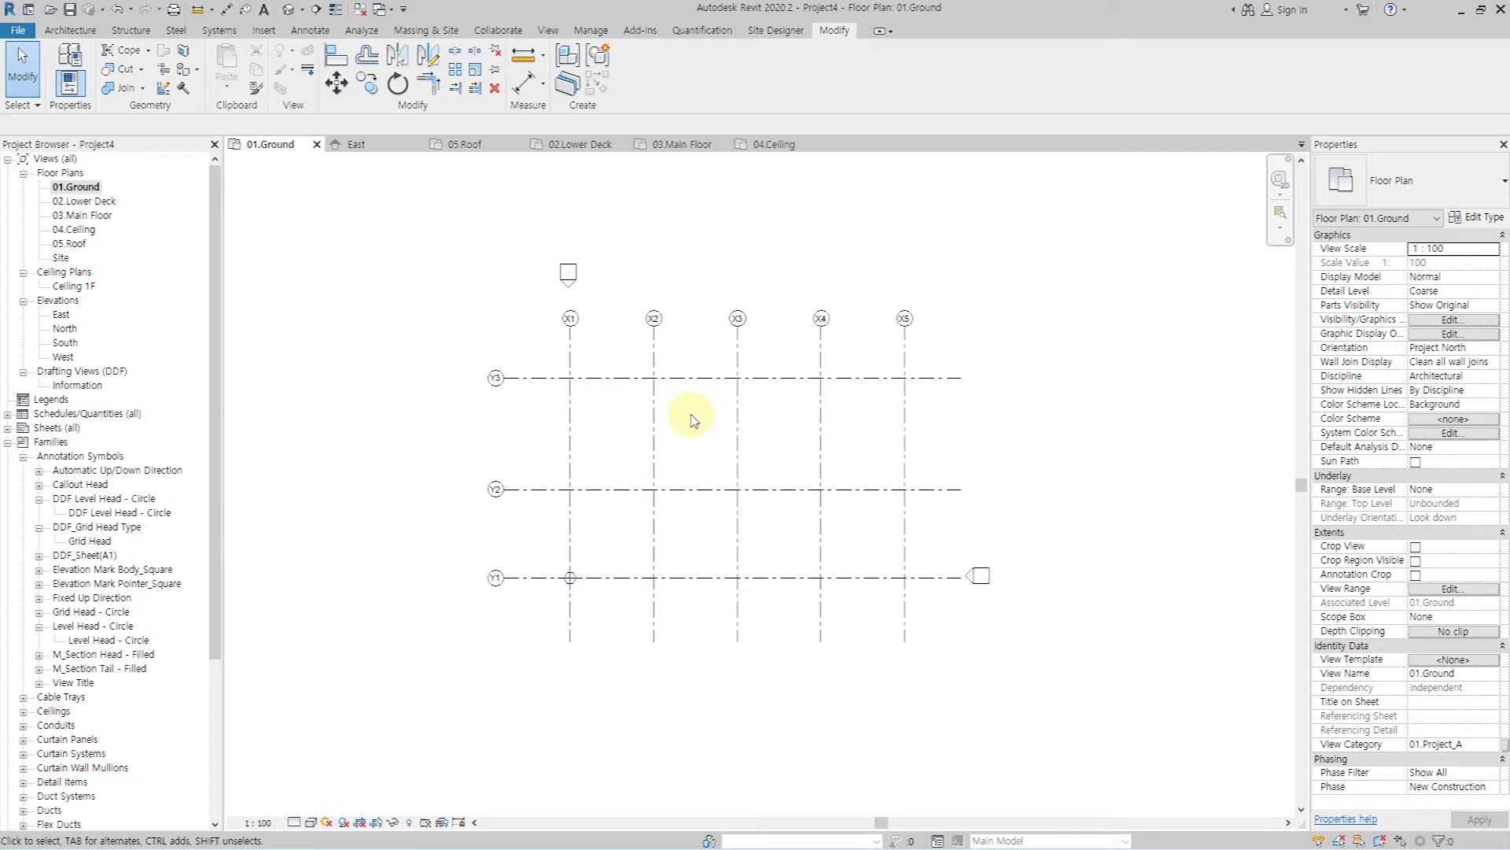
pyautogui.moveTo(690, 420); pyautogui.dragTo(695, 441, button='middle')
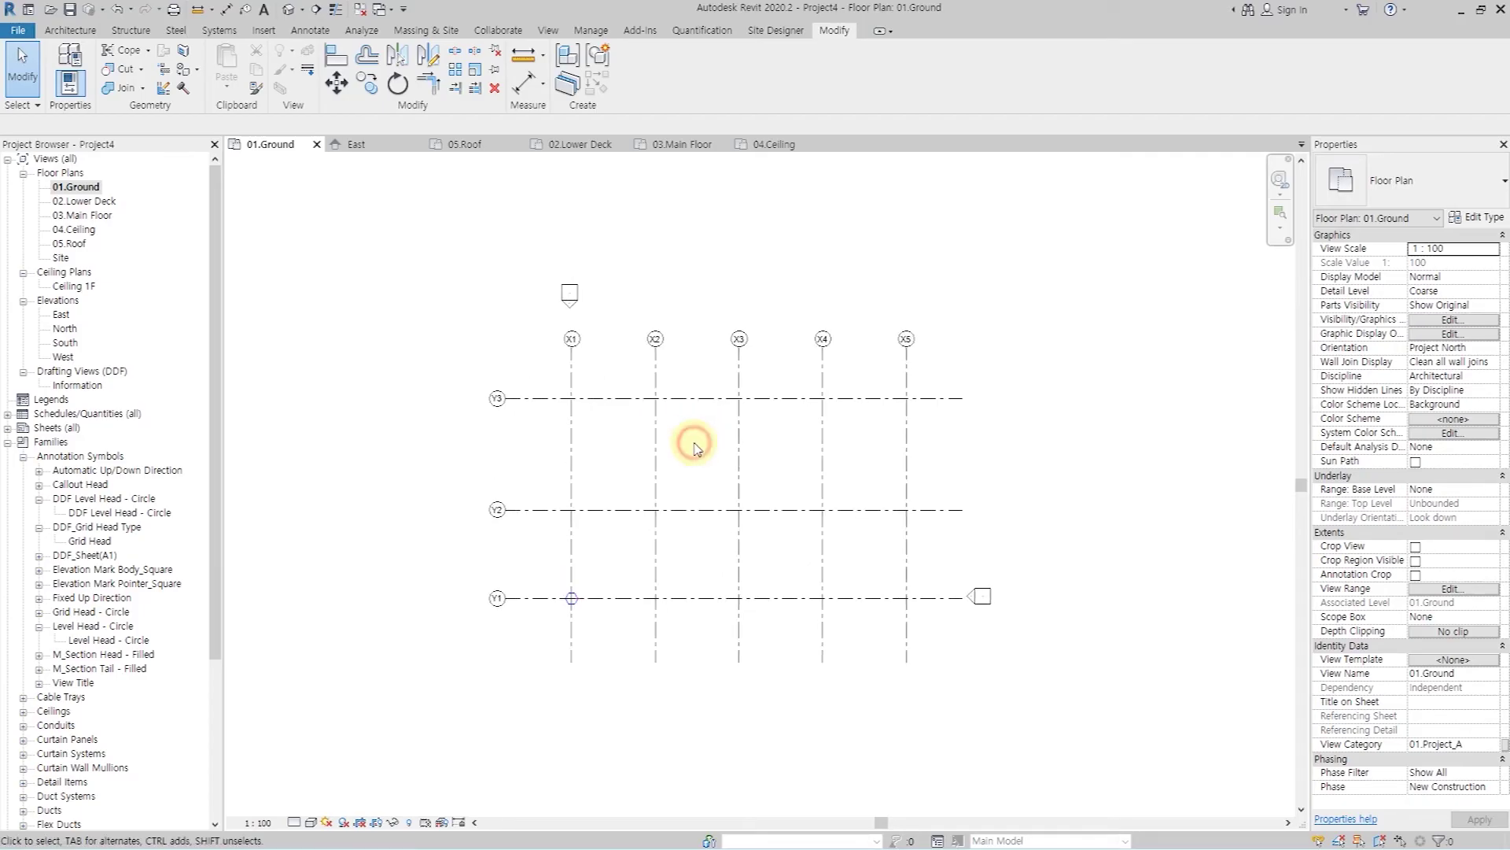
# - Dimension grids X1–X5 with 6700 bay spacings and a 26800 overall dimension
pyautogui.click(312, 32)
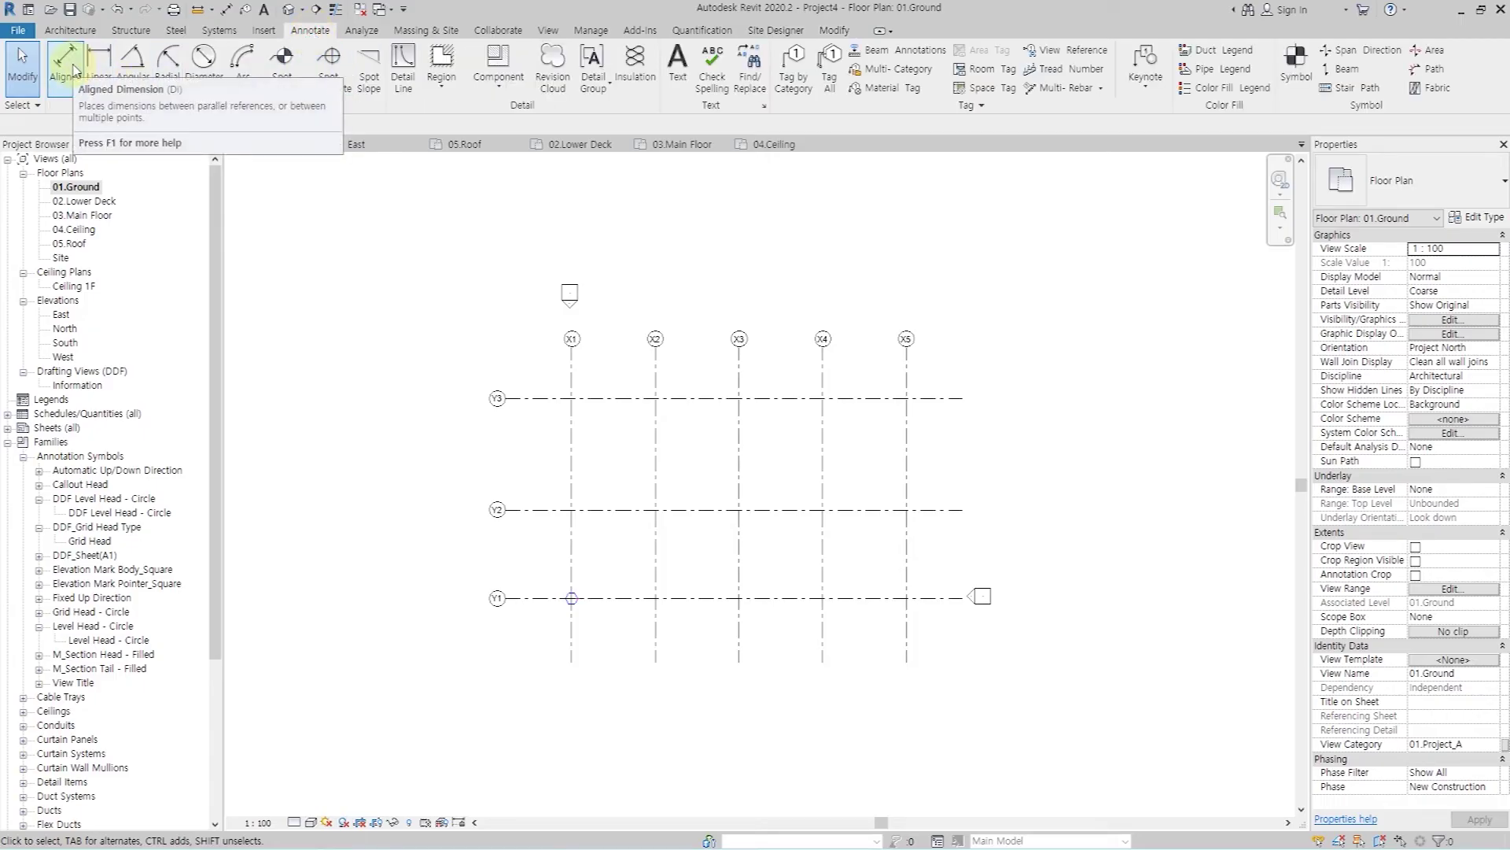
pyautogui.click(73, 69)
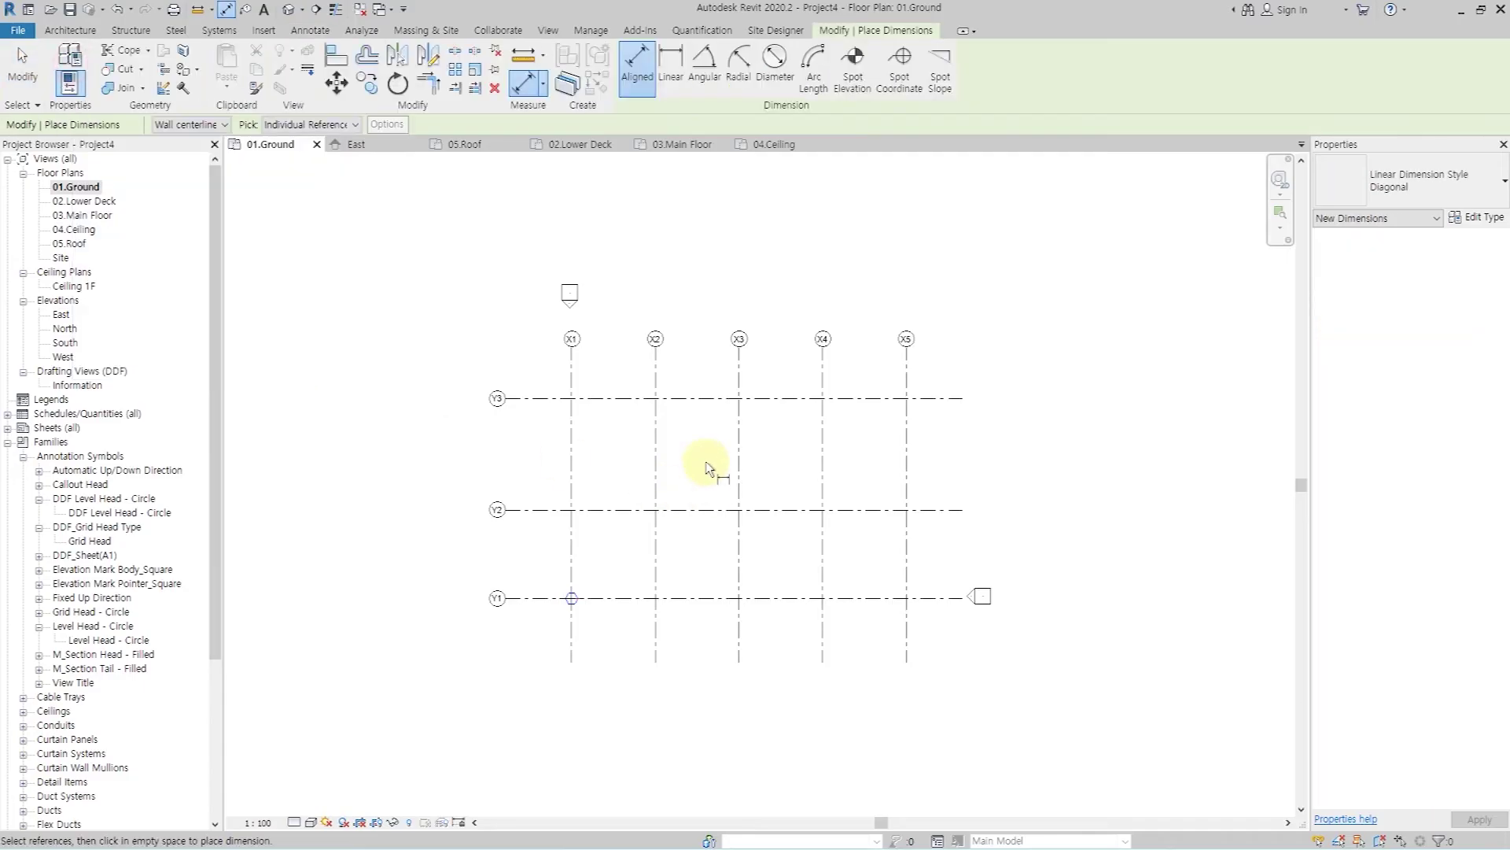
pyautogui.scroll(2, 653, 413)
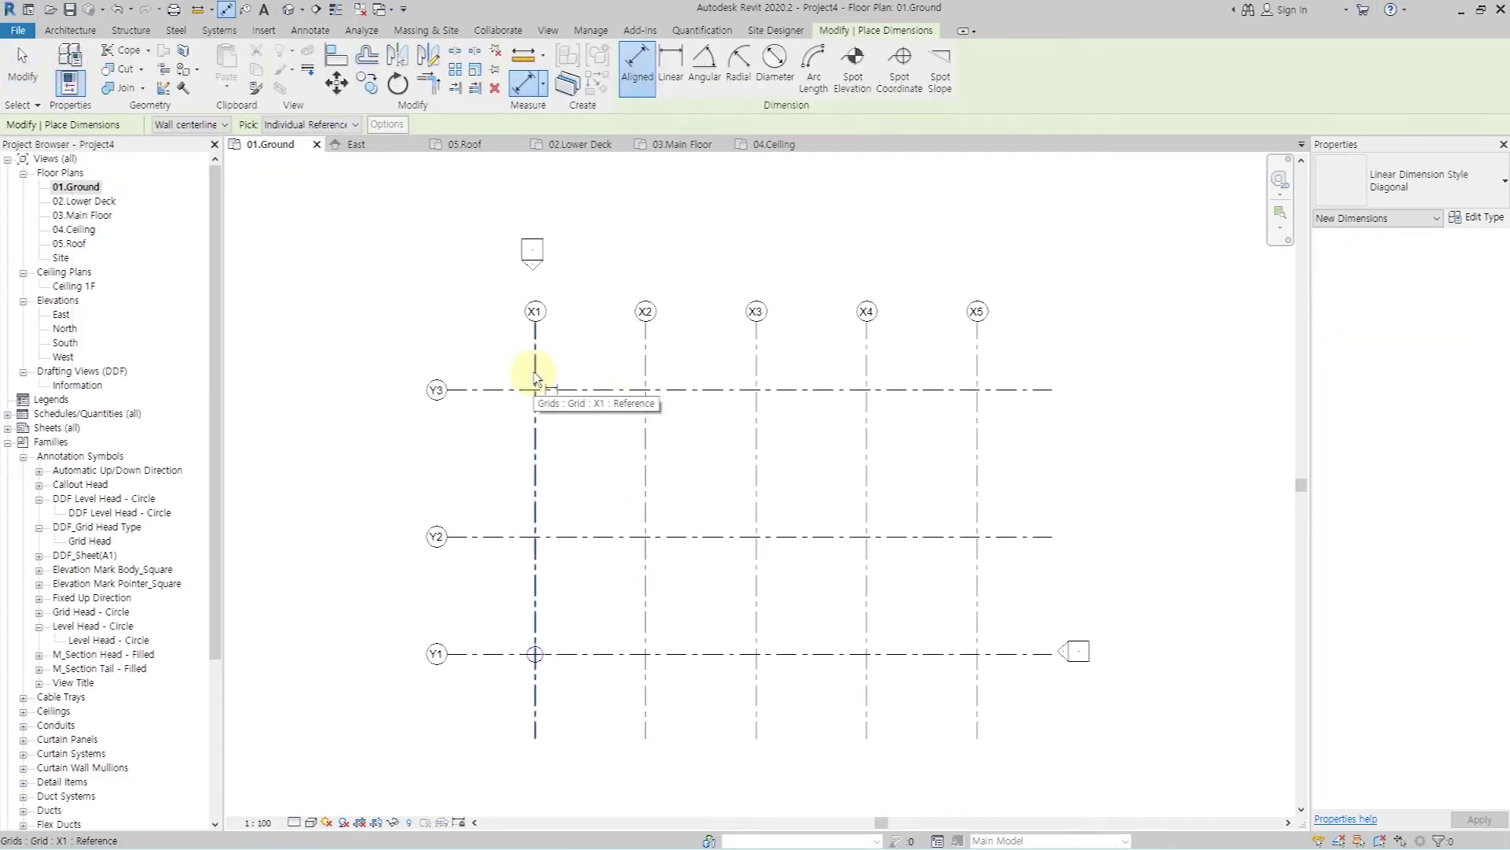
pyautogui.click(534, 375)
pyautogui.click(647, 376)
pyautogui.click(756, 372)
pyautogui.click(866, 369)
pyautogui.click(977, 367)
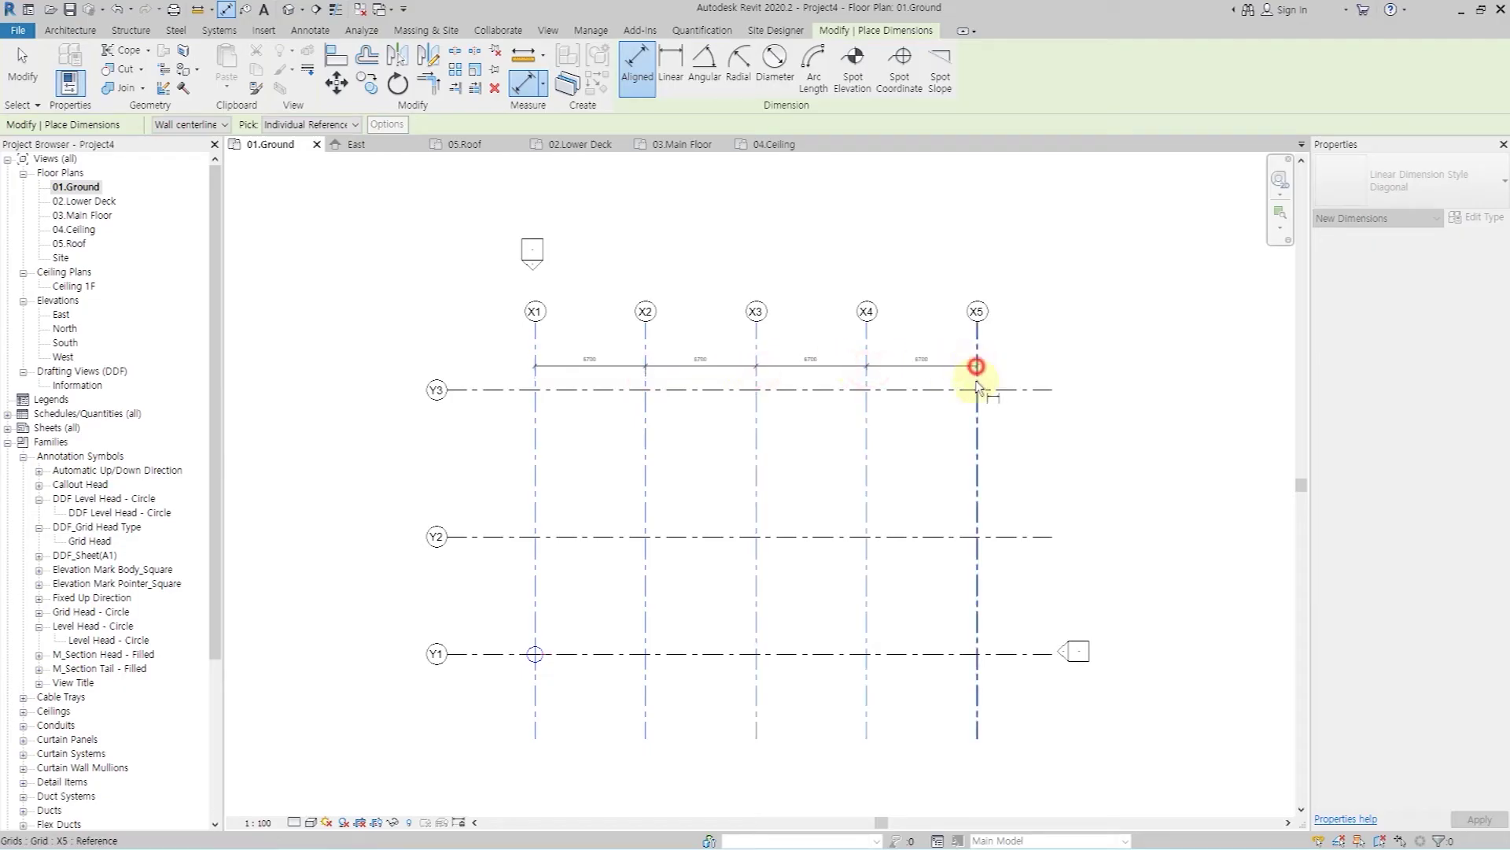
pyautogui.click(1154, 362)
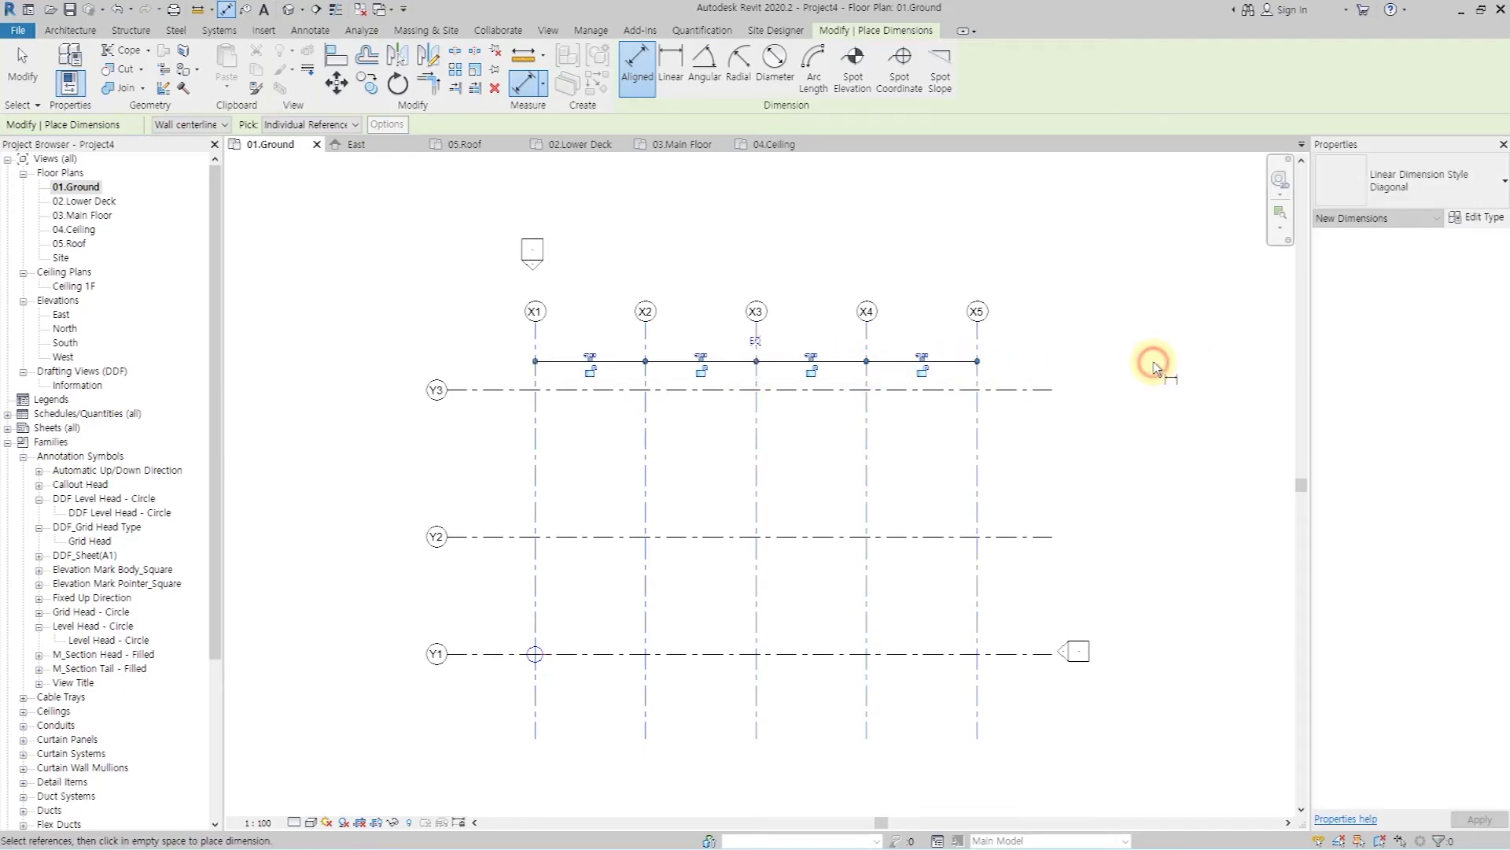
pyautogui.click(537, 413)
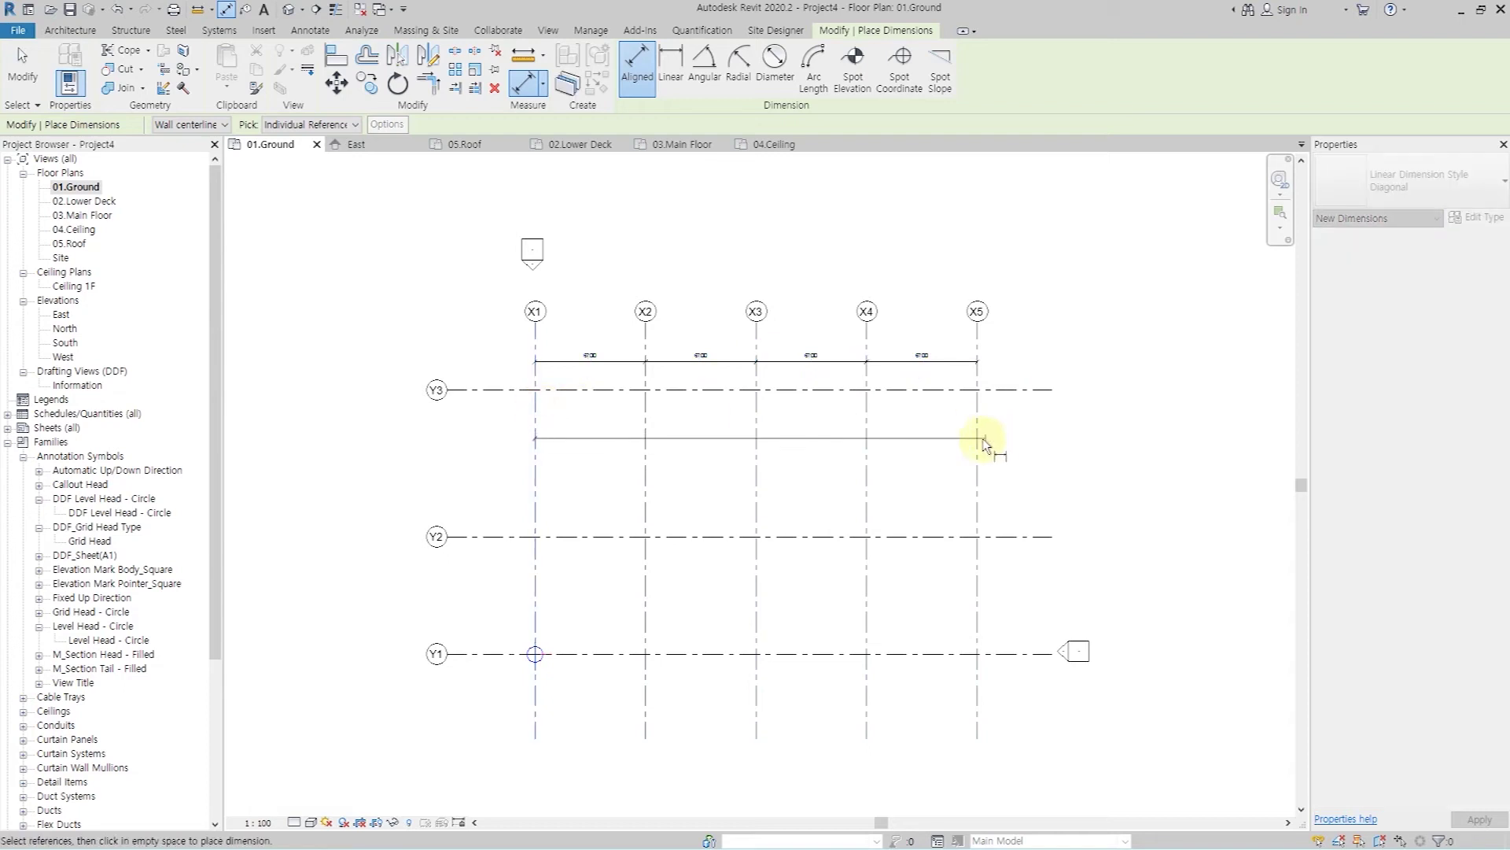
pyautogui.click(1031, 354)
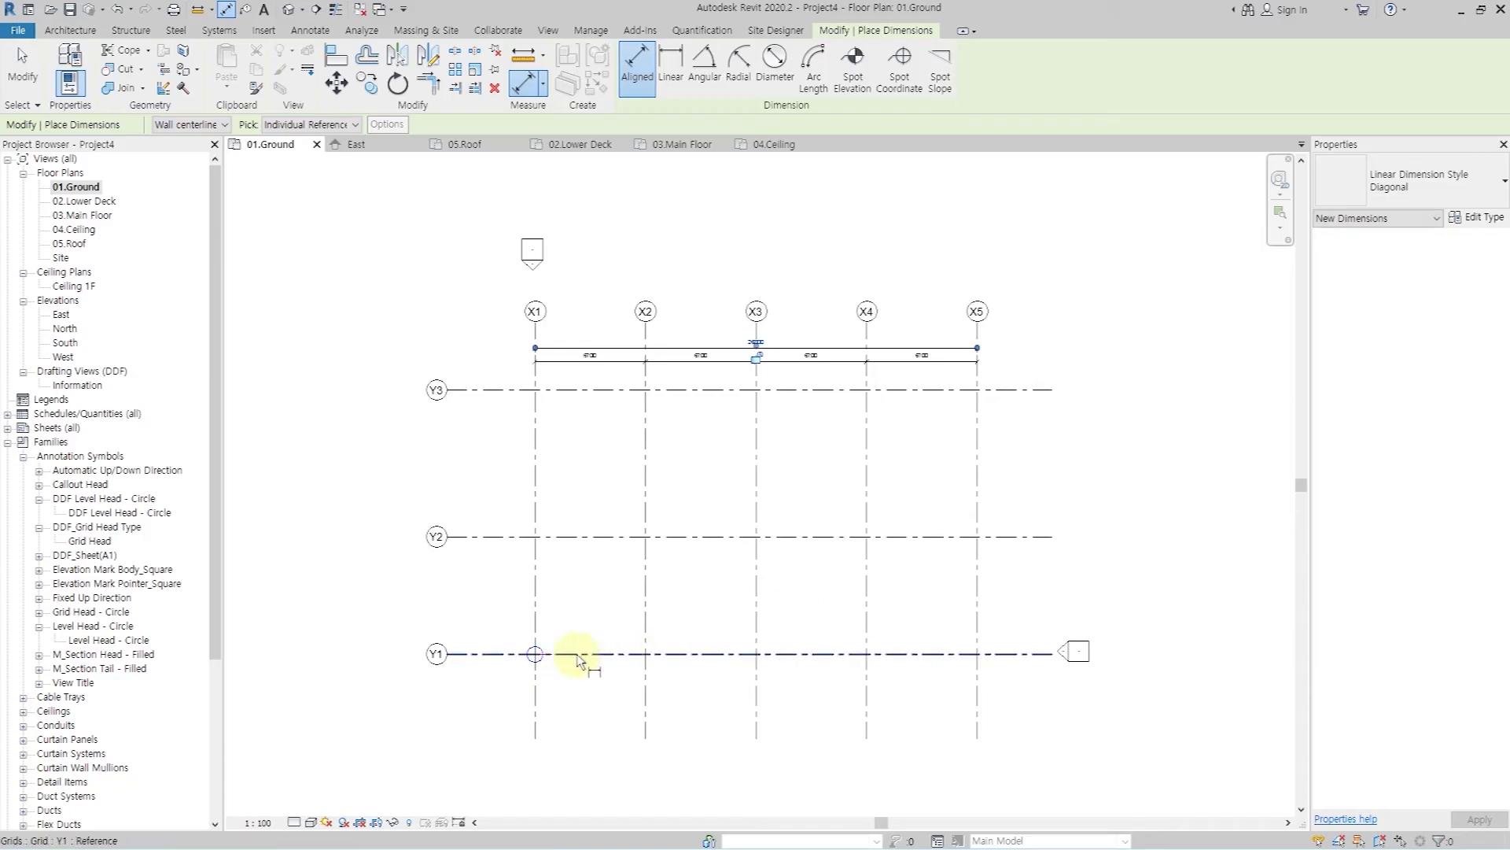
# - Dimension grids Y1–Y3 with 7100 and 8900 spacings and a 16000 overall dimension
pyautogui.click(577, 654)
pyautogui.click(577, 537)
pyautogui.click(574, 389)
pyautogui.click(495, 329)
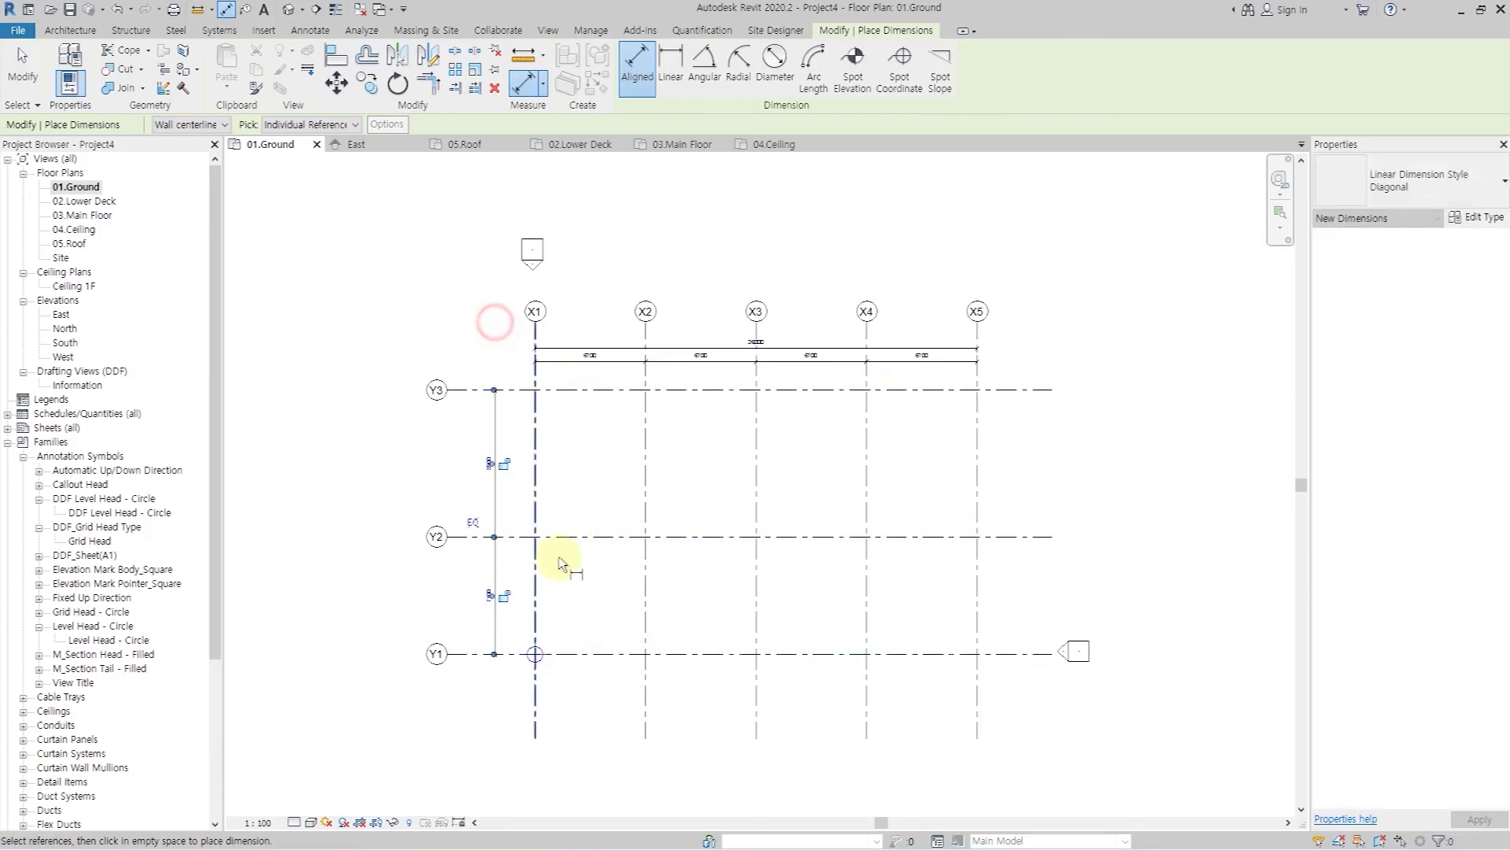
pyautogui.click(577, 653)
pyautogui.click(550, 390)
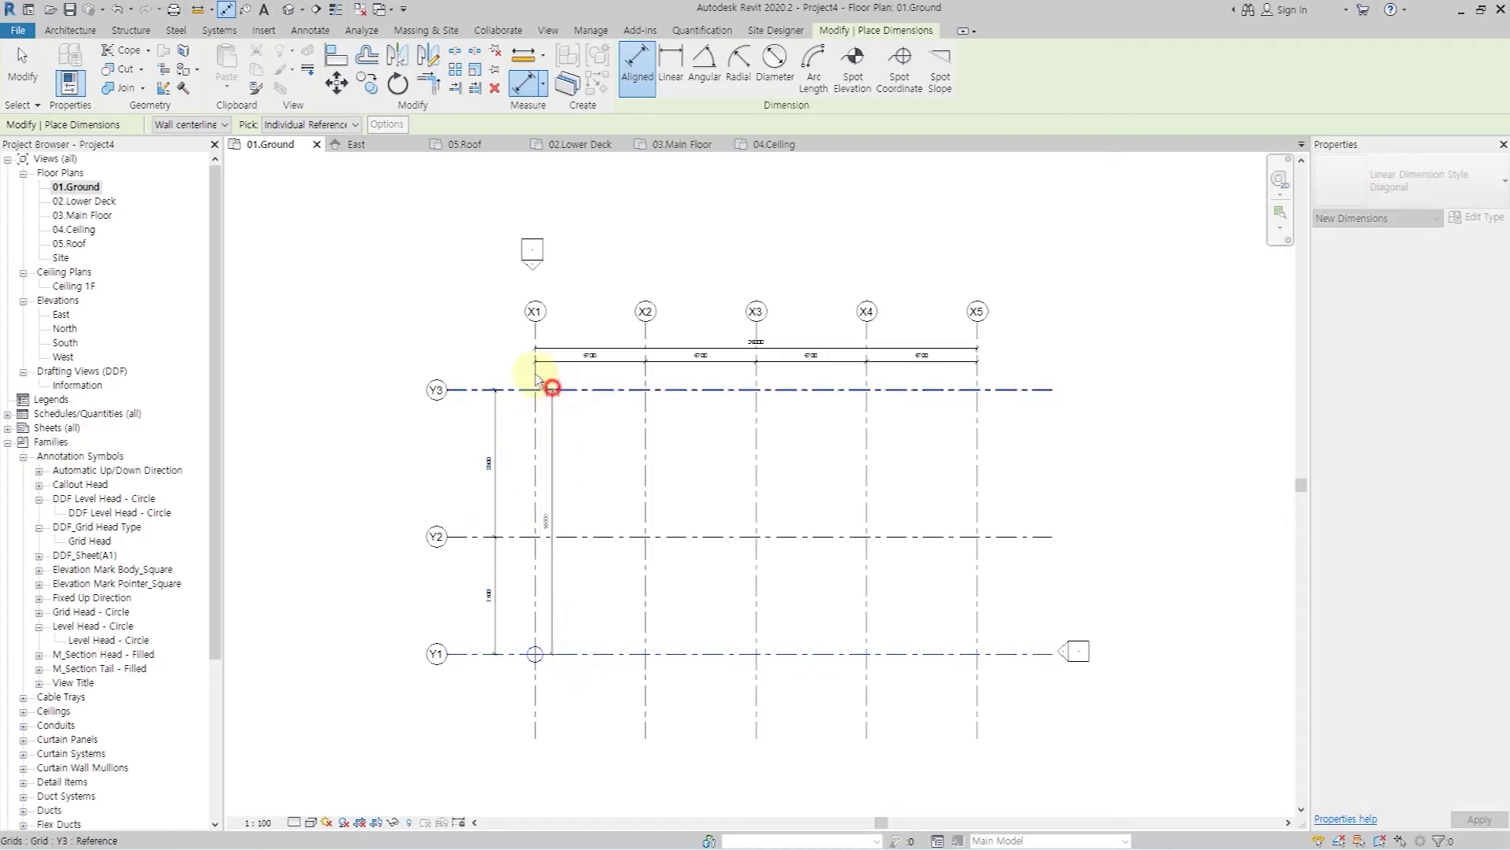
pyautogui.click(481, 340)
pyautogui.scroll(2, 492, 531)
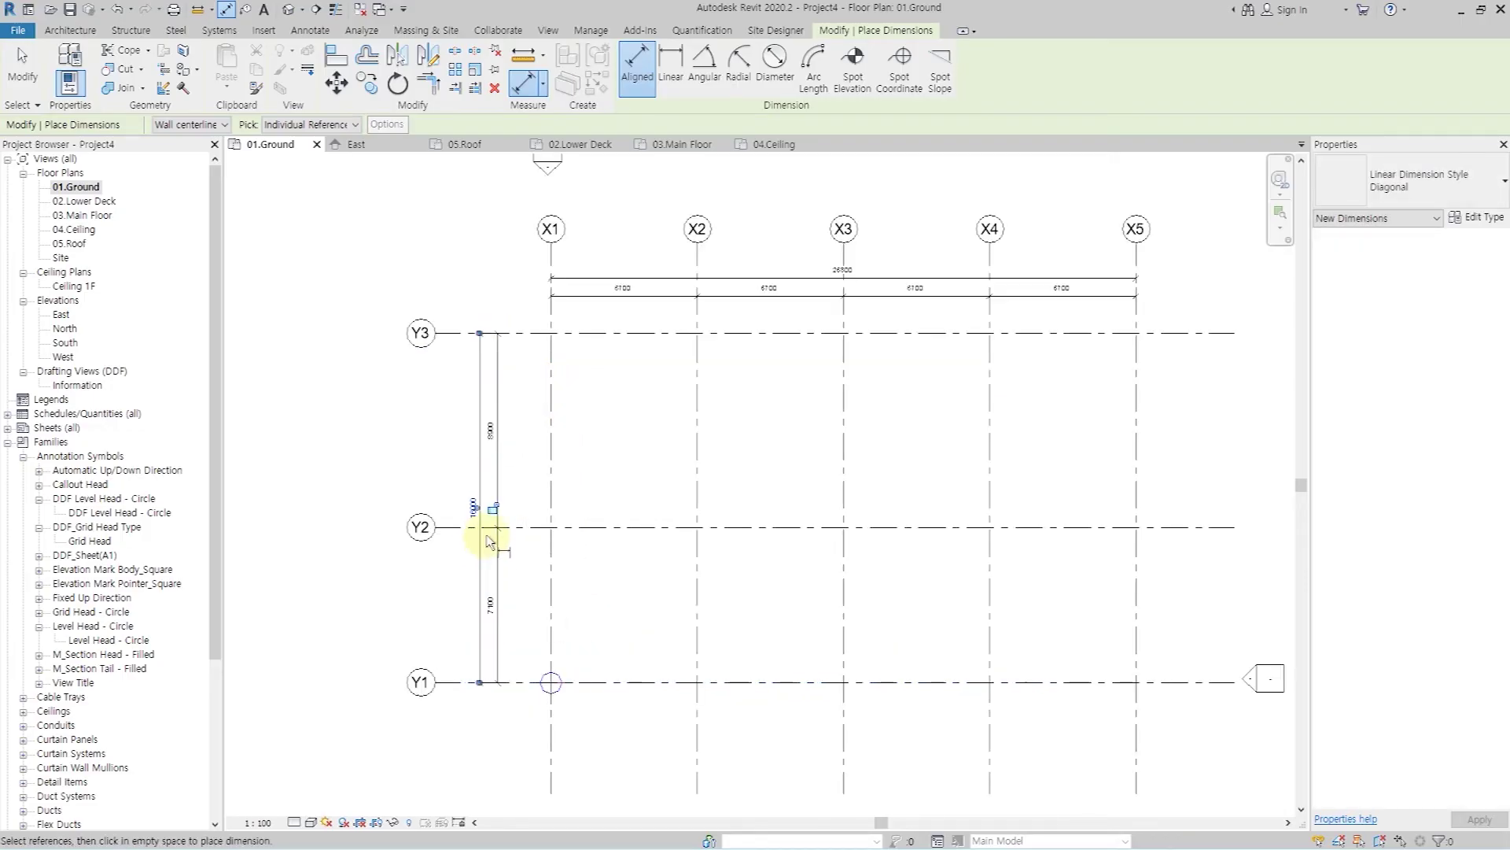
pyautogui.scroll(2, 504, 527)
pyautogui.press('Escape')
pyautogui.press('Escape')
pyautogui.scroll(-3, 681, 435)
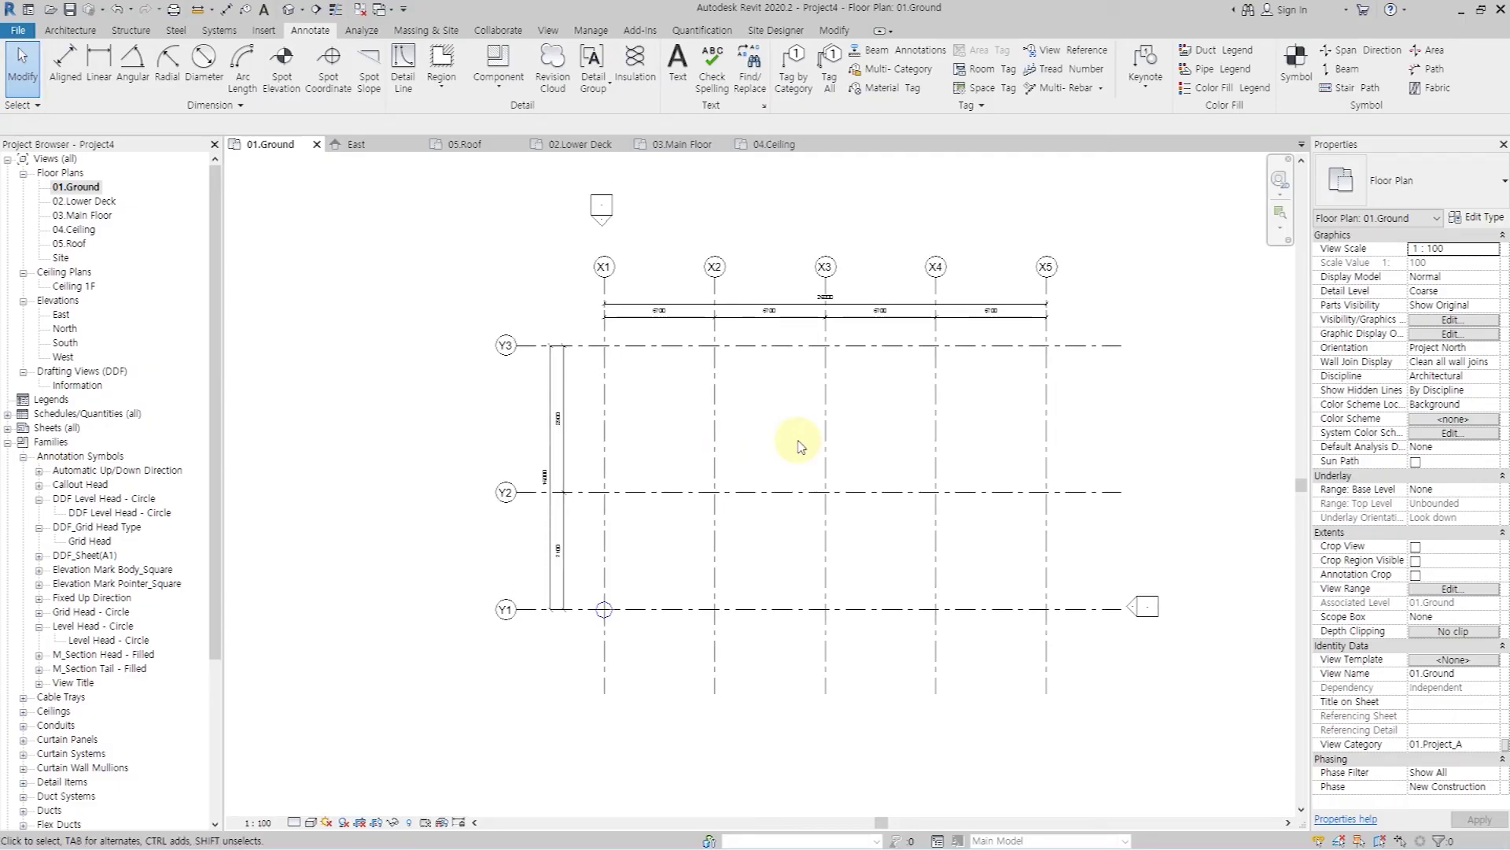
# - Back on 01.Ground, select the four grid dimensions
pyautogui.scroll(-1, 800, 446)
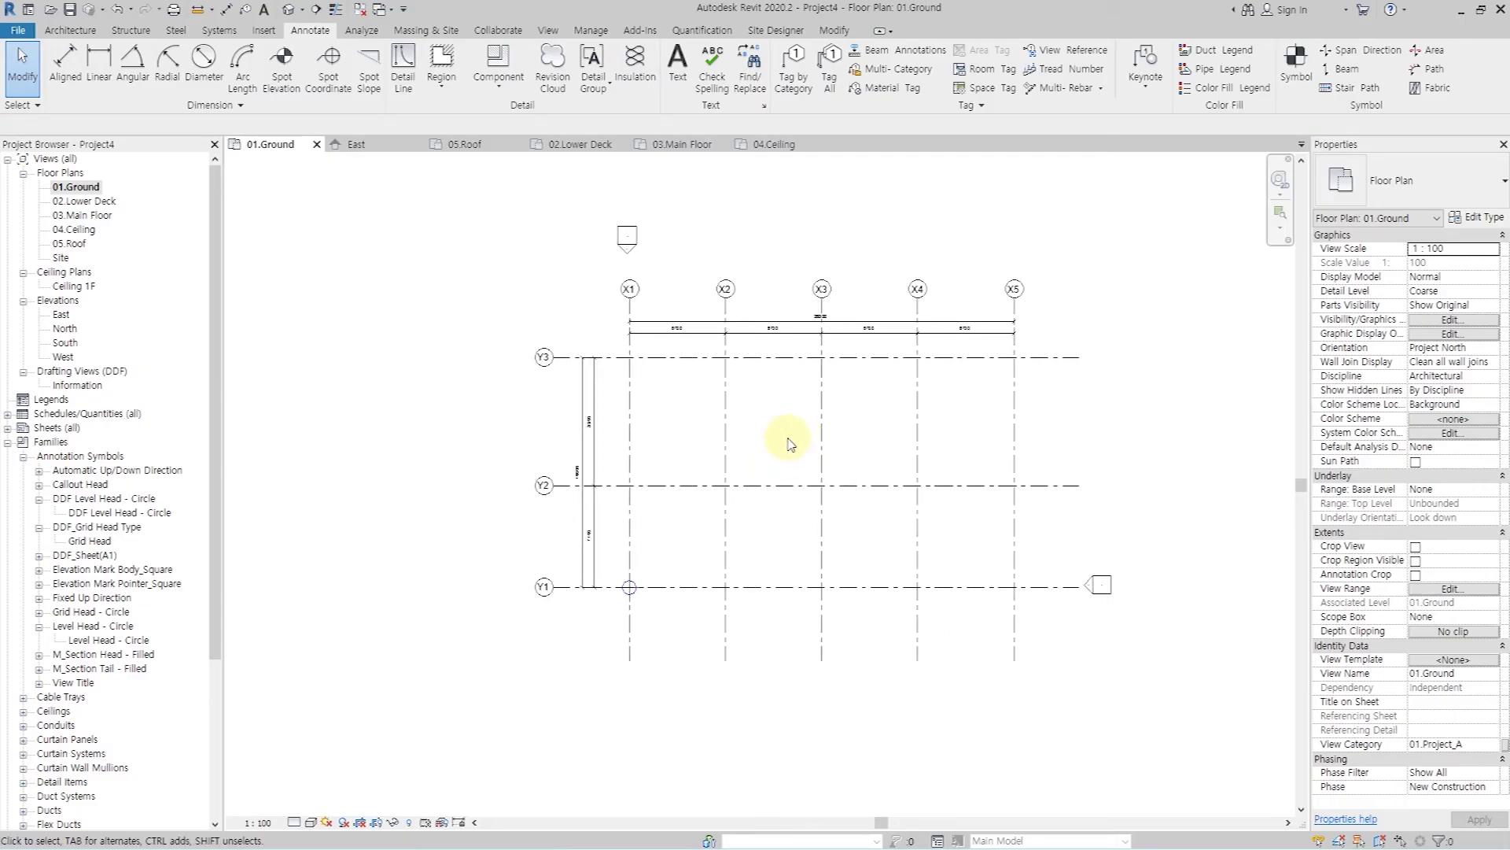
pyautogui.doubleClick(81, 201)
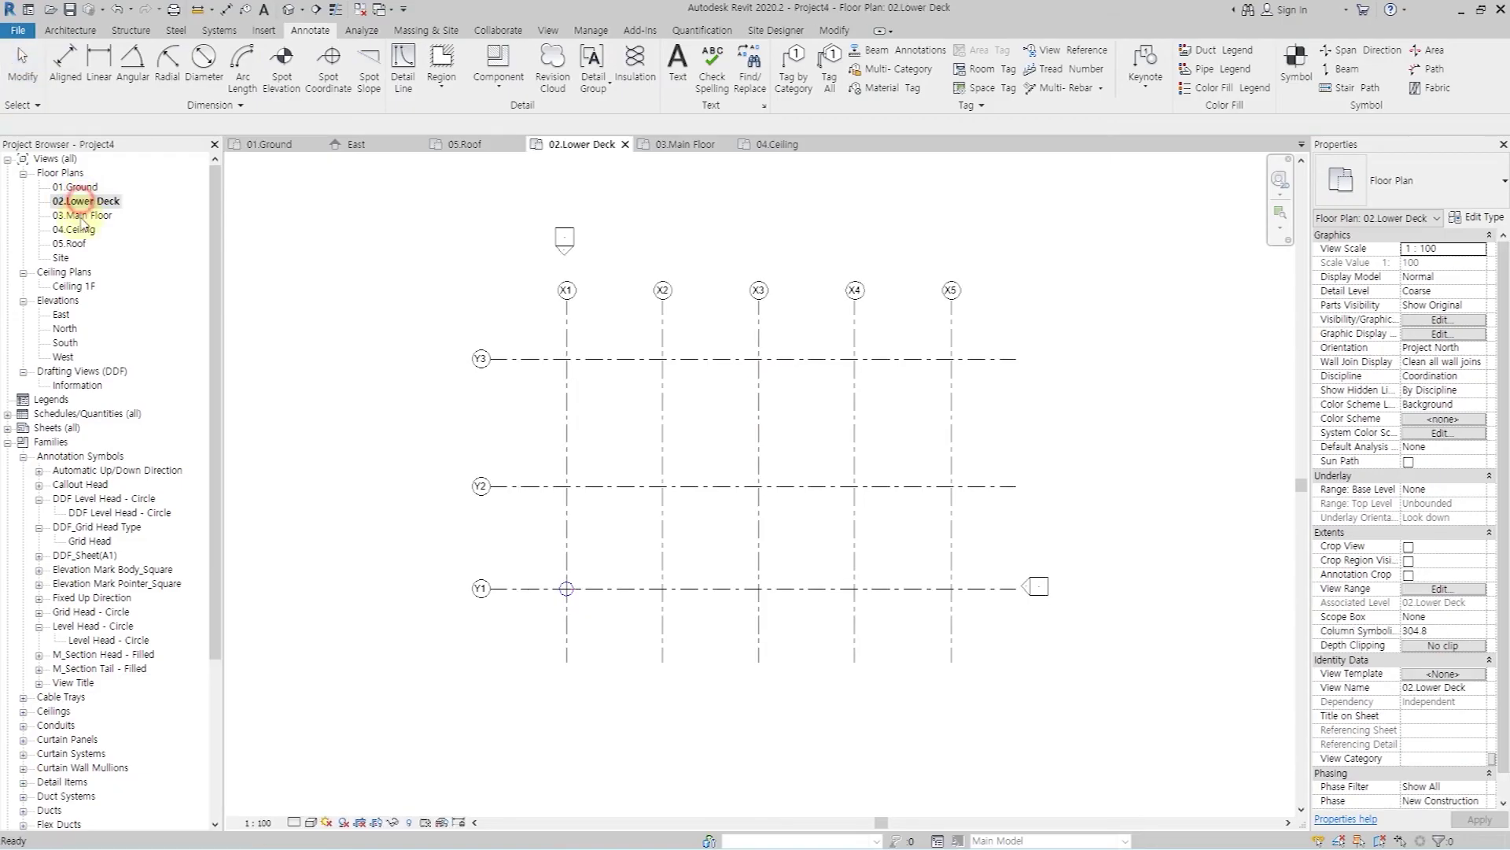
pyautogui.doubleClick(78, 229)
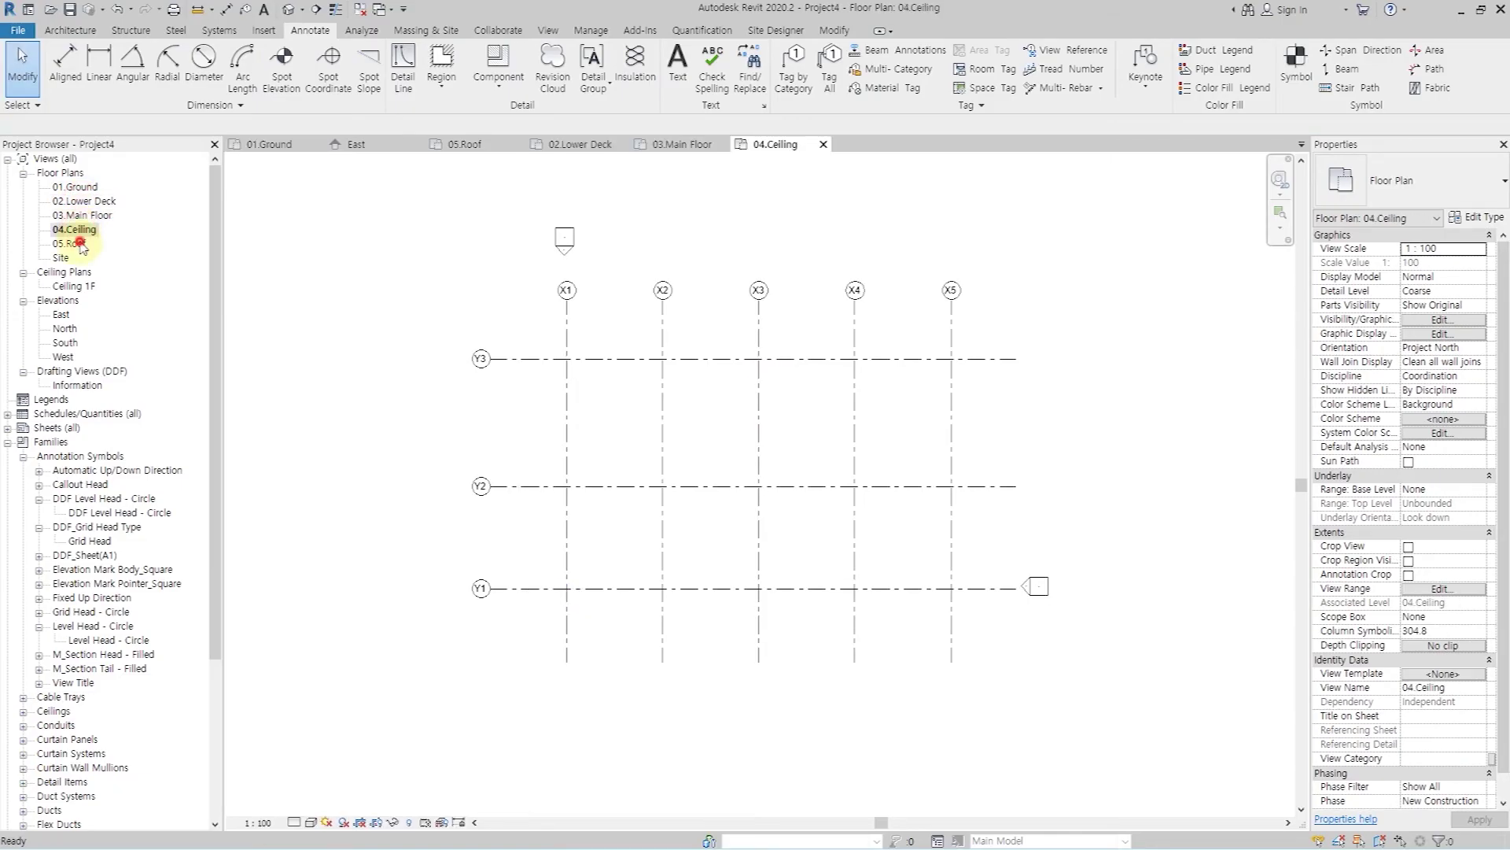
pyautogui.doubleClick(79, 187)
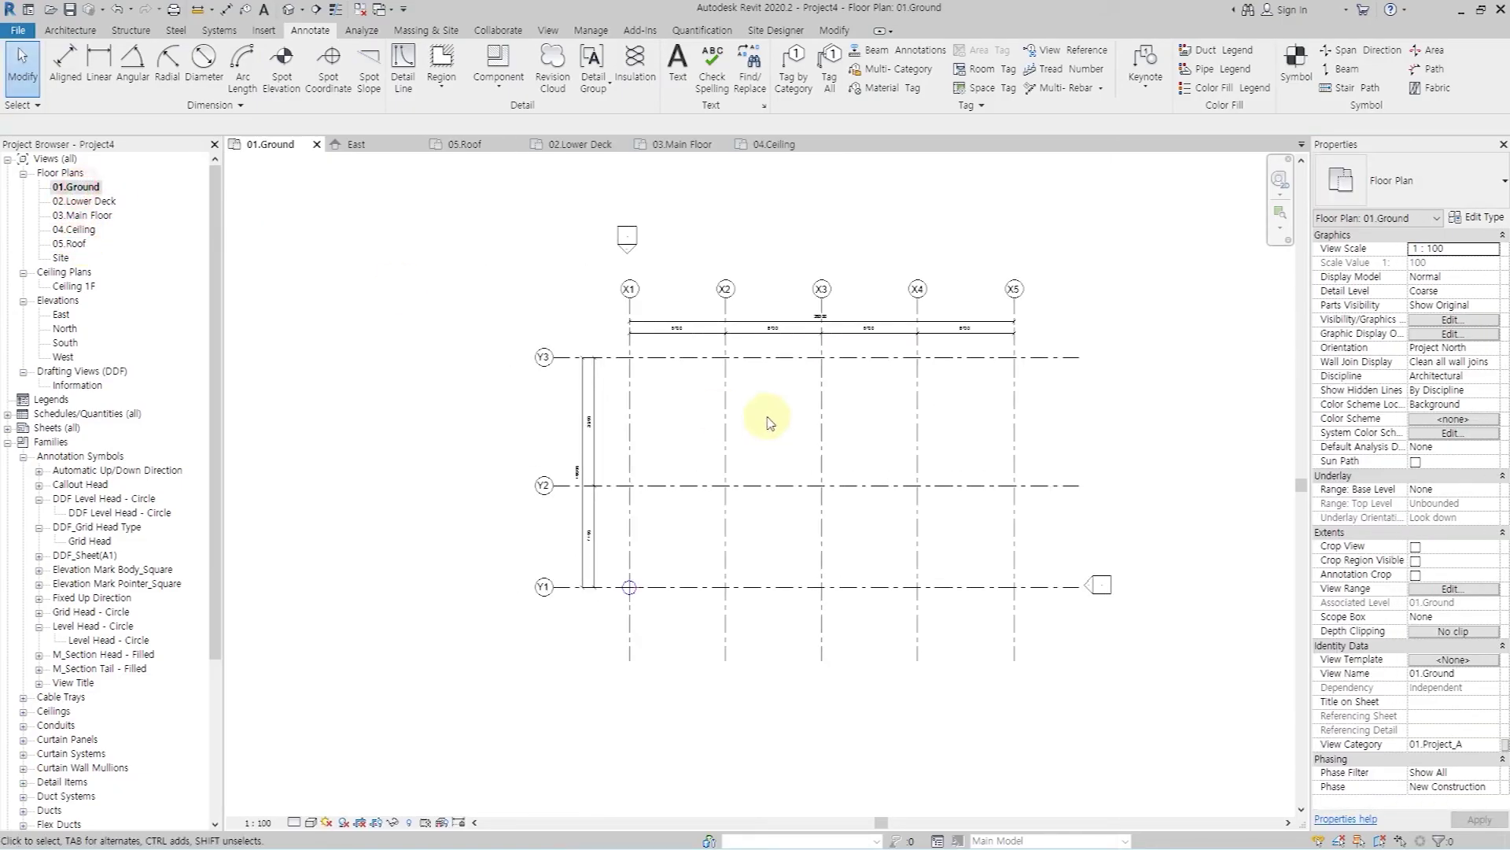
pyautogui.click(699, 332)
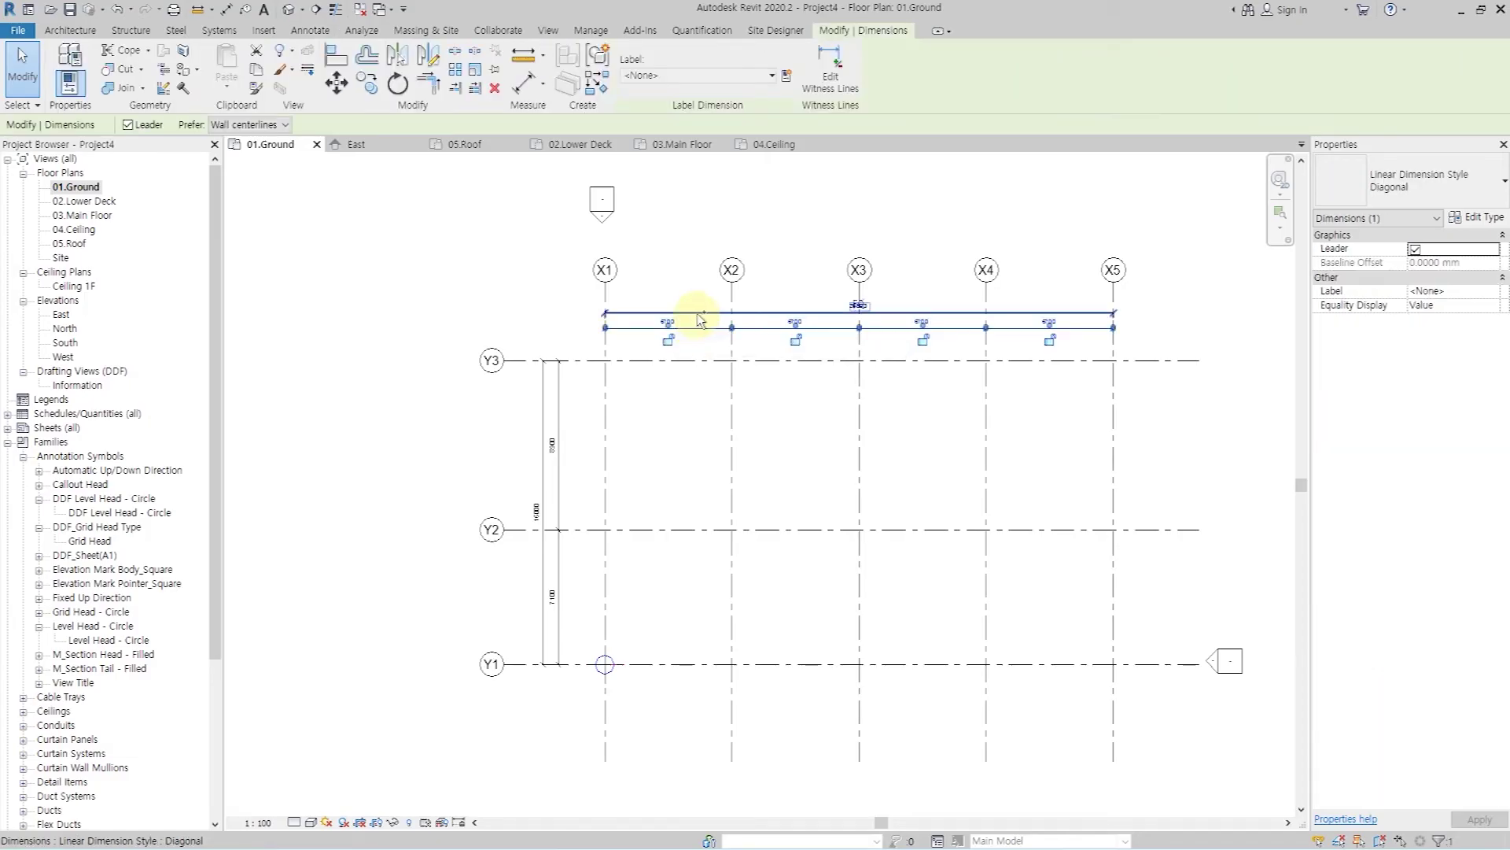
pyautogui.keyDown('ctrl'); pyautogui.click(550, 398); pyautogui.keyUp('ctrl')
pyautogui.keyDown('ctrl'); pyautogui.click(545, 401); pyautogui.keyUp('ctrl')
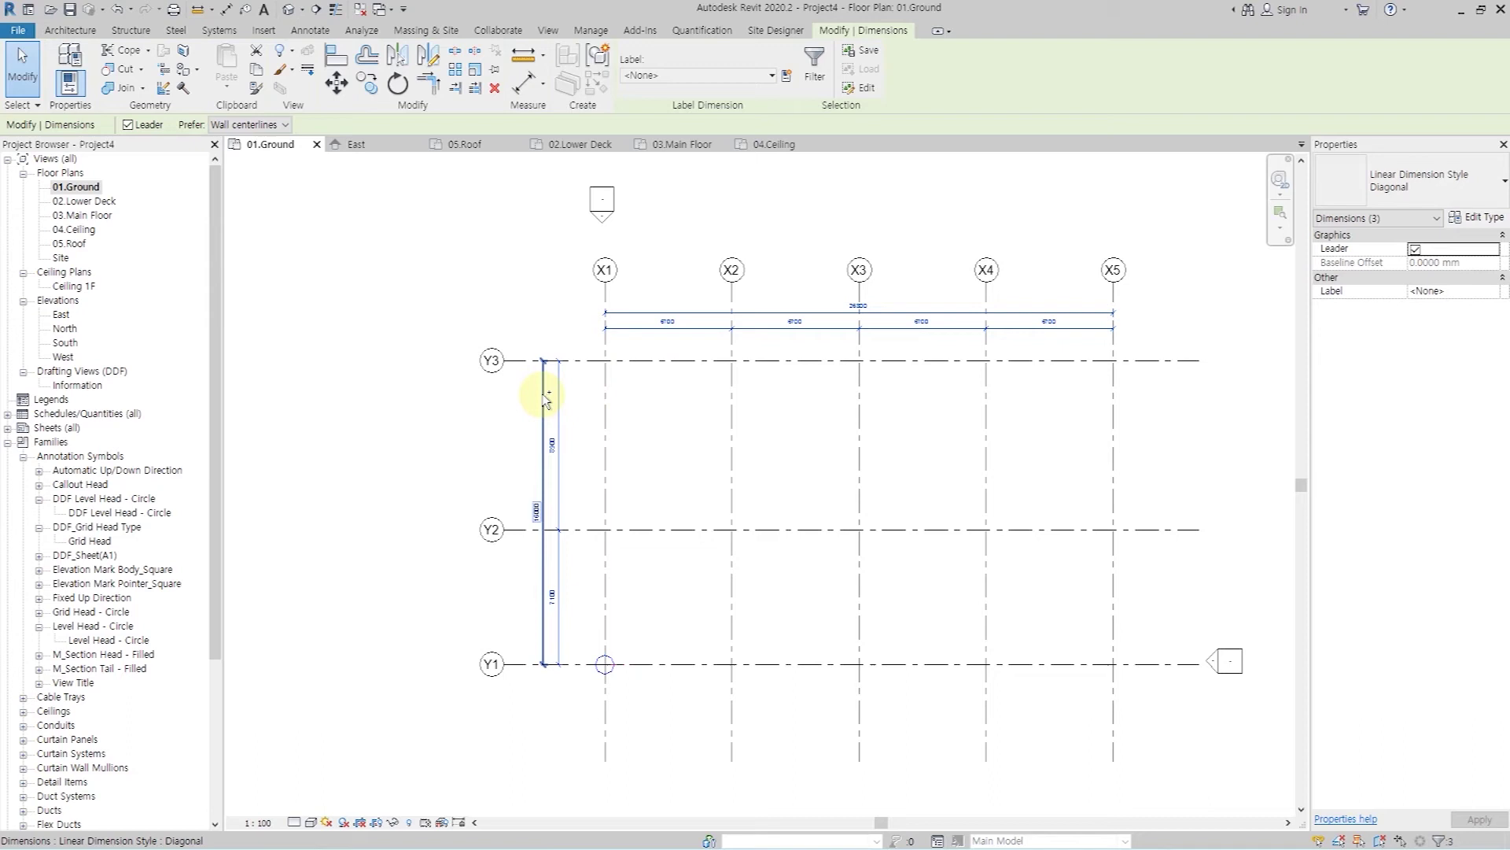
pyautogui.keyDown('ctrl'); pyautogui.click(542, 405); pyautogui.keyUp('ctrl')
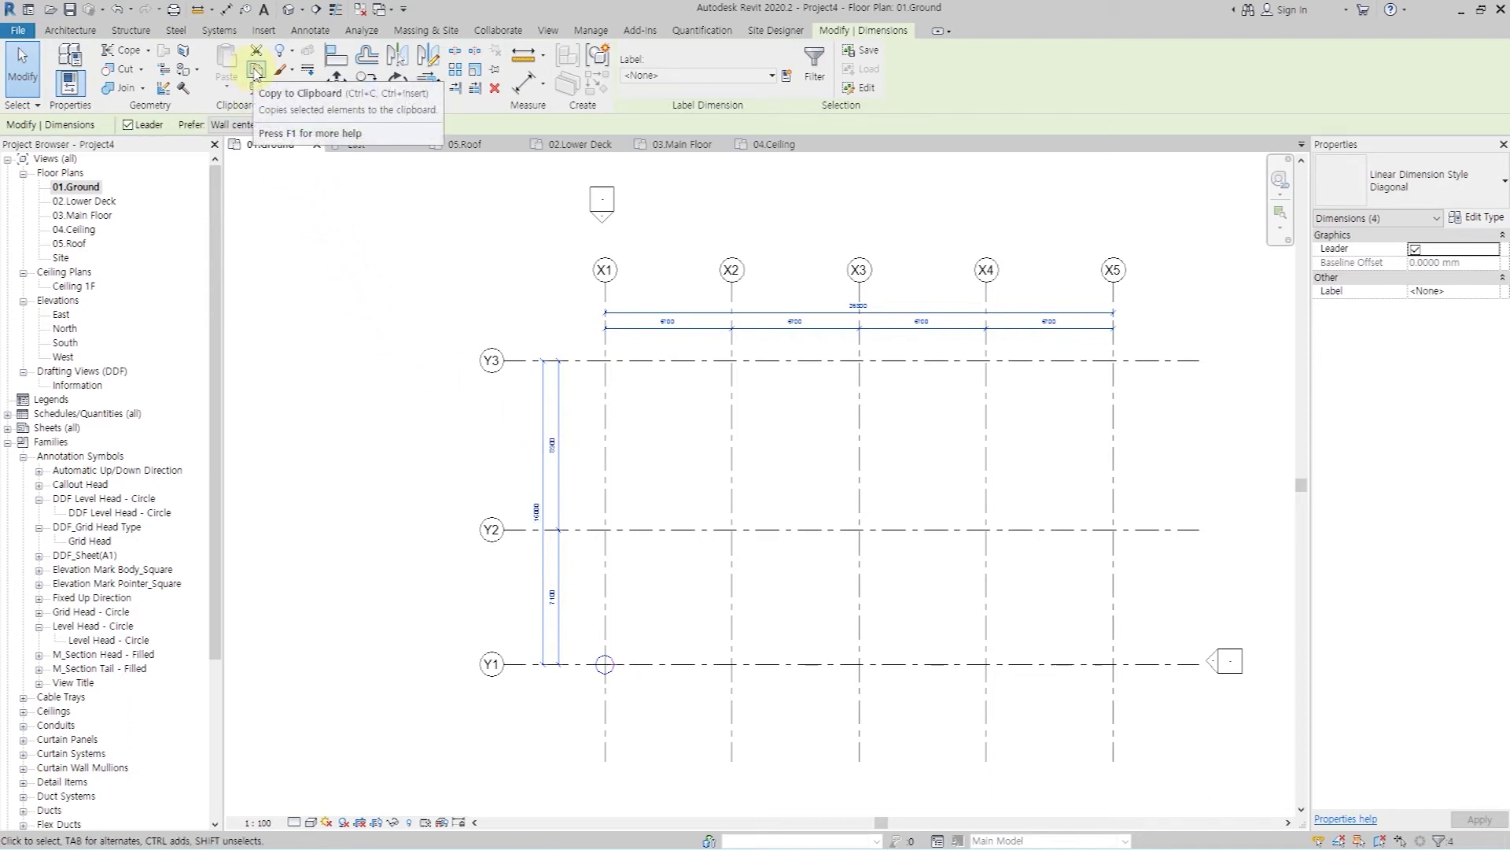
# - Copy the dimensions and paste them aligned into 02.Lower Deck through 05.Roof, then check 02.Lower Deck
pyautogui.click(256, 72)
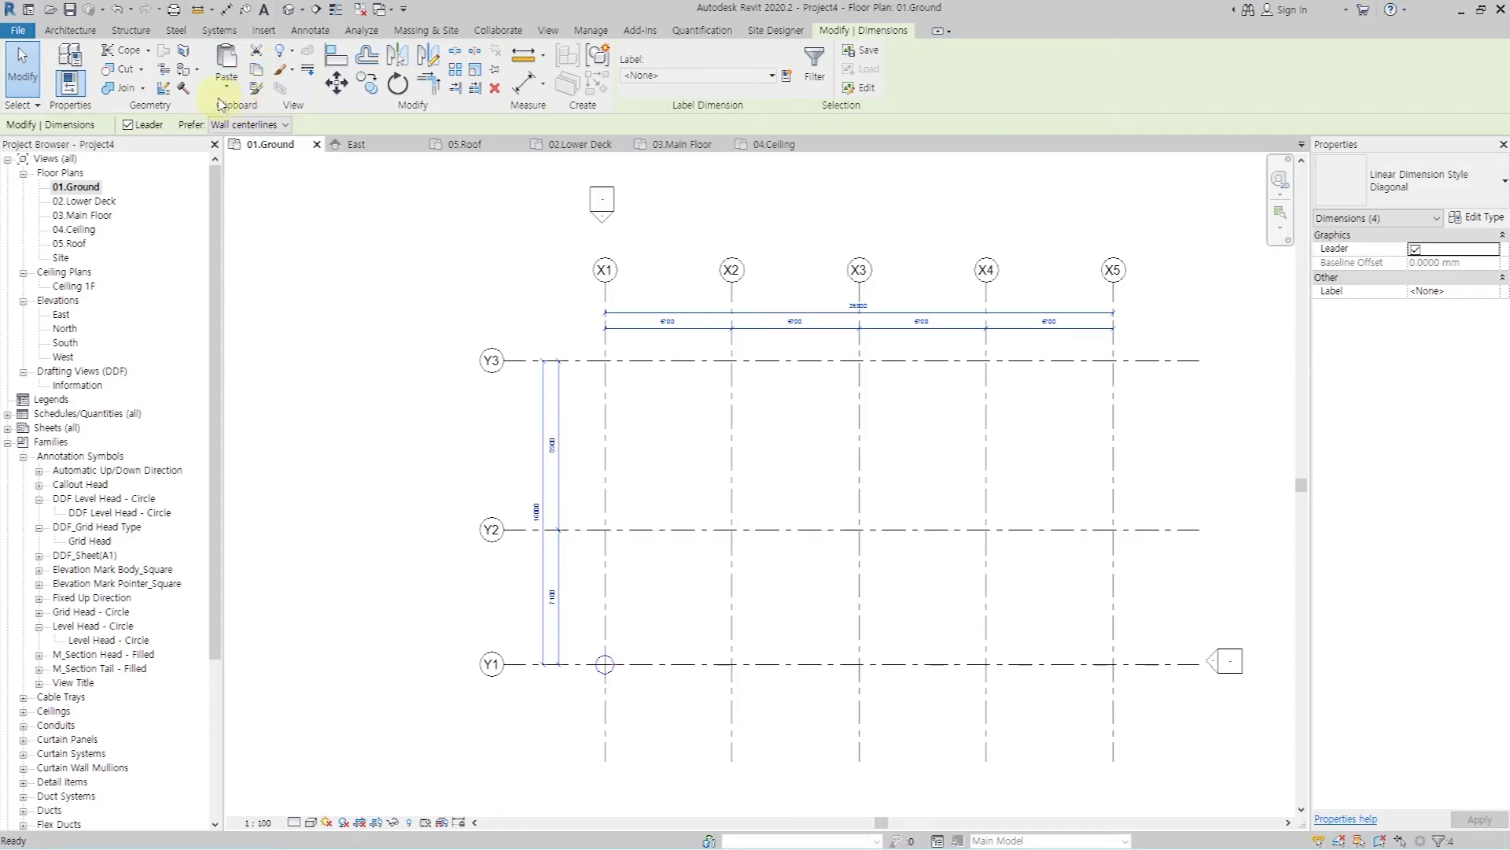
pyautogui.click(231, 90)
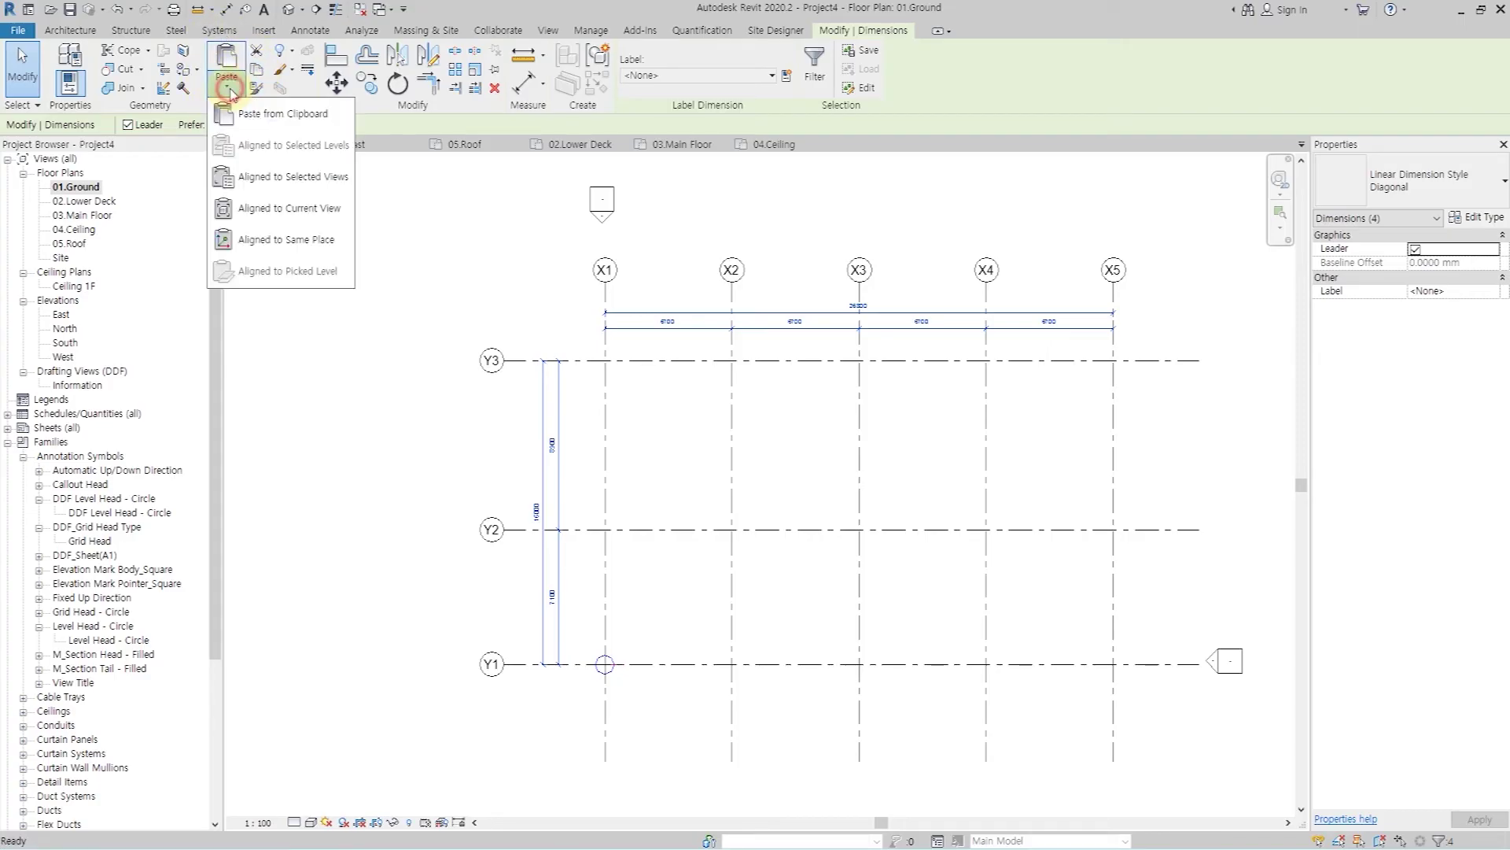
pyautogui.click(303, 179)
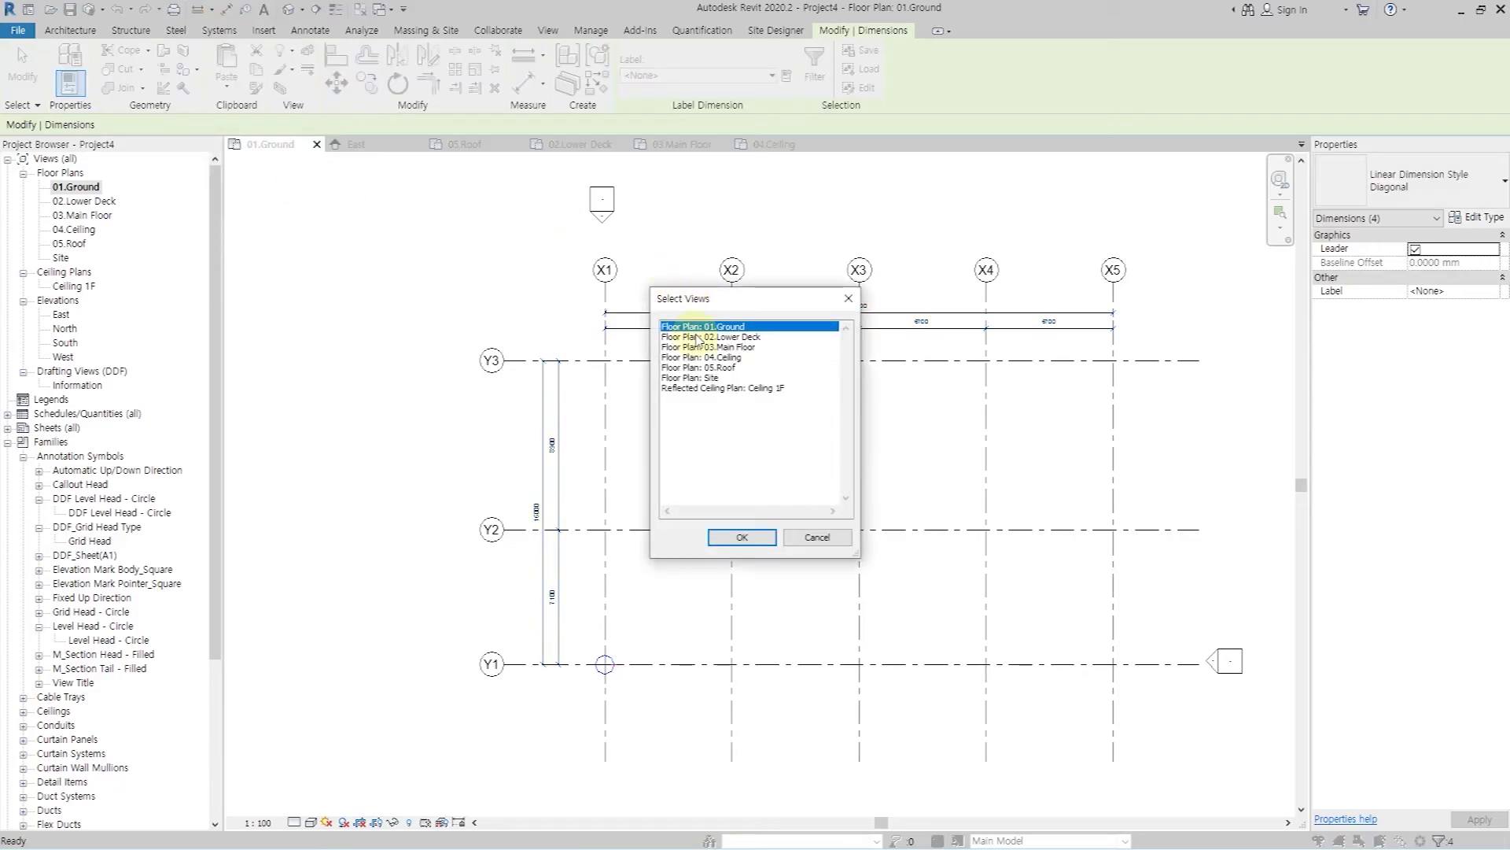
pyautogui.click(727, 337)
pyautogui.keyDown('shift'); pyautogui.click(736, 369); pyautogui.keyUp('shift')
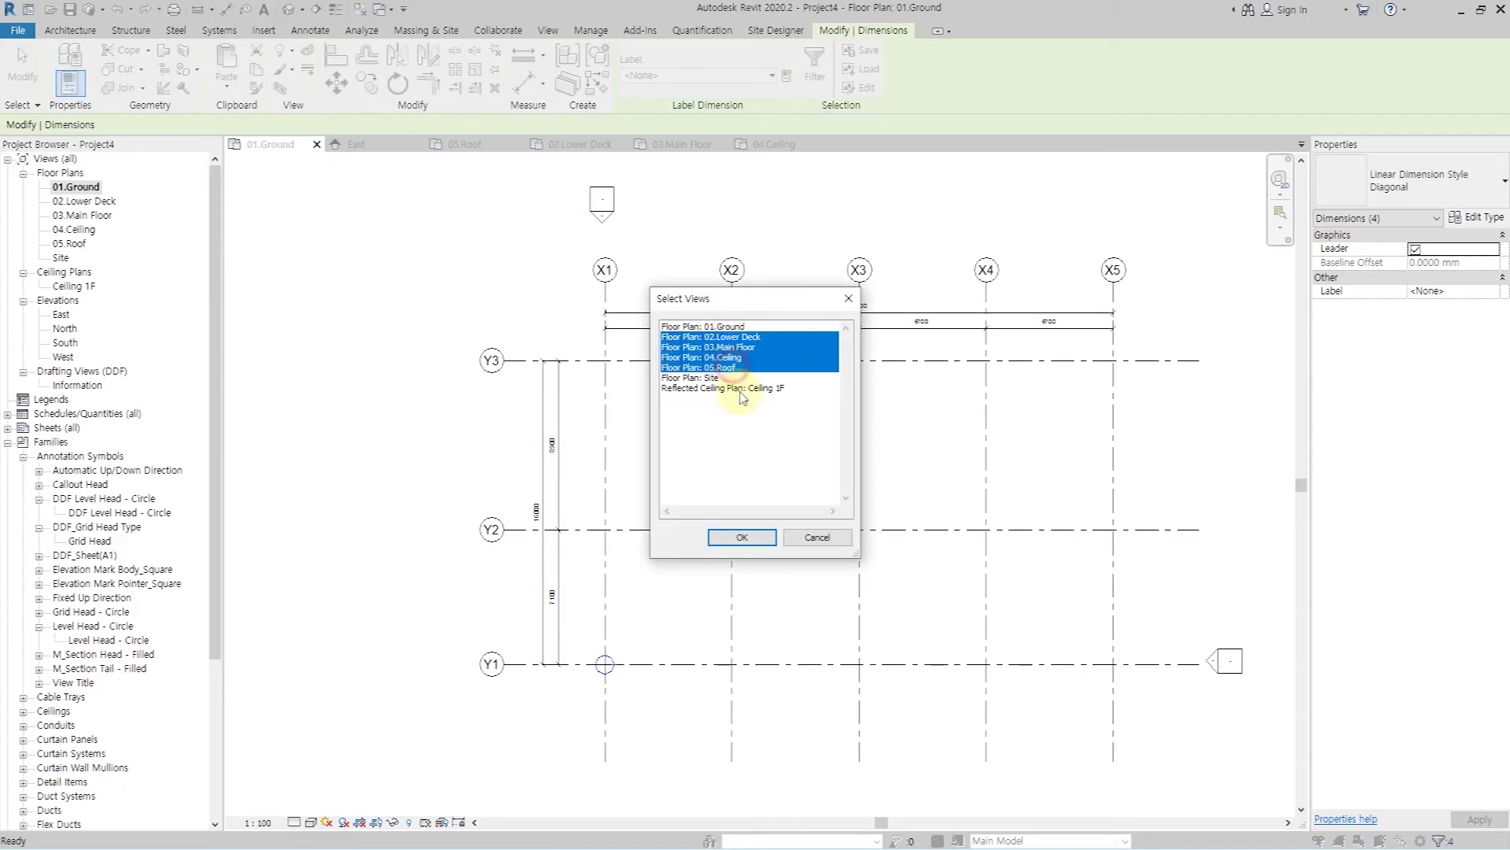
pyautogui.click(742, 538)
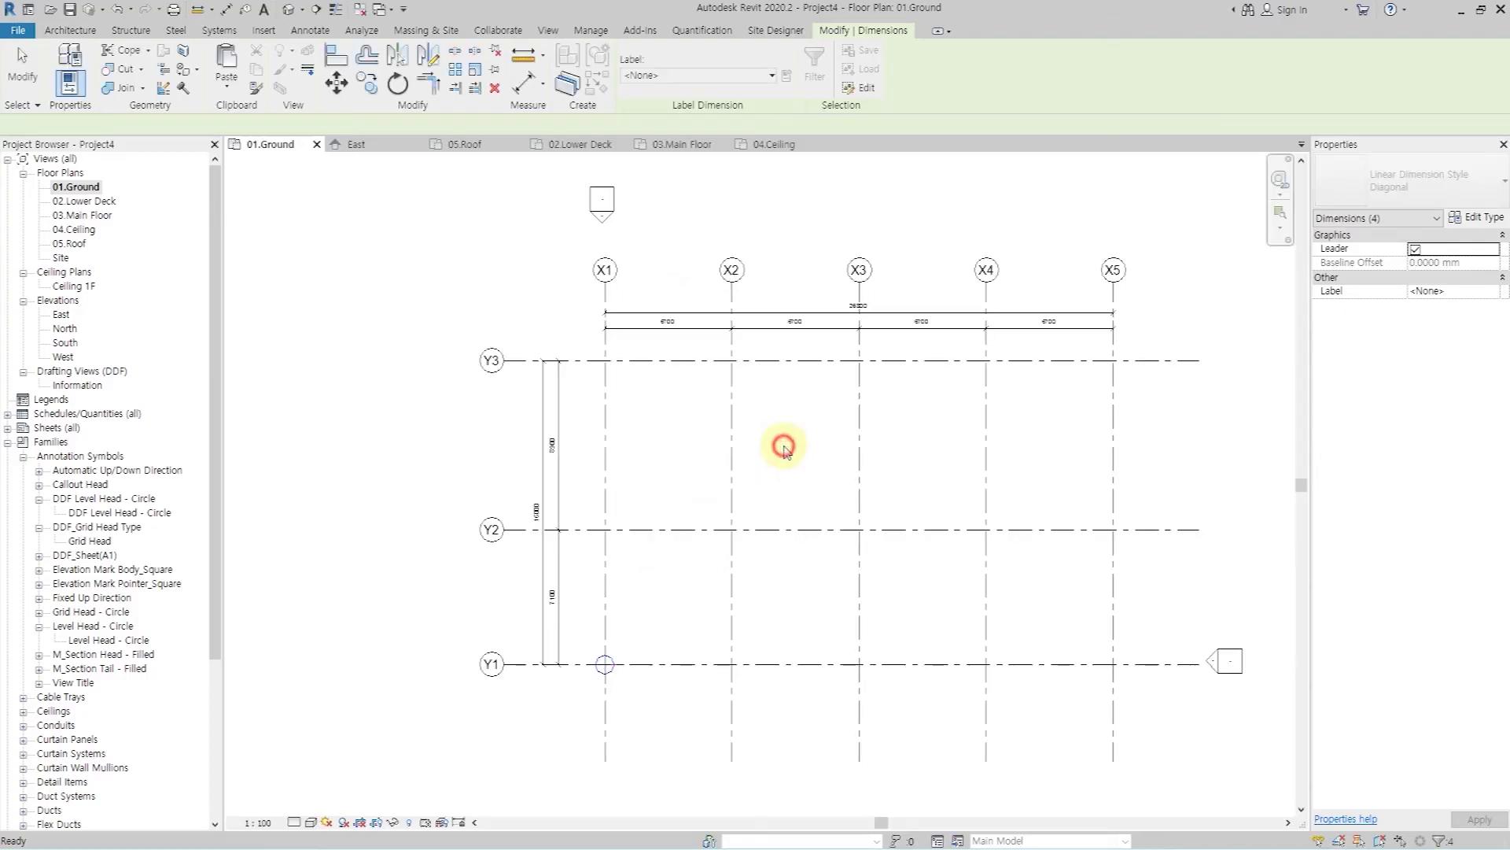
pyautogui.click(89, 202)
pyautogui.doubleClick(88, 202)
pyautogui.doubleClick(76, 229)
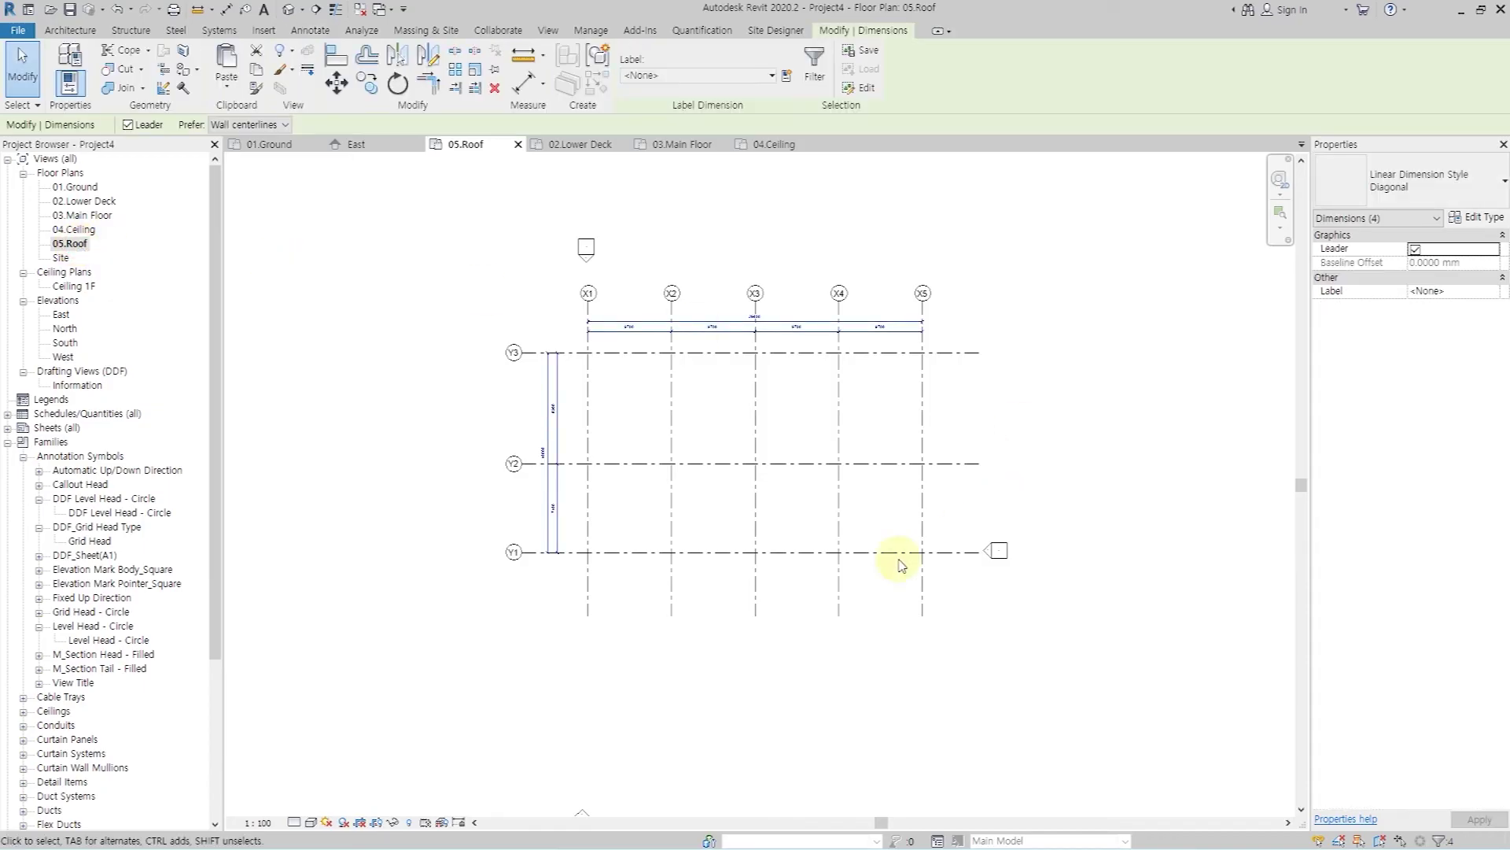
pyautogui.click(738, 409)
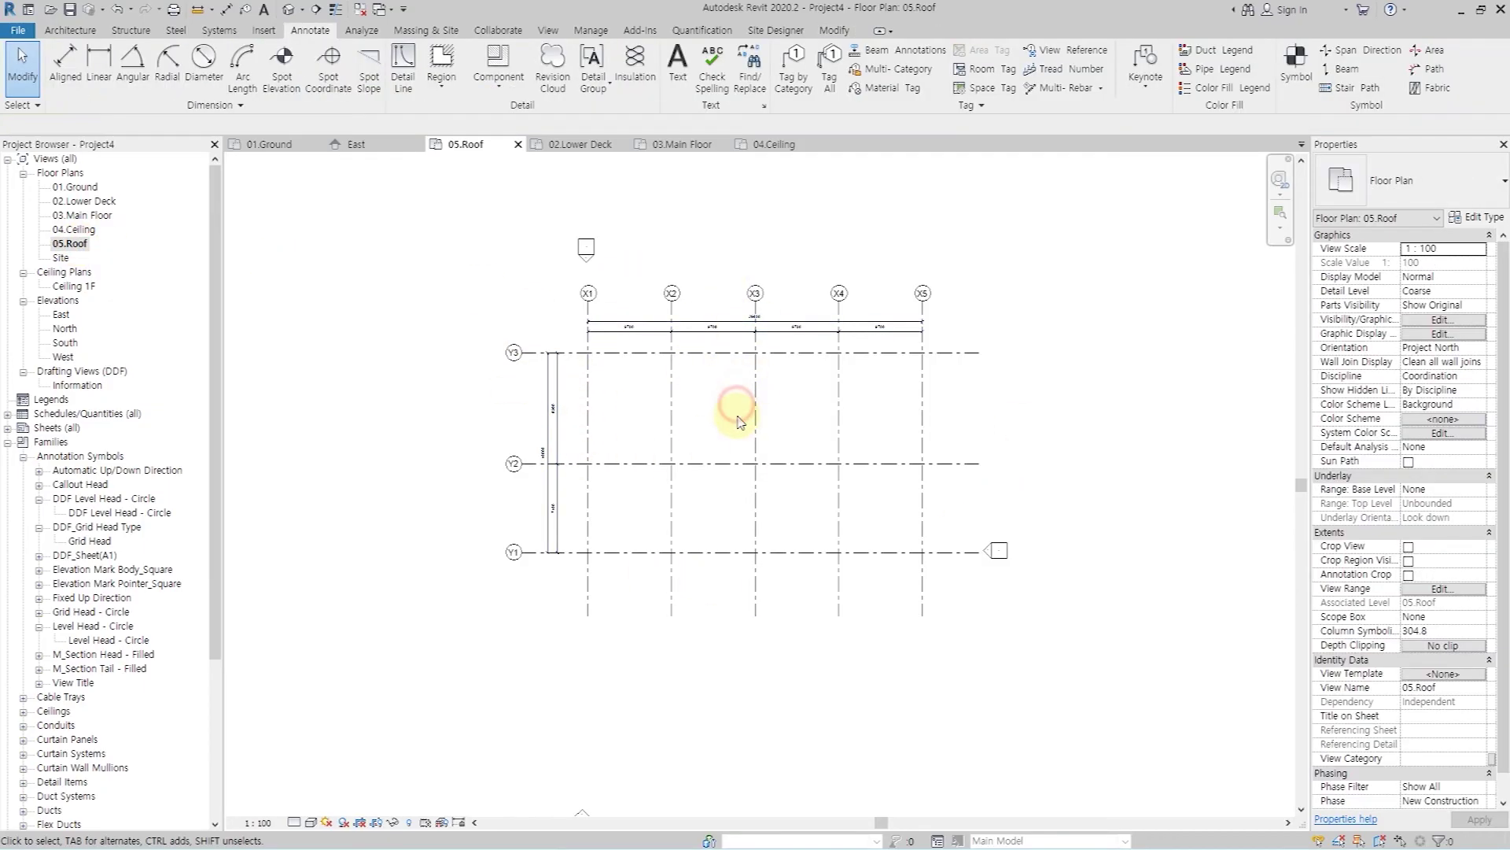
pyautogui.doubleClick(77, 187)
pyautogui.moveTo(874, 517); pyautogui.dragTo(731, 503, button='middle')
pyautogui.scroll(-1, 727, 503)
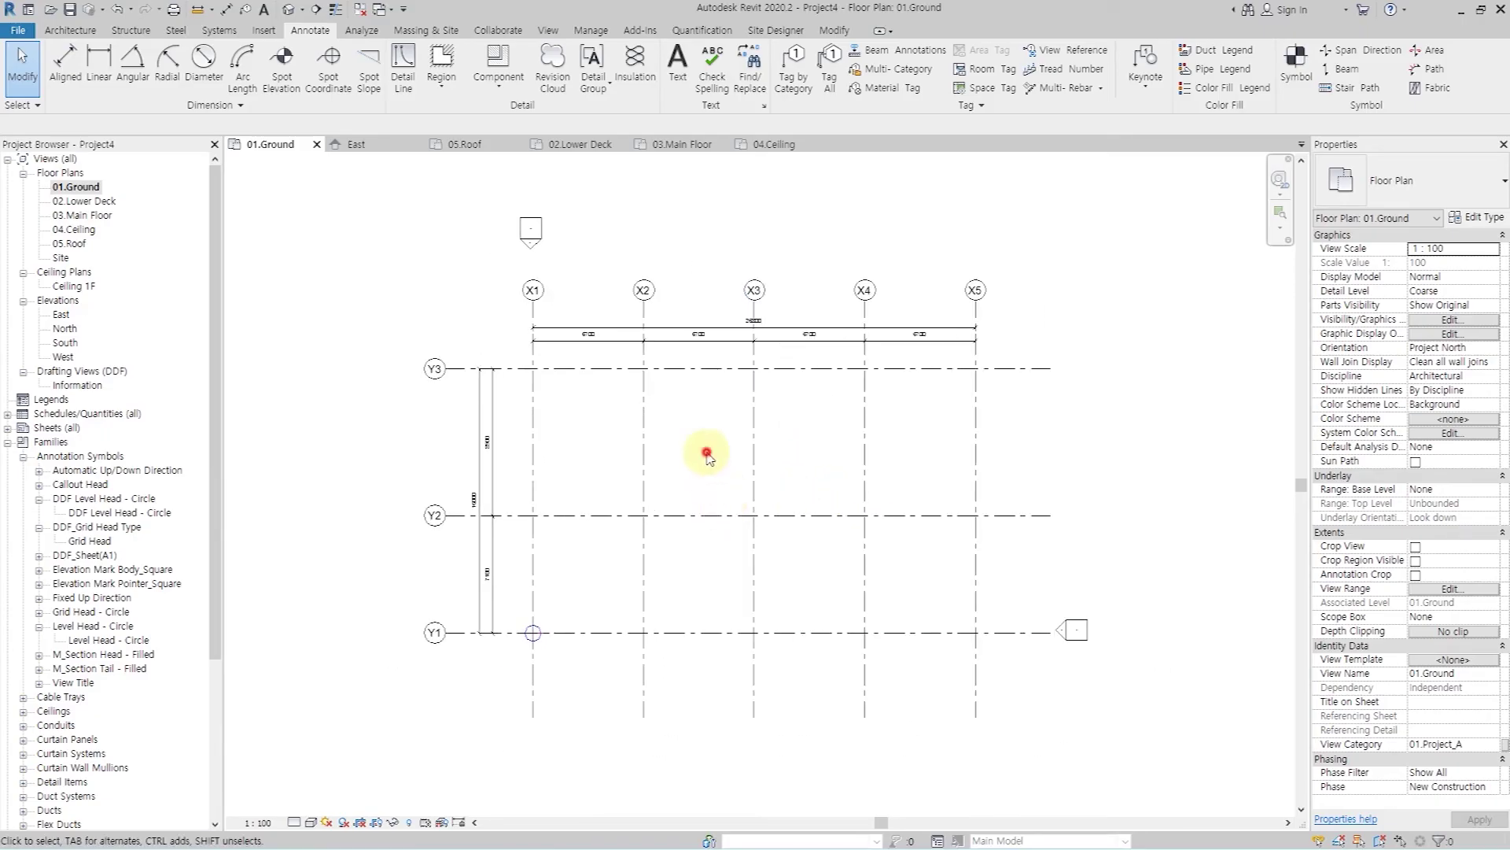
pyautogui.click(264, 32)
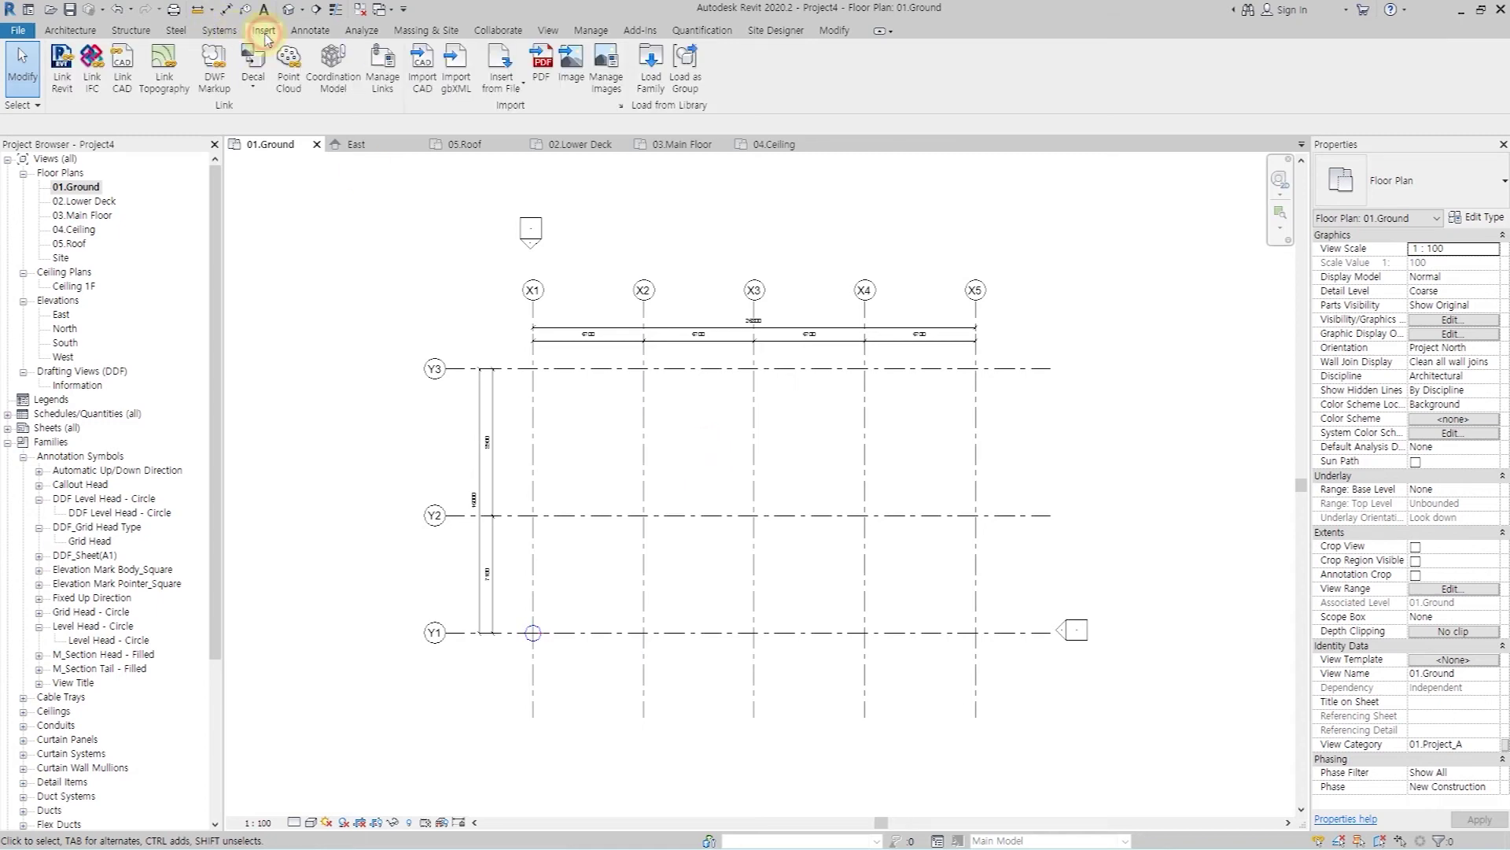
# - Import Site Fin.dwg from the Fansworth House folder via Import CAD
pyautogui.click(417, 83)
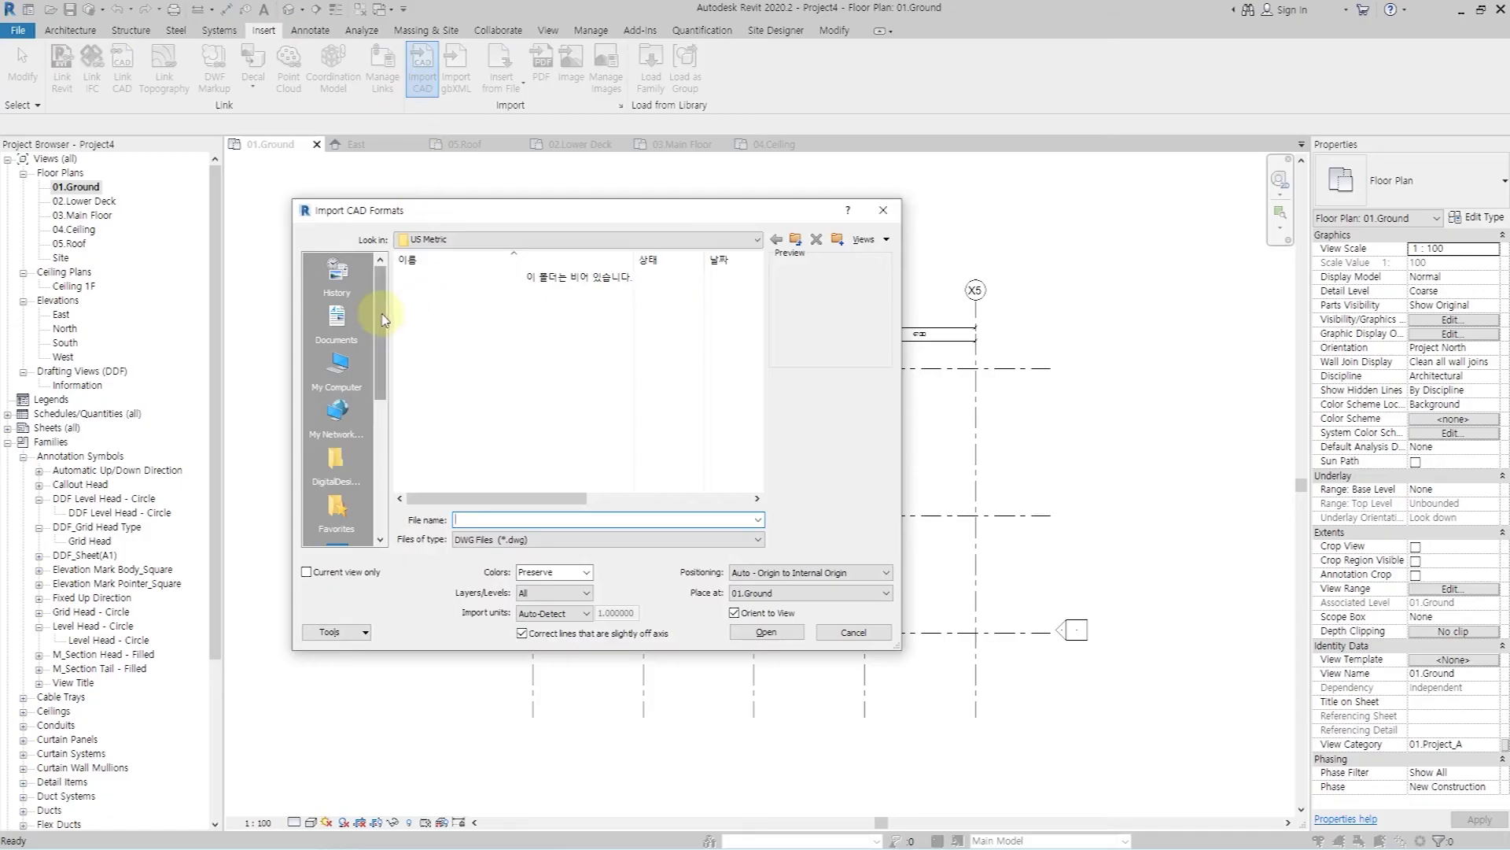
pyautogui.scroll(-1, 354, 405)
pyautogui.click(342, 423)
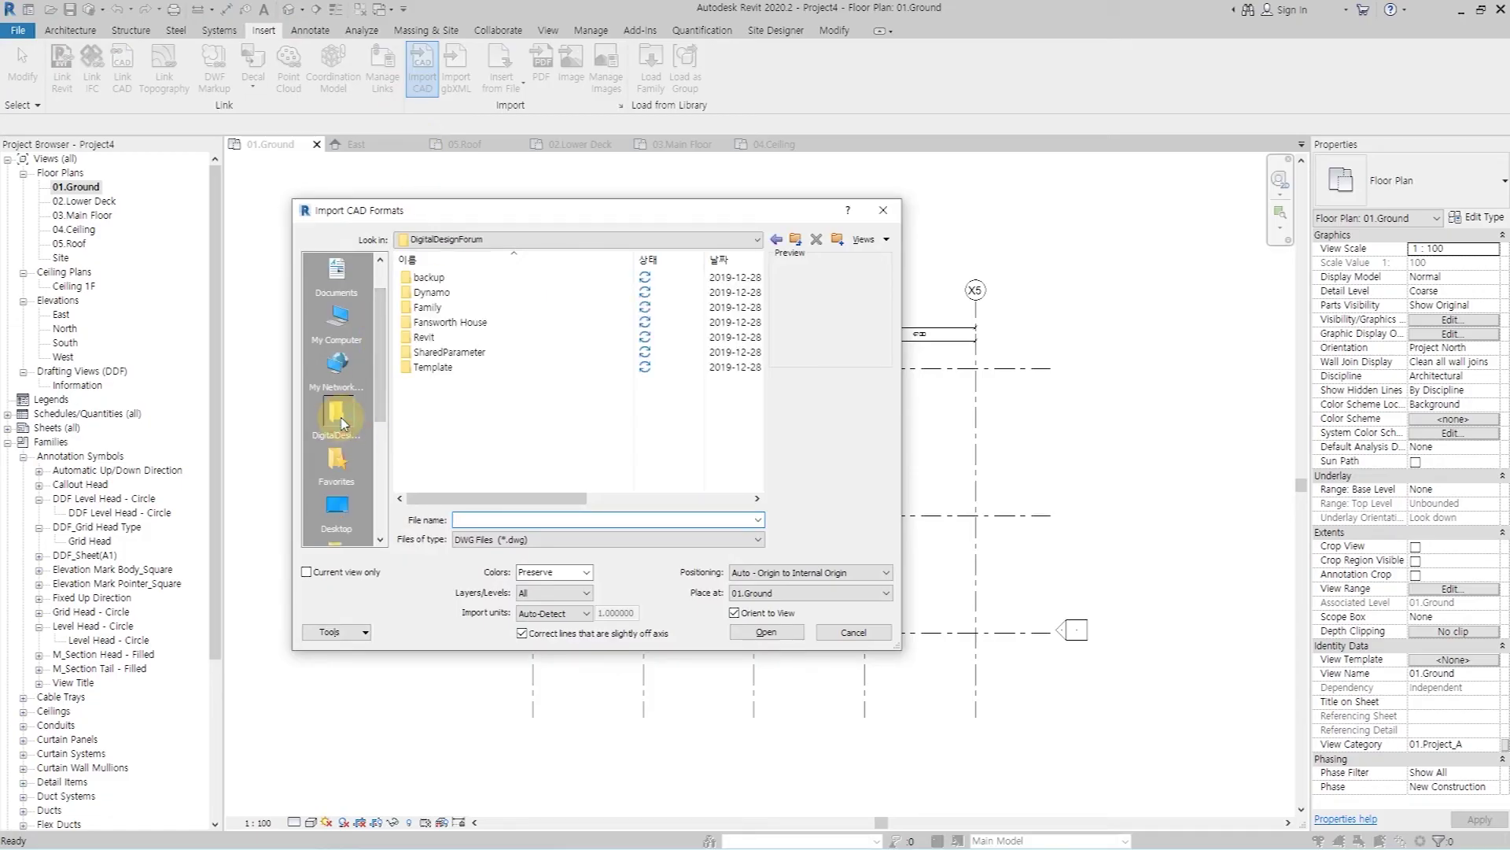
pyautogui.doubleClick(433, 323)
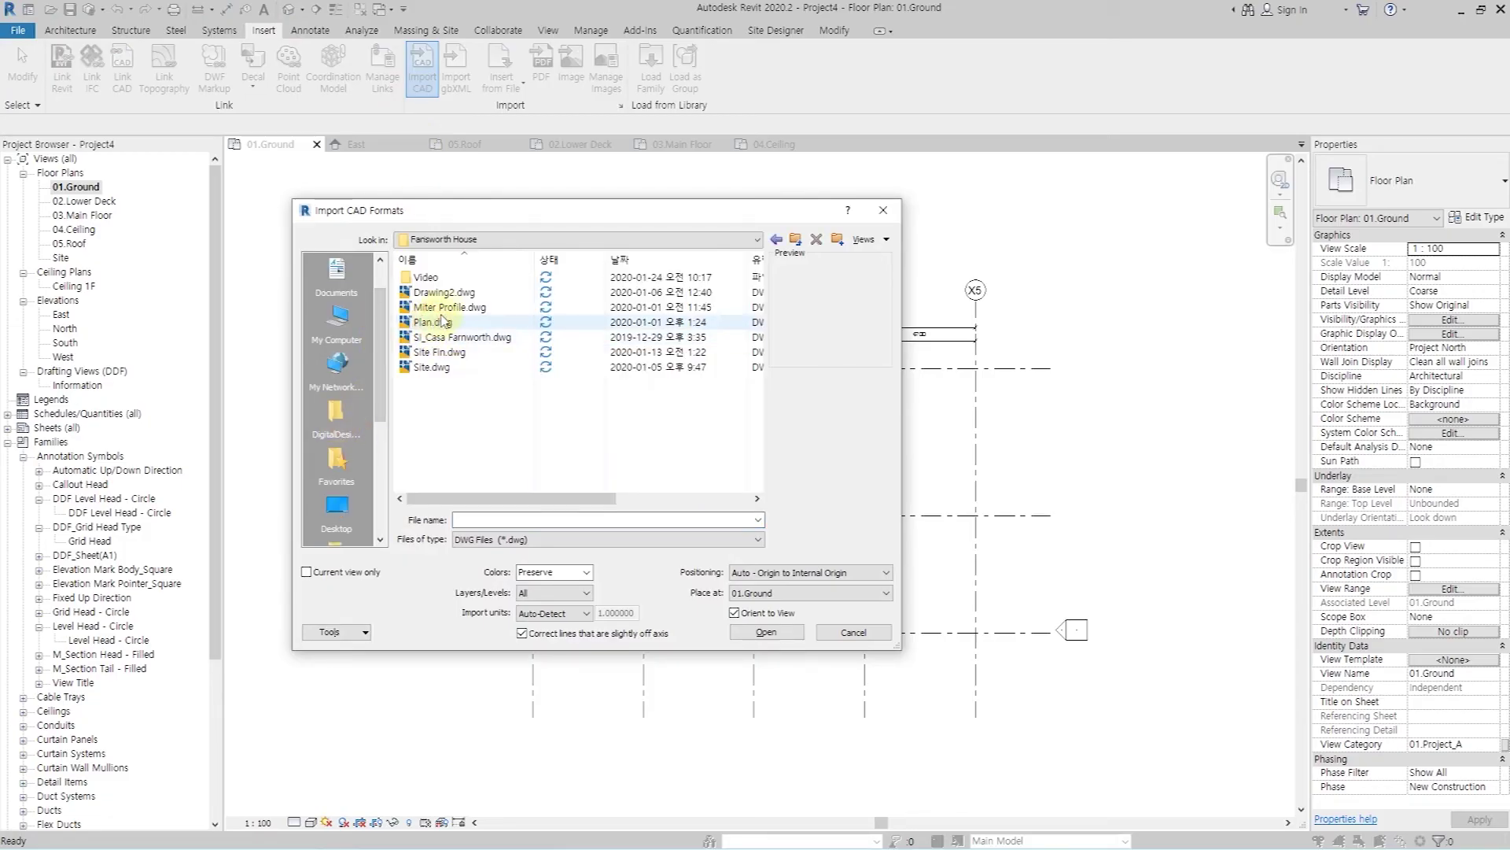
pyautogui.click(474, 354)
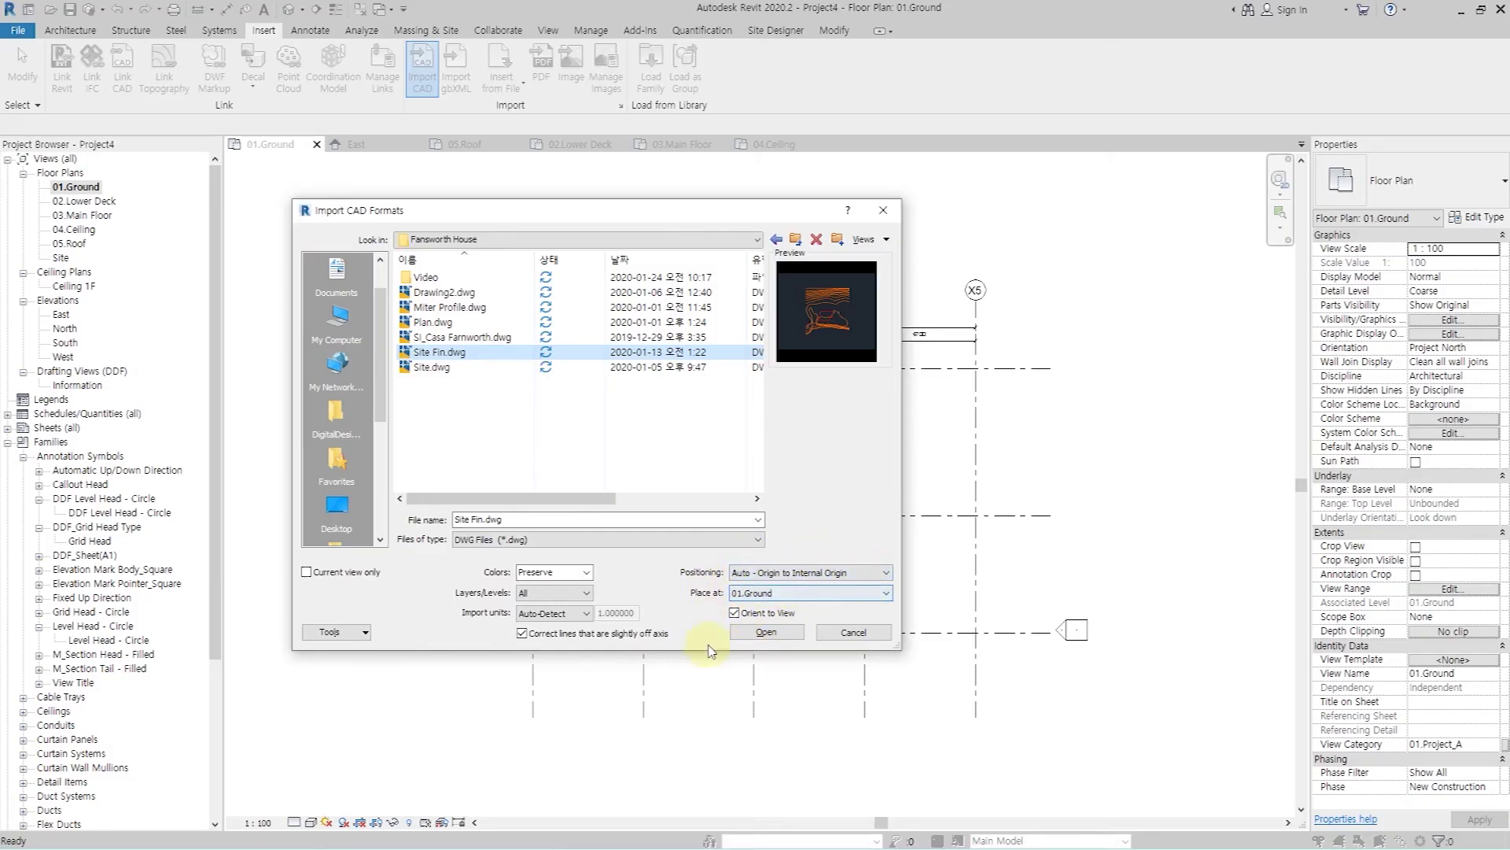
pyautogui.click(767, 633)
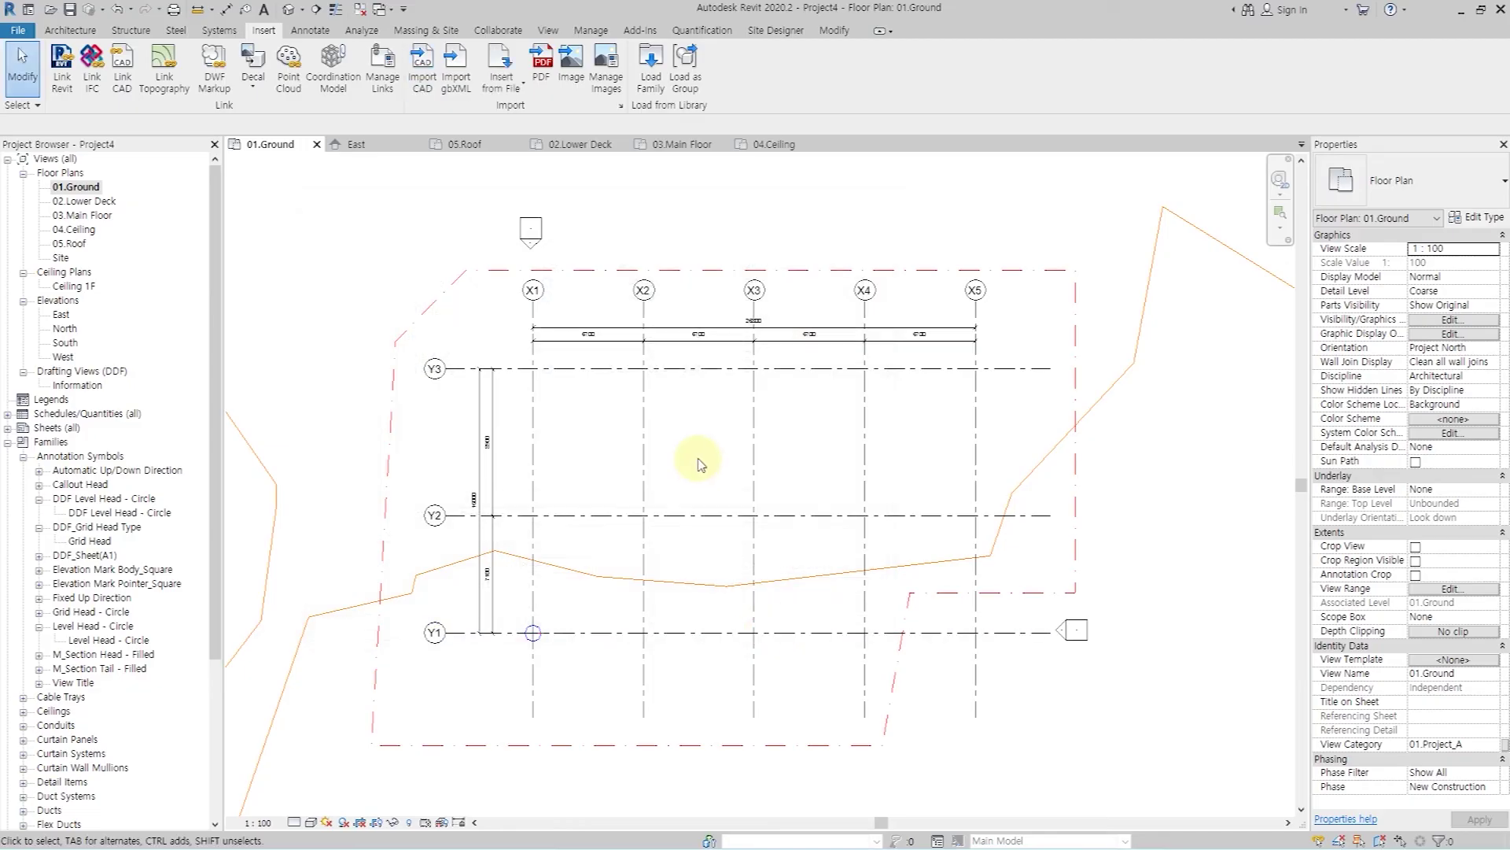
# - Open the default 3D view and orbit it to show the Site Fin.dwg contours around the grid
pyautogui.scroll(1, 700, 468)
pyautogui.scroll(2, 705, 477)
pyautogui.scroll(-2, 705, 477)
pyautogui.scroll(-2, 703, 478)
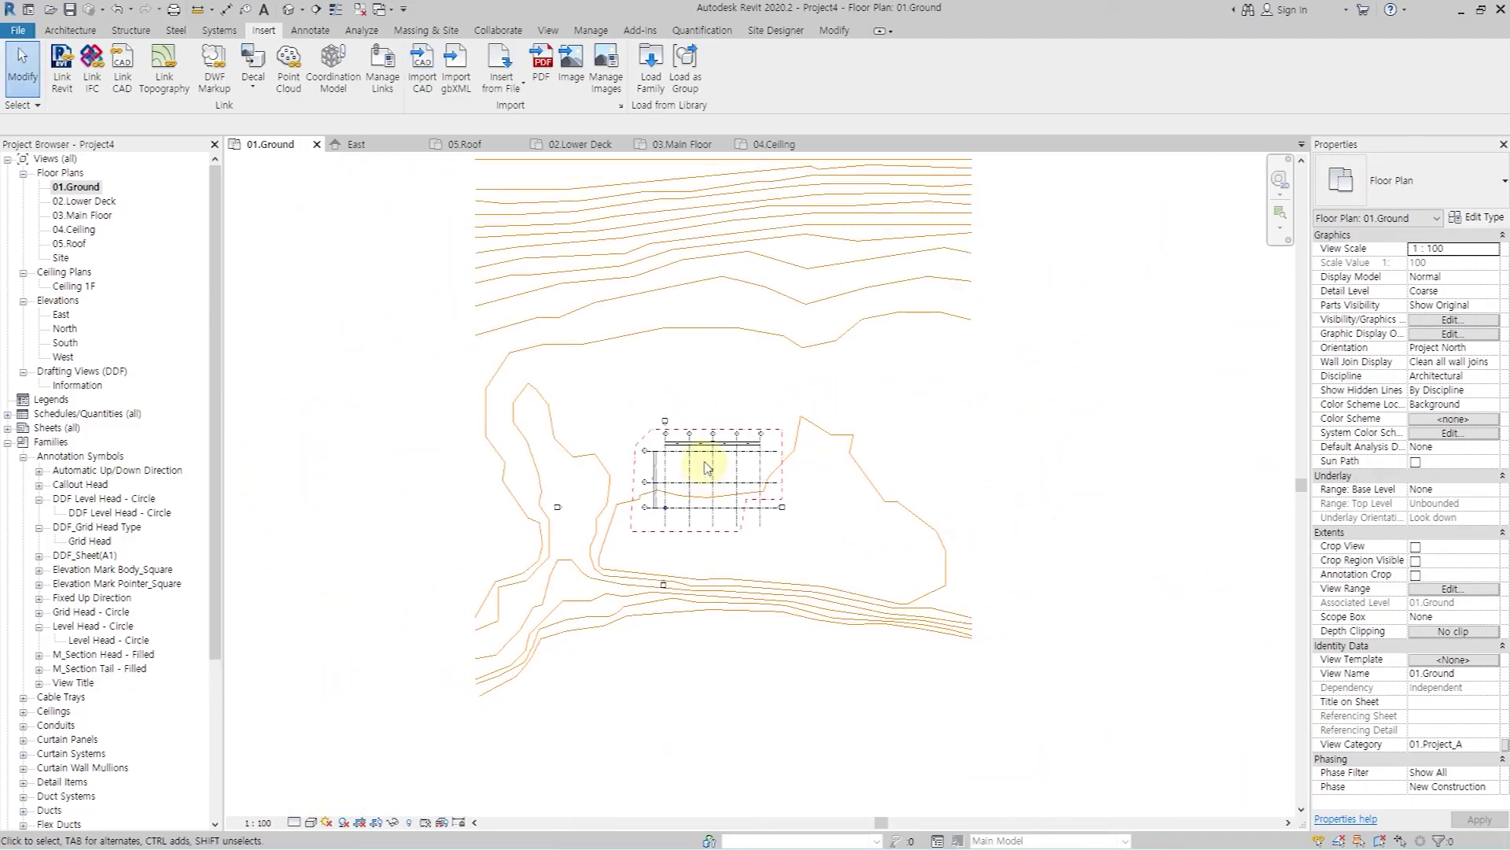
pyautogui.moveTo(717, 394); pyautogui.dragTo(727, 495, button='middle')
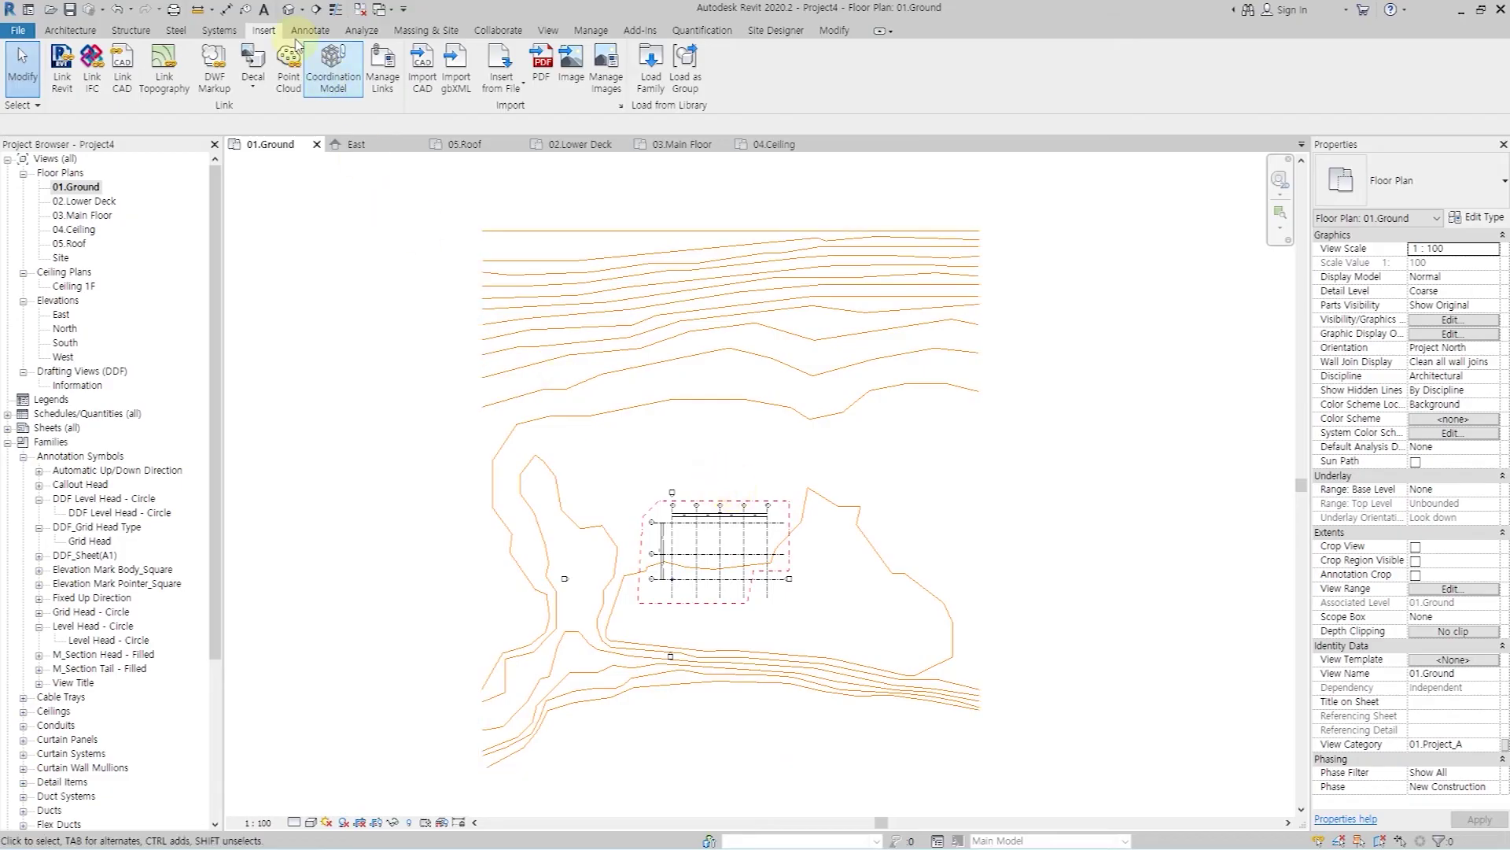
pyautogui.click(290, 11)
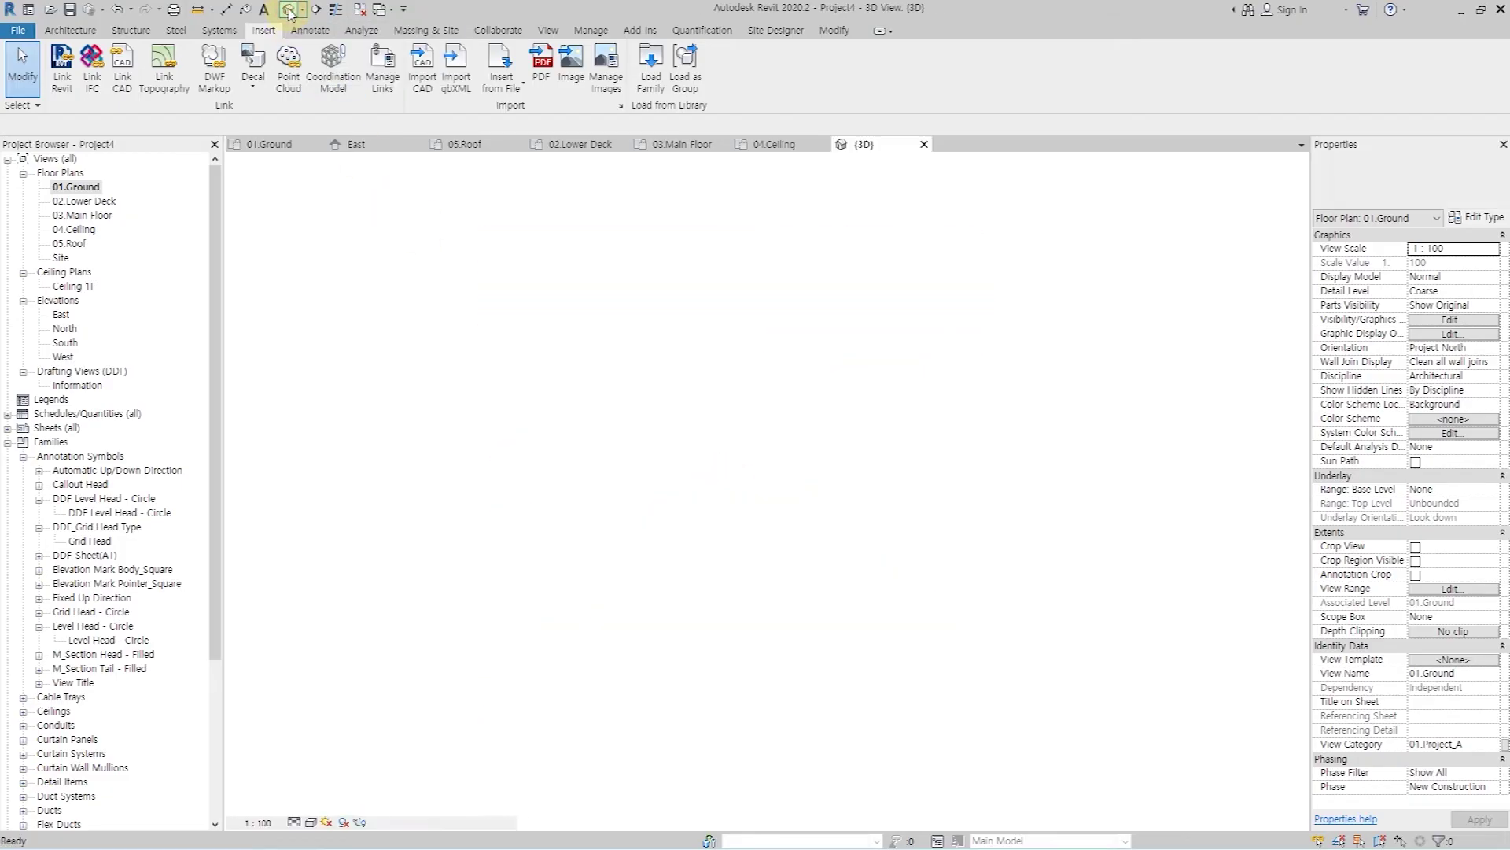
pyautogui.moveTo(500, 343)
pyautogui.keyDown('shift'); pyautogui.mouseDown(button='middle')
pyautogui.moveTo(438, 482)
pyautogui.moveTo(624, 421)
pyautogui.moveTo(729, 432)
pyautogui.moveTo(879, 638)
pyautogui.mouseUp(button='middle'); pyautogui.keyUp('shift')
pyautogui.scroll(2, 584, 438)
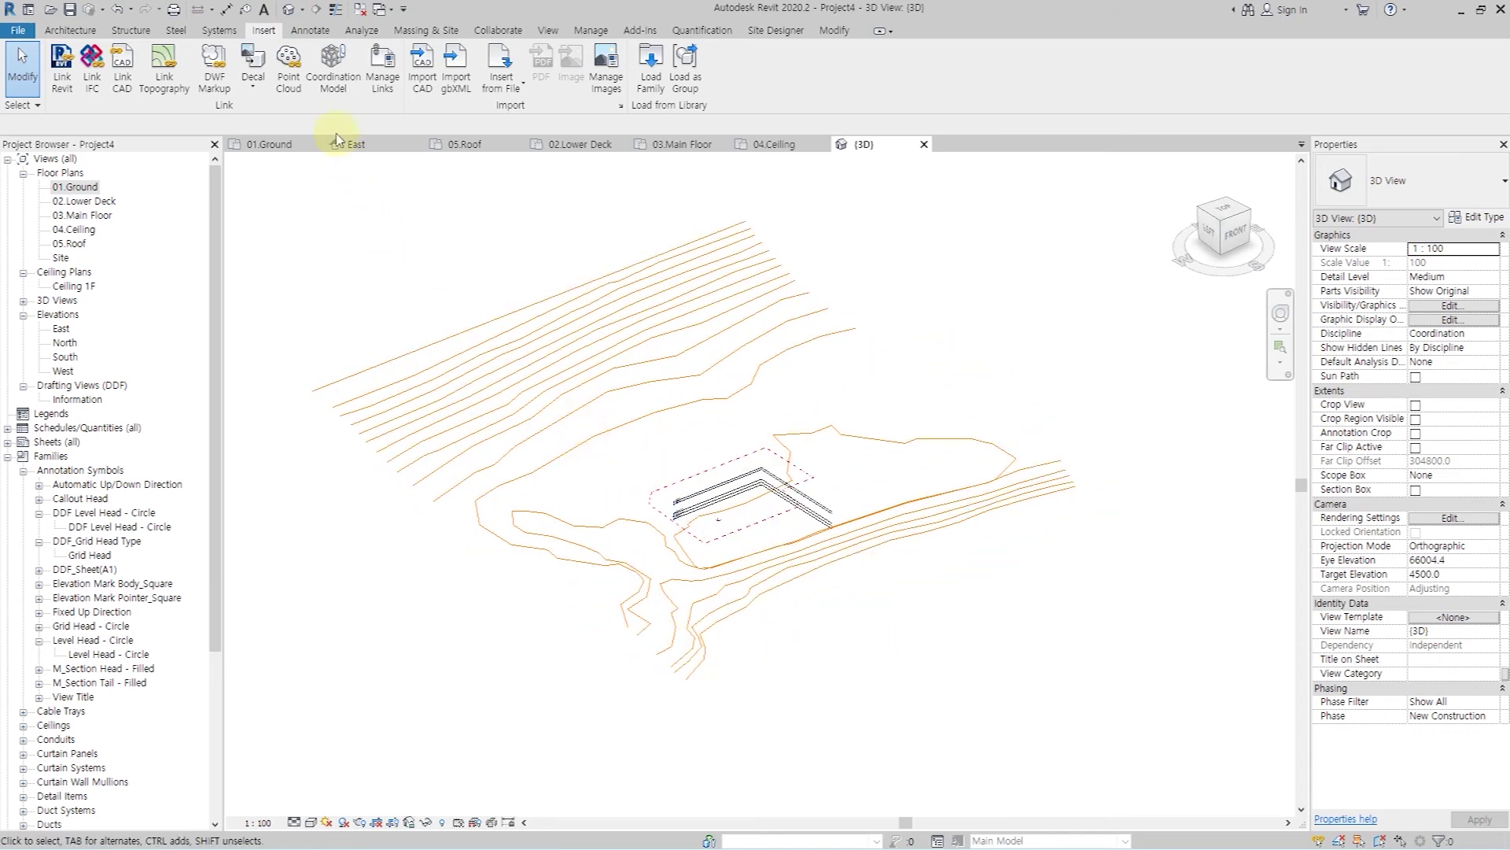
pyautogui.click(431, 32)
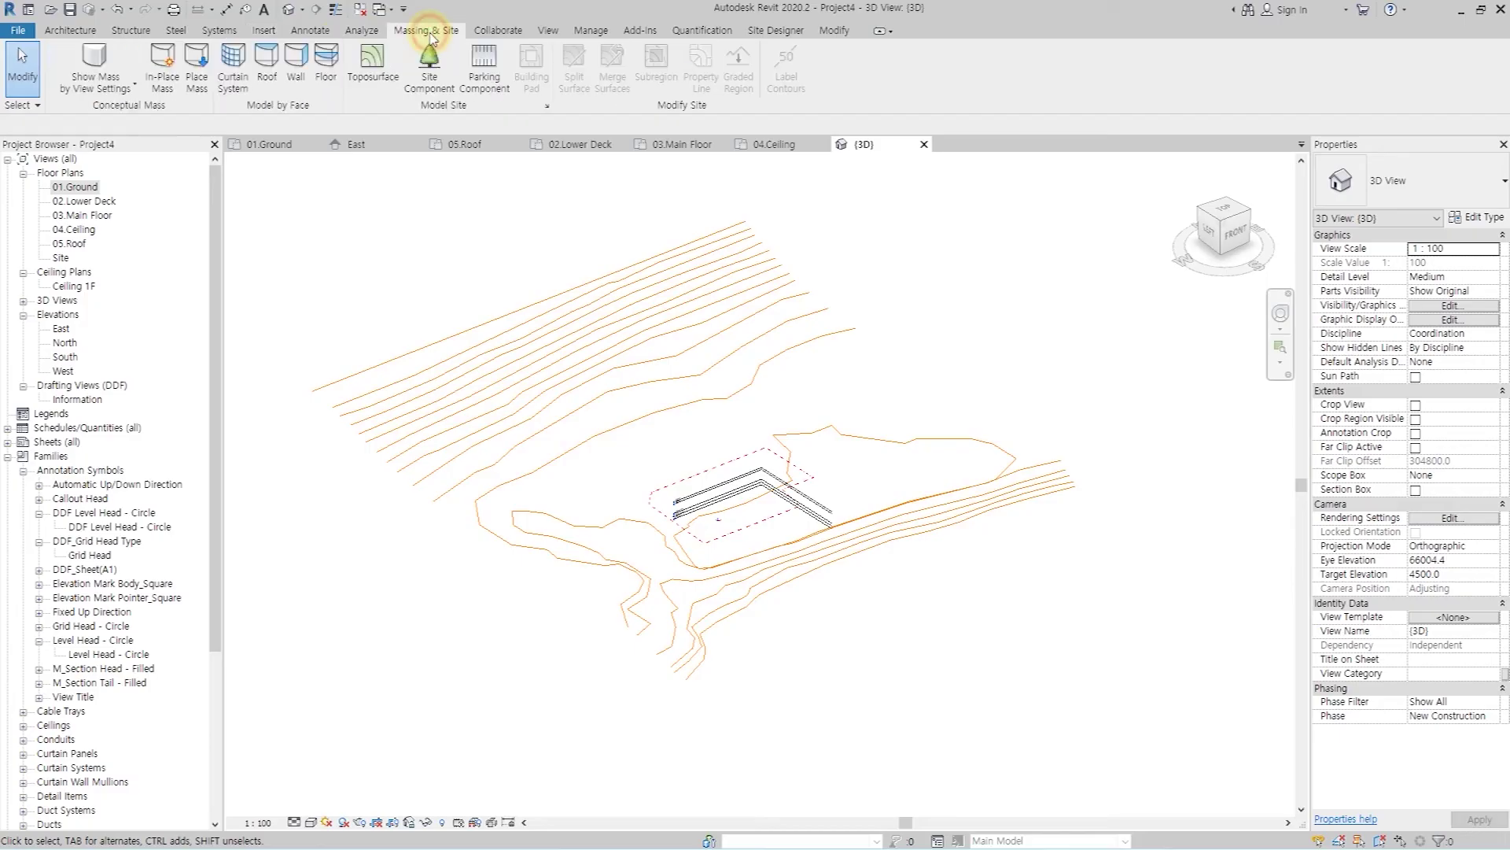
# - Create toposurface points from the imported Site Fin.dwg, using only its CONTOUR layer
pyautogui.click(373, 59)
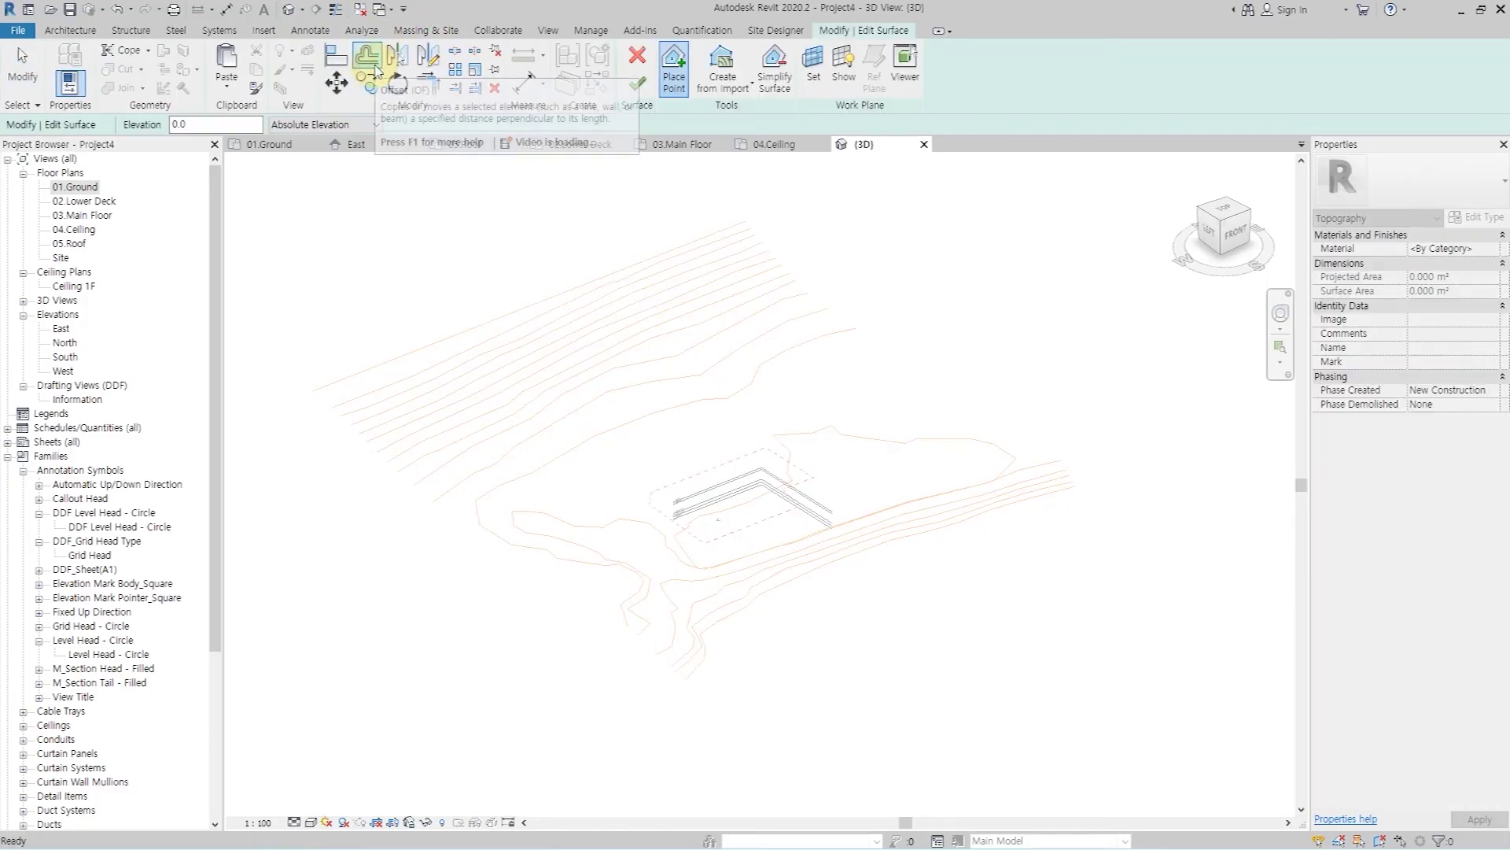
pyautogui.click(738, 88)
pyautogui.click(748, 112)
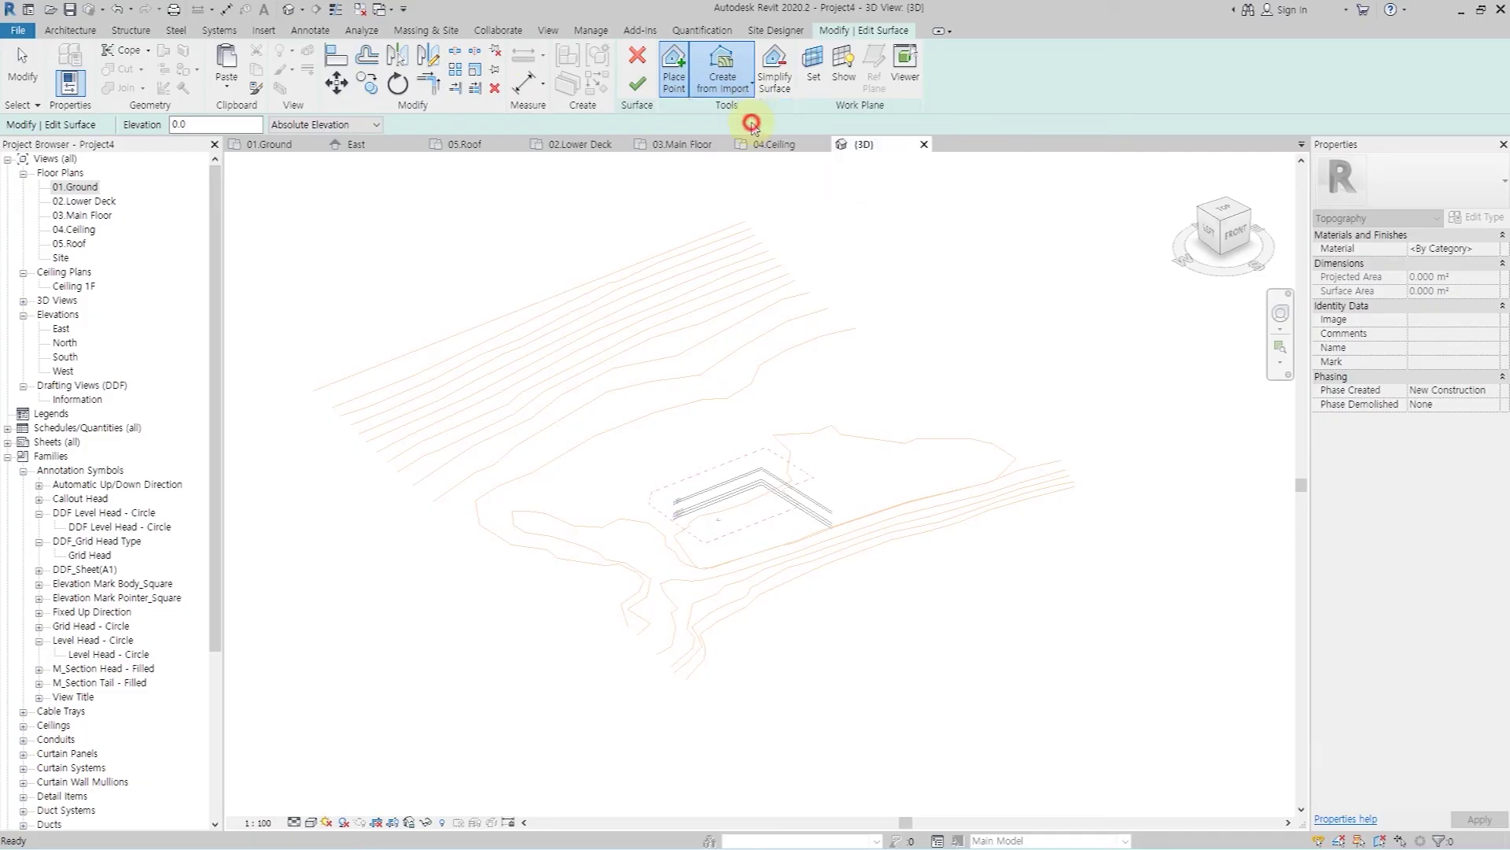
pyautogui.click(739, 234)
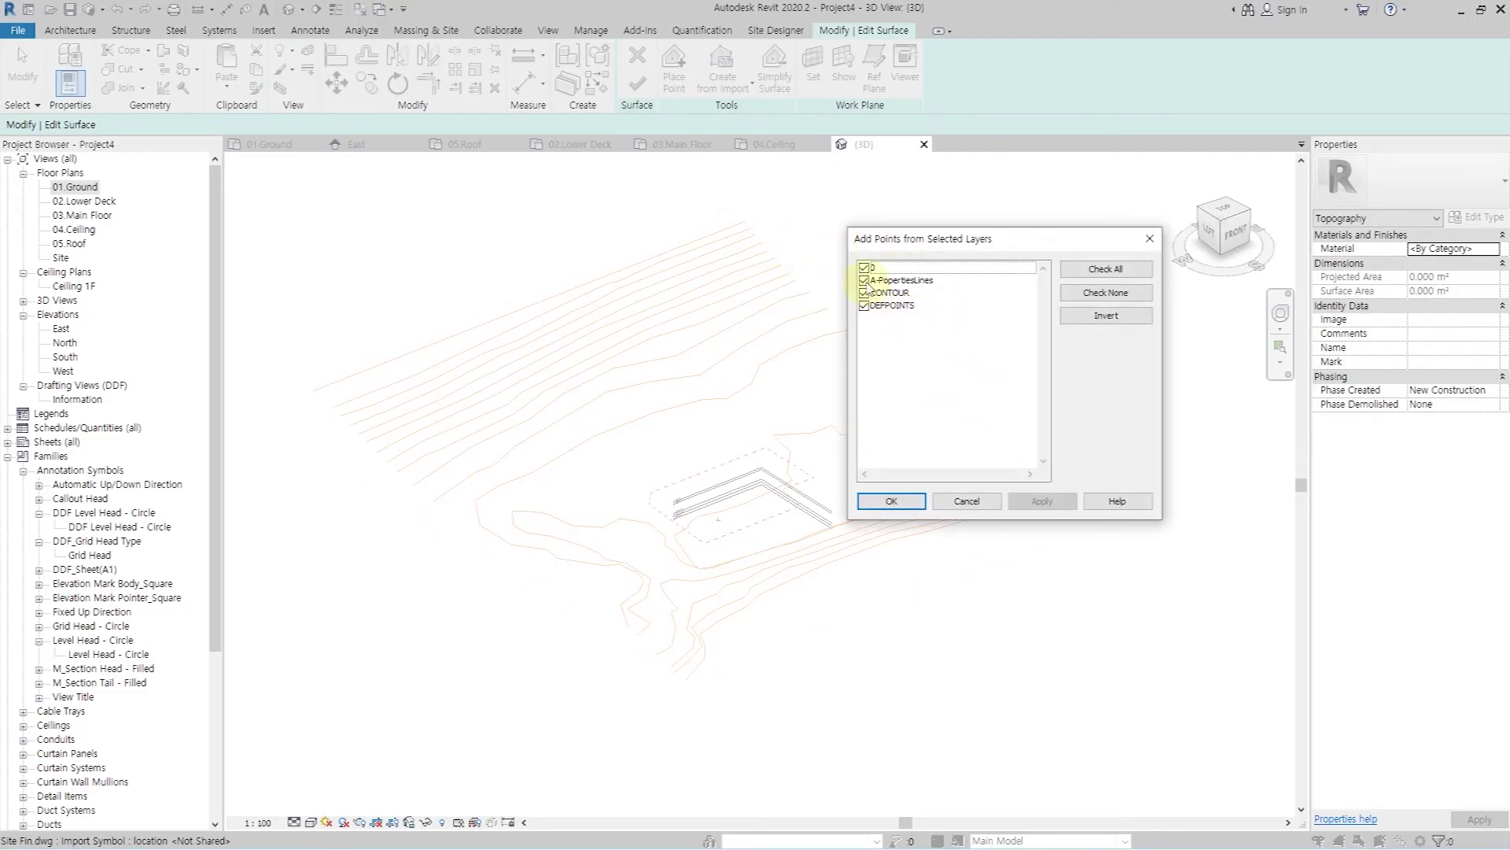
pyautogui.click(1117, 292)
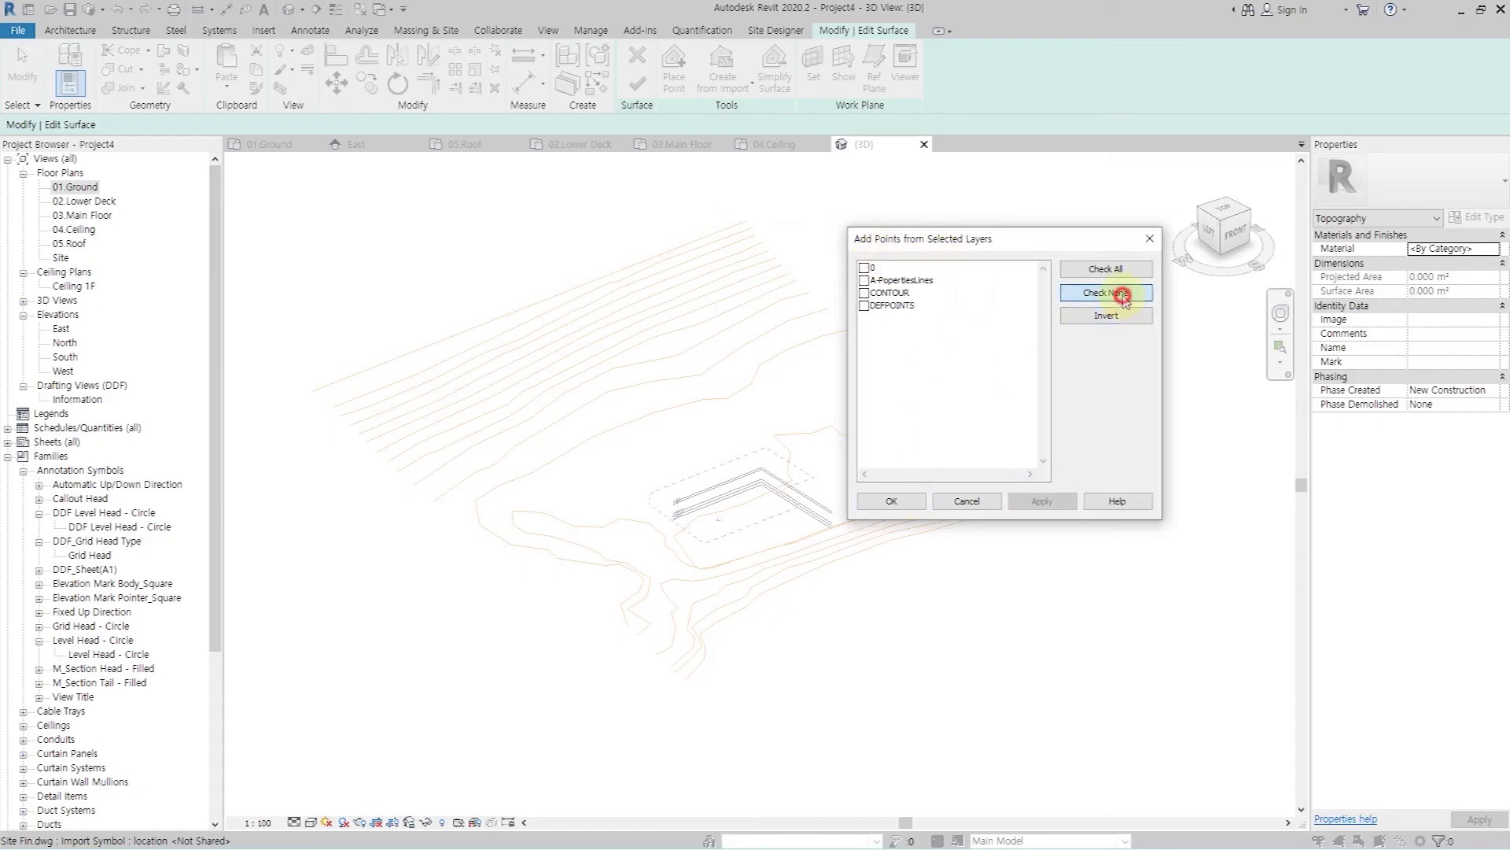
pyautogui.click(864, 294)
pyautogui.click(892, 501)
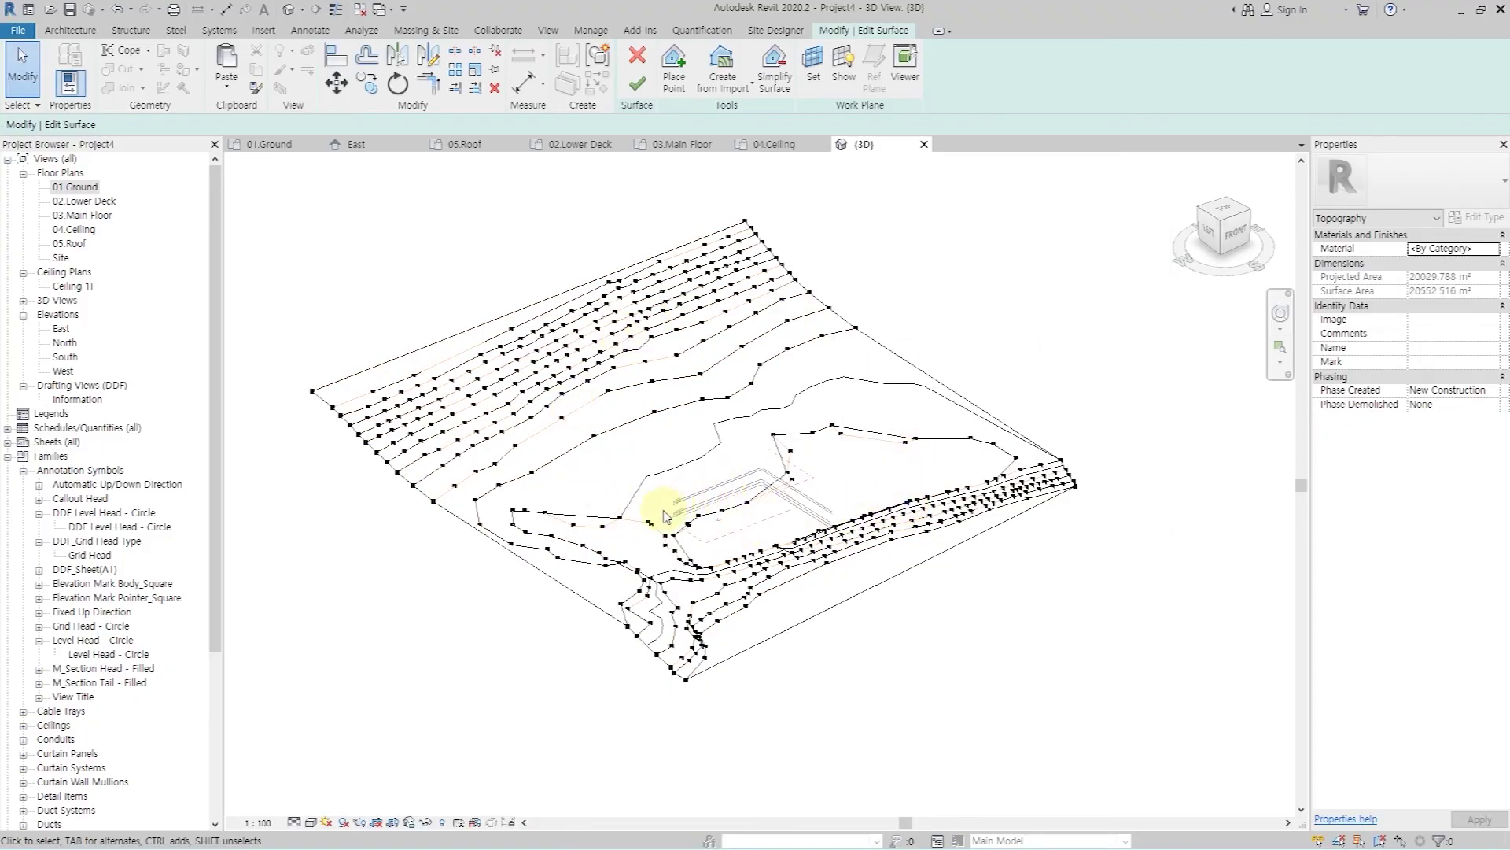
pyautogui.keyDown('shift'); pyautogui.moveTo(811, 543); pyautogui.dragTo(759, 449, button='middle'); pyautogui.keyUp('shift')
# - Switch the 3D view to the Shaded visual style and orbit the terrain
pyautogui.click(311, 823)
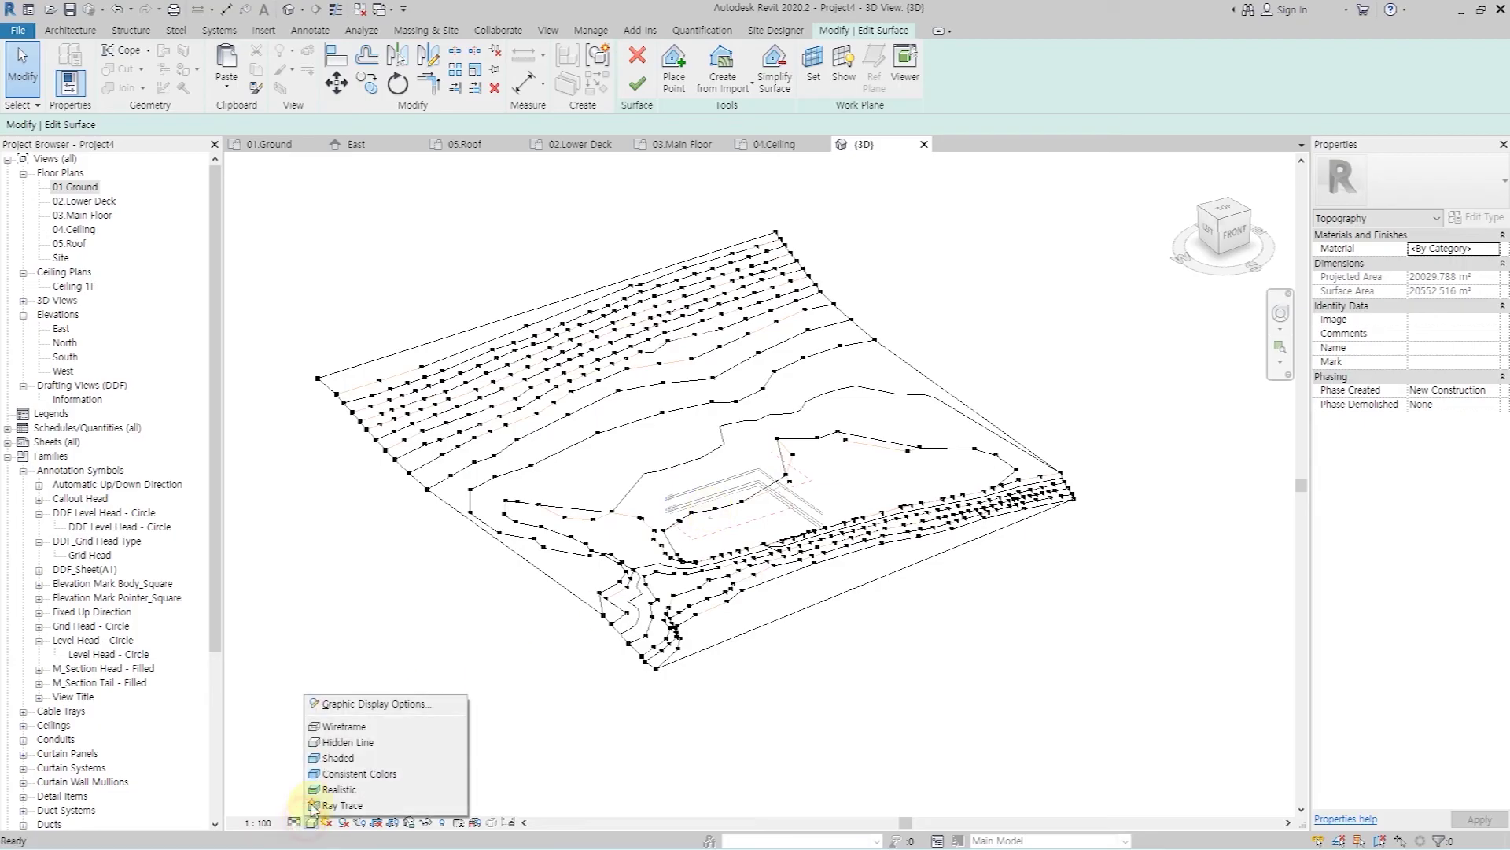
pyautogui.click(339, 758)
pyautogui.scroll(1, 604, 510)
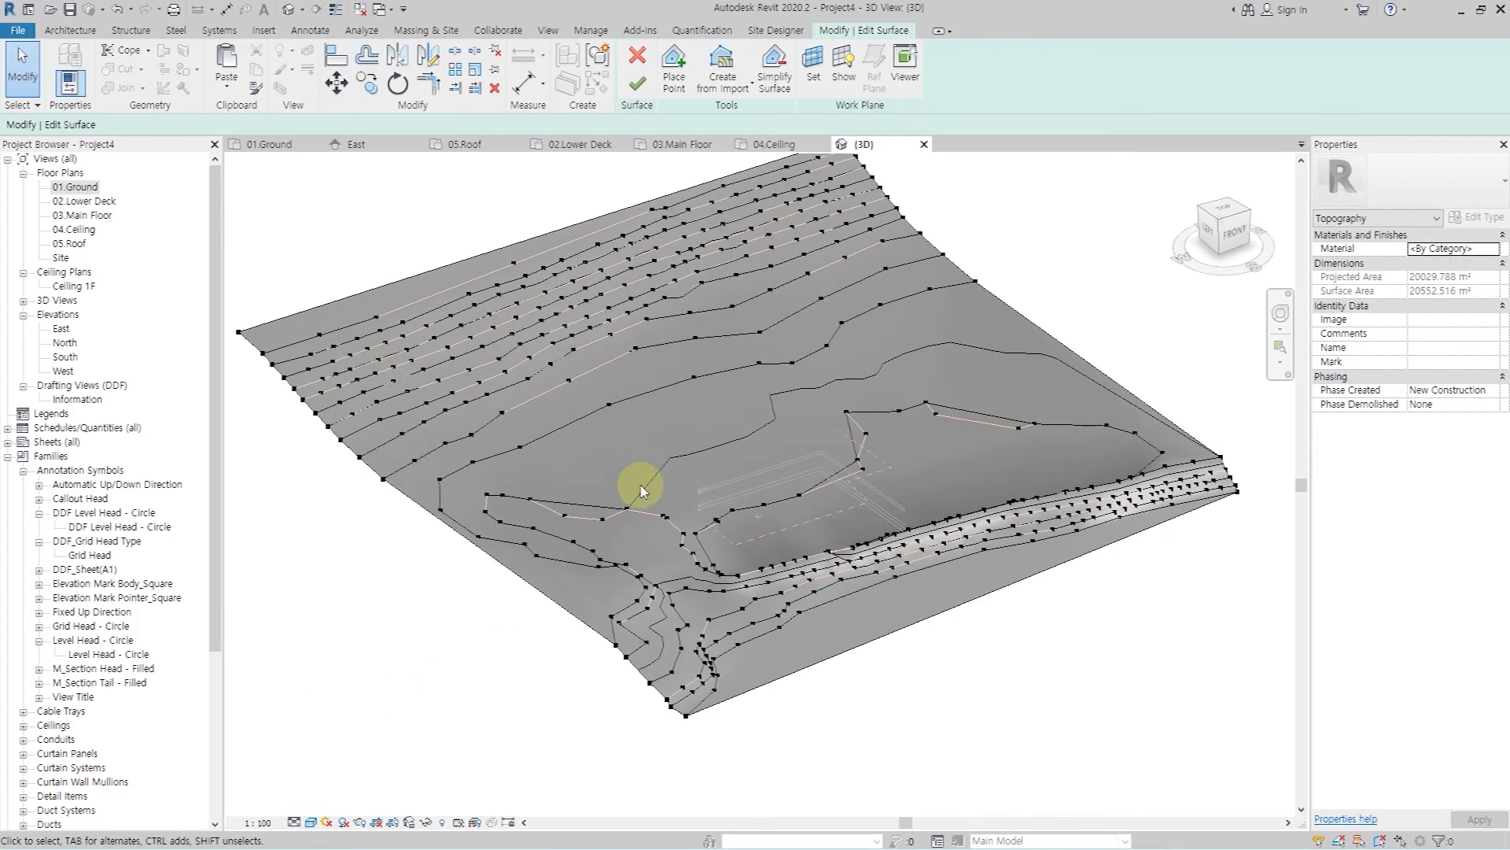
pyautogui.keyDown('shift'); pyautogui.moveTo(602, 510); pyautogui.dragTo(786, 472, button='middle'); pyautogui.keyUp('shift')
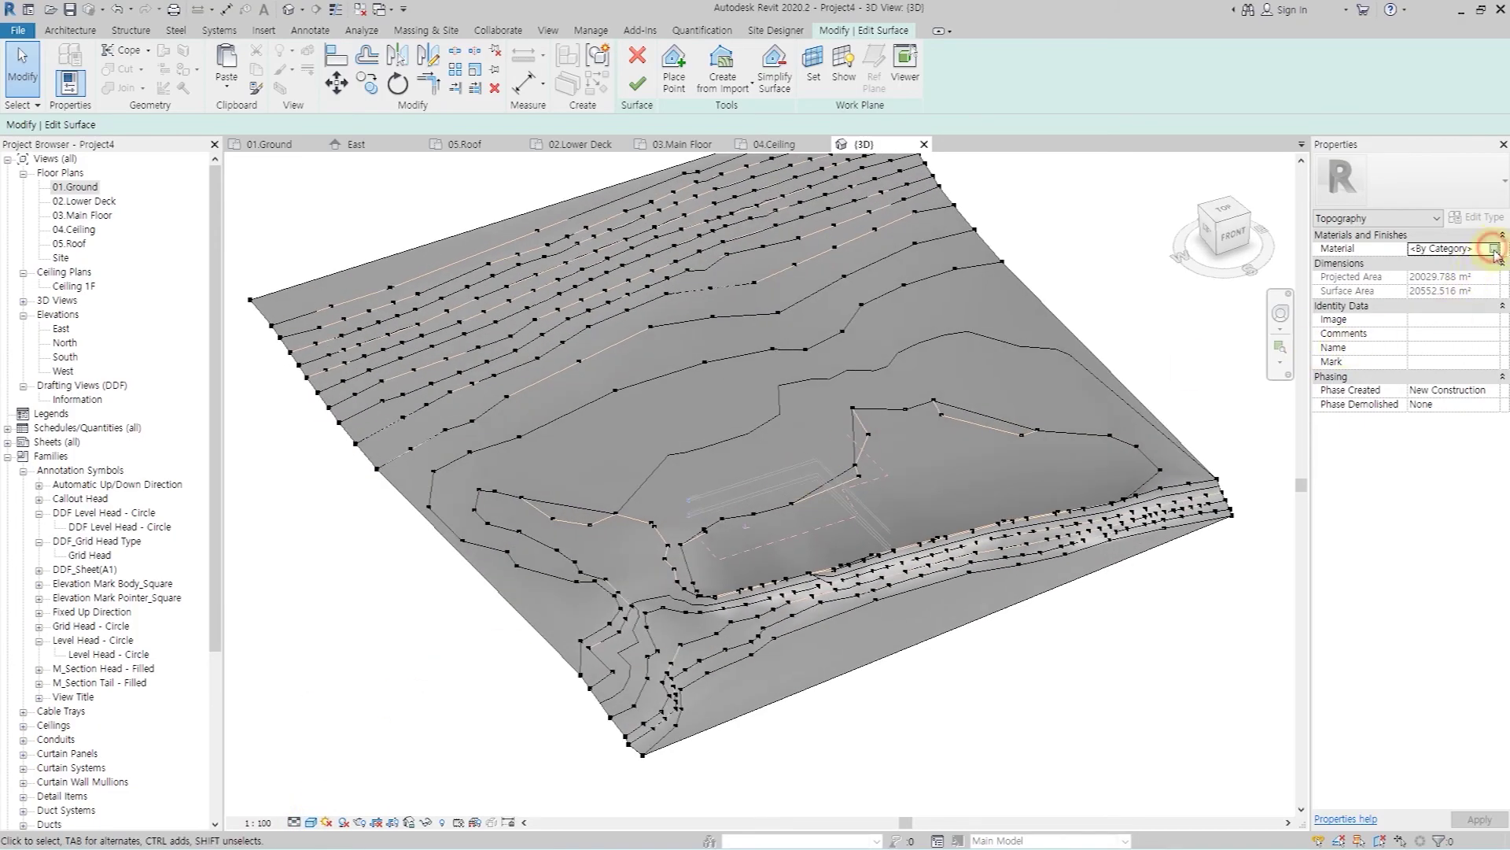
# - Assign the Site material to the toposurface
pyautogui.click(1495, 250)
pyautogui.click(323, 194)
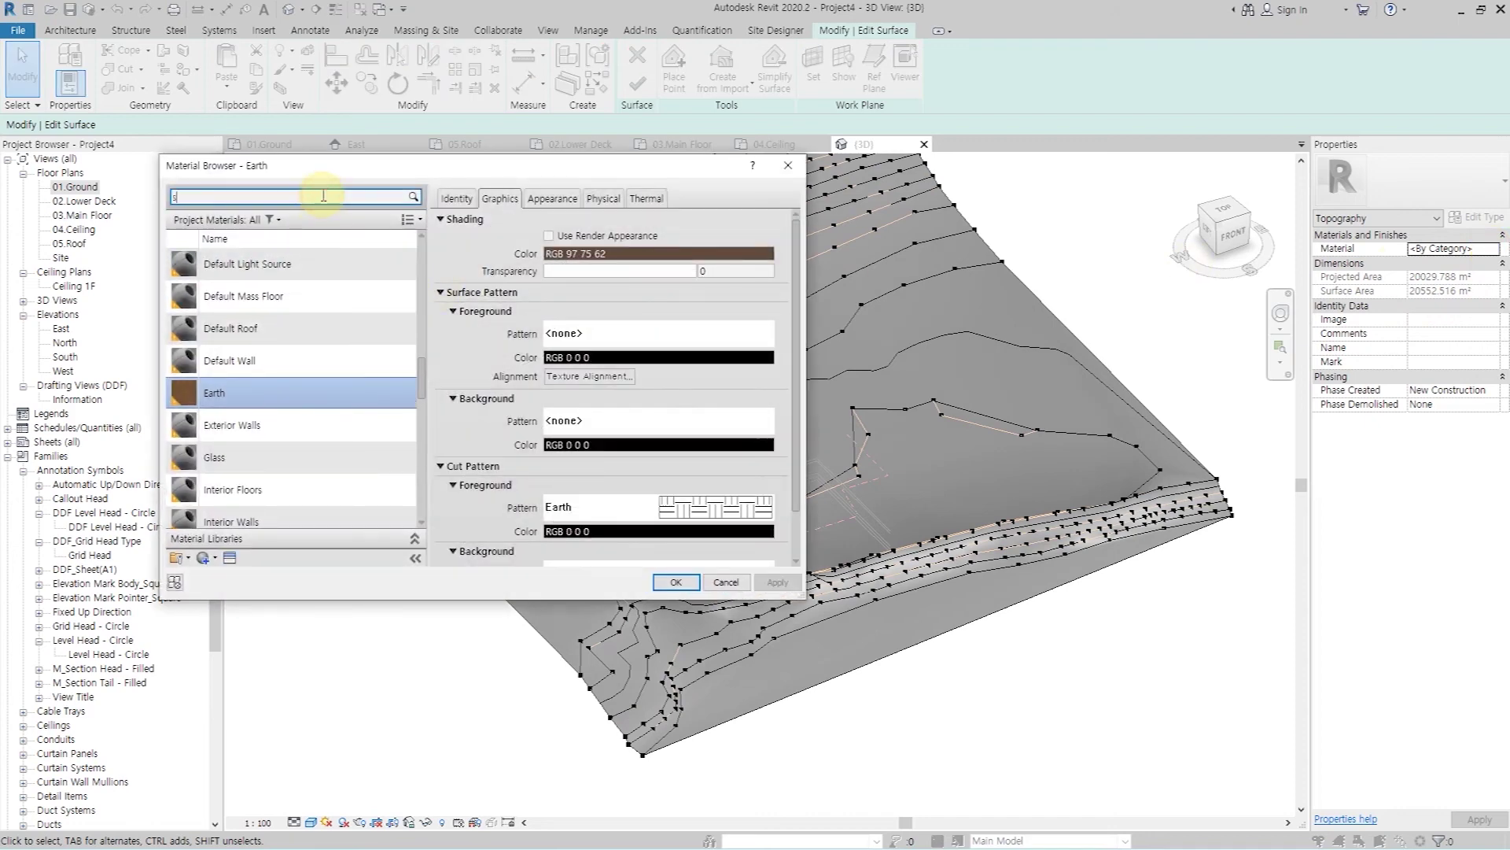
pyautogui.write('ite')
pyautogui.click(267, 285)
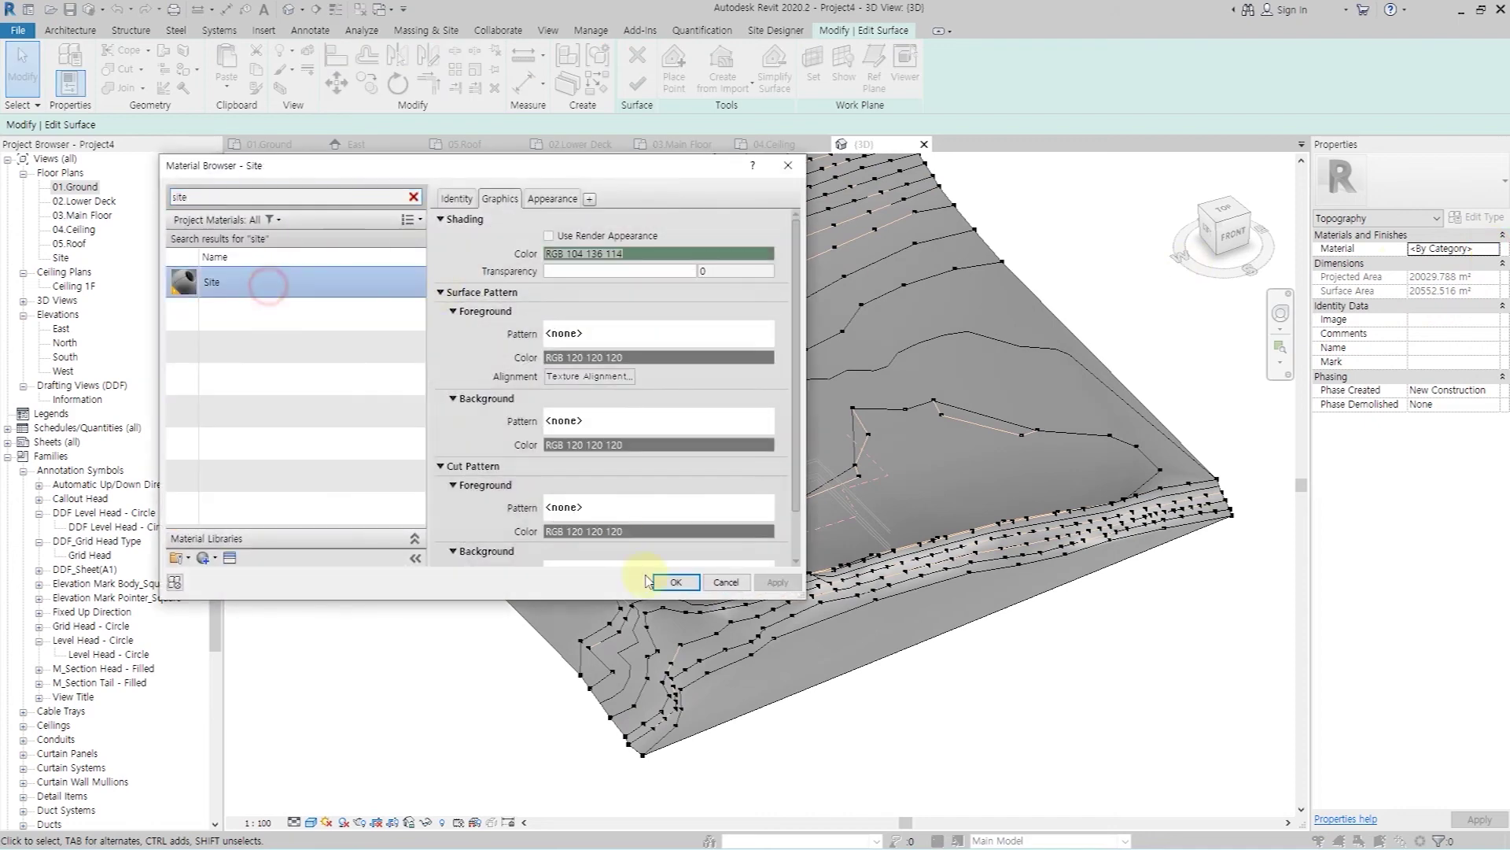
pyautogui.click(678, 585)
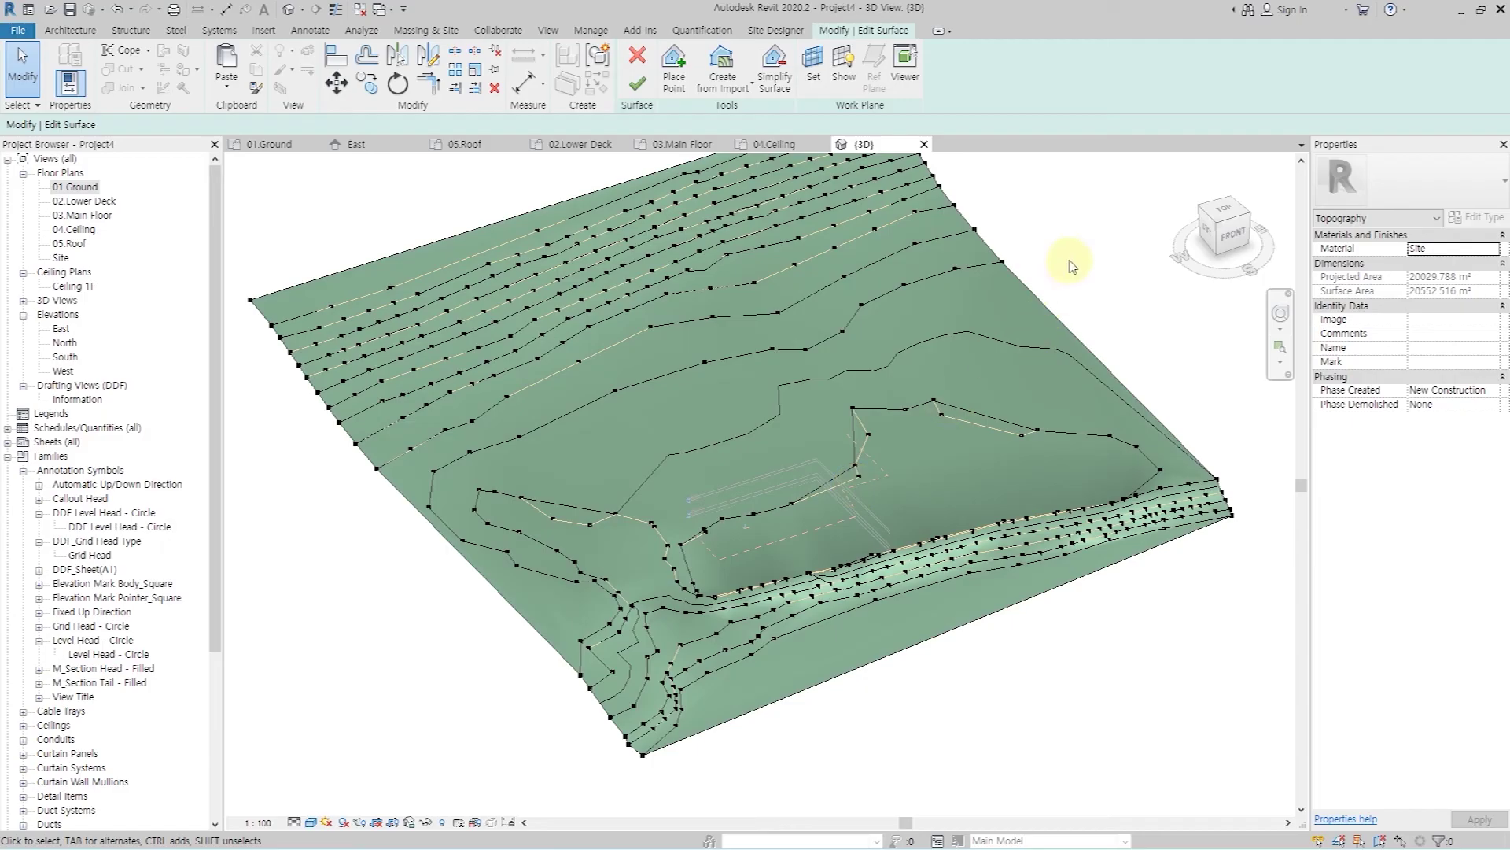
# - Finish the toposurface and orbit to view the whole surface
pyautogui.click(639, 85)
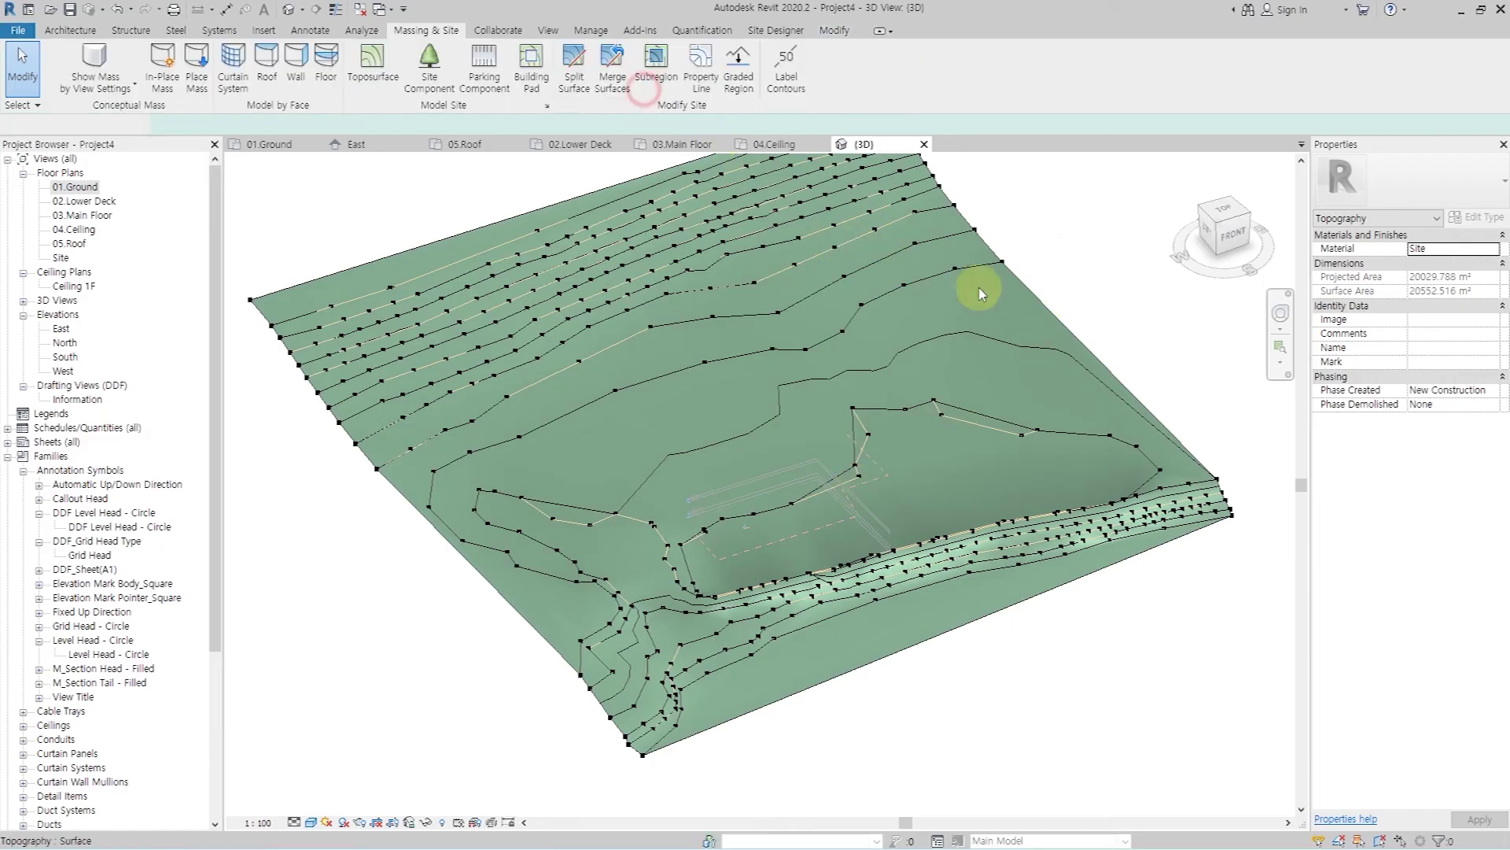
pyautogui.scroll(2, 803, 566)
pyautogui.moveTo(810, 575)
pyautogui.keyDown('shift'); pyautogui.mouseDown(button='middle')
pyautogui.moveTo(812, 392)
pyautogui.moveTo(792, 472)
pyautogui.moveTo(867, 463)
pyautogui.moveTo(894, 438)
pyautogui.mouseUp(button='middle'); pyautogui.keyUp('shift')
pyautogui.scroll(-3, 808, 488)
pyautogui.scroll(2, 470, 268)
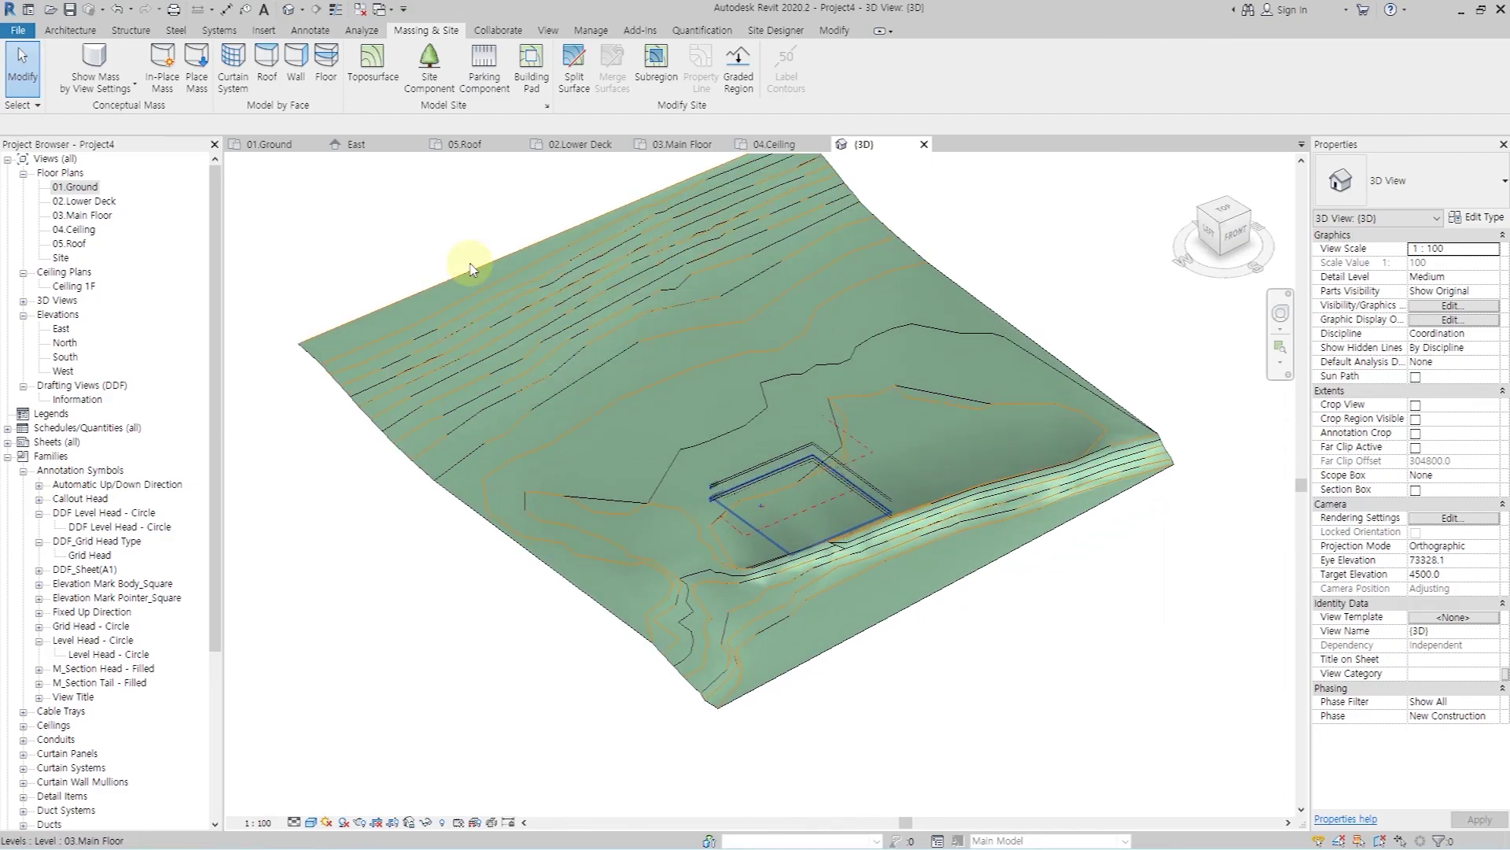
pyautogui.click(268, 145)
# - Sketch a property line by picking the dashed outline chain around the grid on 01.Ground
pyautogui.scroll(1, 701, 609)
pyautogui.scroll(1, 699, 617)
pyautogui.scroll(1, 703, 621)
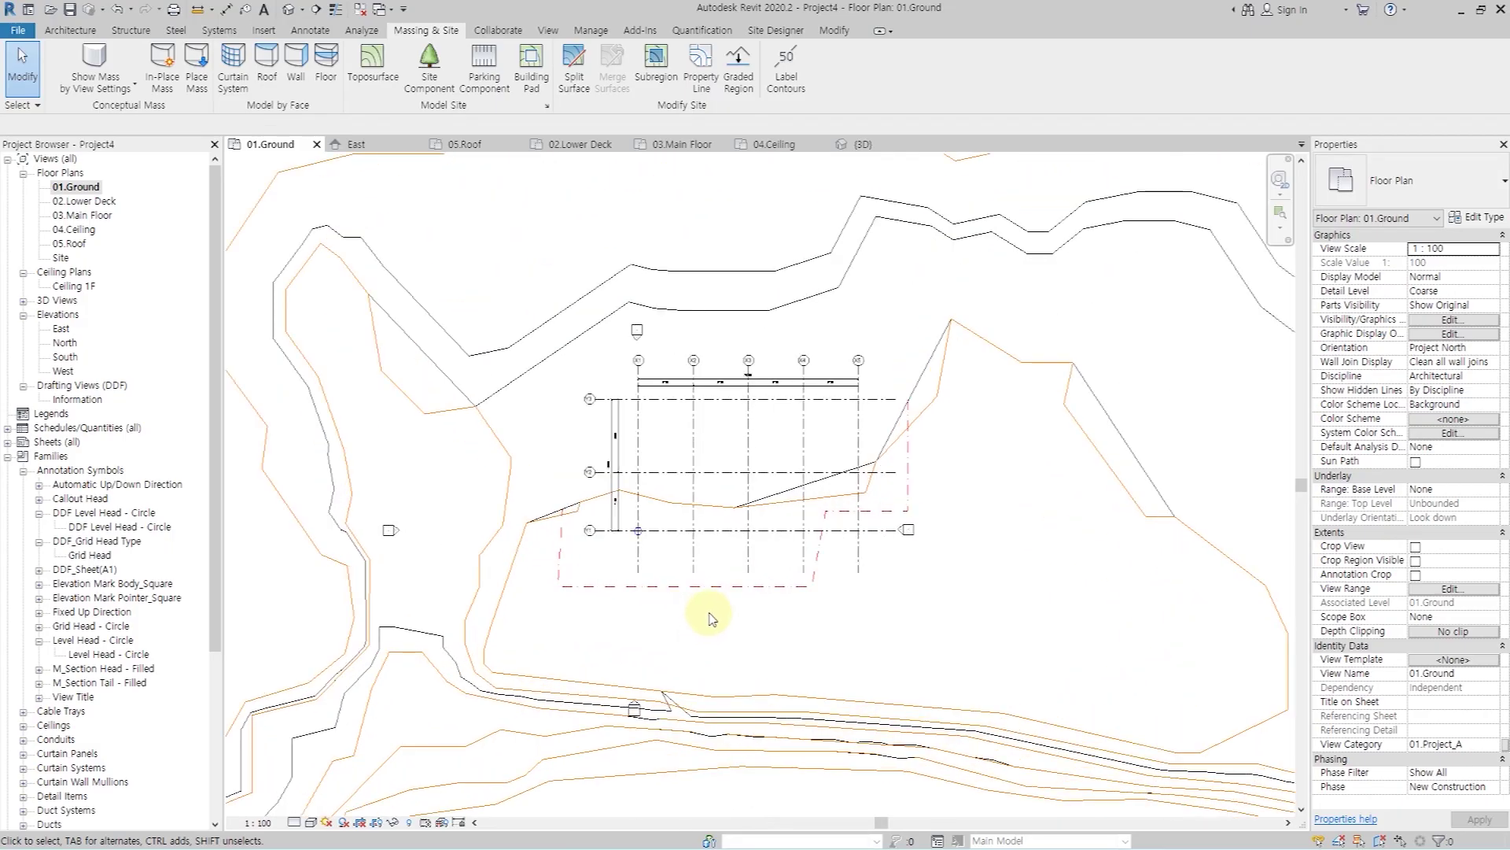
pyautogui.click(424, 33)
pyautogui.click(709, 89)
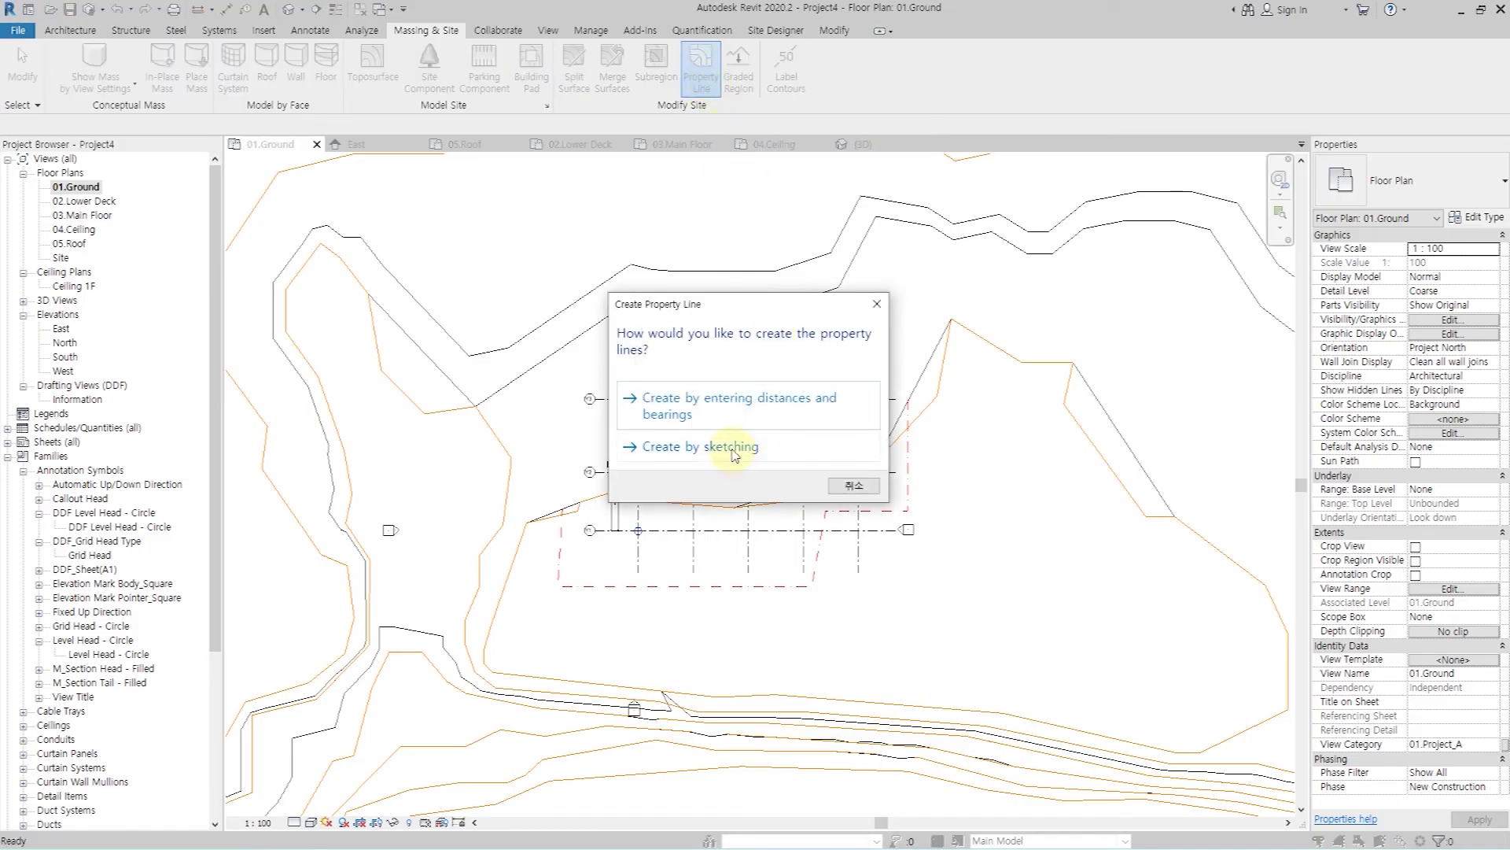
pyautogui.click(730, 448)
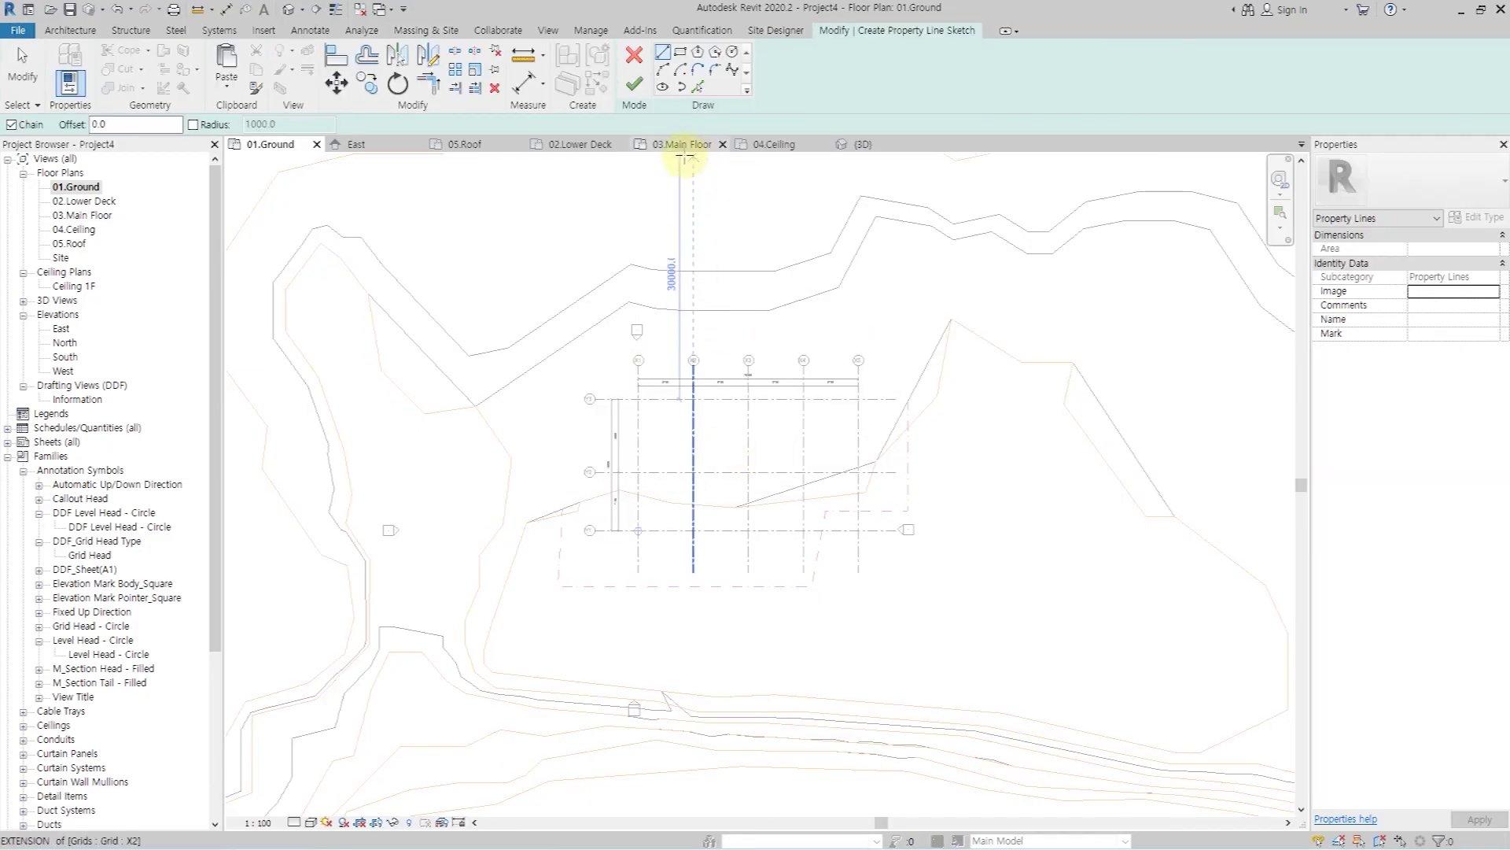
pyautogui.click(697, 89)
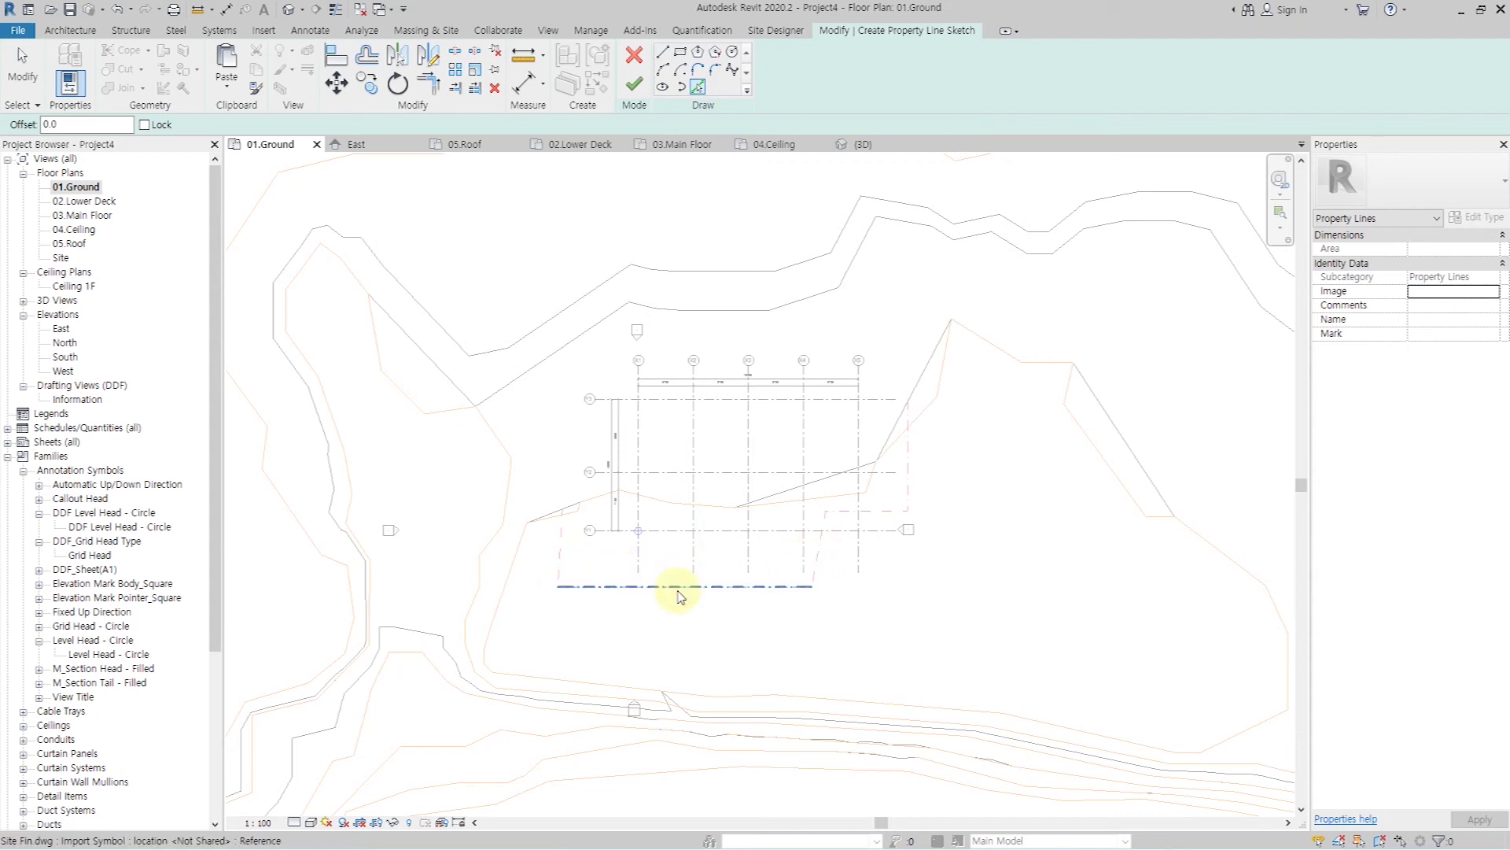
pyautogui.press('Tab')
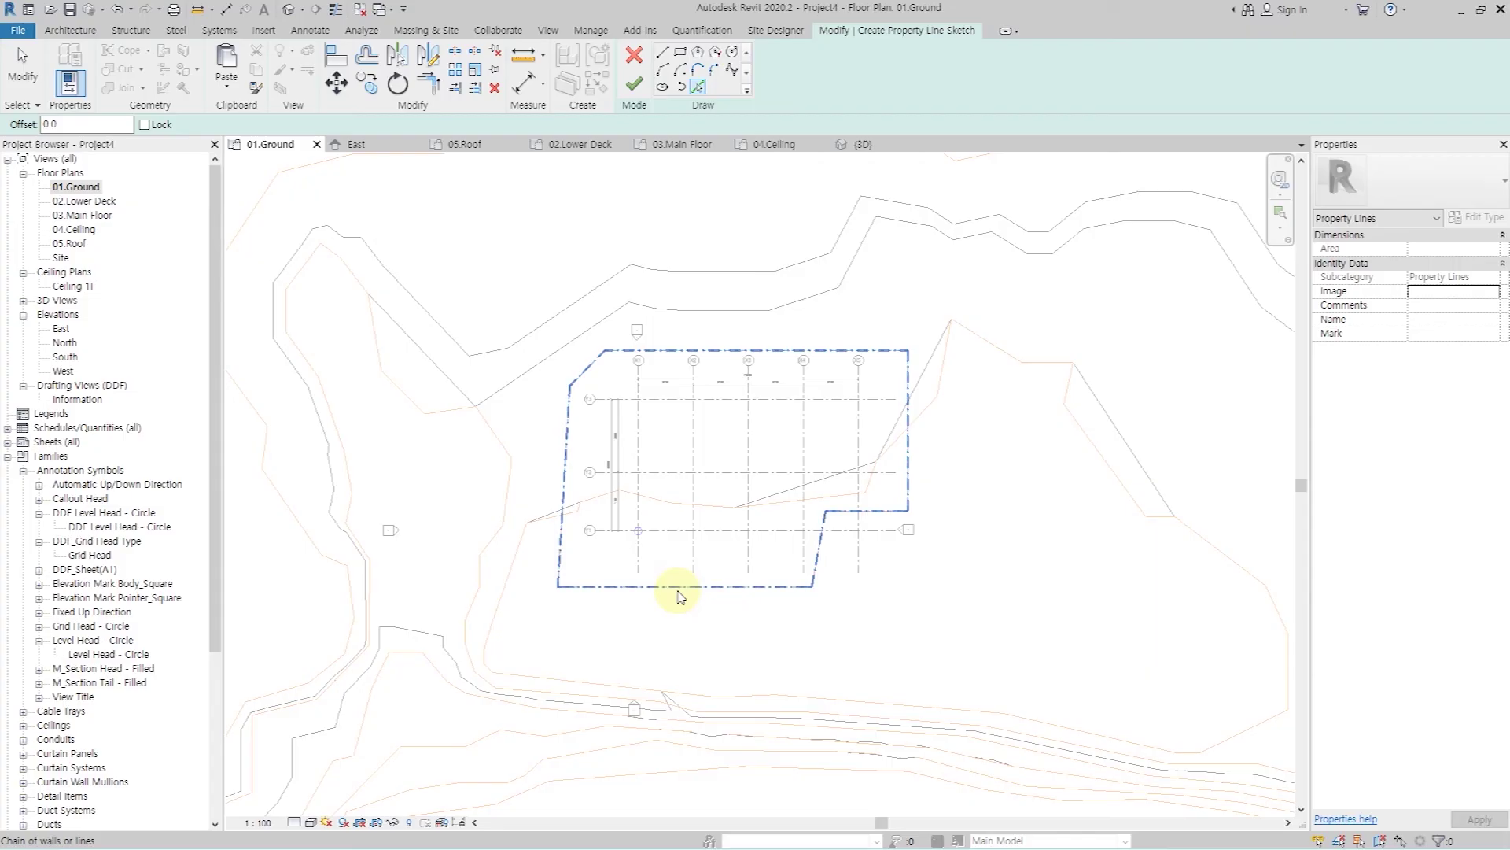
pyautogui.click(678, 591)
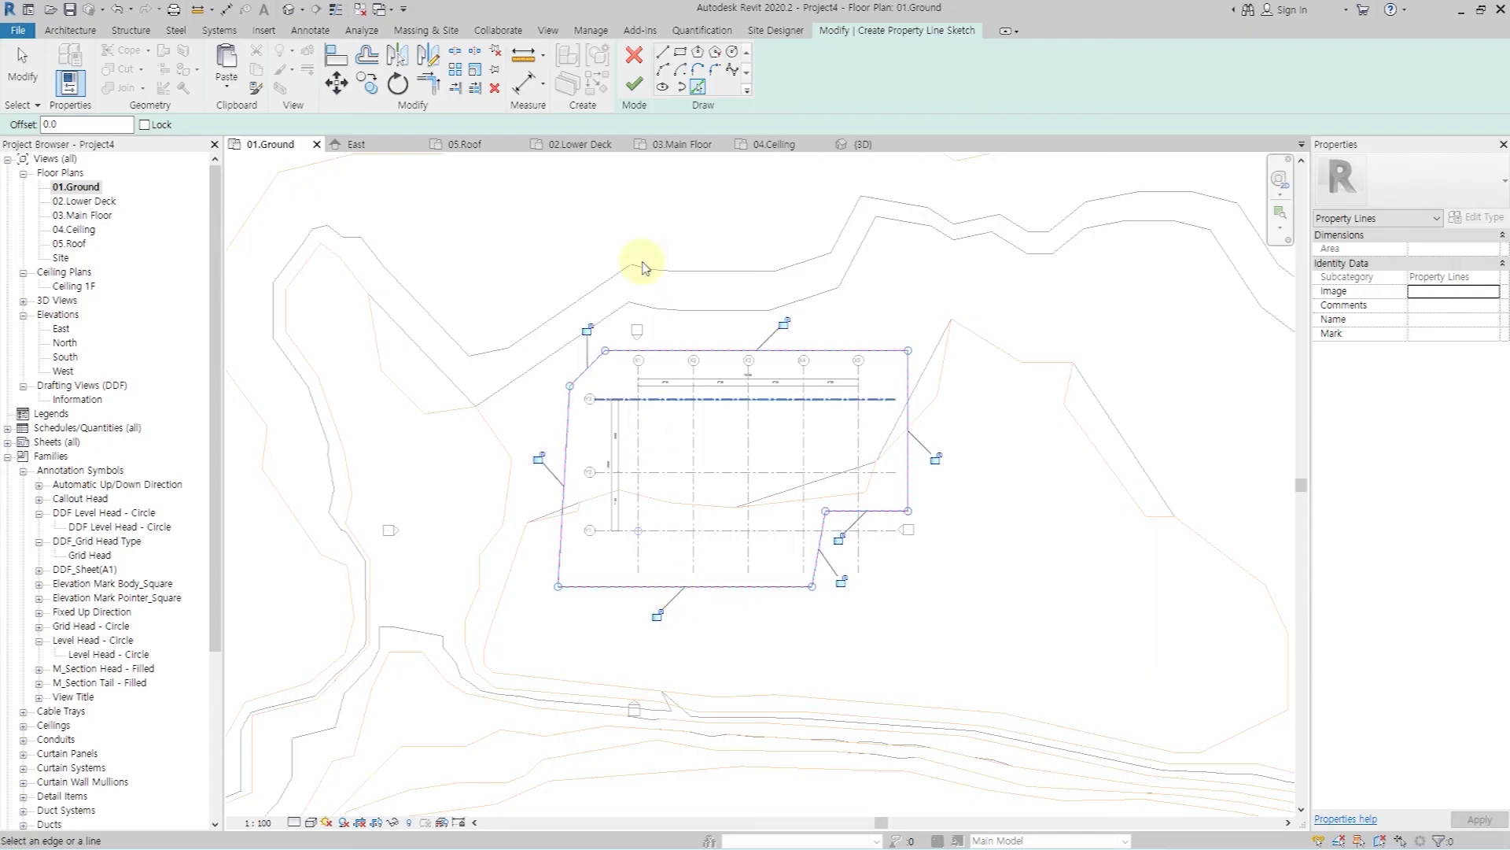
pyautogui.click(634, 82)
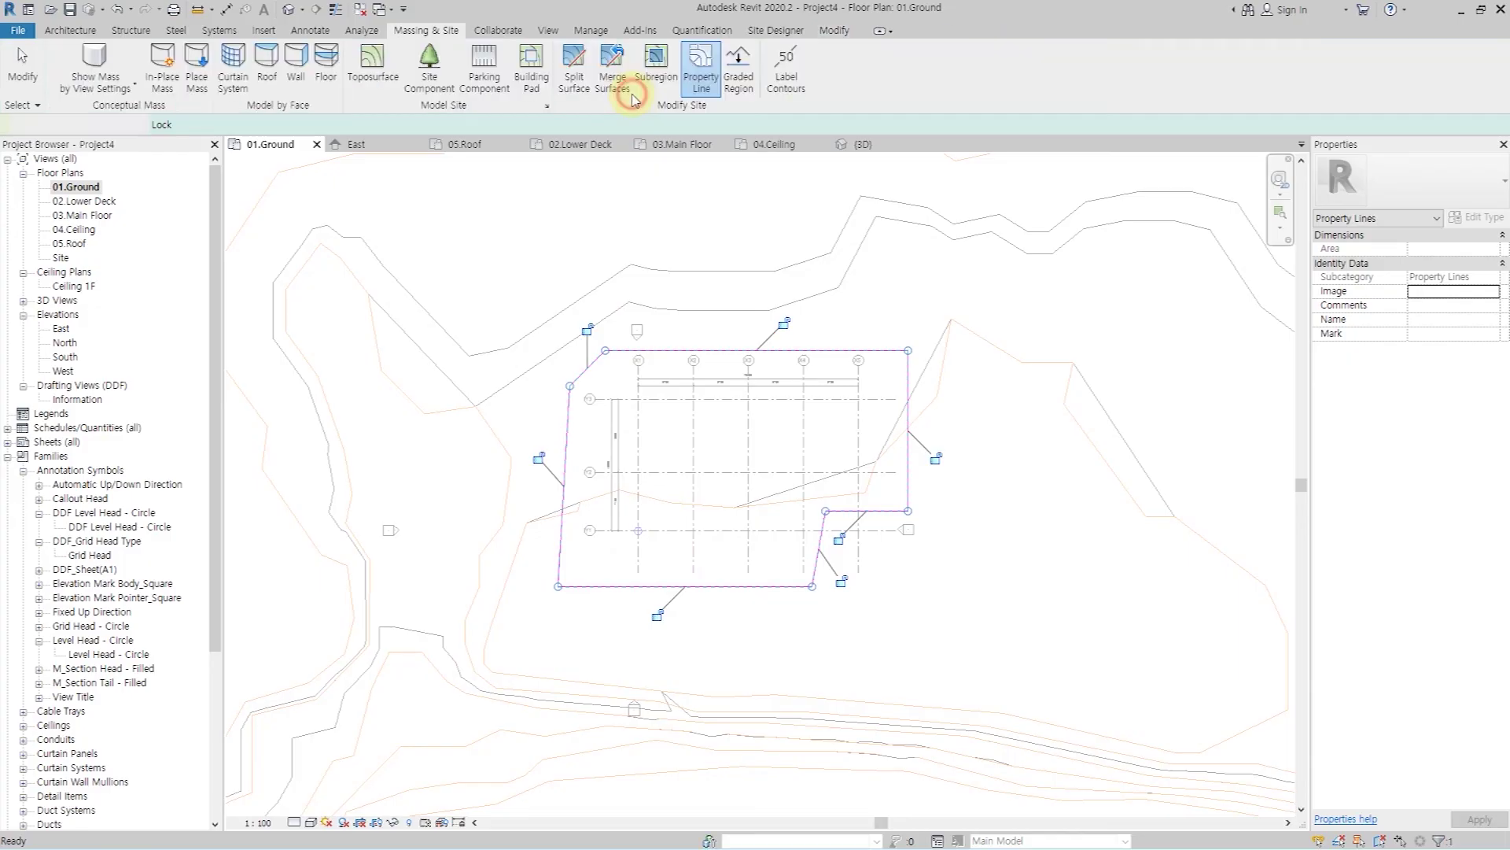
# - Clear the property line selection and select, then deselect, the toposurface in plan
pyautogui.click(637, 210)
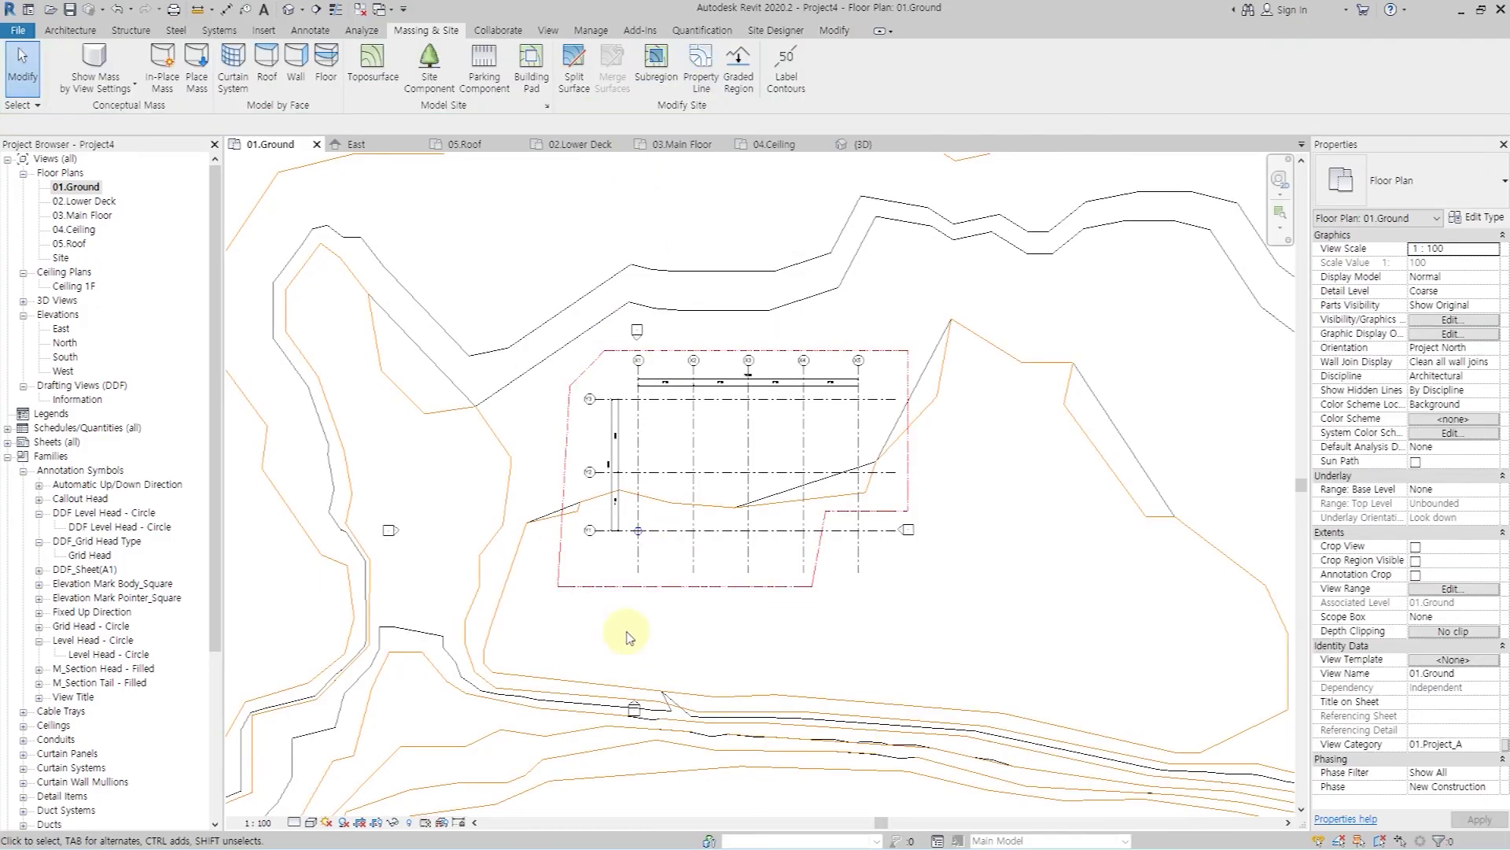
pyautogui.scroll(-1, 622, 627)
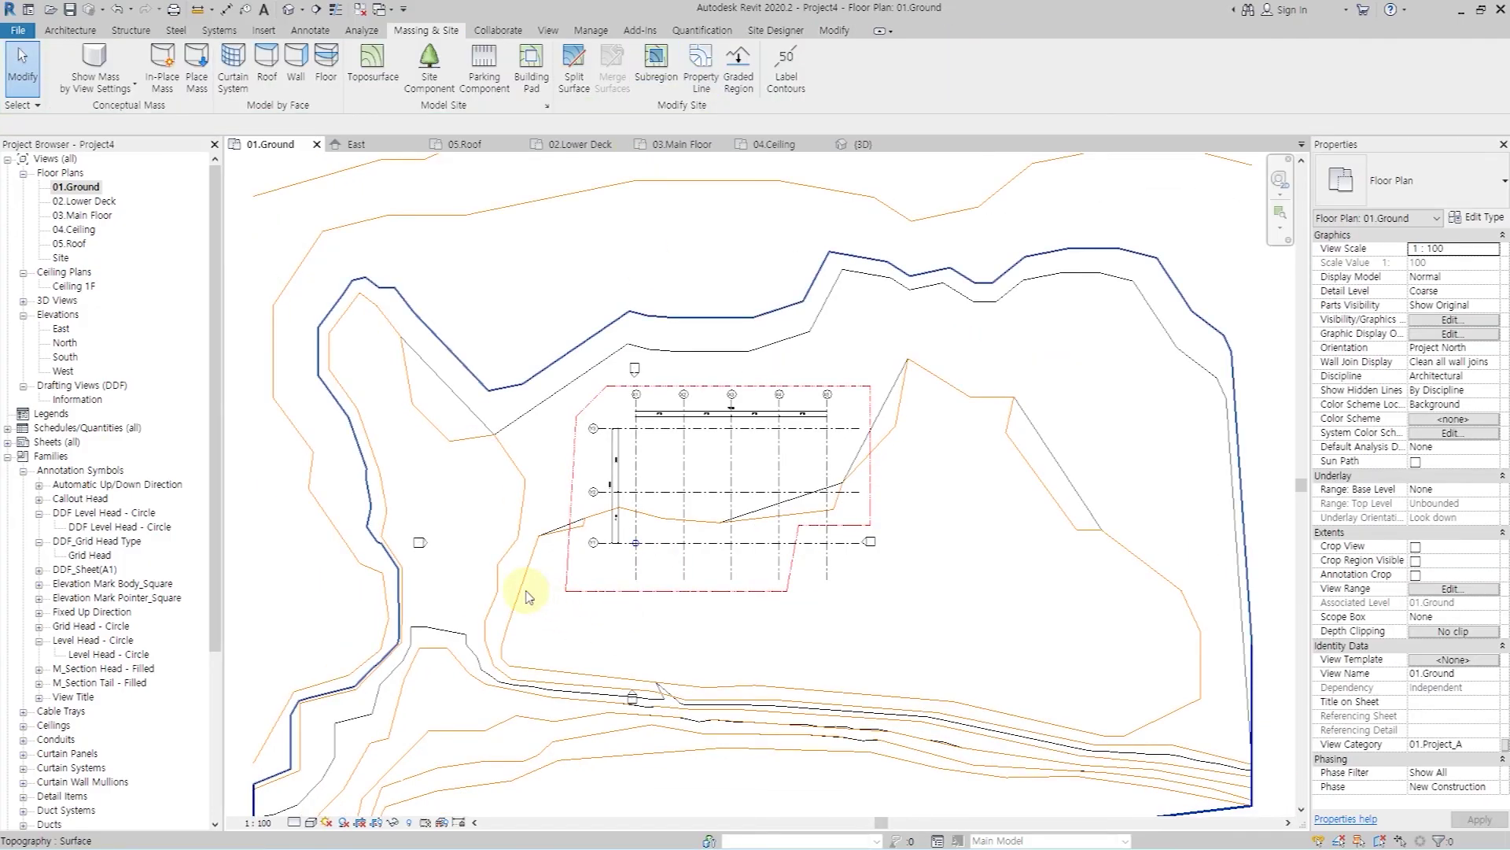
pyautogui.click(526, 596)
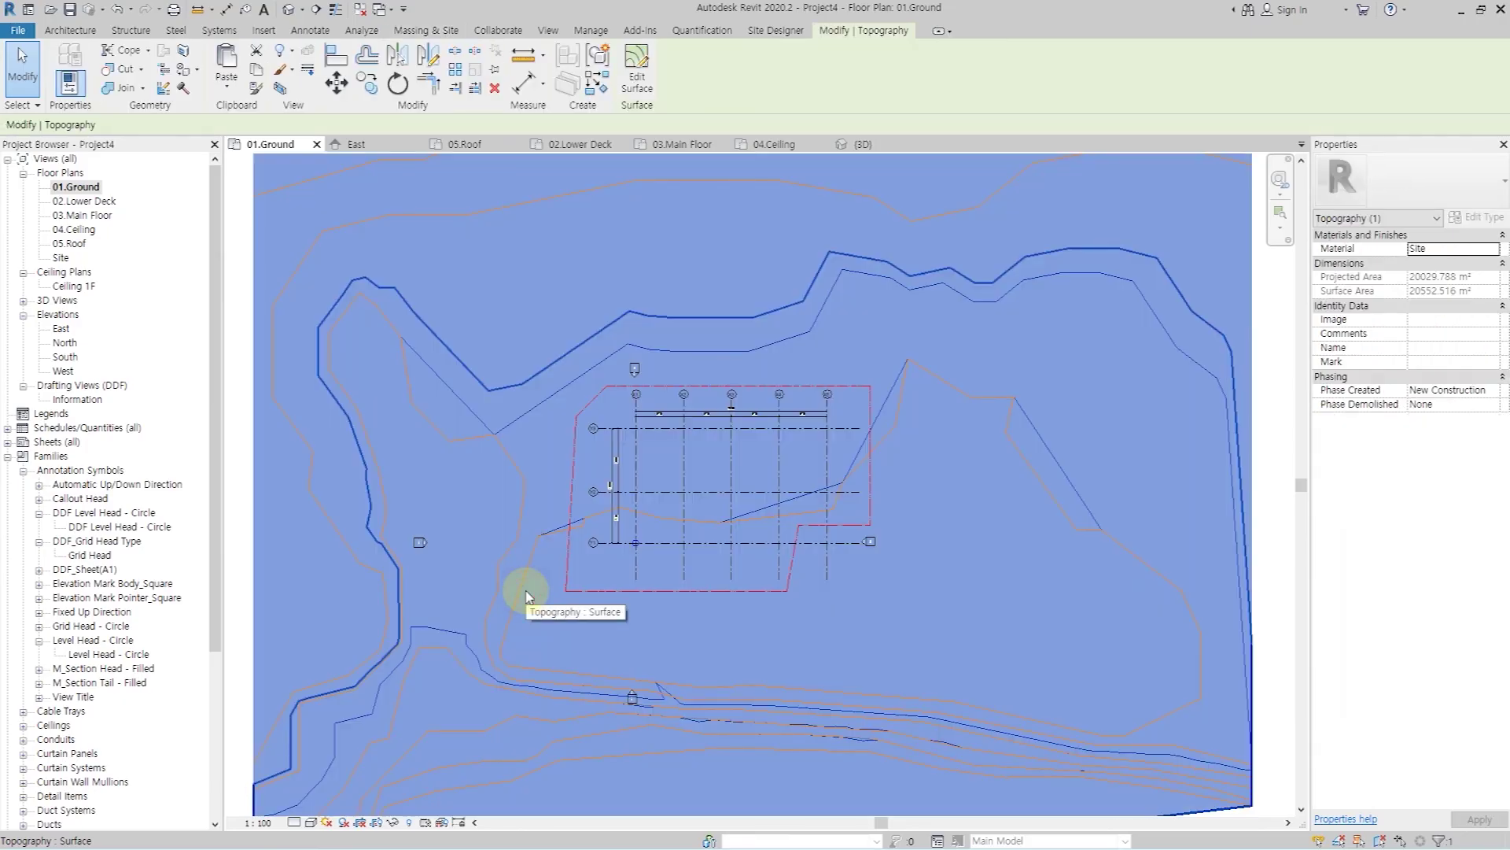
pyautogui.press('Escape')
# - In the default 3D view, select the Site Fin.dwg import beneath the toposurface and pin it
pyautogui.click(292, 12)
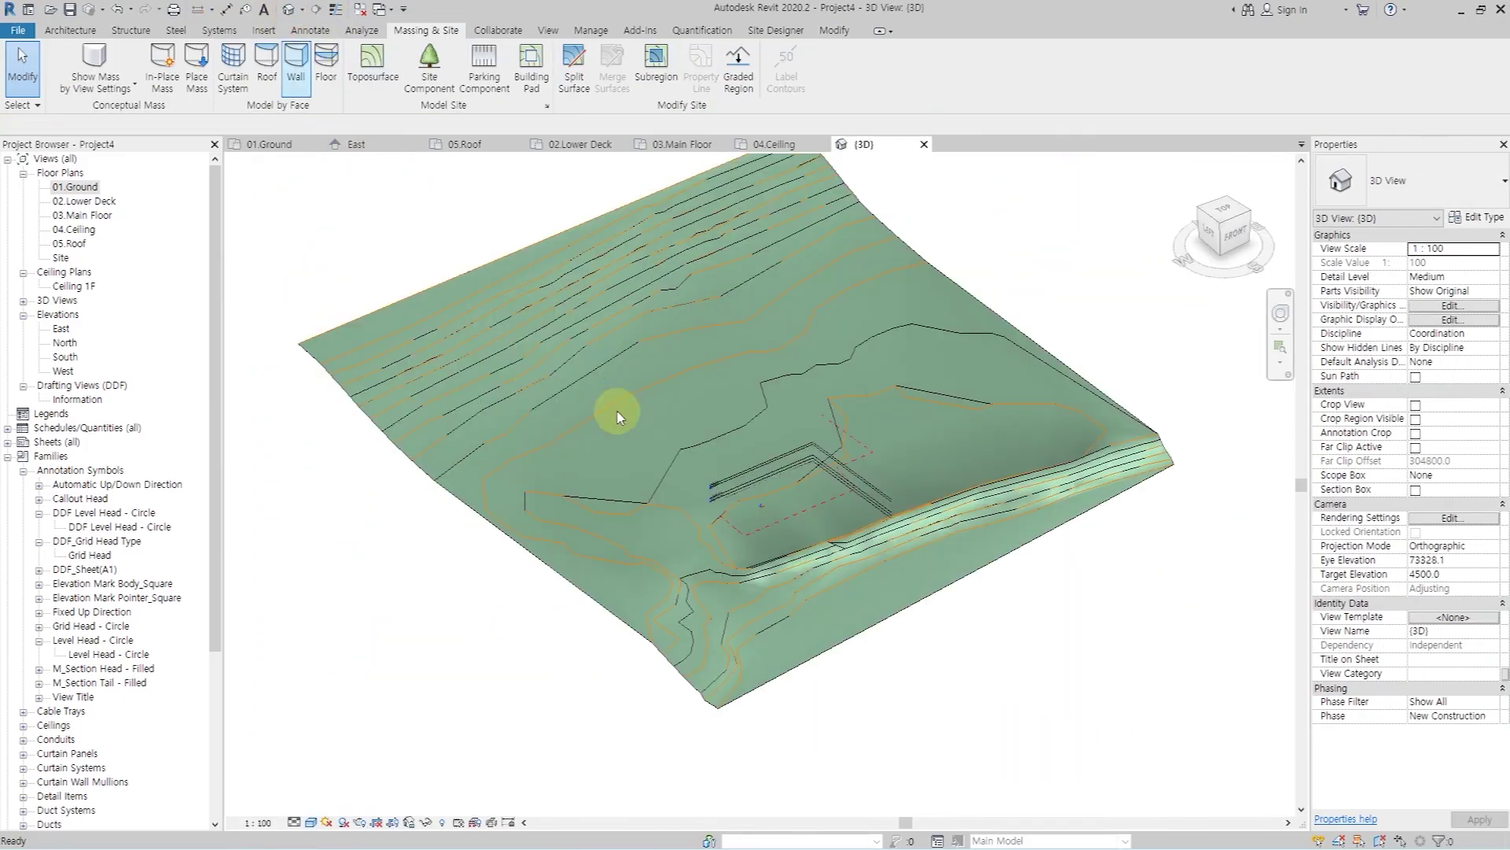
pyautogui.click(728, 351)
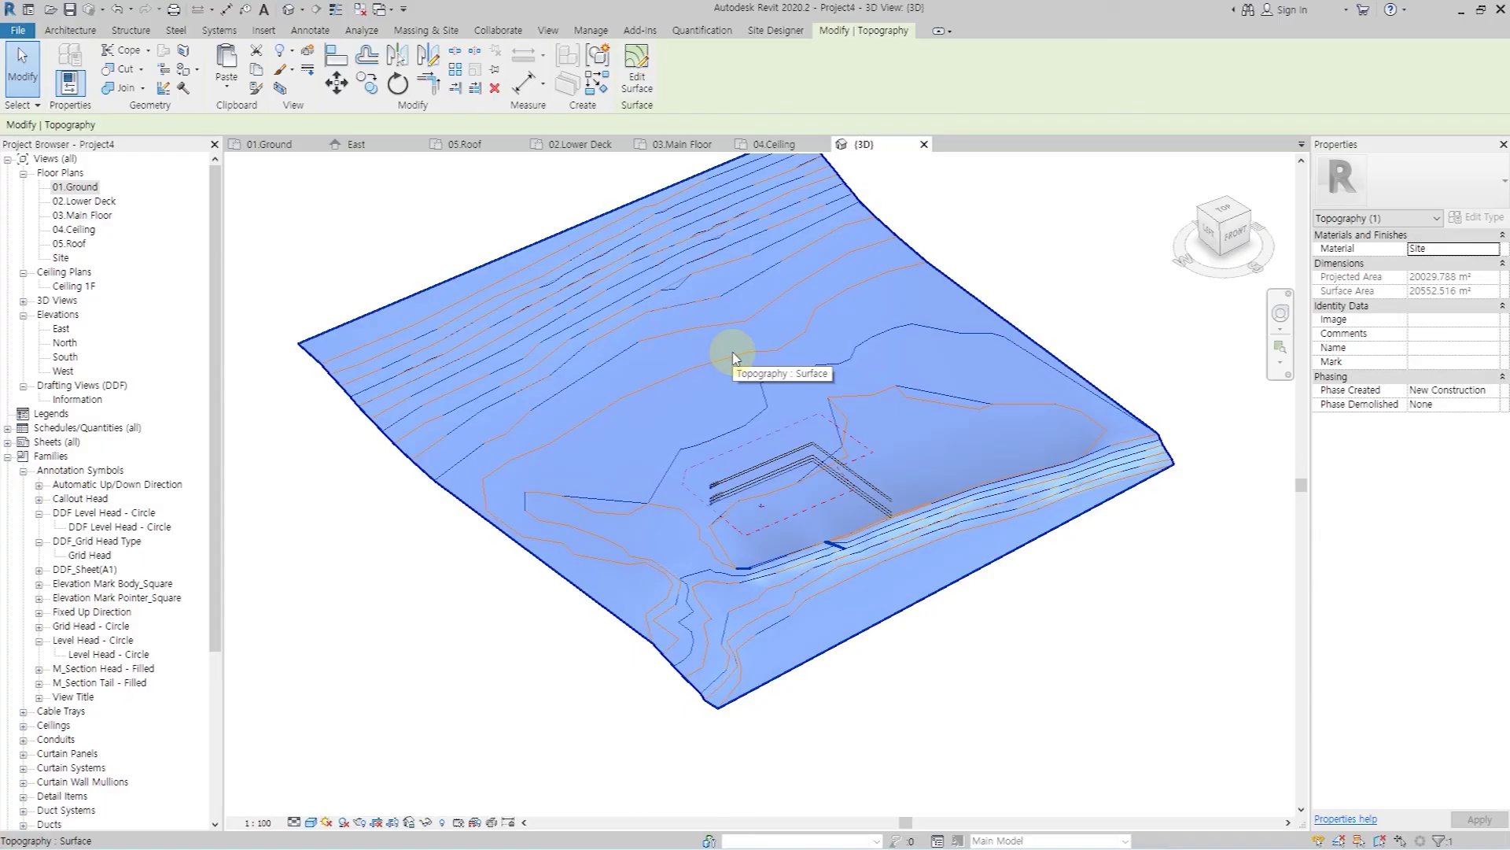
pyautogui.press('Tab')
pyautogui.click(733, 358)
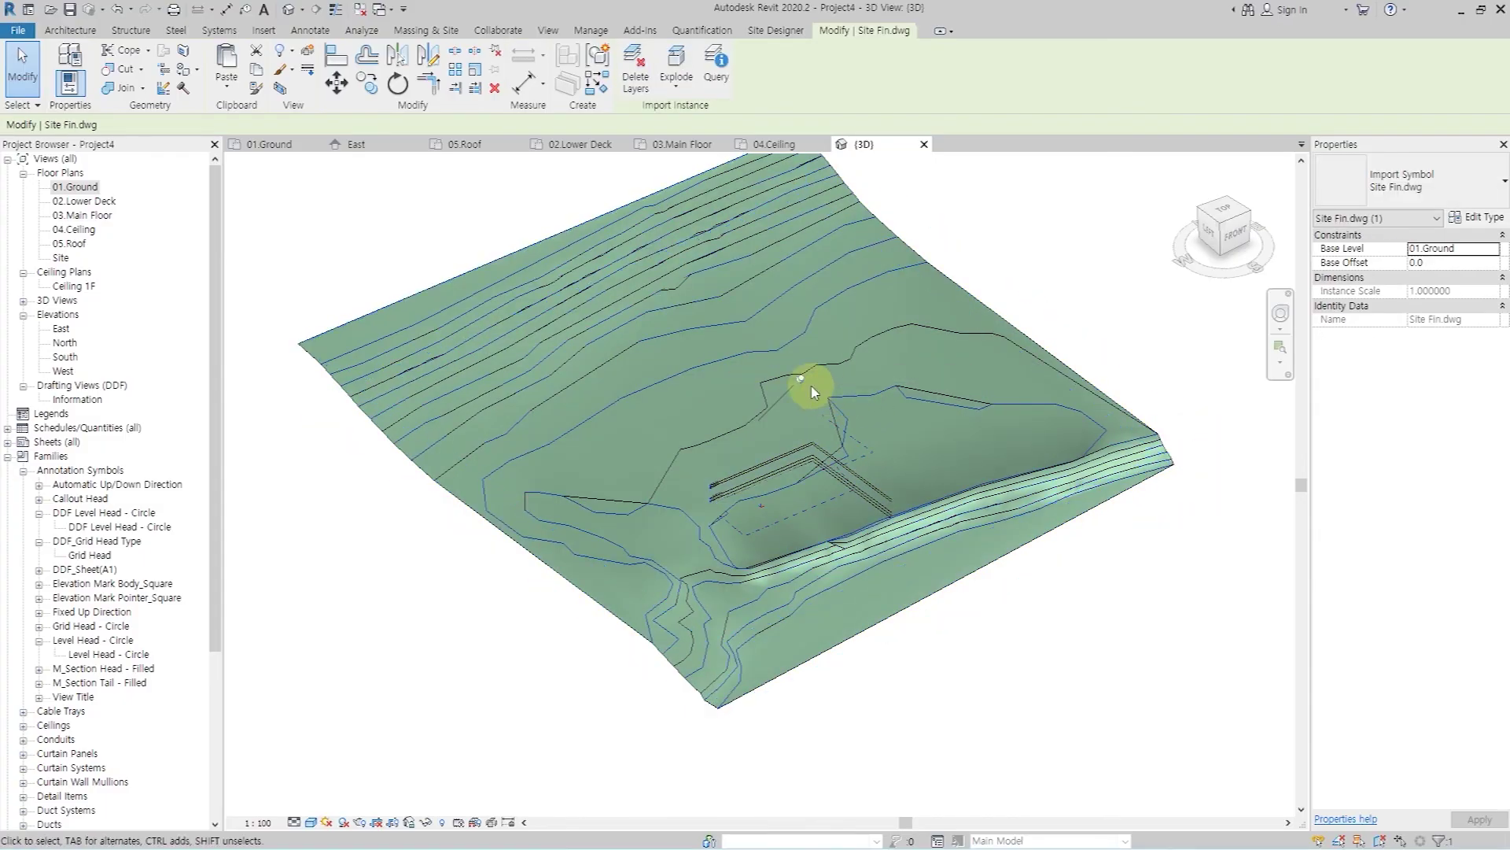
pyautogui.click(802, 380)
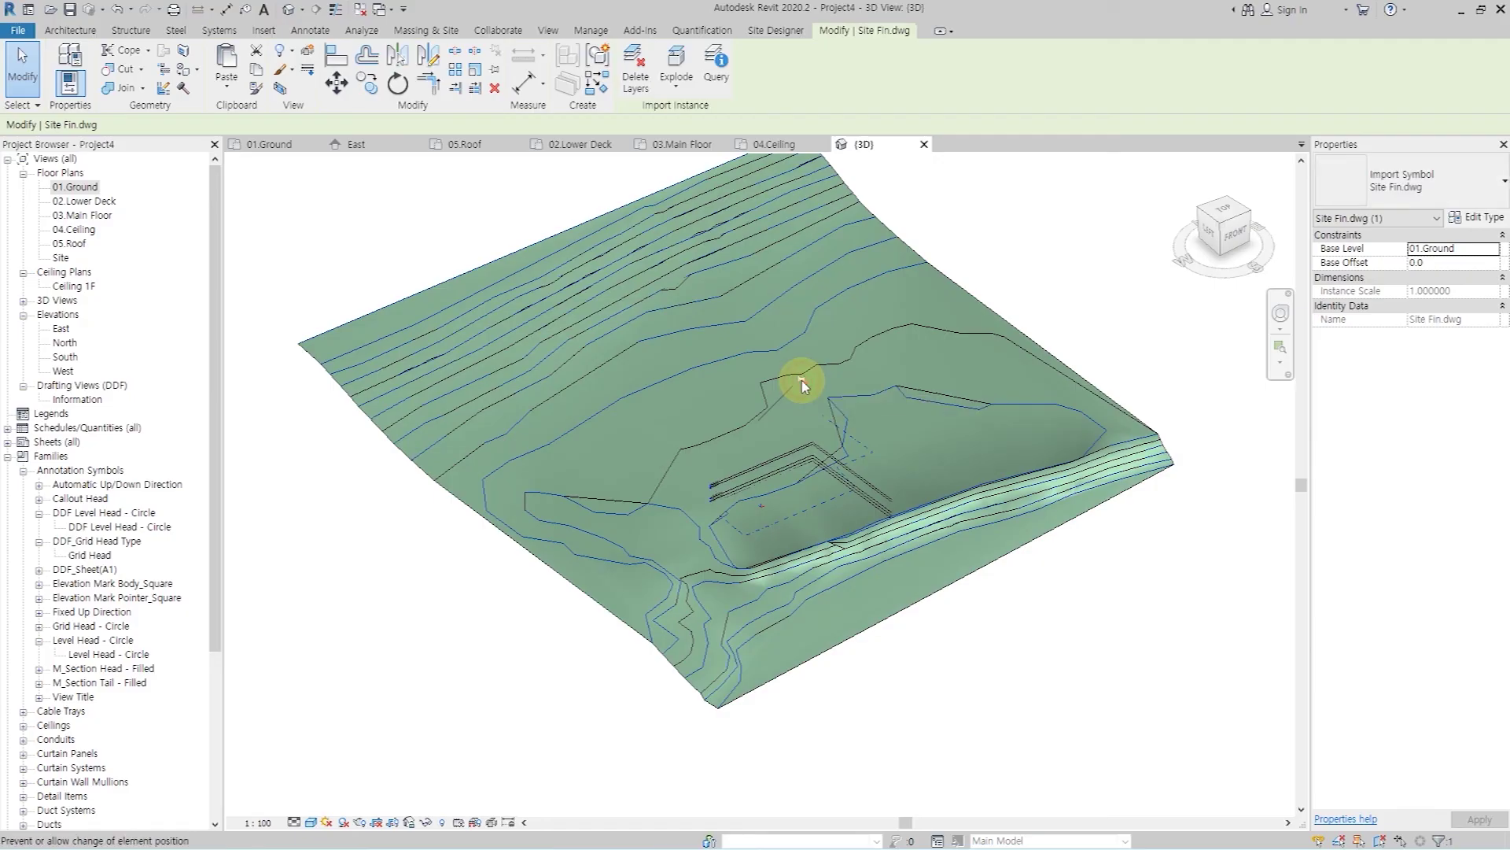
pyautogui.press('Escape')
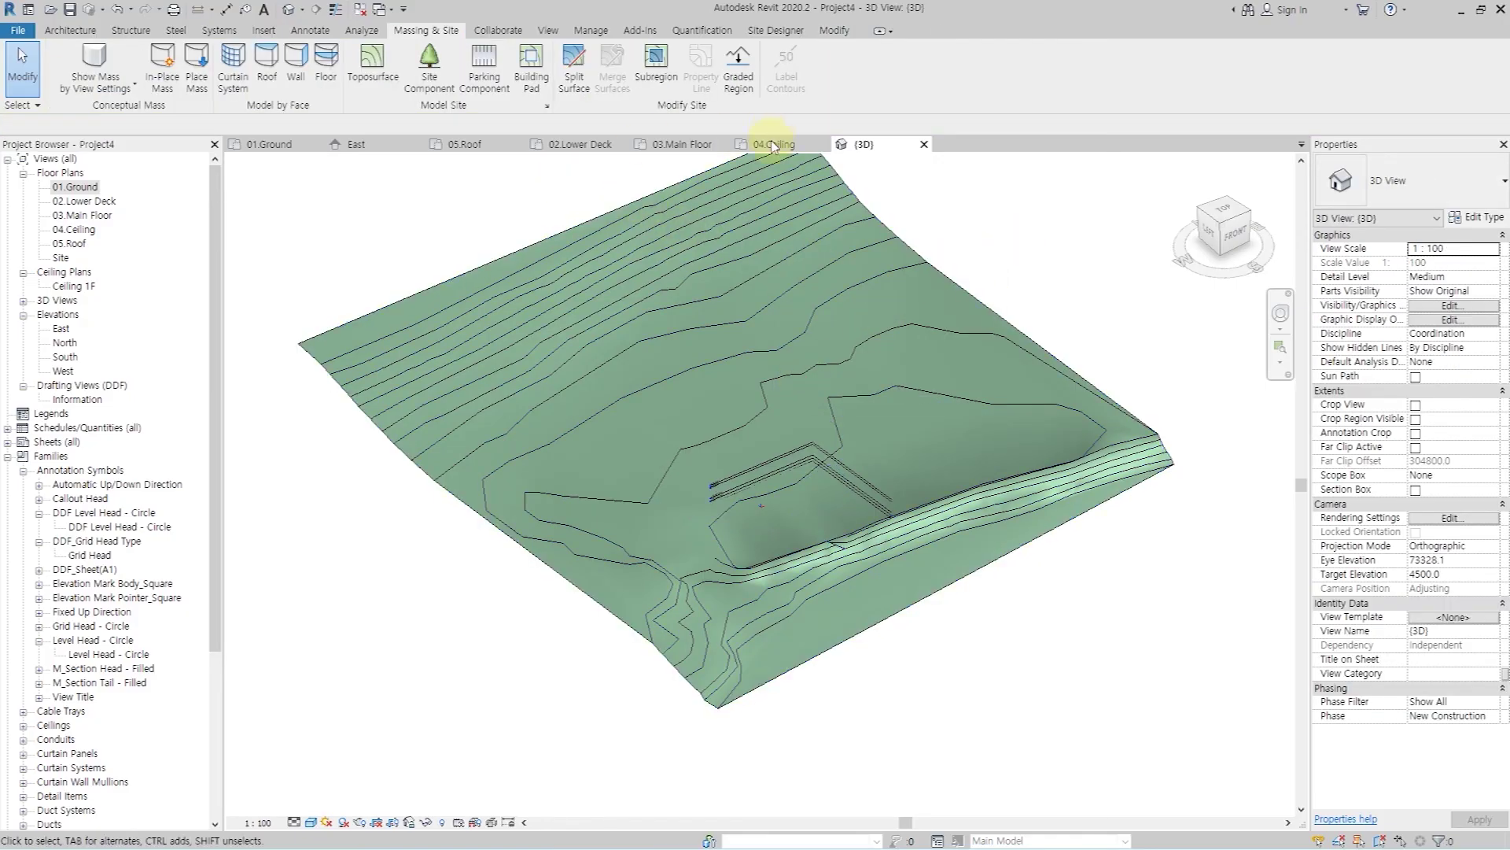
# - On 01.Ground, select the property line to check its area, then recentre the plan
pyautogui.click(254, 147)
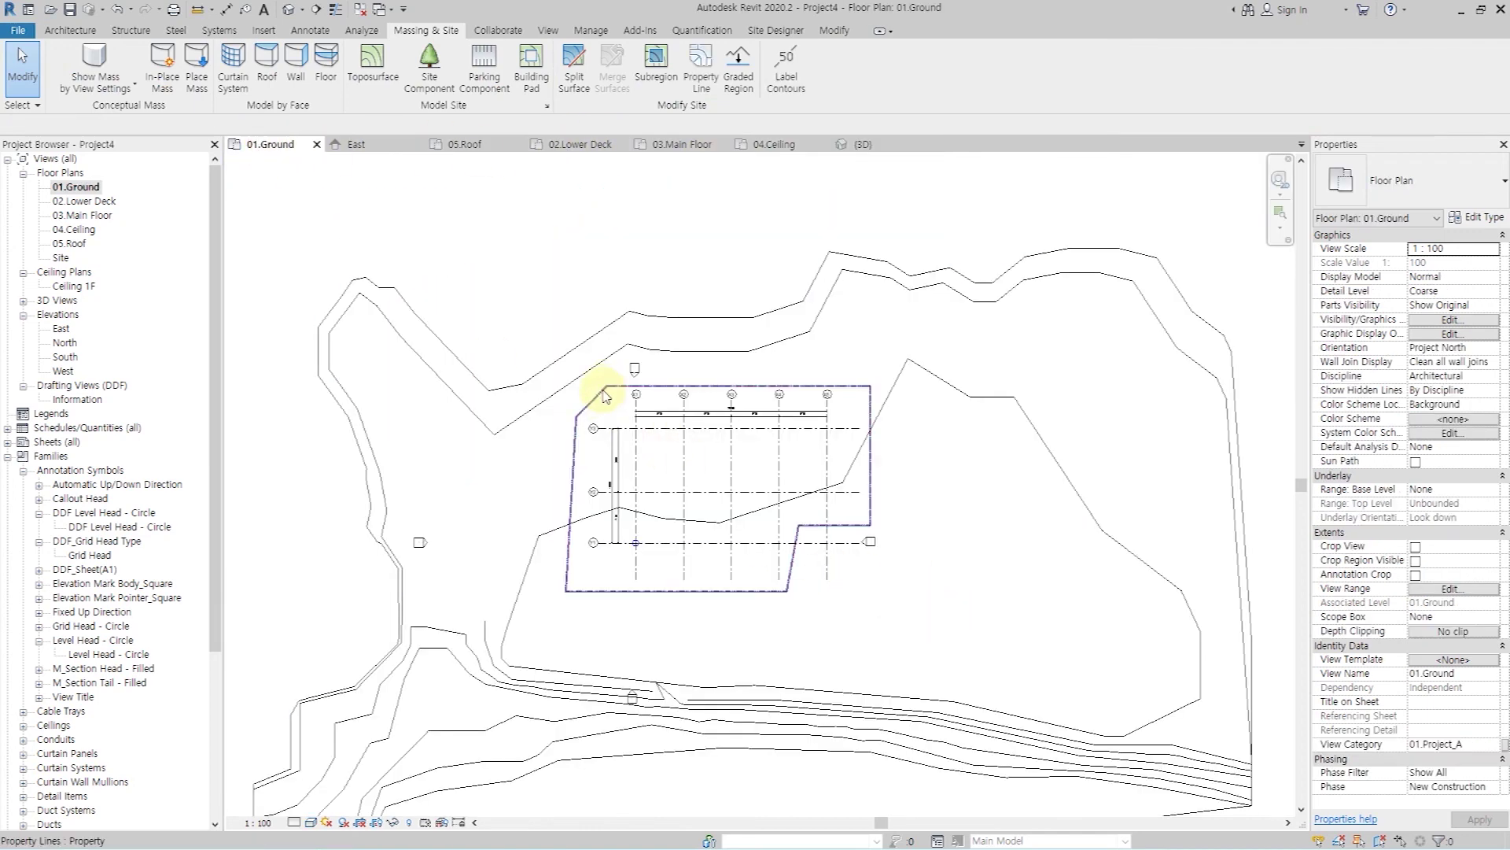
pyautogui.click(592, 415)
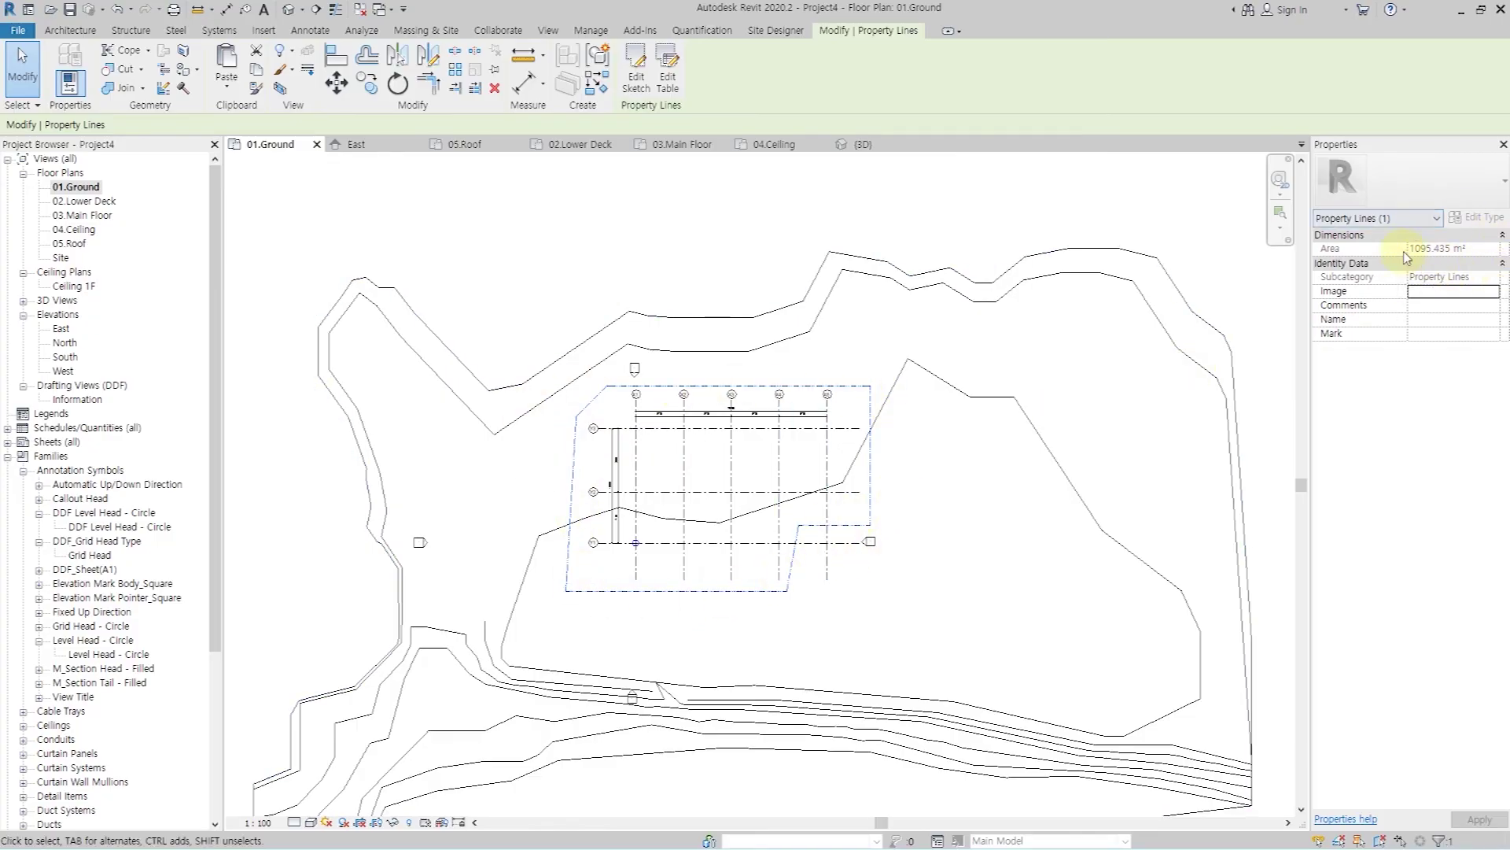
pyautogui.click(1012, 535)
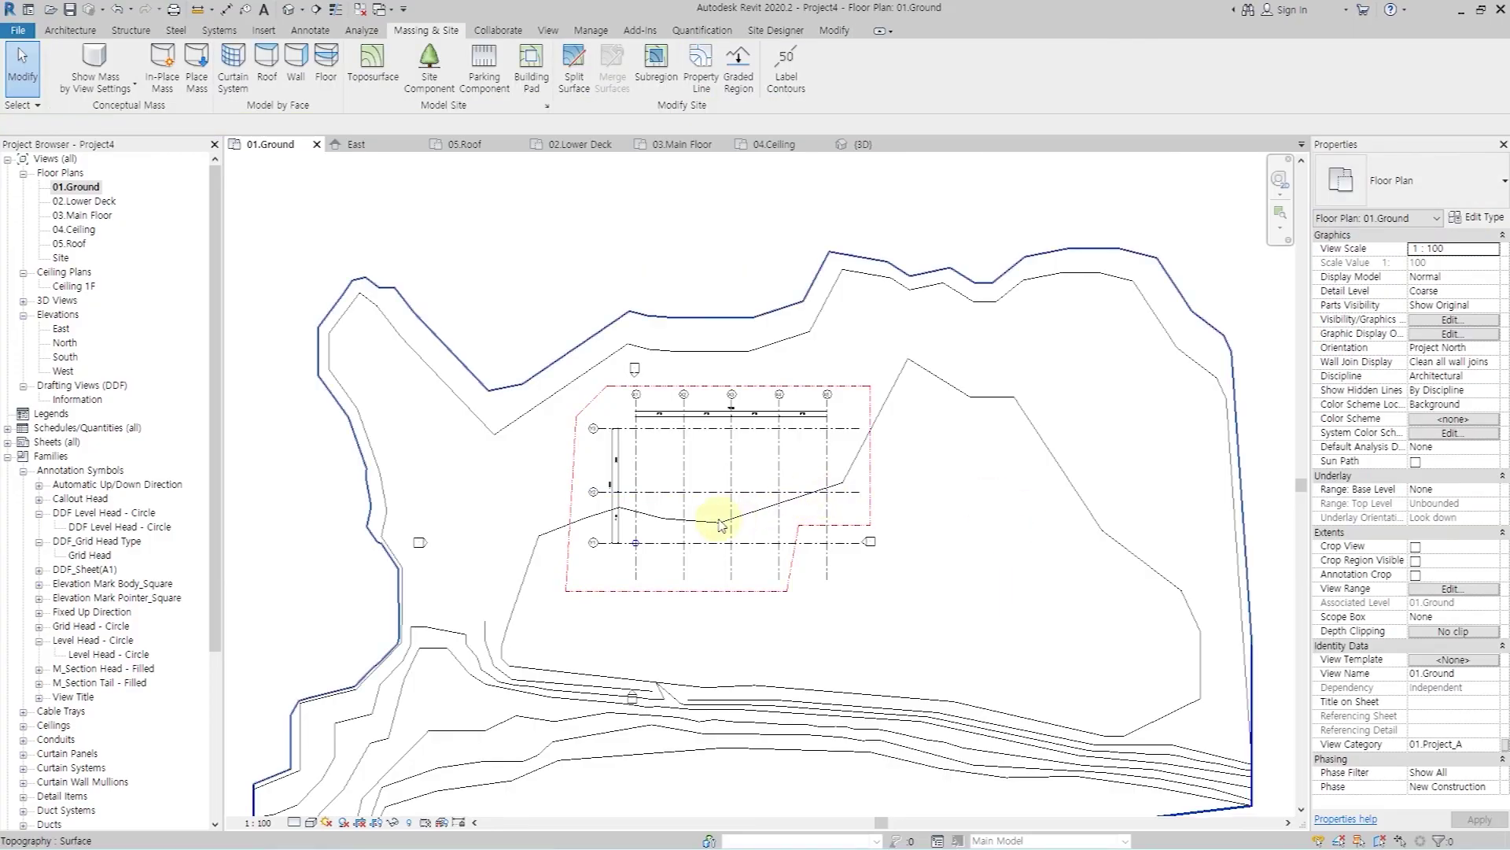
pyautogui.scroll(-1, 754, 466)
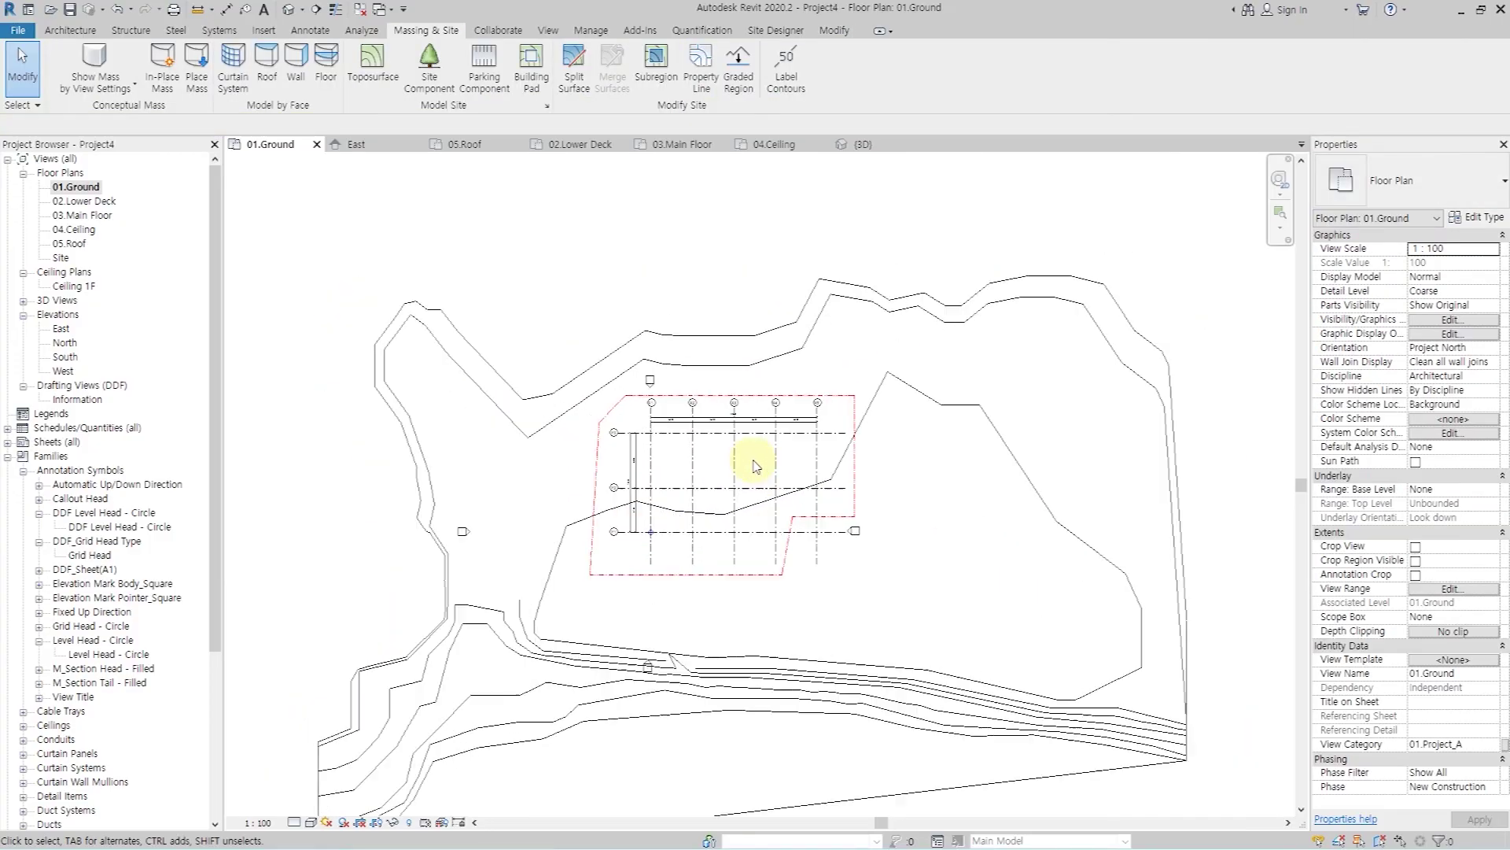
pyautogui.moveTo(788, 480); pyautogui.dragTo(775, 470, button='middle')
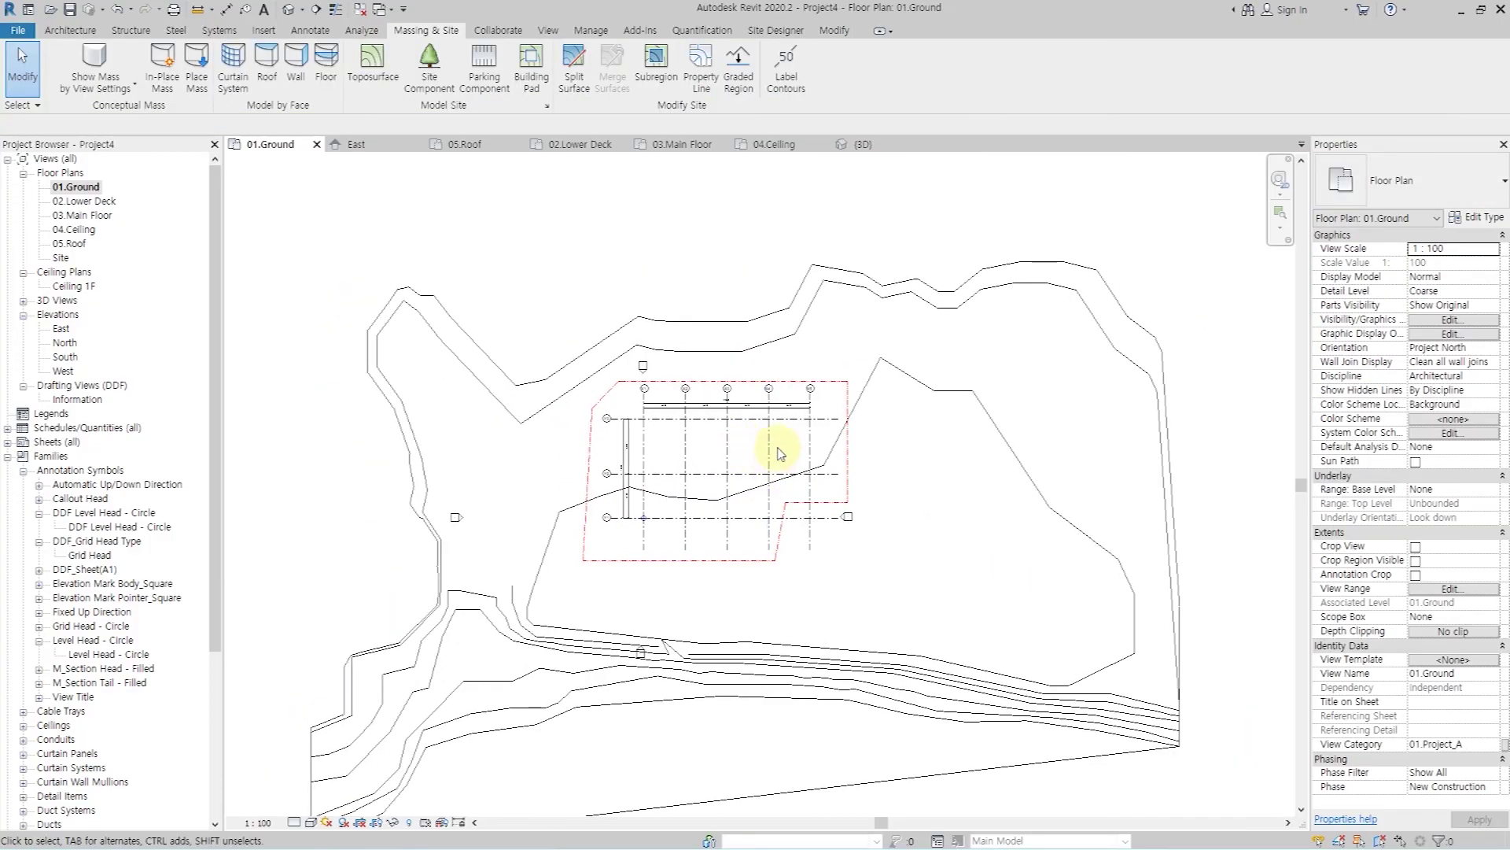
pyautogui.click(1451, 321)
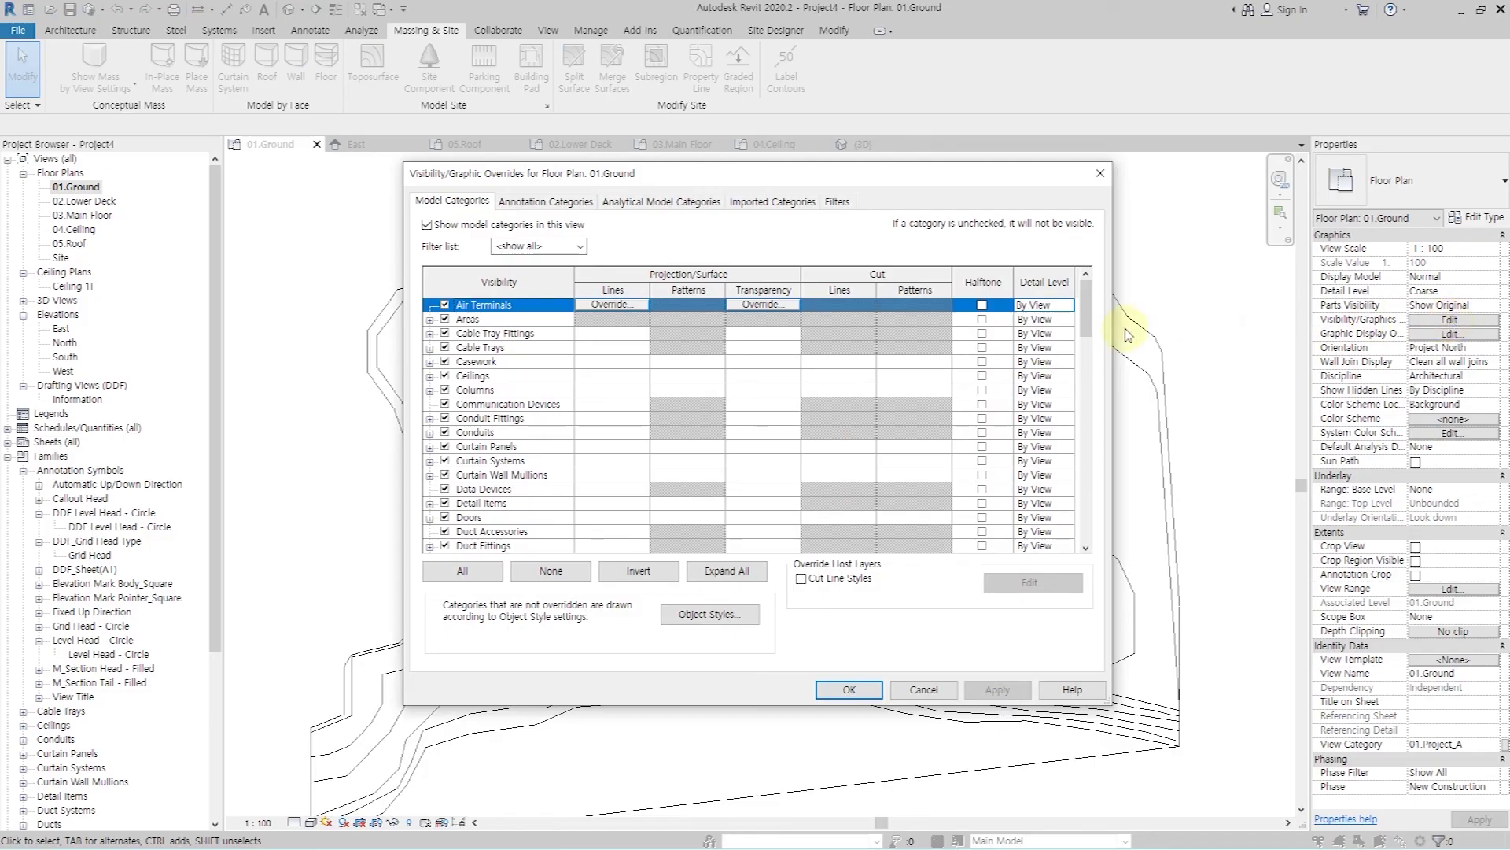
# - Uncheck Topography in 01.Ground's Visibility/Graphics model categories and apply the change
pyautogui.click(513, 438)
pyautogui.scroll(-2, 513, 439)
pyautogui.scroll(-2, 513, 439)
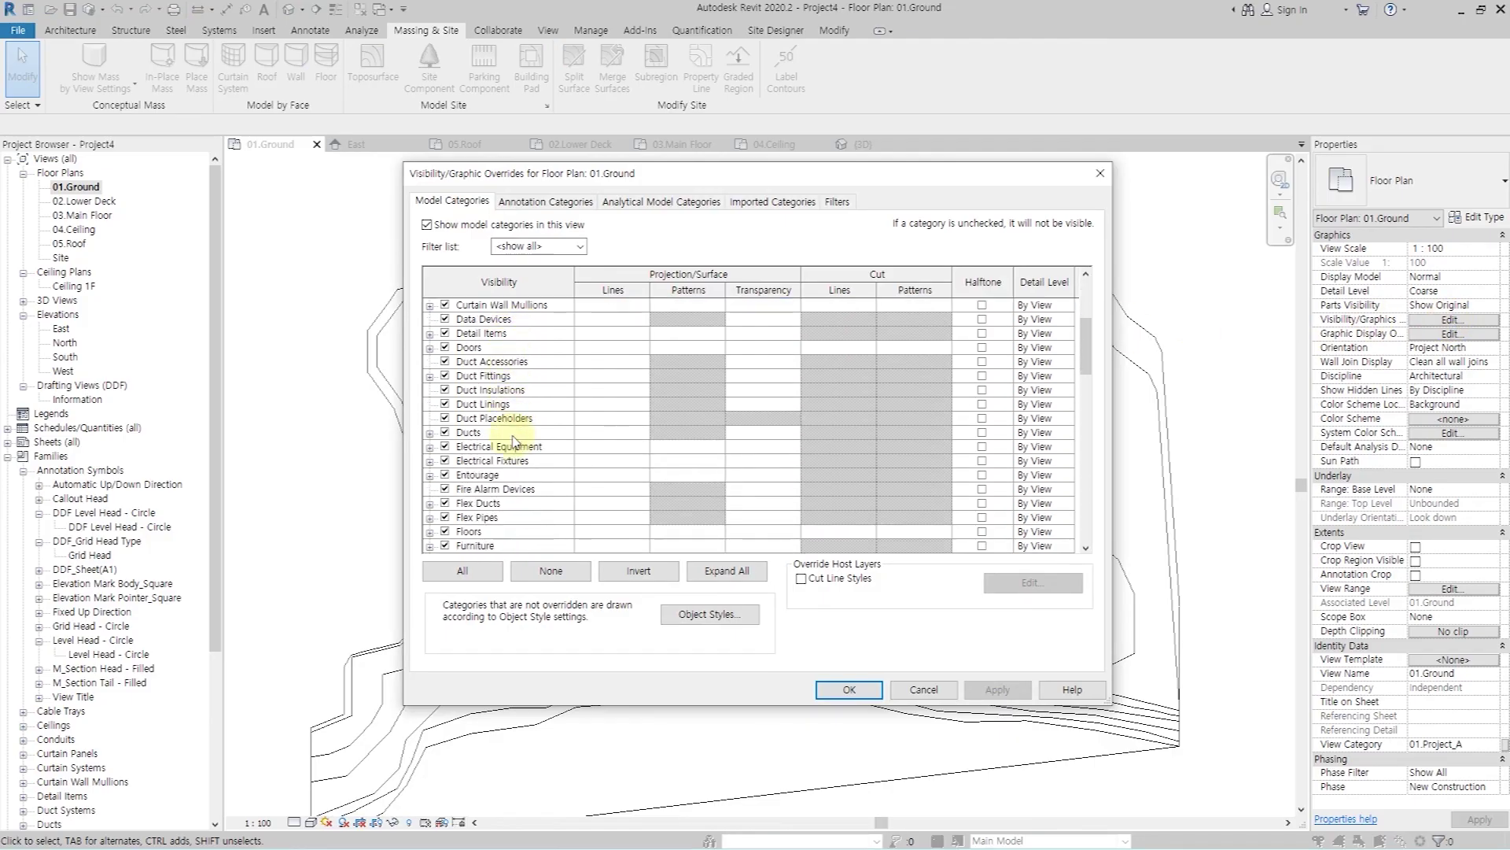
pyautogui.scroll(-1, 513, 439)
pyautogui.scroll(-1, 513, 439)
pyautogui.scroll(-1, 513, 439)
pyautogui.scroll(-1, 513, 439)
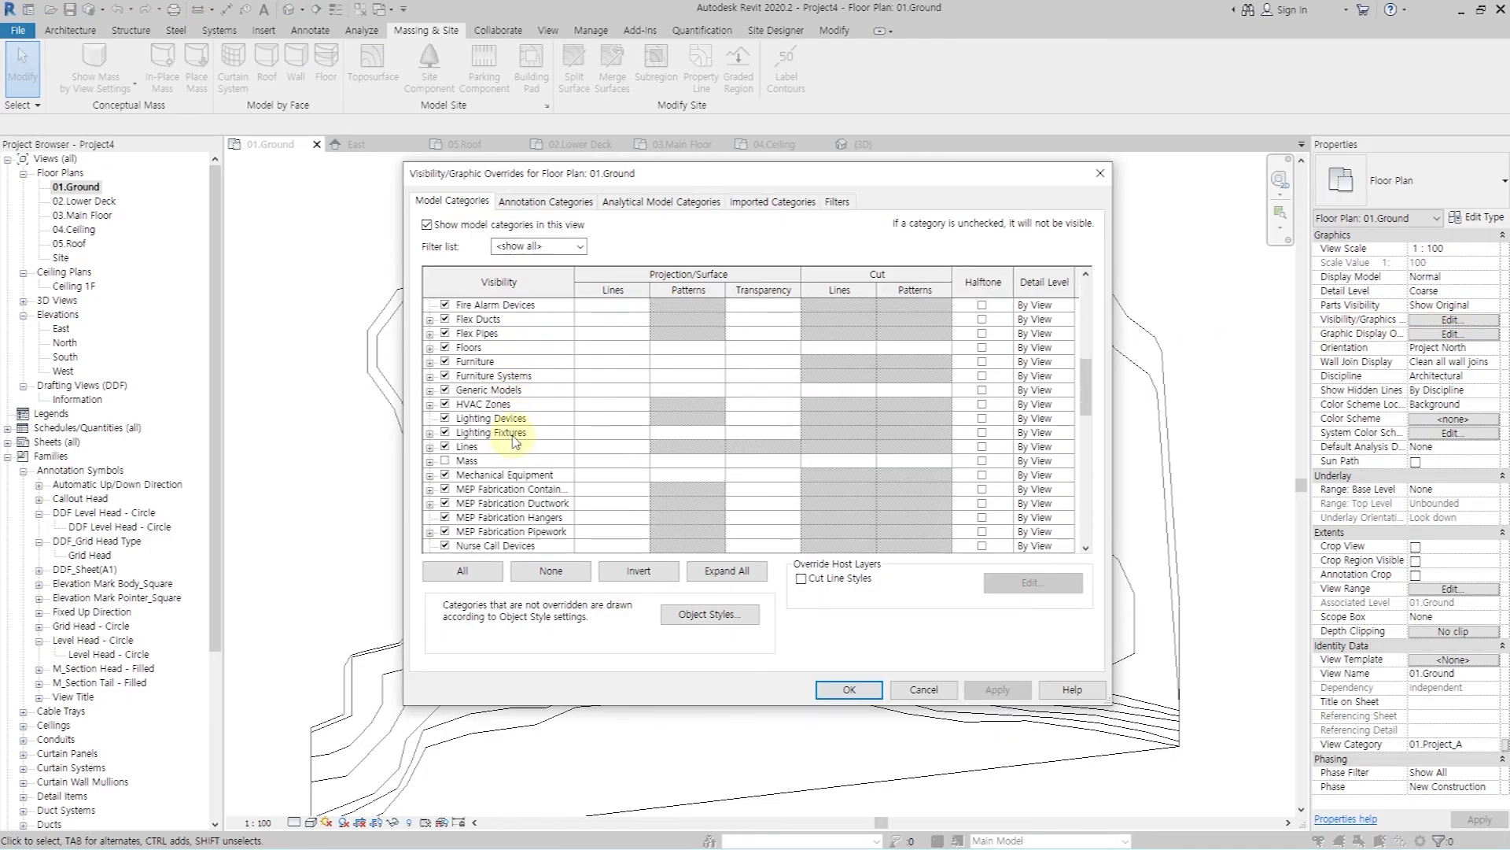
pyautogui.scroll(-10, 513, 439)
pyautogui.scroll(-1, 513, 441)
pyautogui.click(446, 503)
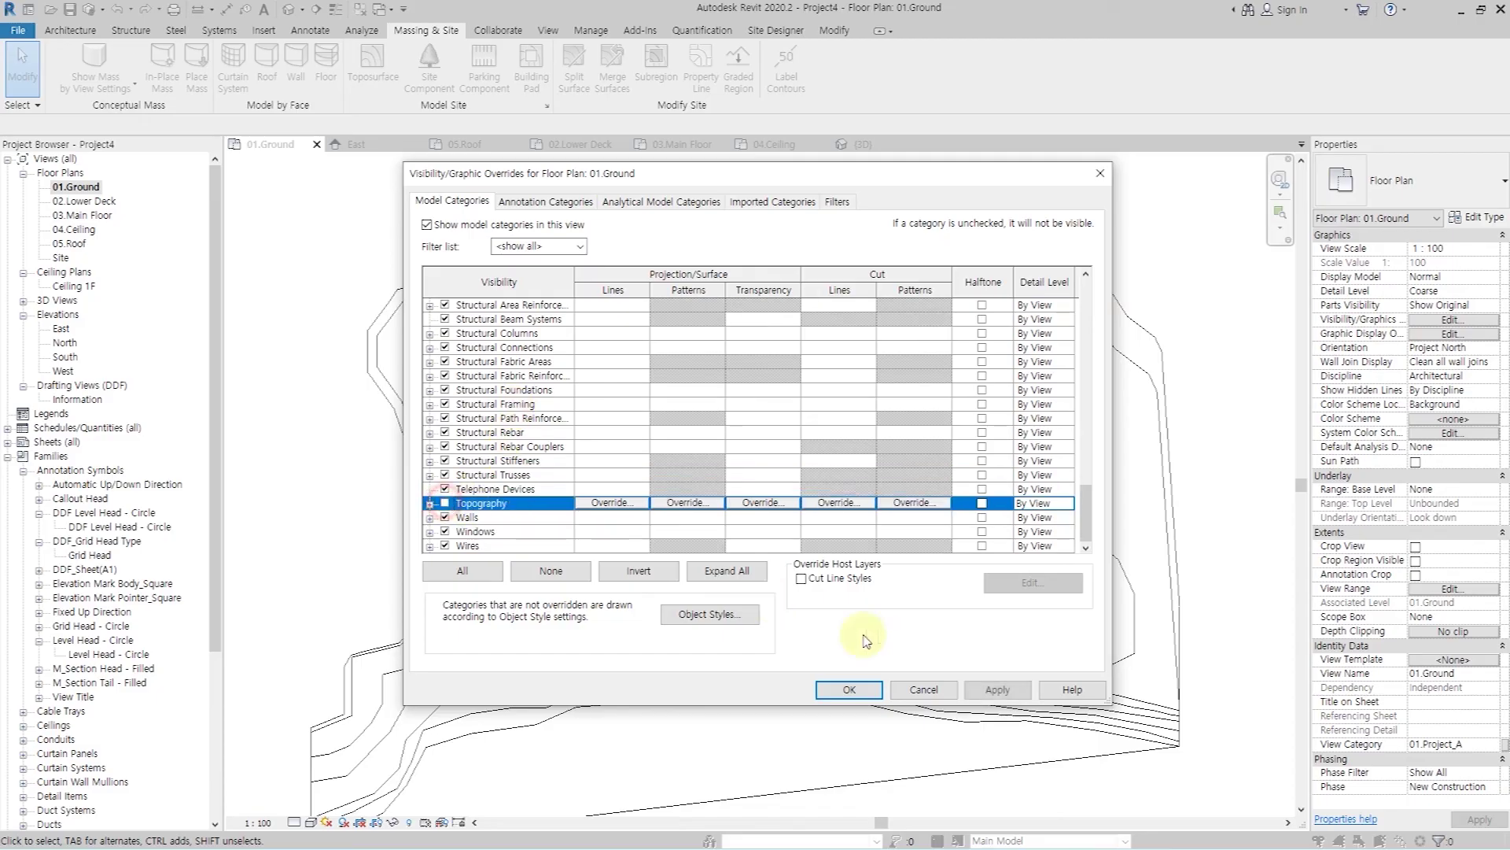
pyautogui.click(997, 689)
pyautogui.click(841, 690)
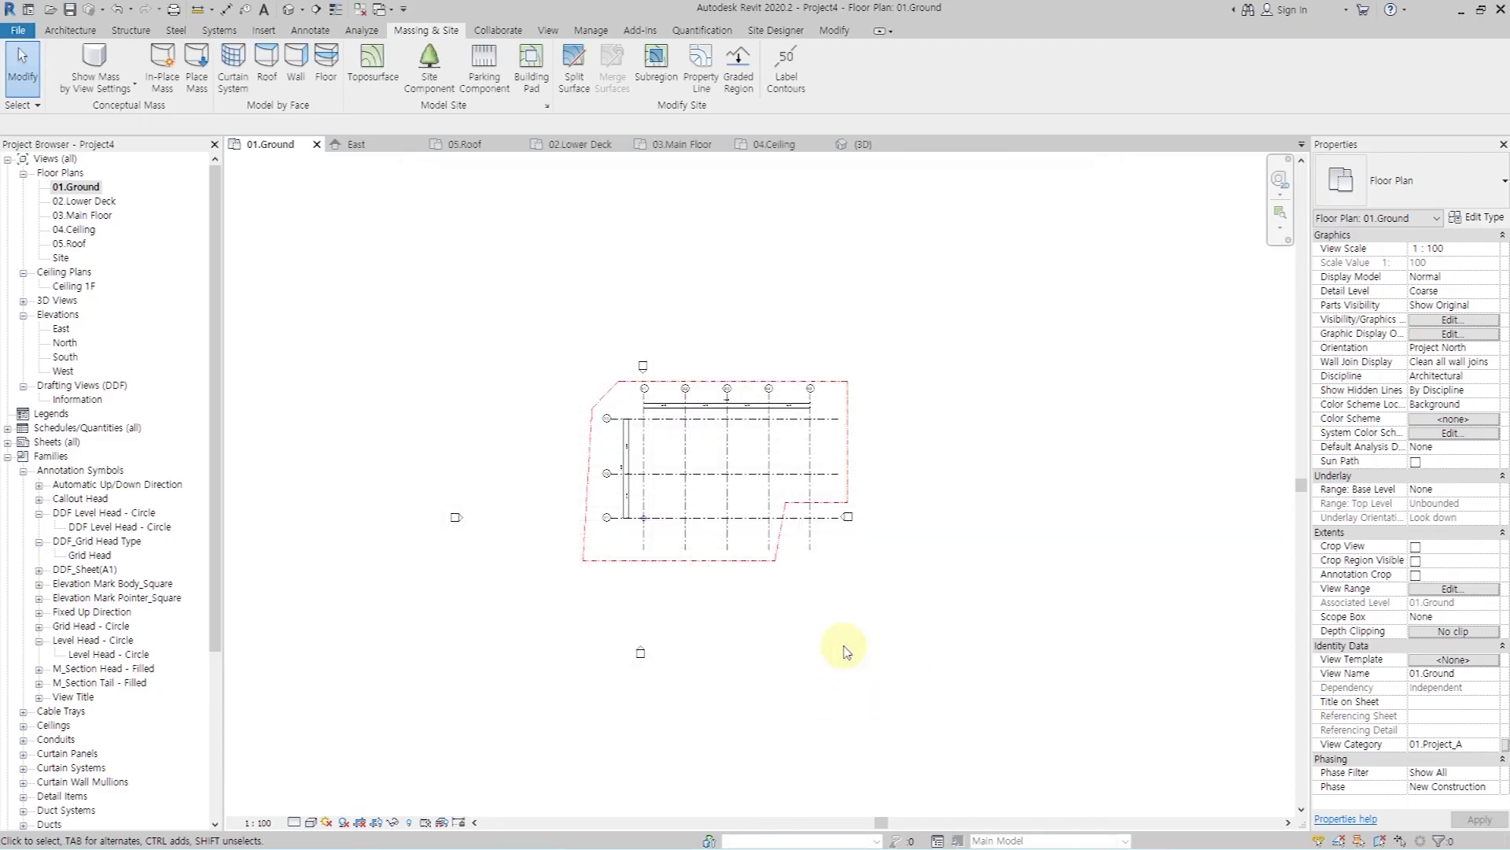
pyautogui.doubleClick(87, 201)
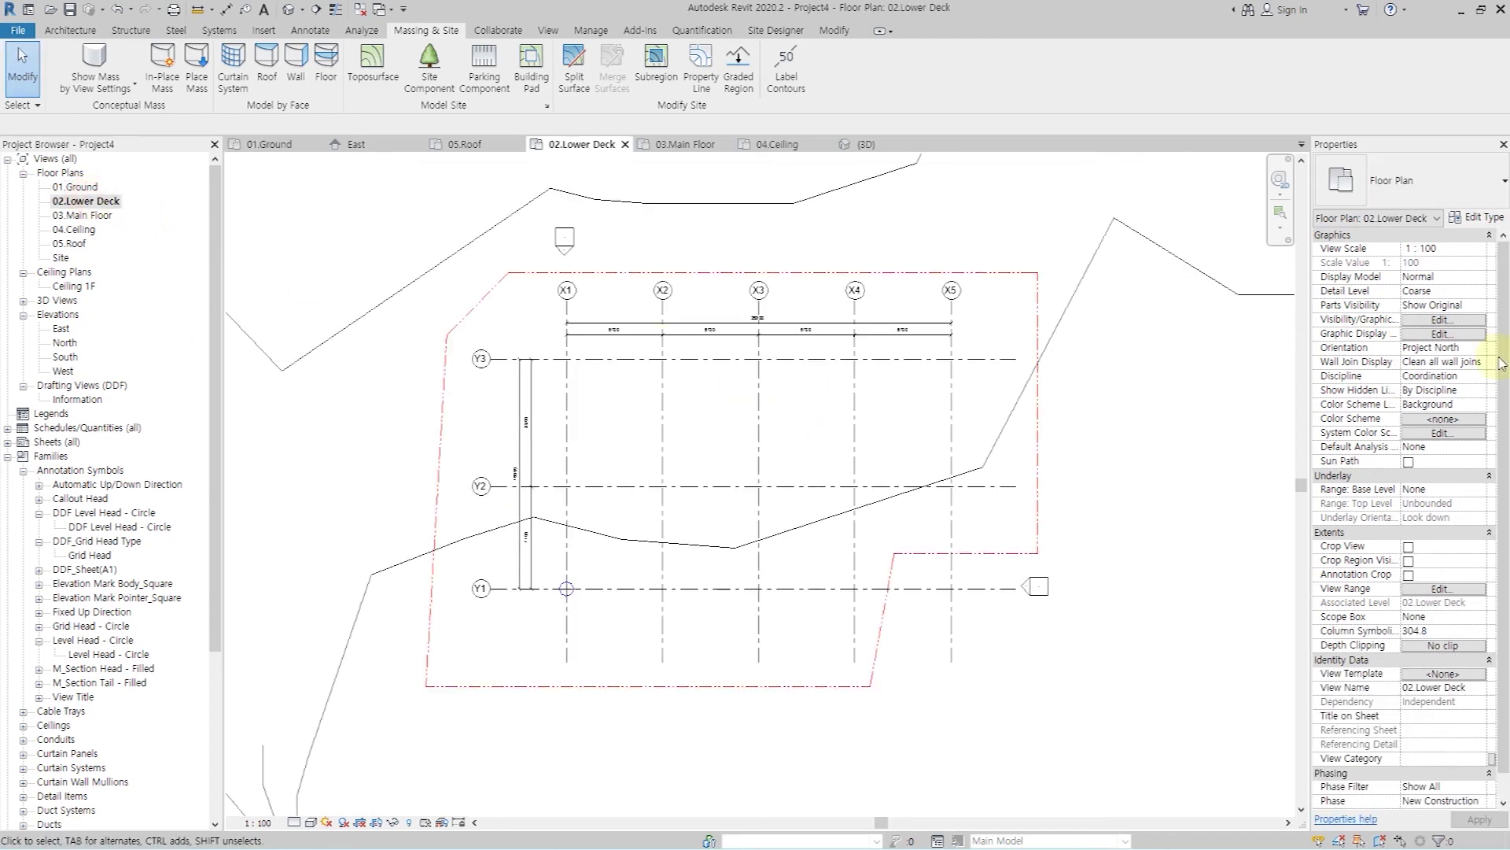
# - Hide the Topography category in the 02.Lower Deck plan
pyautogui.click(1441, 320)
pyautogui.click(489, 433)
pyautogui.press('t')
pyautogui.click(445, 545)
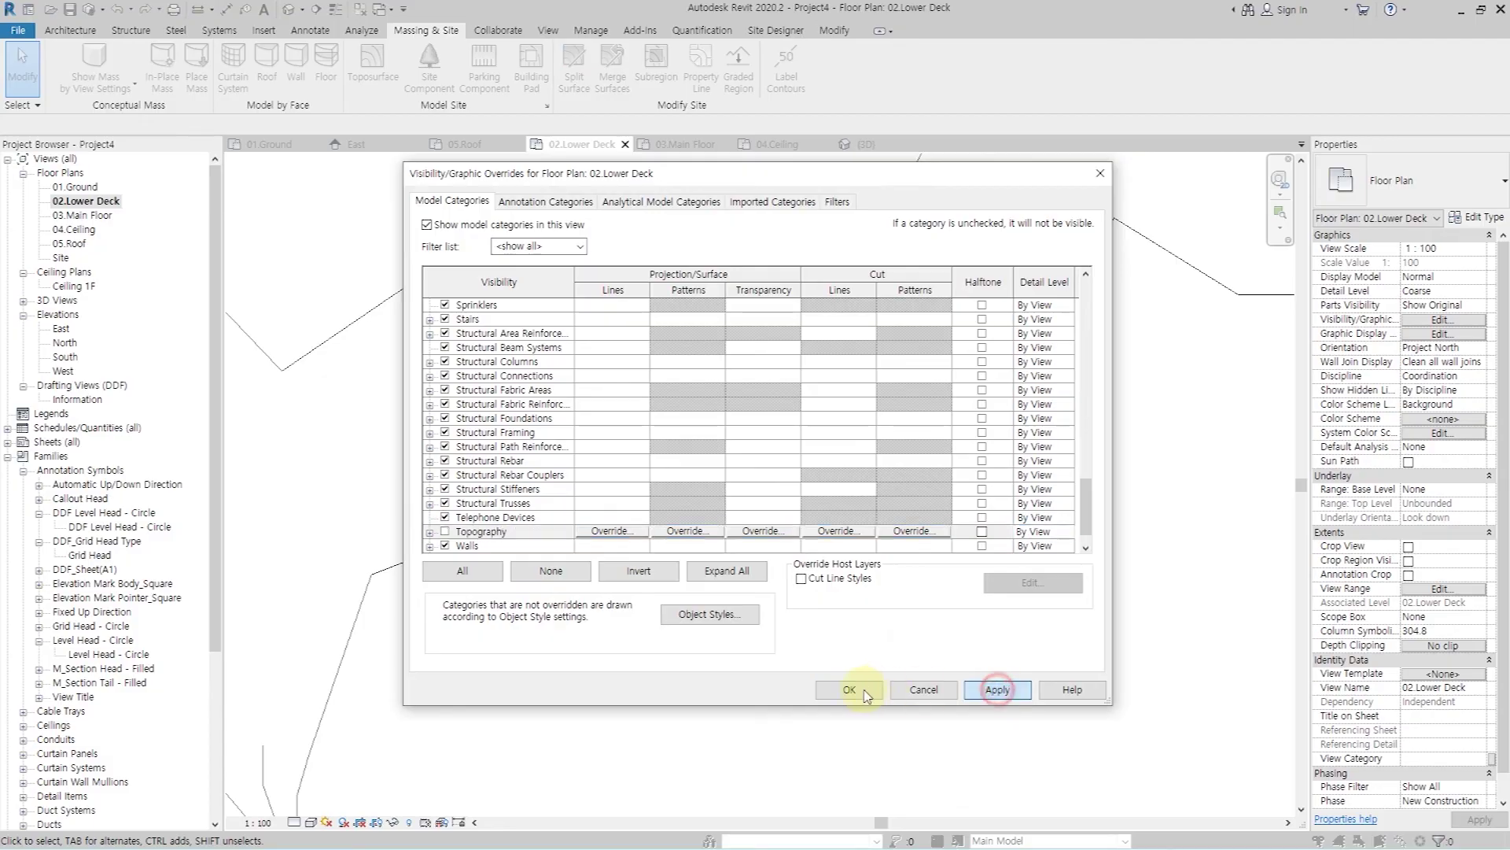
pyautogui.click(849, 689)
# - Hide the Topography category in the 03.Main Floor plan
pyautogui.doubleClick(83, 216)
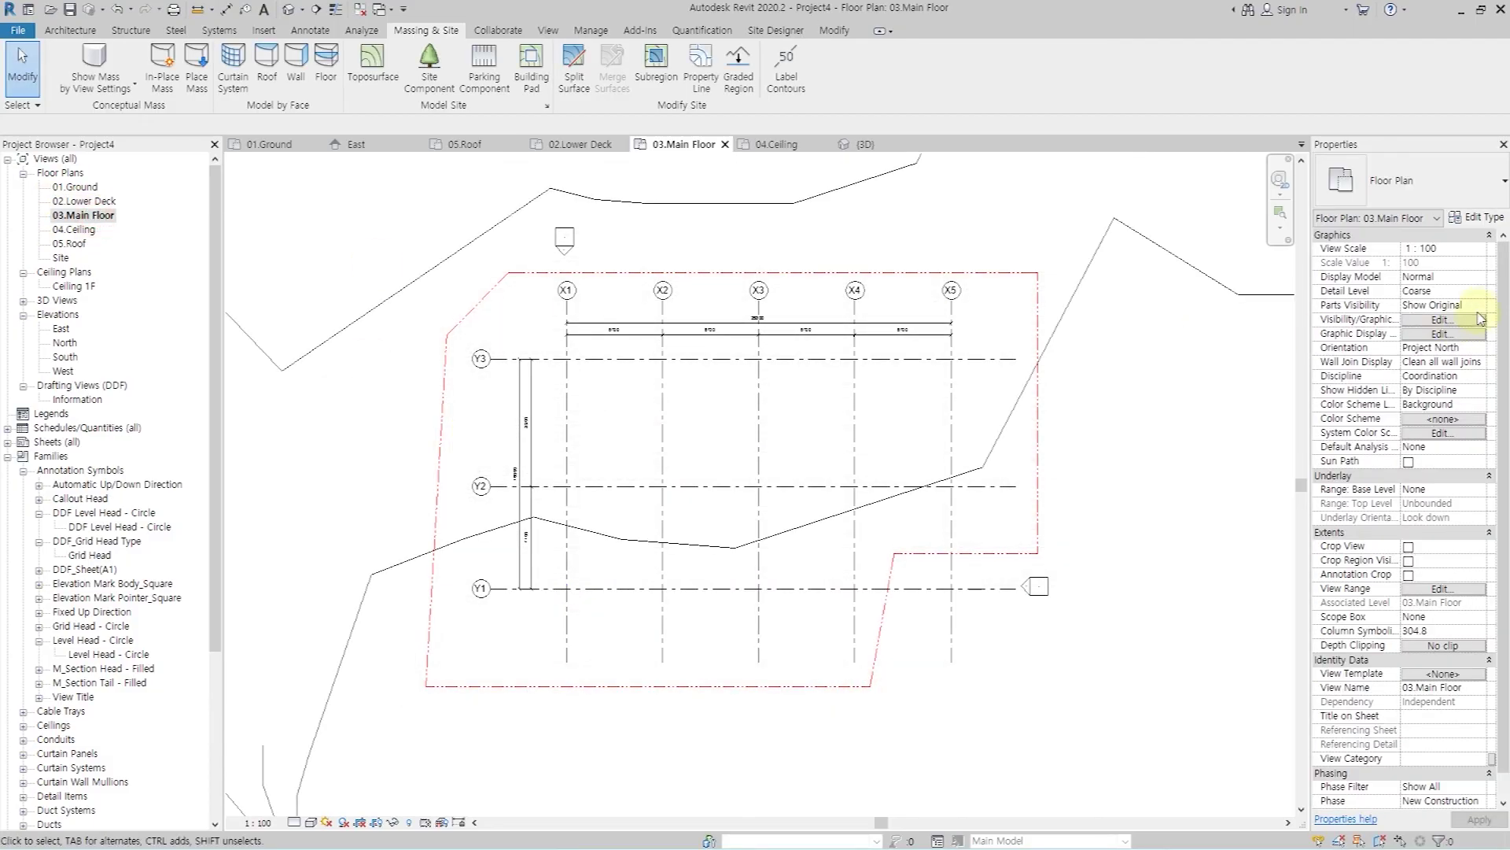
pyautogui.click(1442, 320)
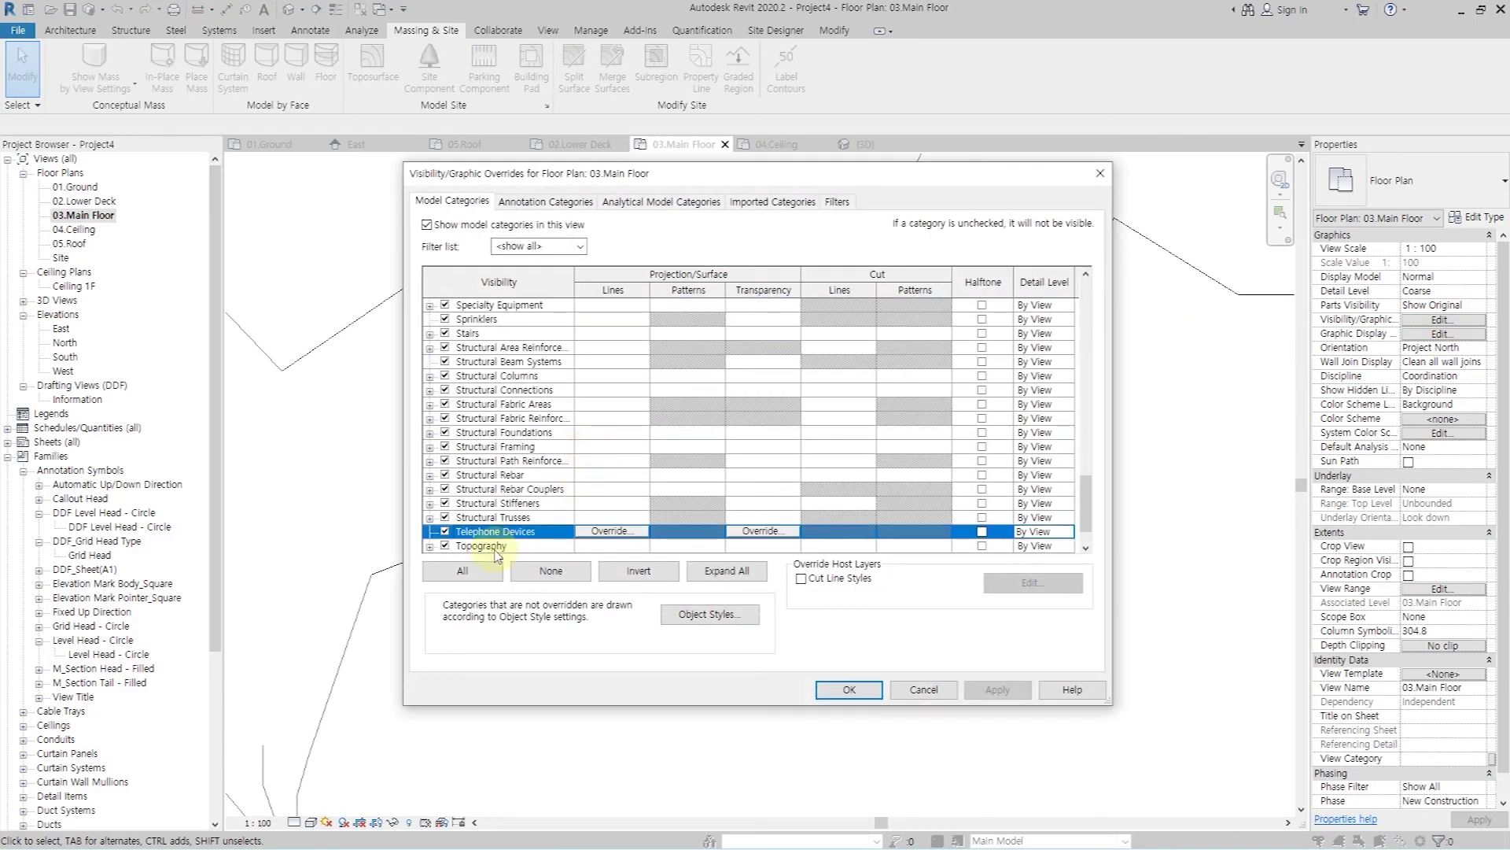
pyautogui.click(446, 546)
pyautogui.click(998, 689)
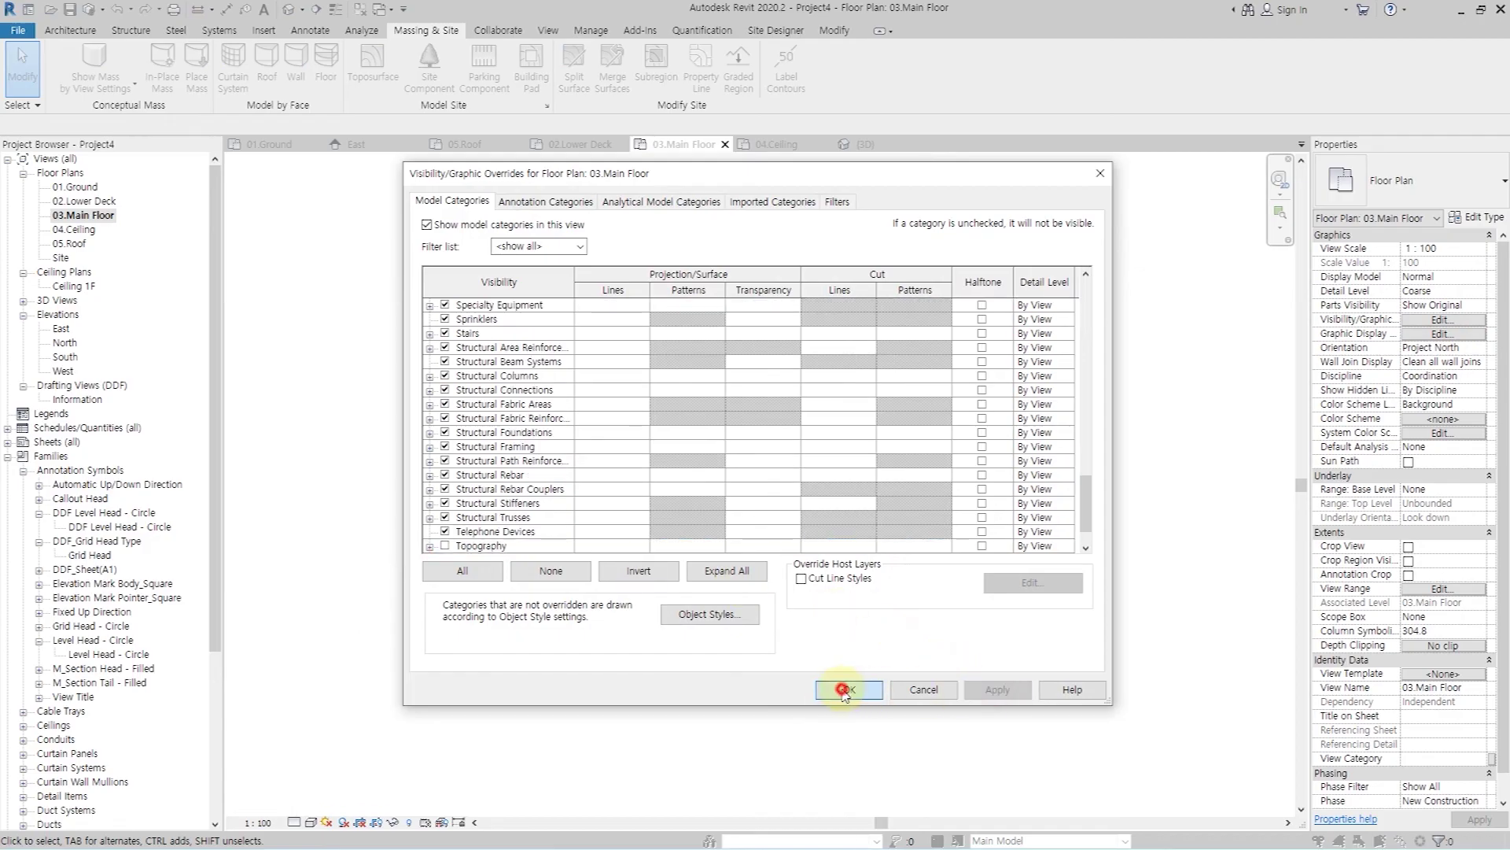
pyautogui.click(849, 690)
# - Hide the Topography category in the 04.Ceiling plan
pyautogui.doubleClick(79, 229)
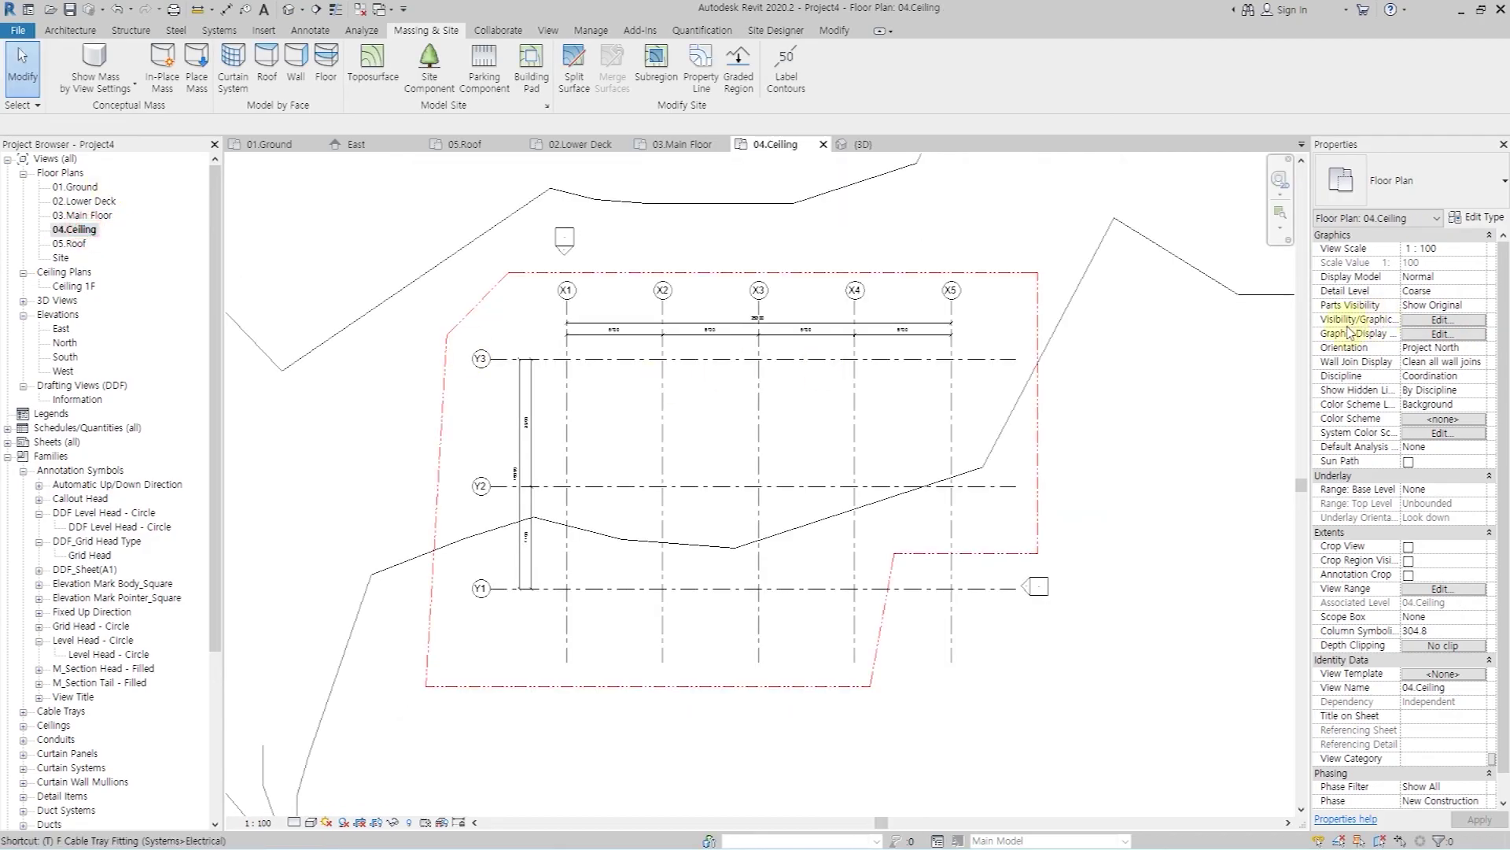
pyautogui.click(1440, 319)
pyautogui.scroll(-10, 629, 472)
pyautogui.scroll(-5, 629, 472)
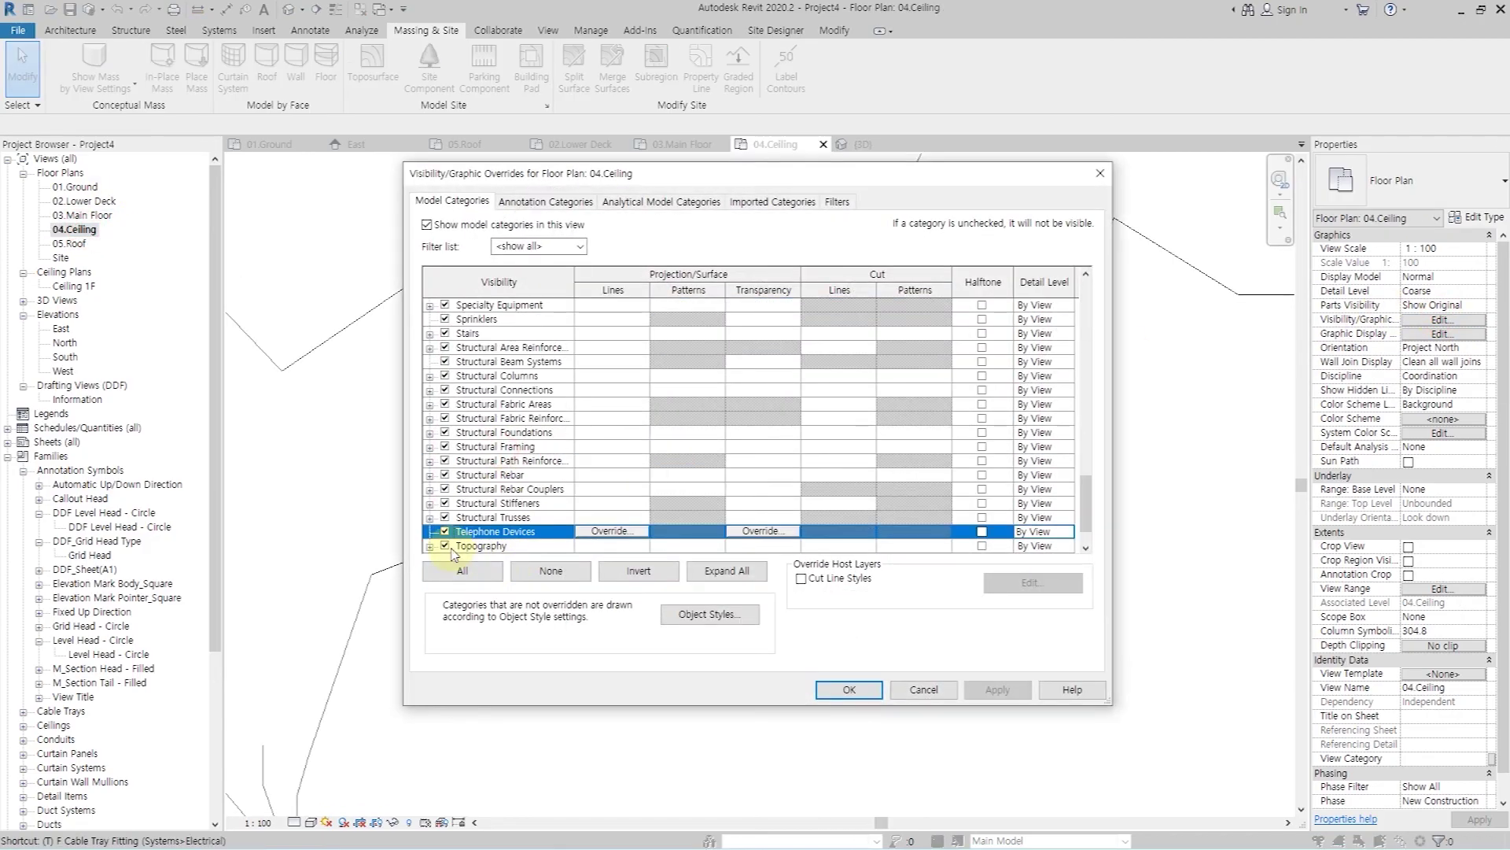
pyautogui.click(445, 532)
pyautogui.click(998, 689)
pyautogui.click(849, 689)
# - Hide the Topography category in the 05.Roof plan
pyautogui.click(69, 244)
pyautogui.doubleClick(70, 244)
pyautogui.click(1439, 318)
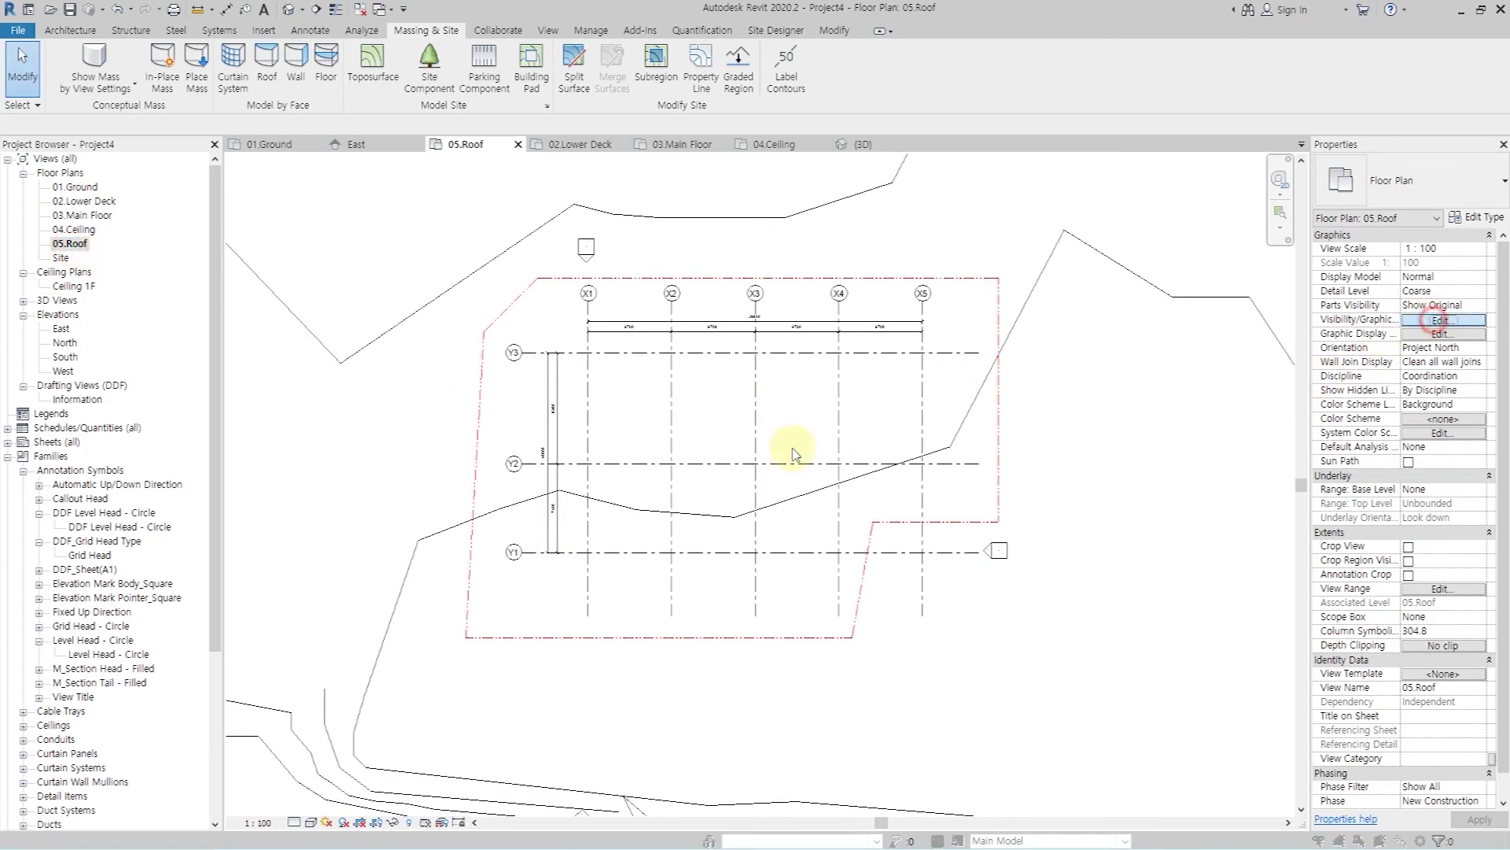
pyautogui.click(542, 451)
pyautogui.scroll(-15, 511, 472)
pyautogui.click(445, 503)
pyautogui.click(998, 689)
pyautogui.click(849, 689)
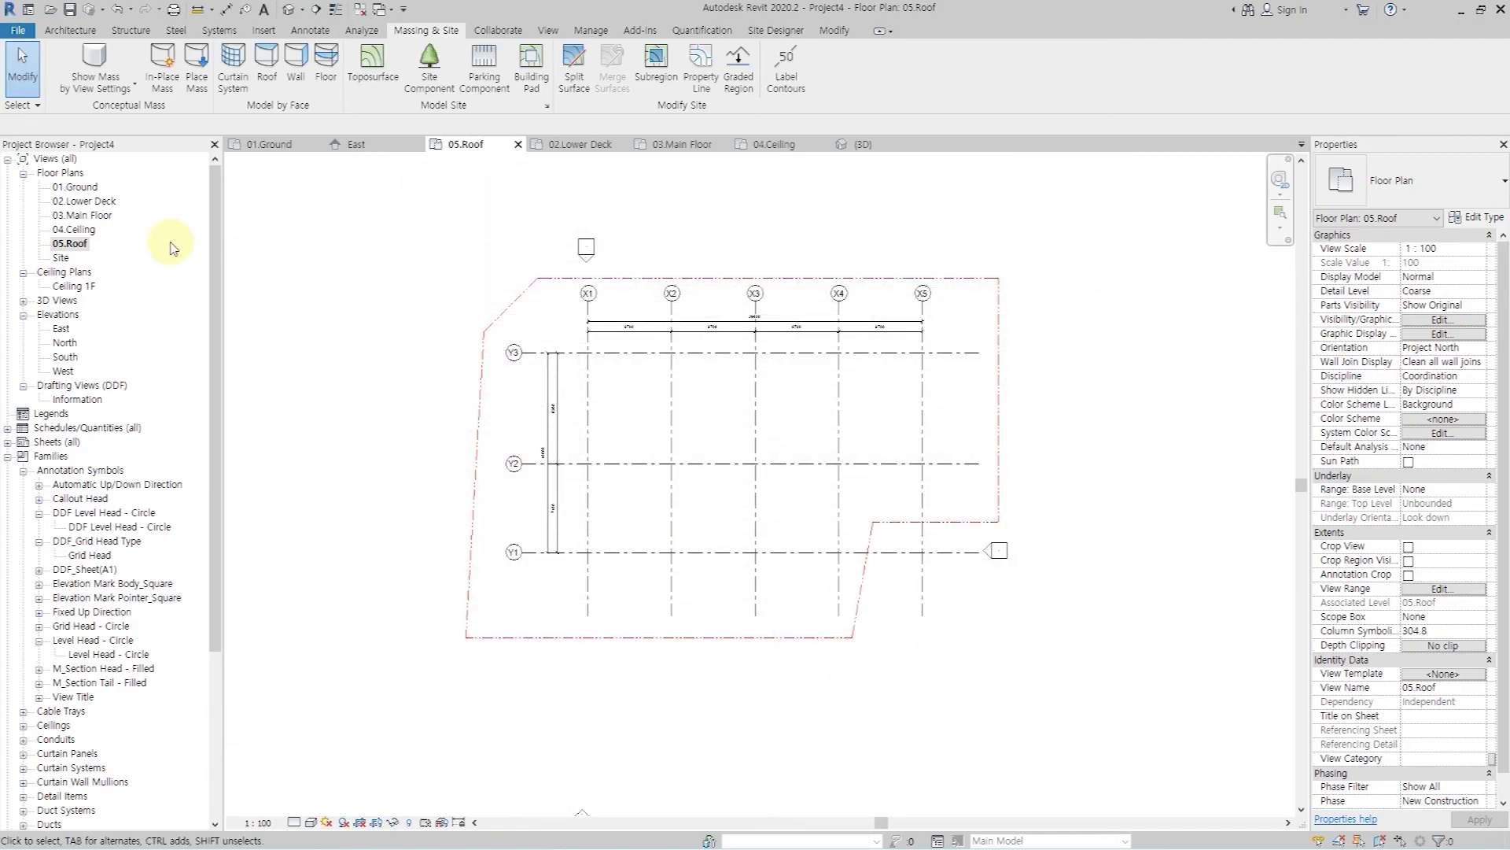